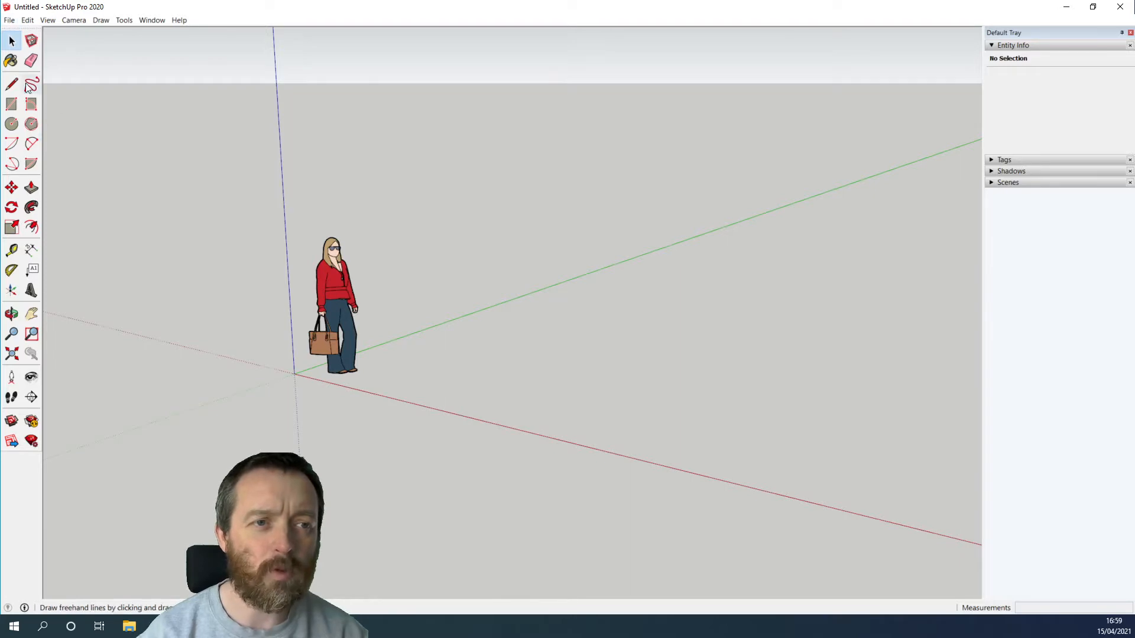
Import the AutoCAD drawing MC01wall_plans.dwg into the model.
click(10, 20)
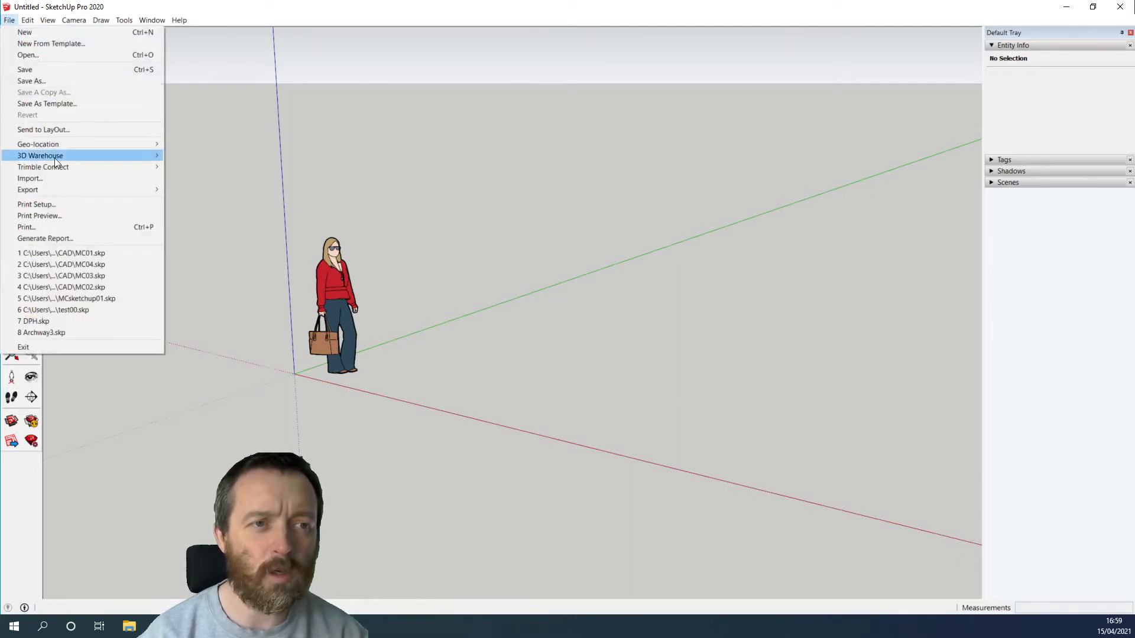
click(53, 181)
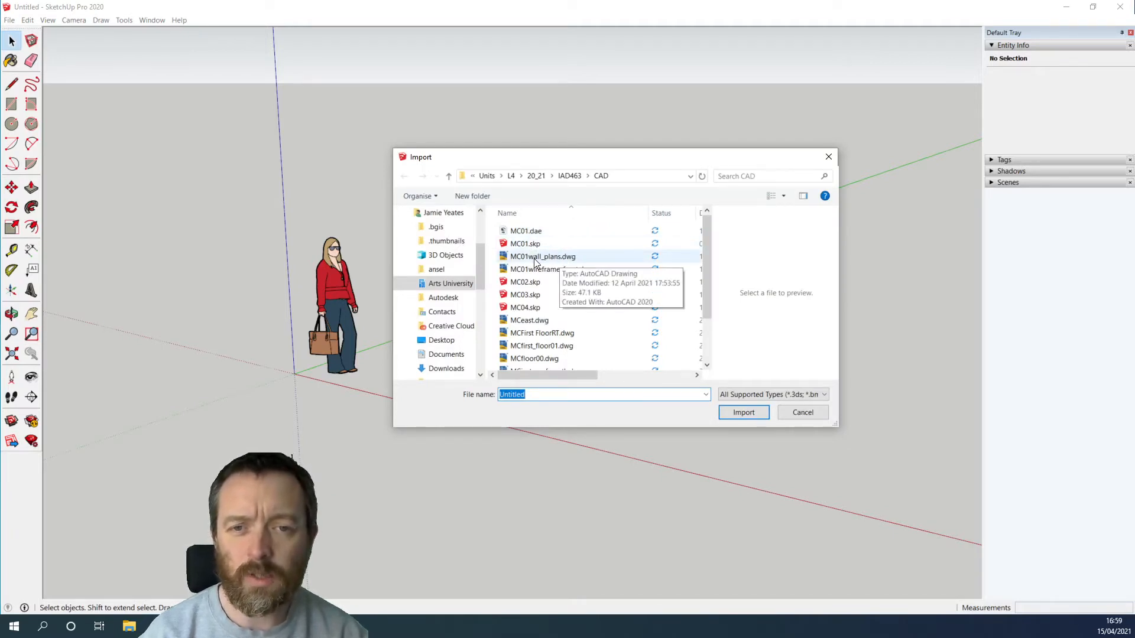
click(537, 259)
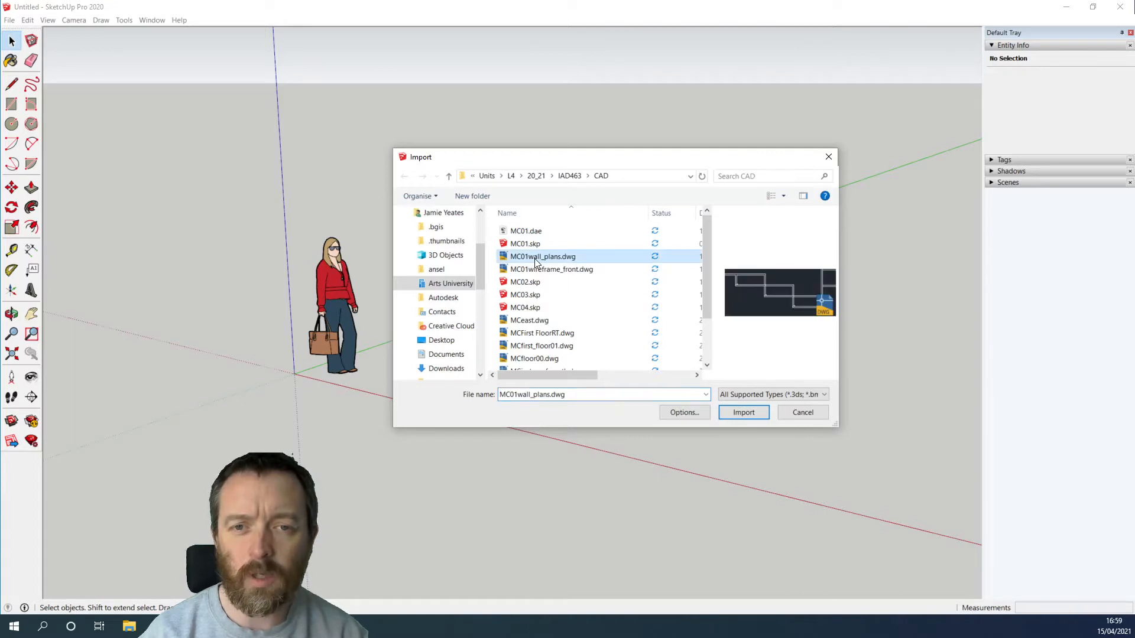
click(743, 413)
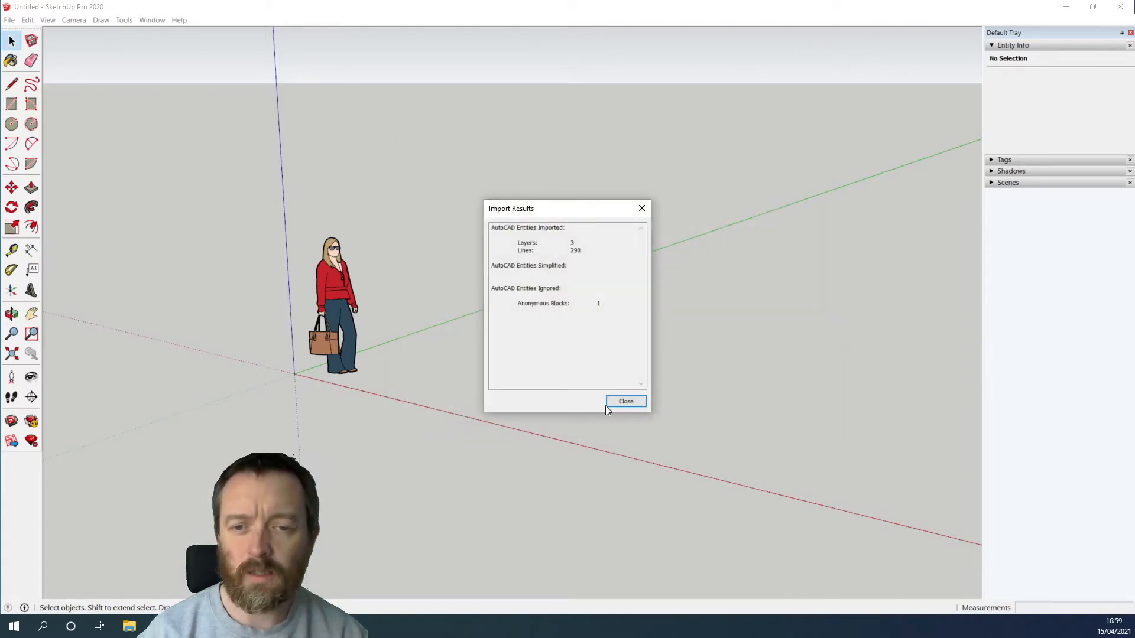
click(627, 402)
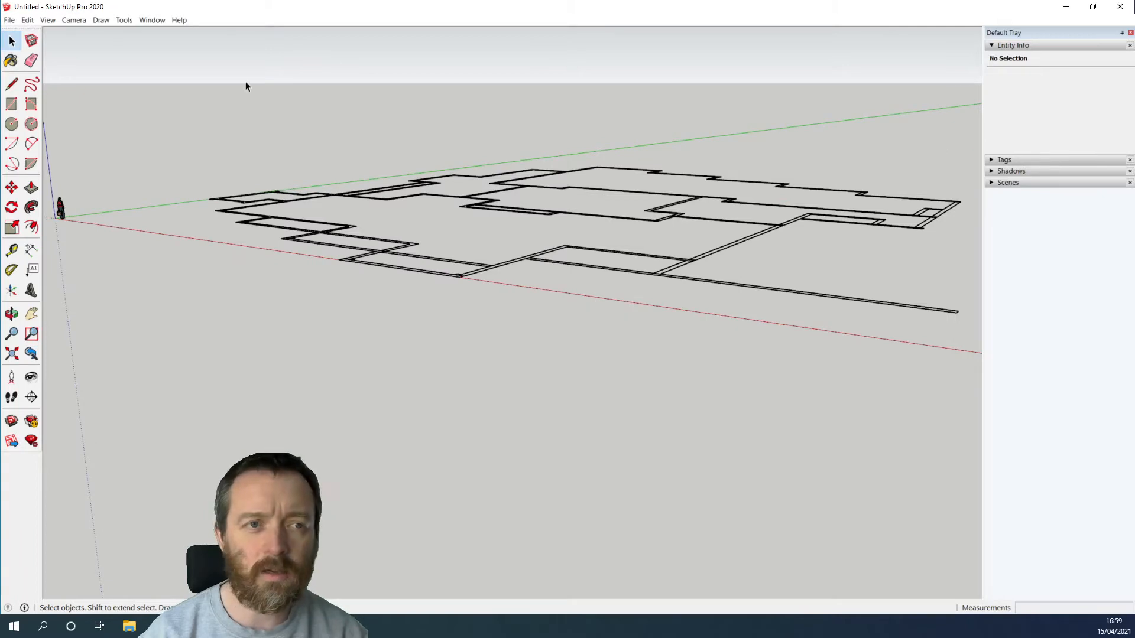
Import the AutoCAD drawing MC01wireframe_front.dwg alongside the wall plans.
click(10, 20)
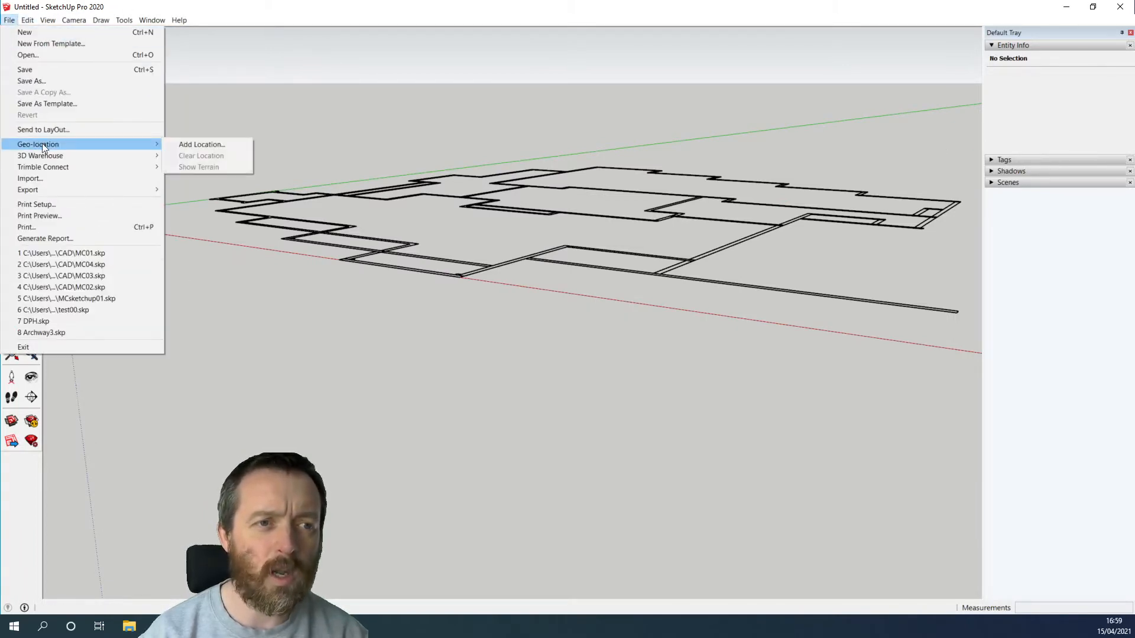
click(55, 178)
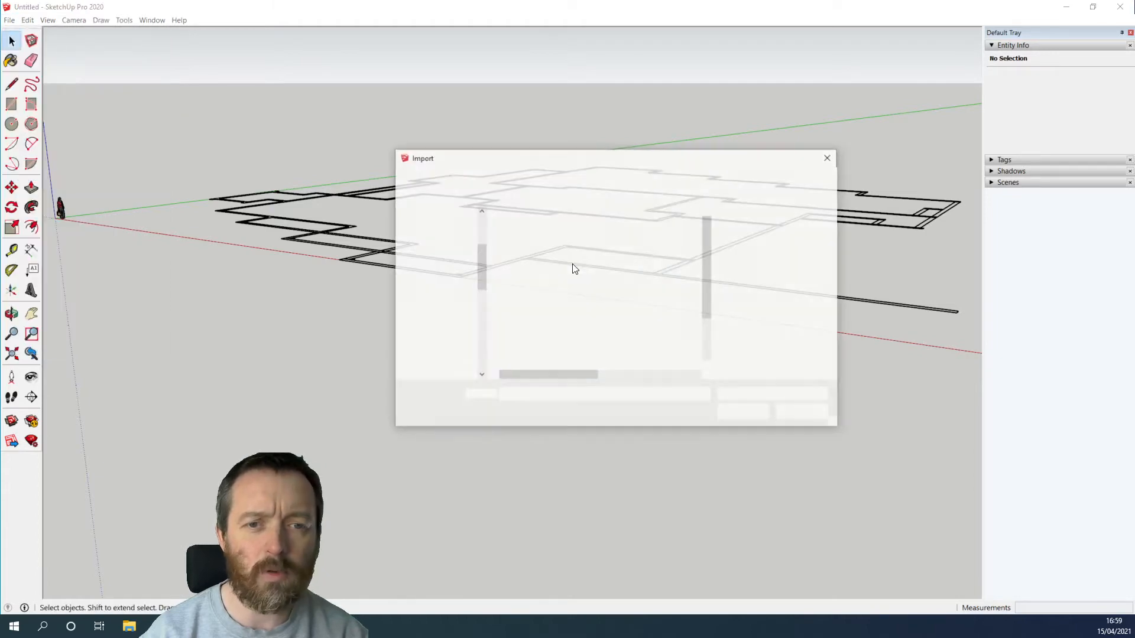
click(554, 271)
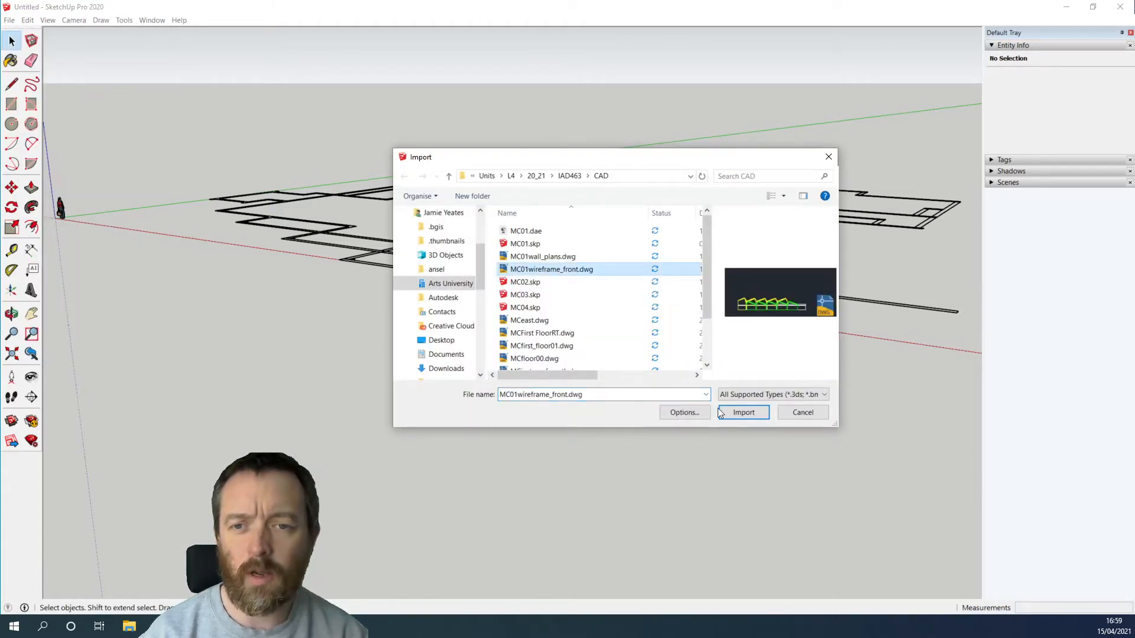
click(733, 414)
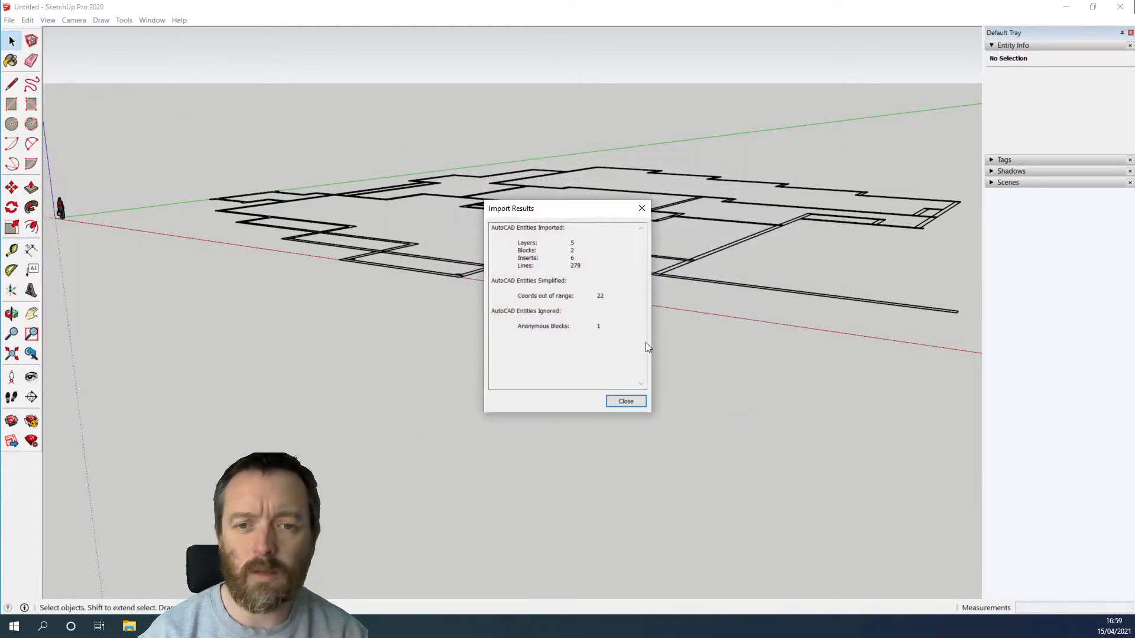
click(627, 402)
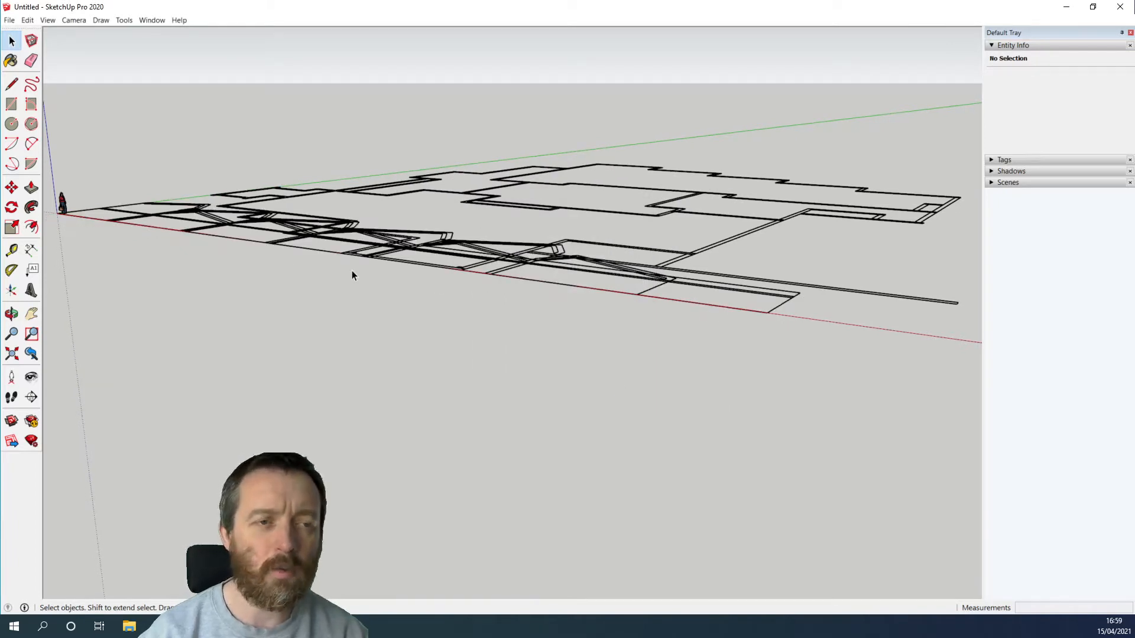
Rotate the front wireframe component 90 degrees about the red axis at the origin so it stands upright.
click(11, 207)
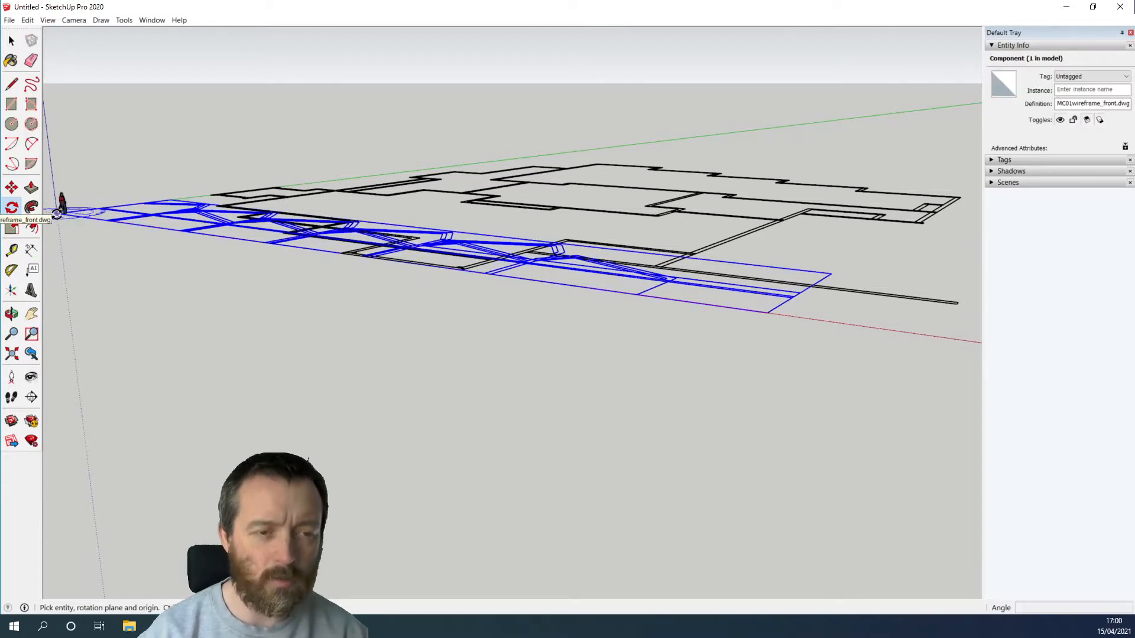
key(Right)
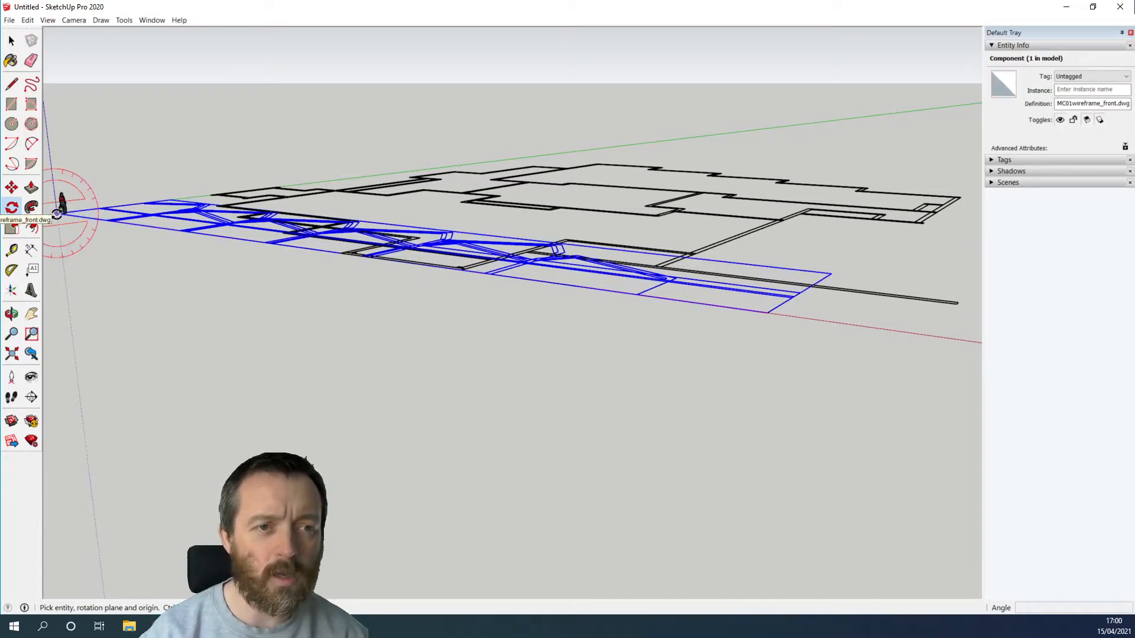
key(Left)
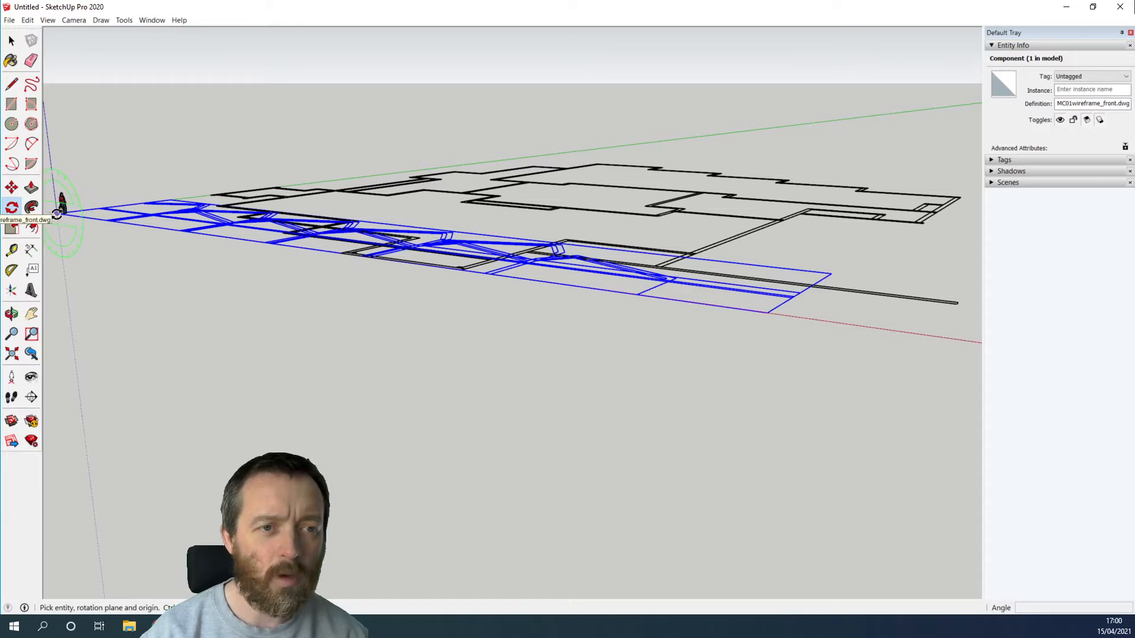
key(Up)
key(Left)
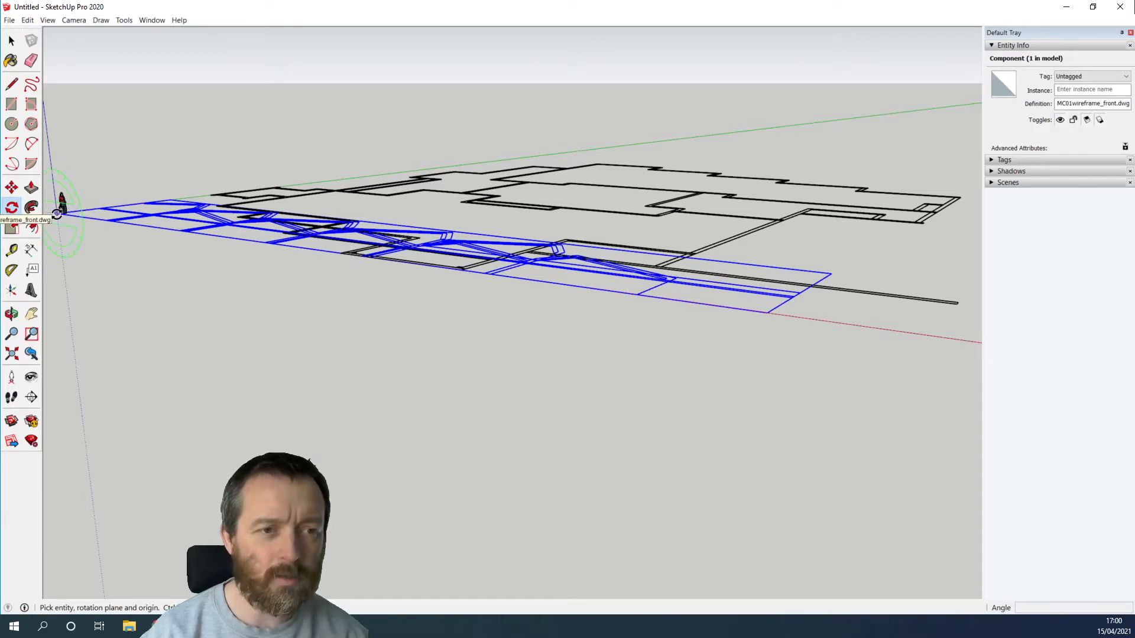
key(Right)
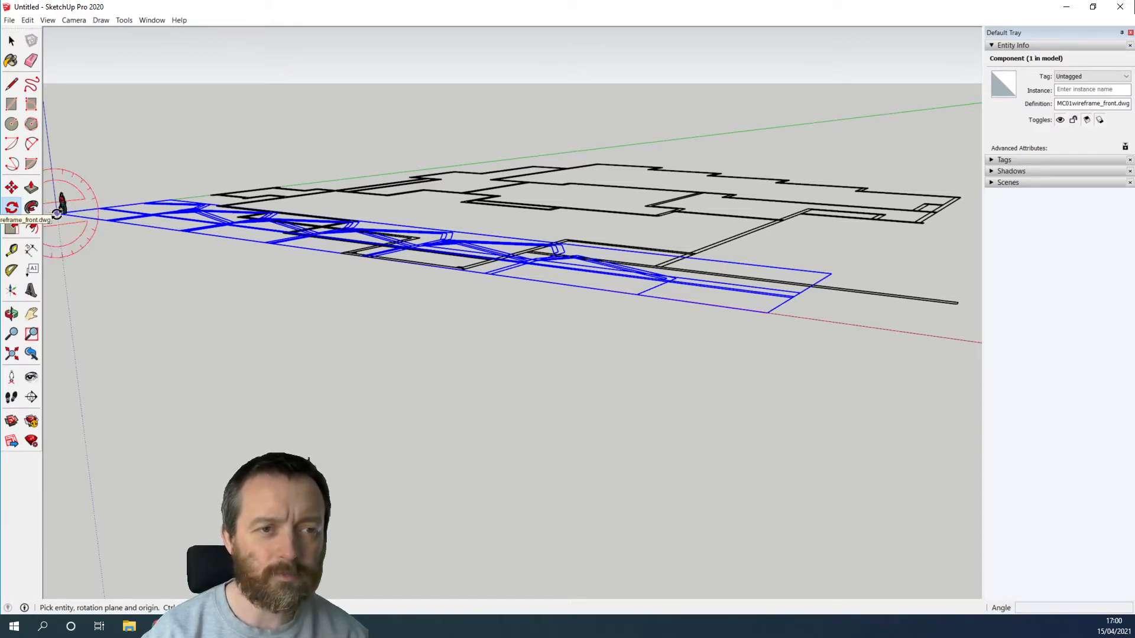
click(57, 214)
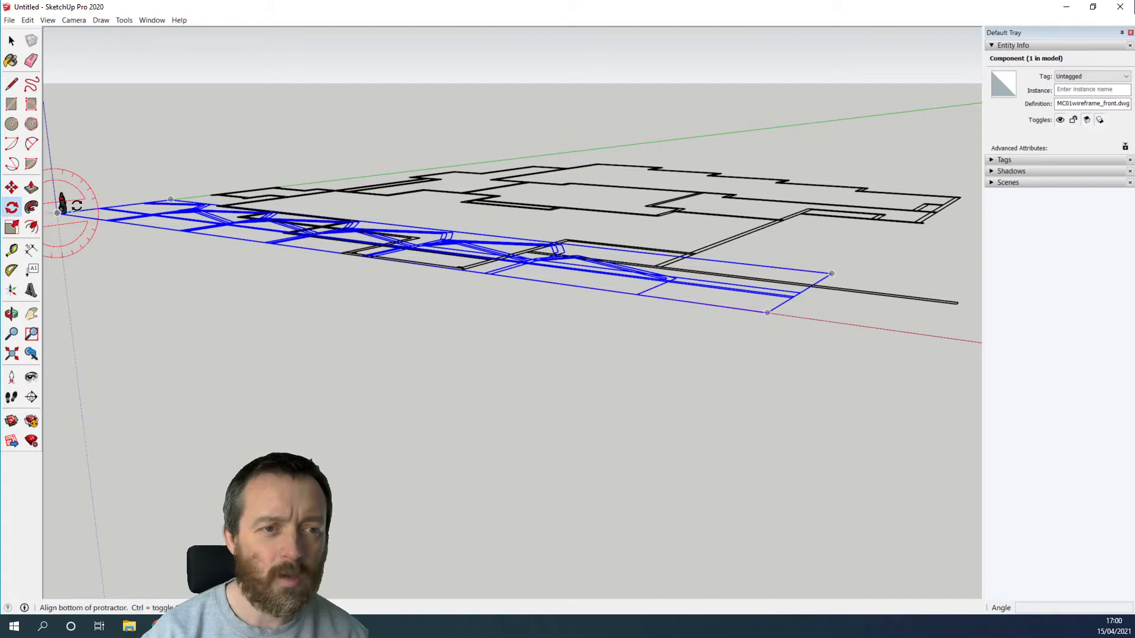
click(167, 199)
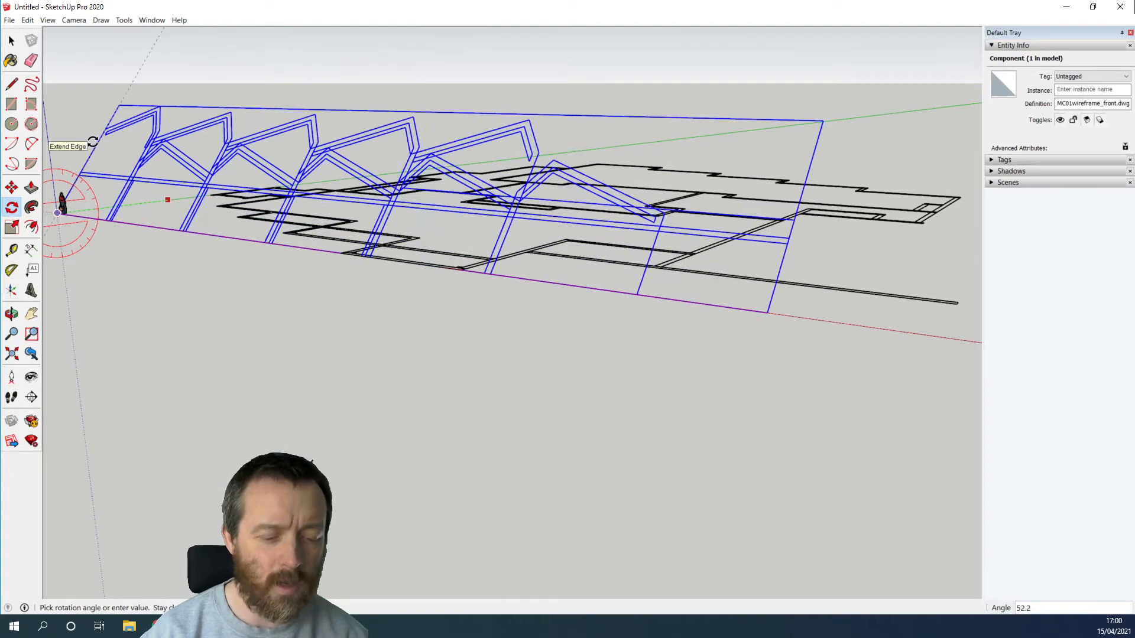
text(90)
key(Return)
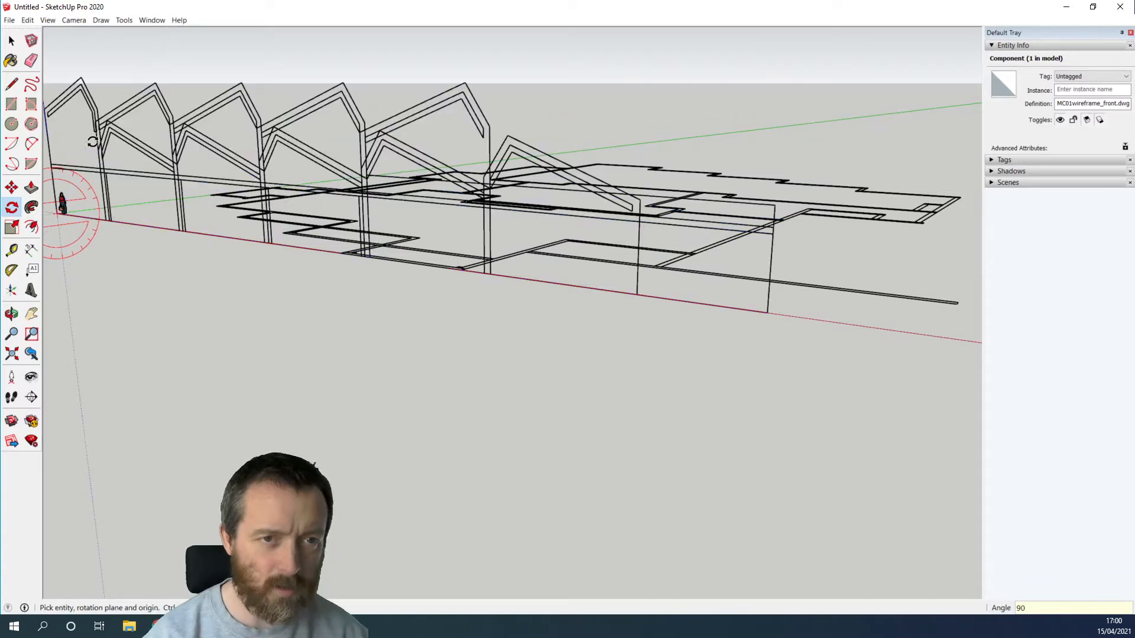
key(space)
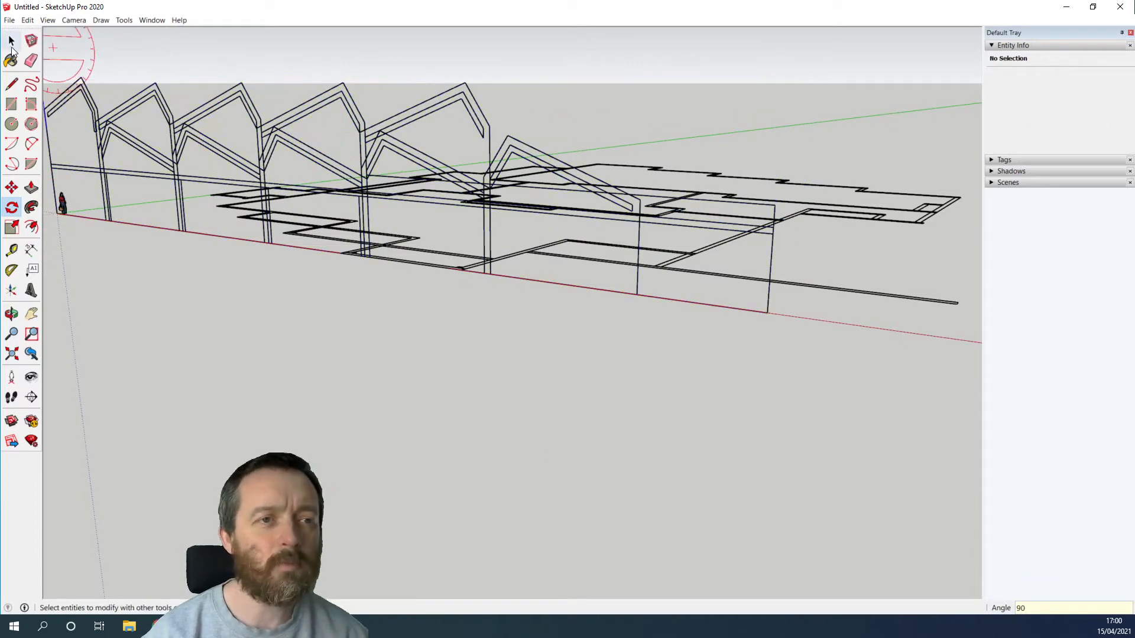
Move the upright front wireframe by its lower outer corner onto the far end corner of the front wall plan.
scroll(303, 271, down, 5)
scroll(298, 278, up, 2)
scroll(567, 268, up, 2)
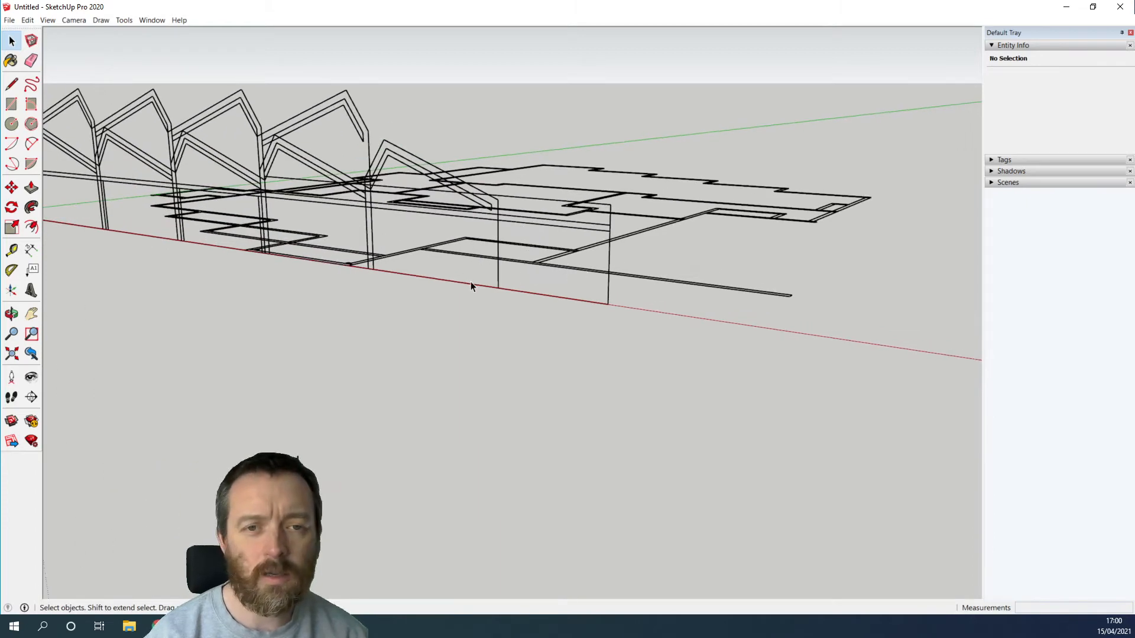
scroll(471, 282, down, 2)
scroll(636, 303, up, 2)
click(562, 289)
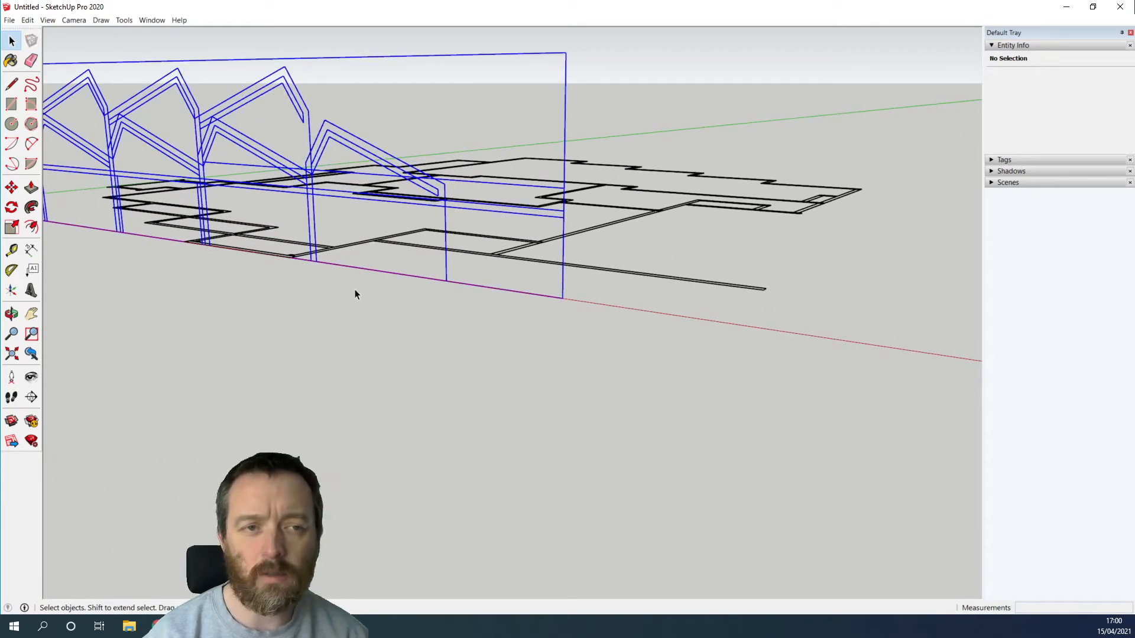
click(11, 187)
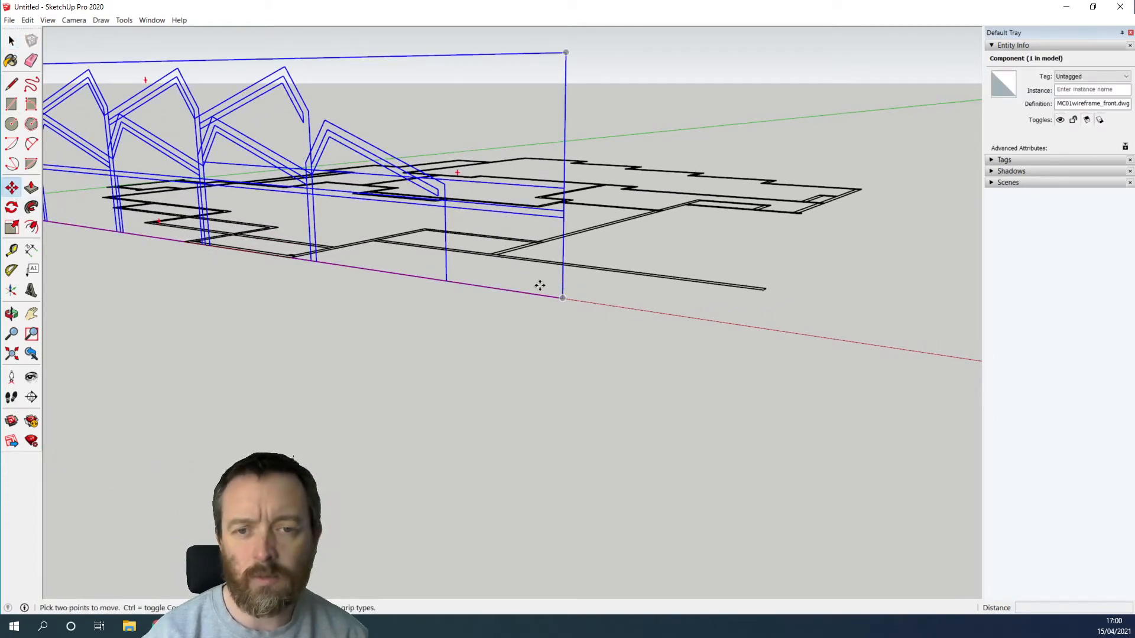
click(563, 299)
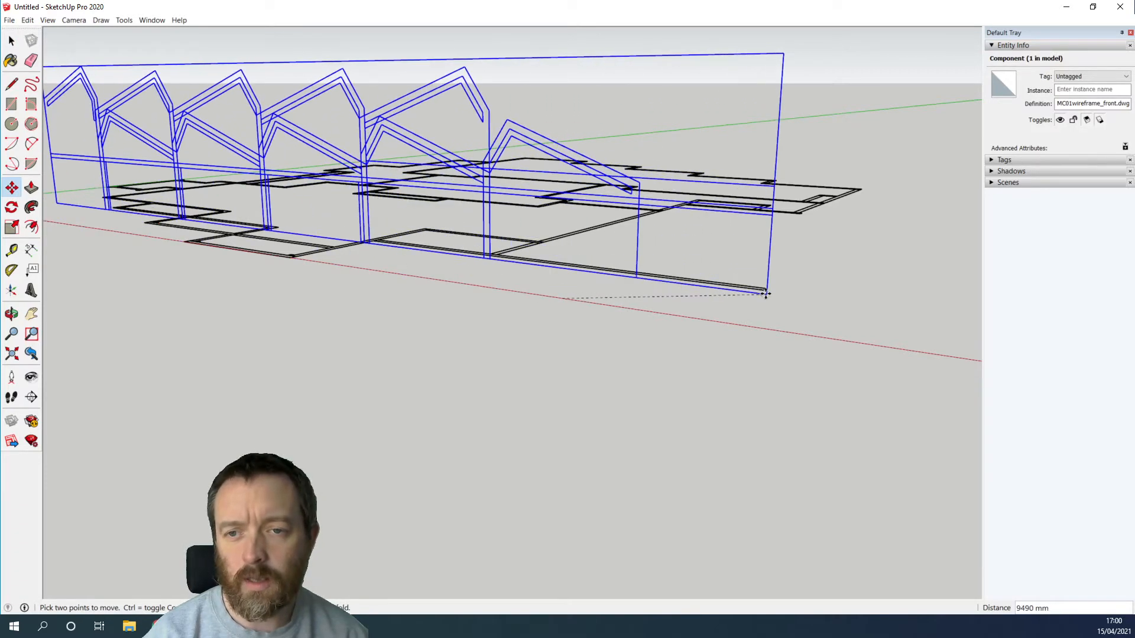
scroll(765, 286, up, 6)
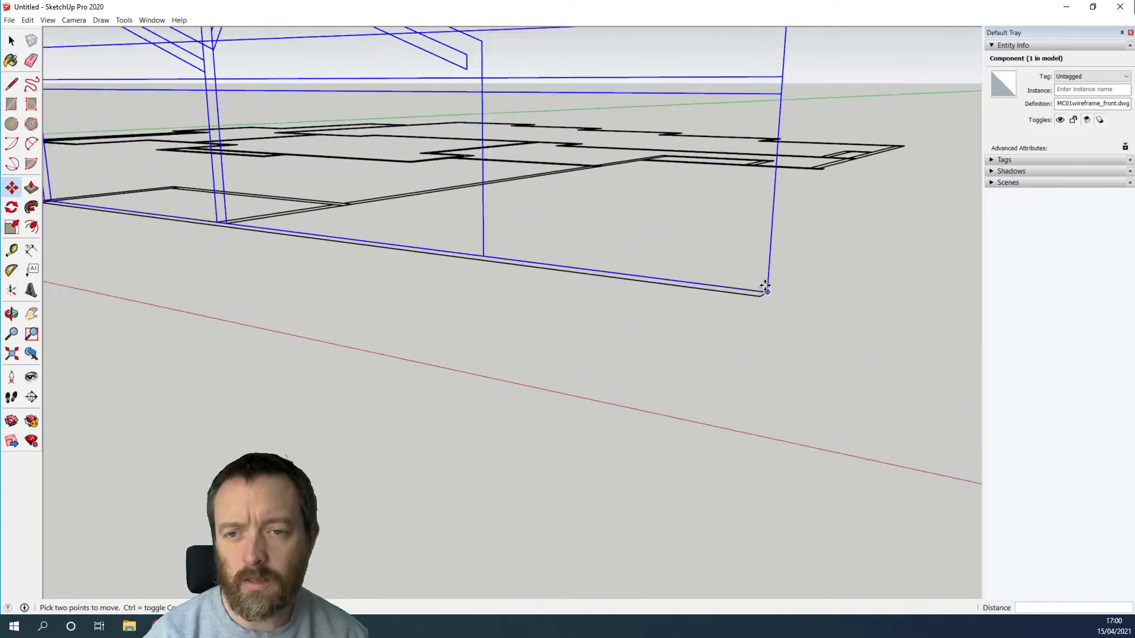
scroll(567, 210, down, 8)
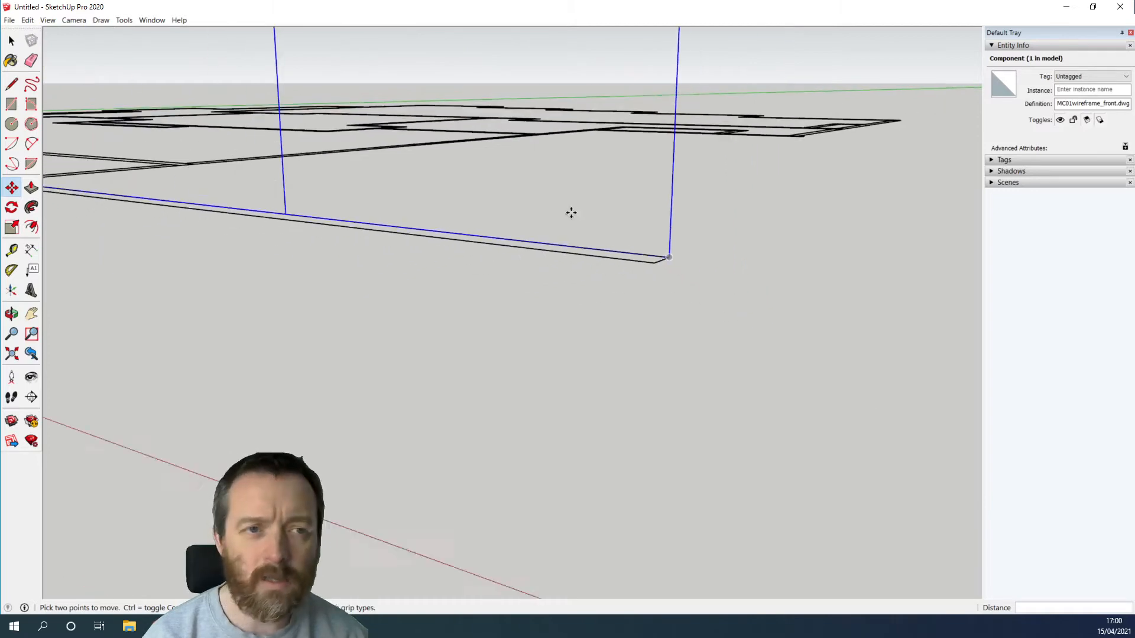
scroll(564, 210, down, 2)
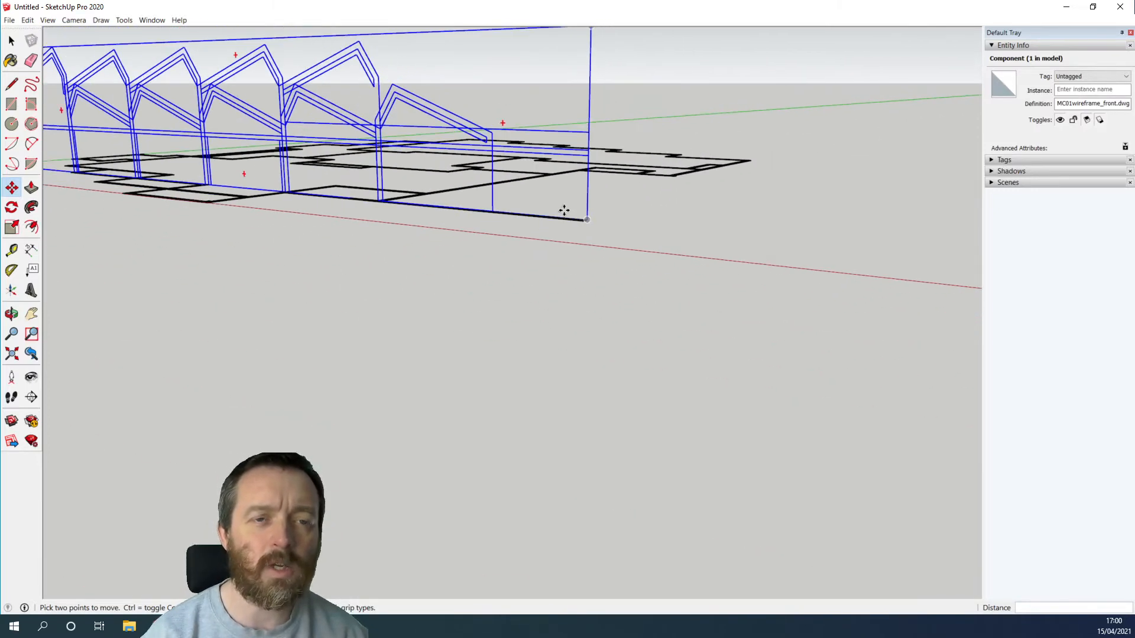
Set the camera to parallel projection and show the model in the standard Front view.
click(75, 21)
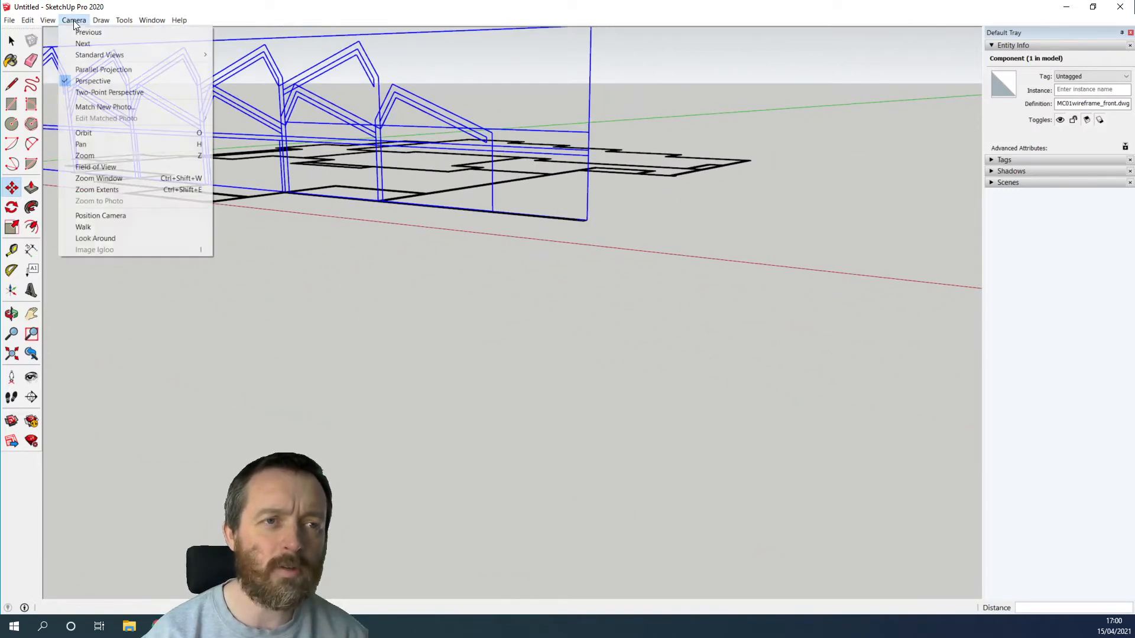
click(90, 68)
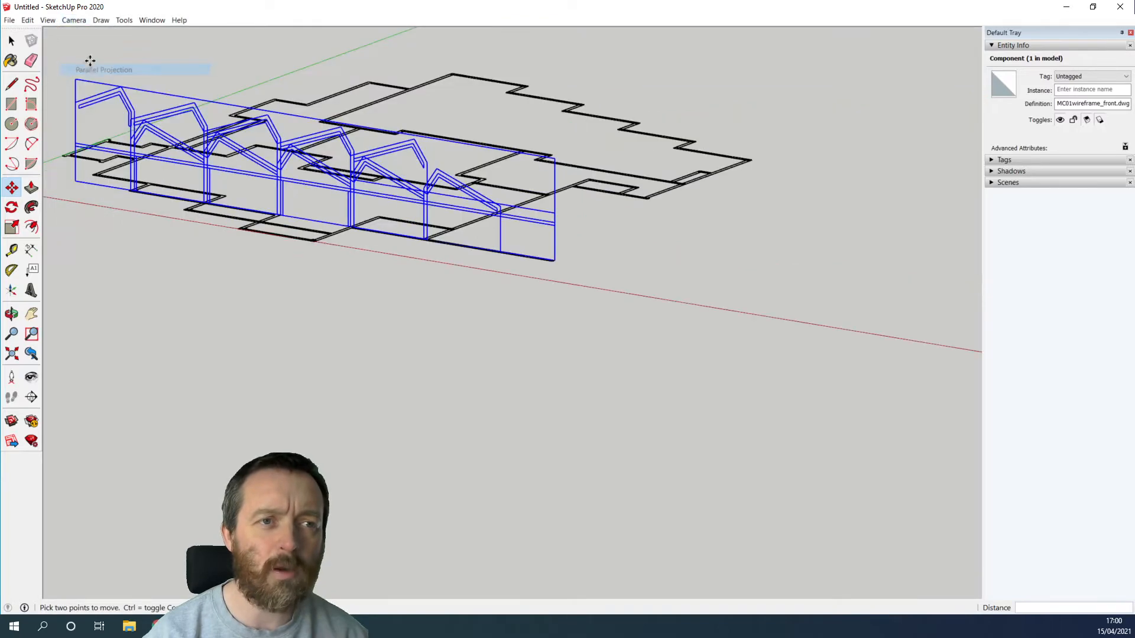
click(73, 20)
mouse_move(180, 54)
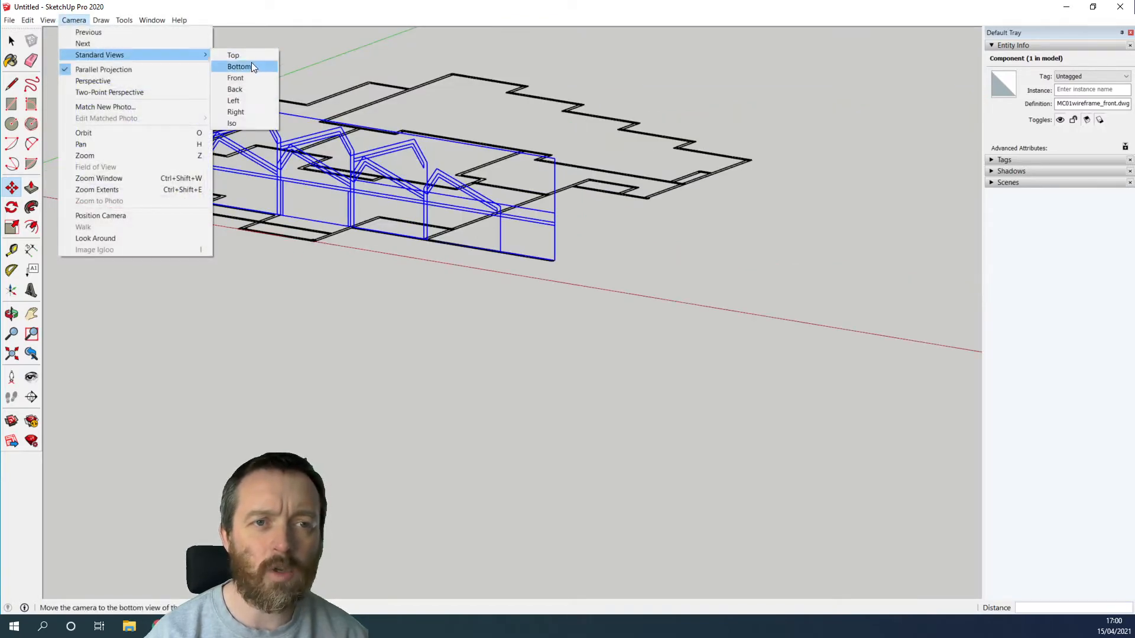
click(250, 79)
scroll(390, 332, up, 4)
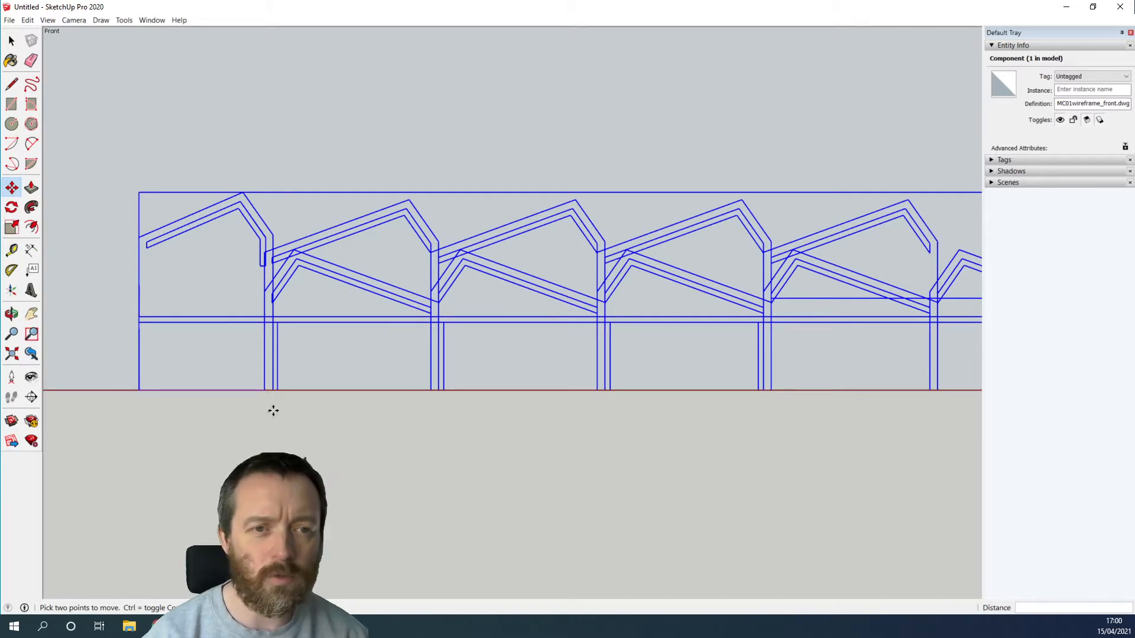
Trace the outer outline of the leftmost gabled bay with the Line tool, closing it at the roof peak to form a face.
click(10, 85)
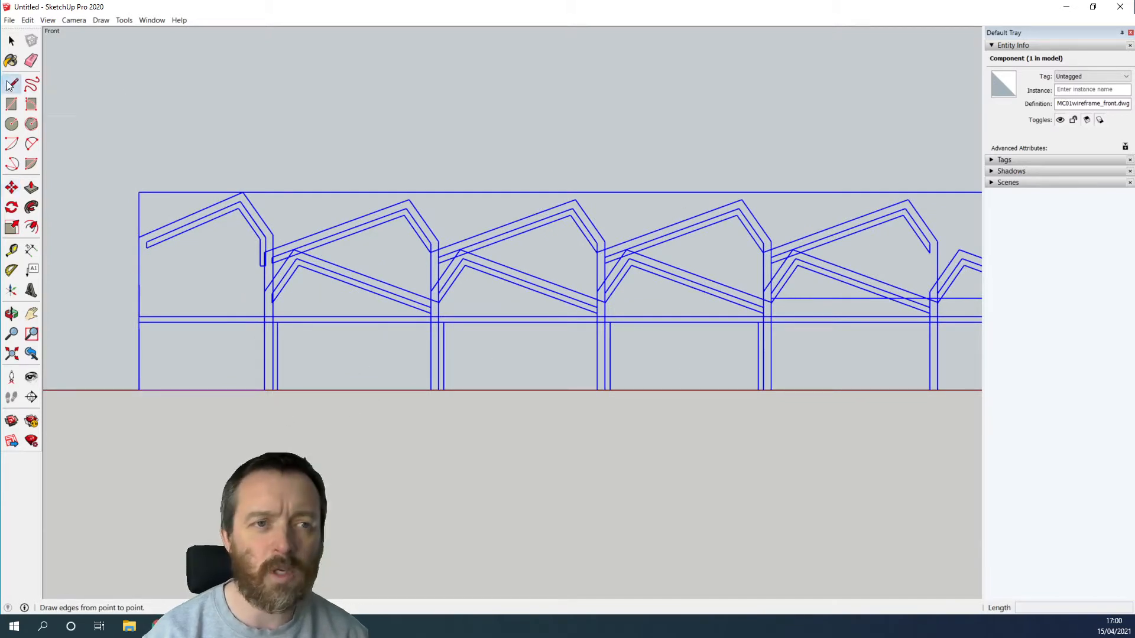
click(243, 192)
click(273, 235)
scroll(288, 360, up, 2)
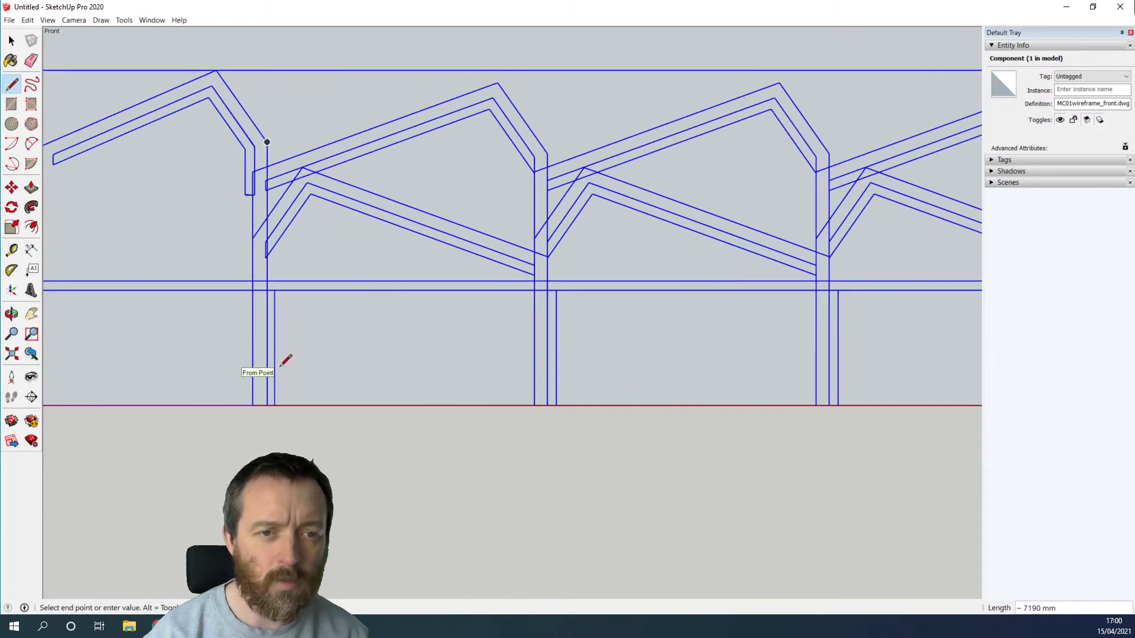
click(268, 405)
scroll(269, 402, down, 2)
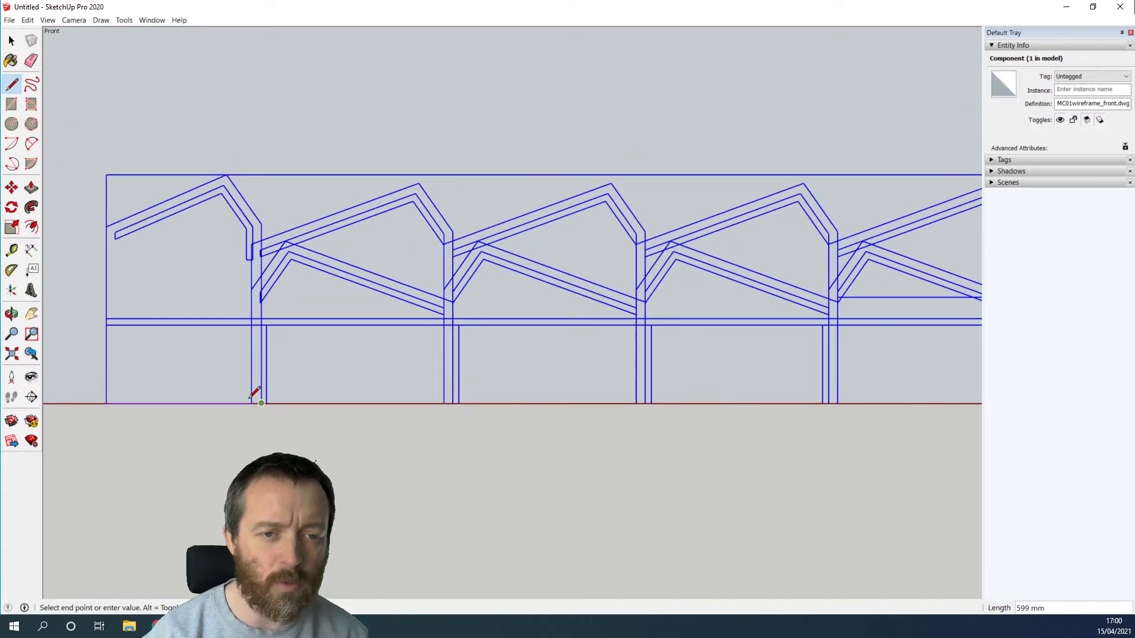
click(107, 226)
click(226, 174)
Push/pull the leftmost gabled bay face outward 415 mm to form a solid wall.
middle_drag(238, 314, 395, 358)
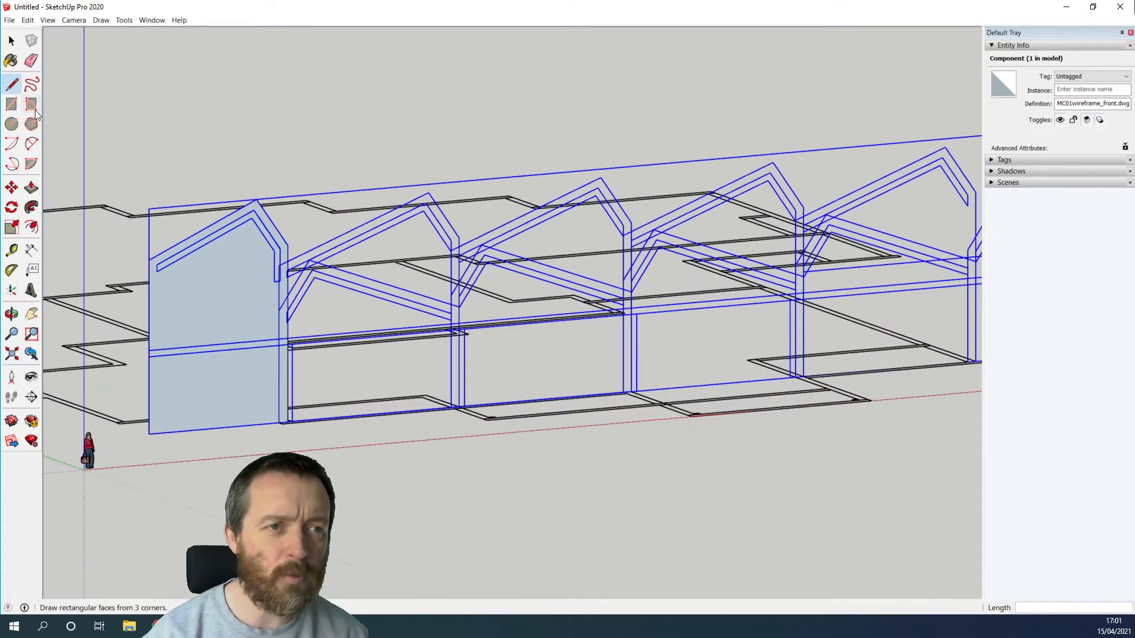
click(31, 187)
click(235, 302)
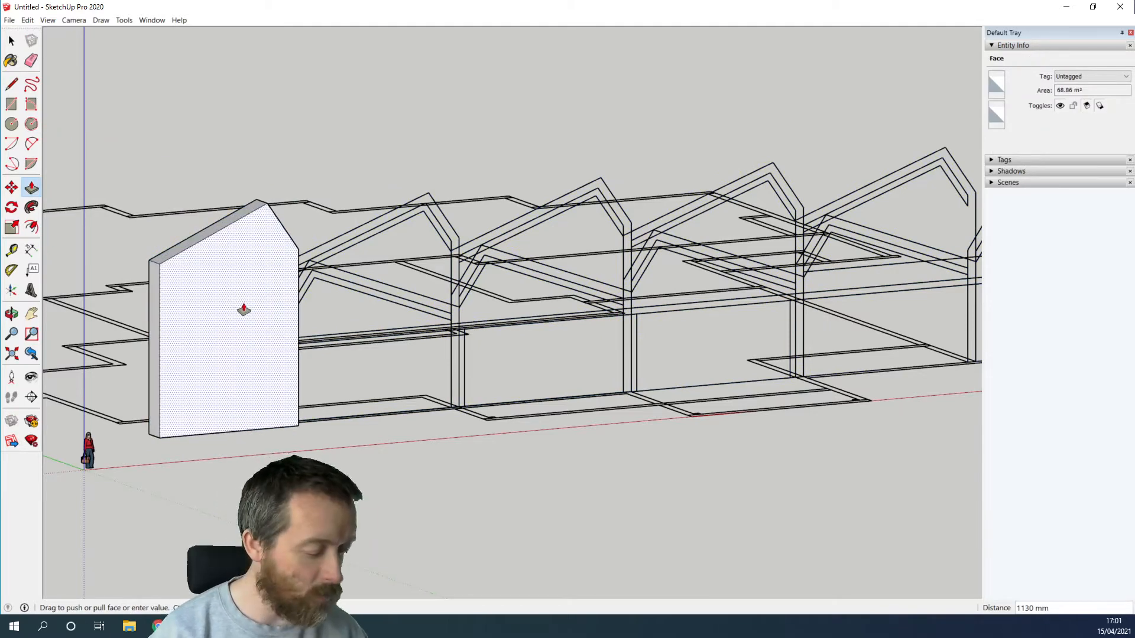
text(415)
key(Return)
Group all the geometry of the leftmost extruded gable wall and hide the group.
click(12, 40)
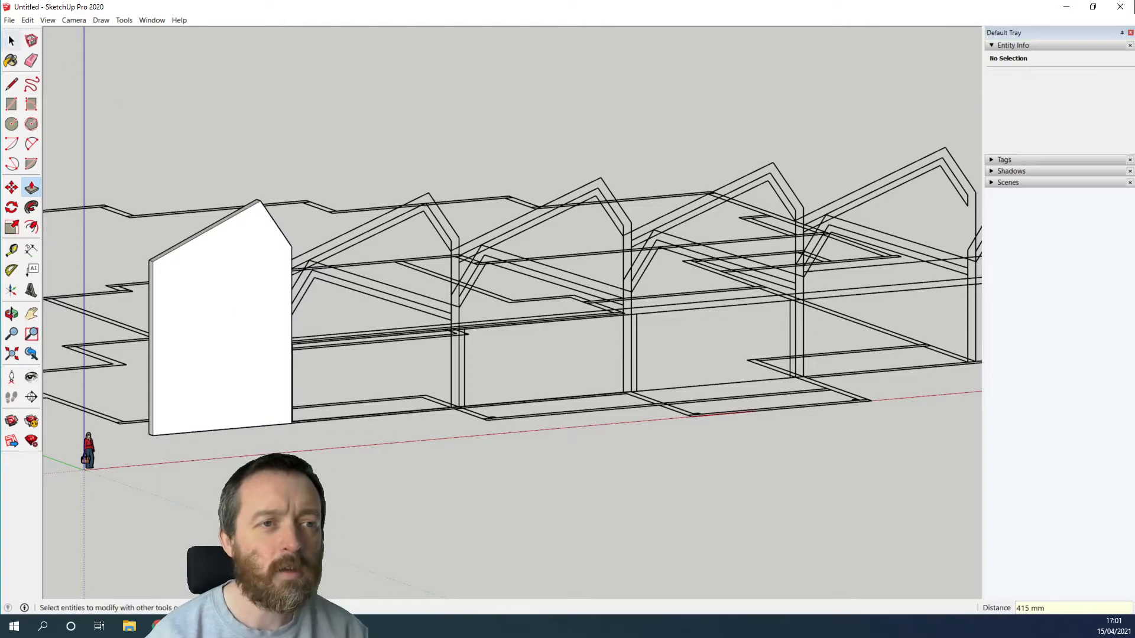
click(12, 41)
triple_click(253, 322)
right_click(252, 323)
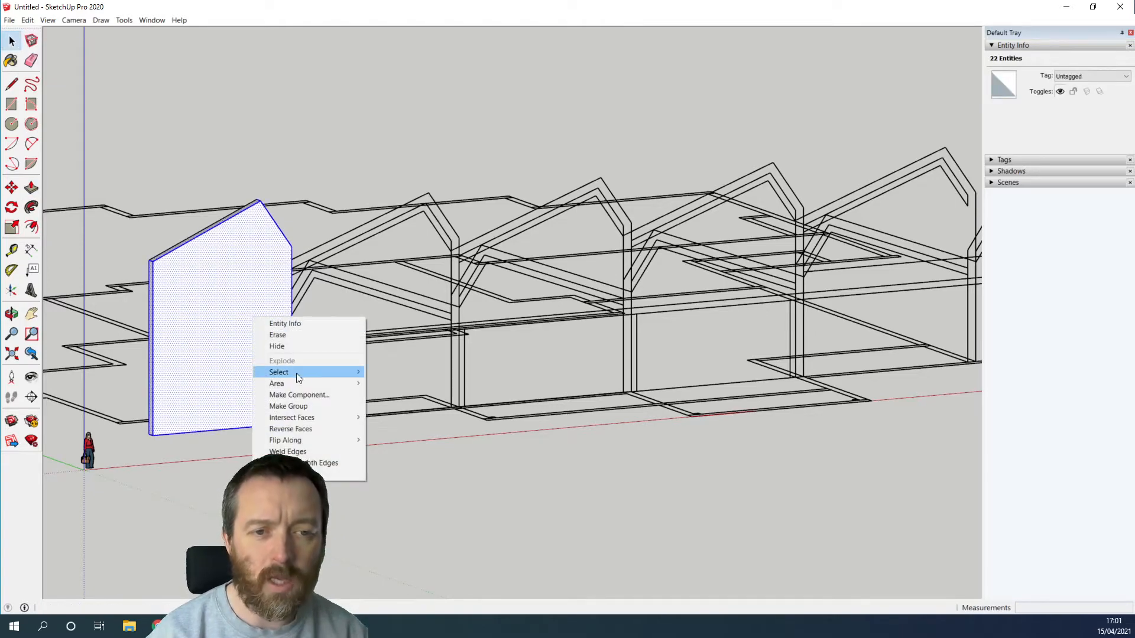
click(304, 406)
right_click(235, 310)
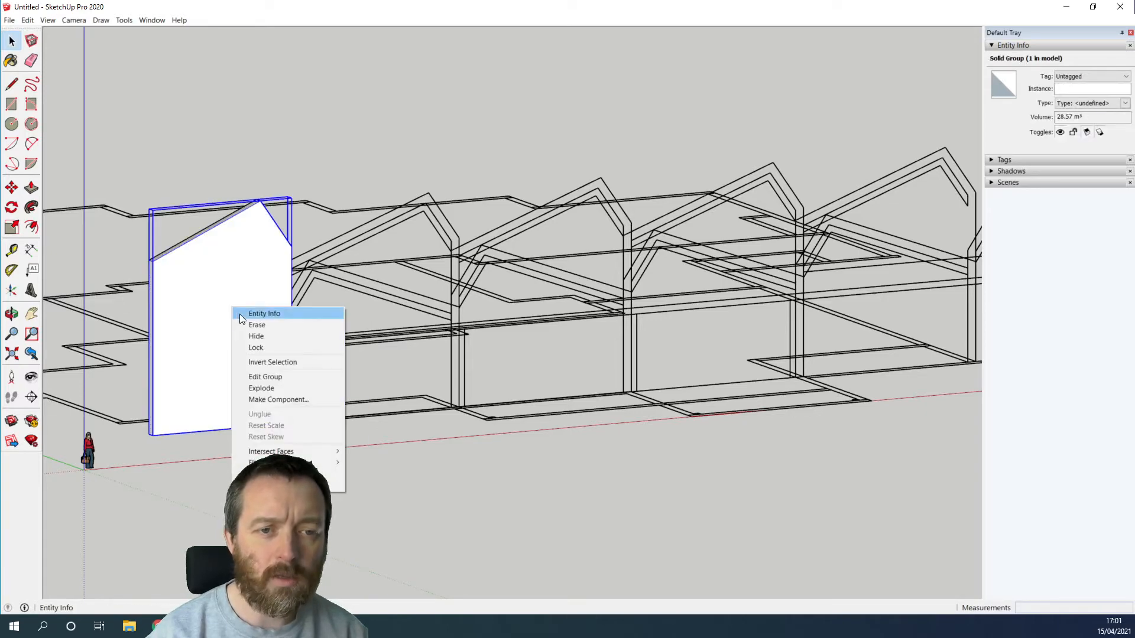
click(259, 336)
Return the model to the standard Front view, framing the first four gabled bays.
middle_drag(487, 450, 370, 405)
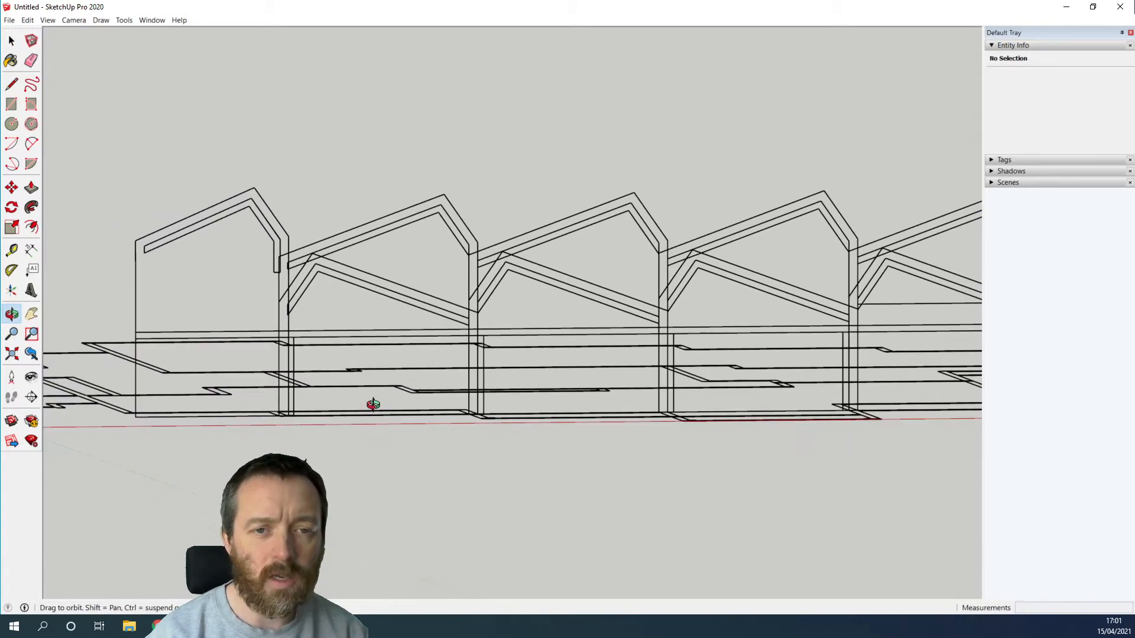
click(85, 21)
mouse_move(91, 57)
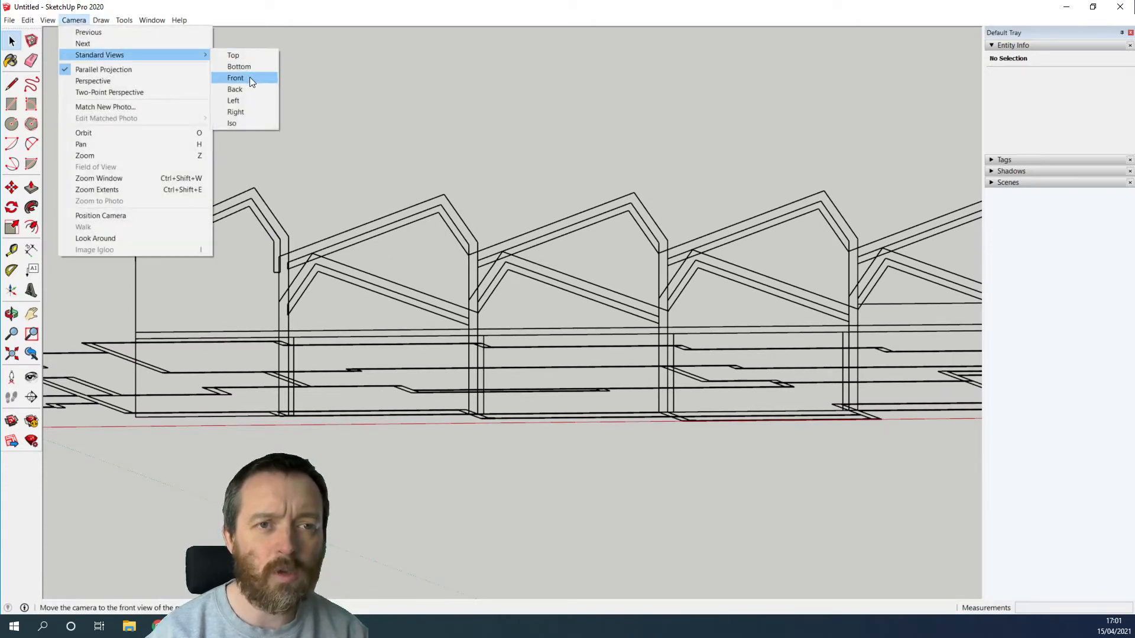
click(249, 77)
shift+middle_drag(745, 333, 387, 349)
scroll(389, 349, up, 1)
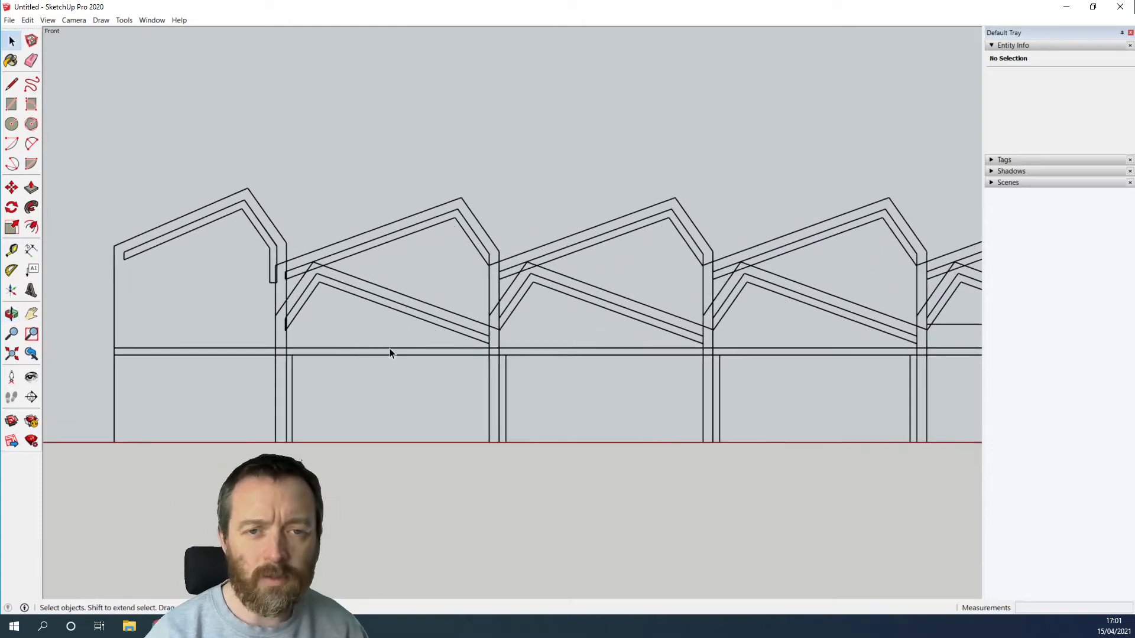
scroll(389, 348, up, 1)
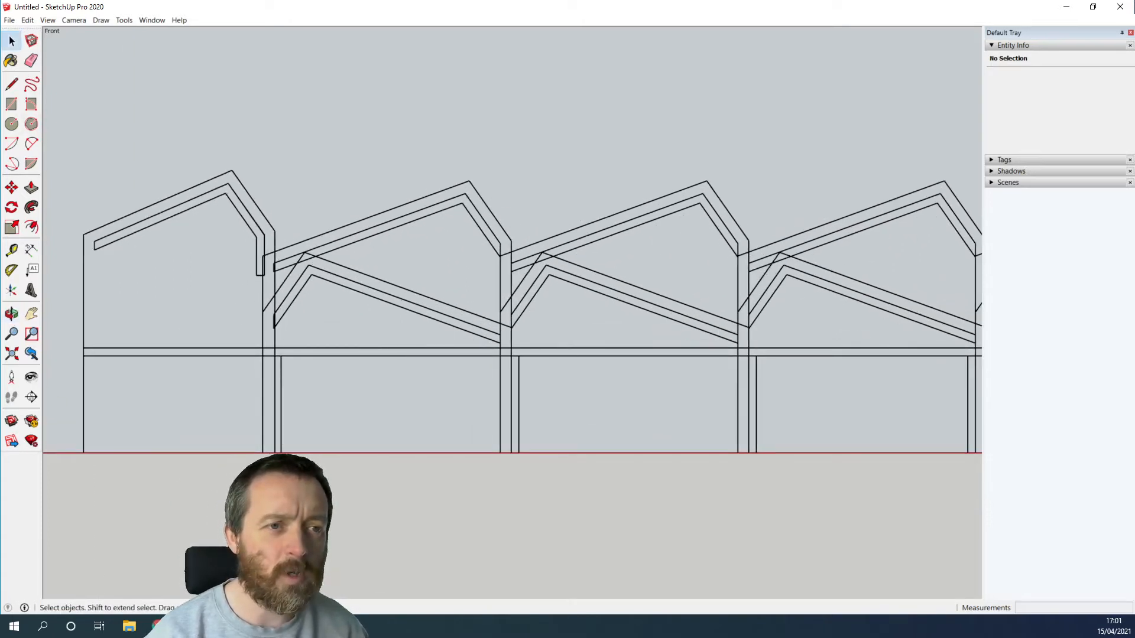
Trace the second bay's upper gable with the Line tool, from its roof peak around the lower floor band line and back, forming a face.
click(11, 84)
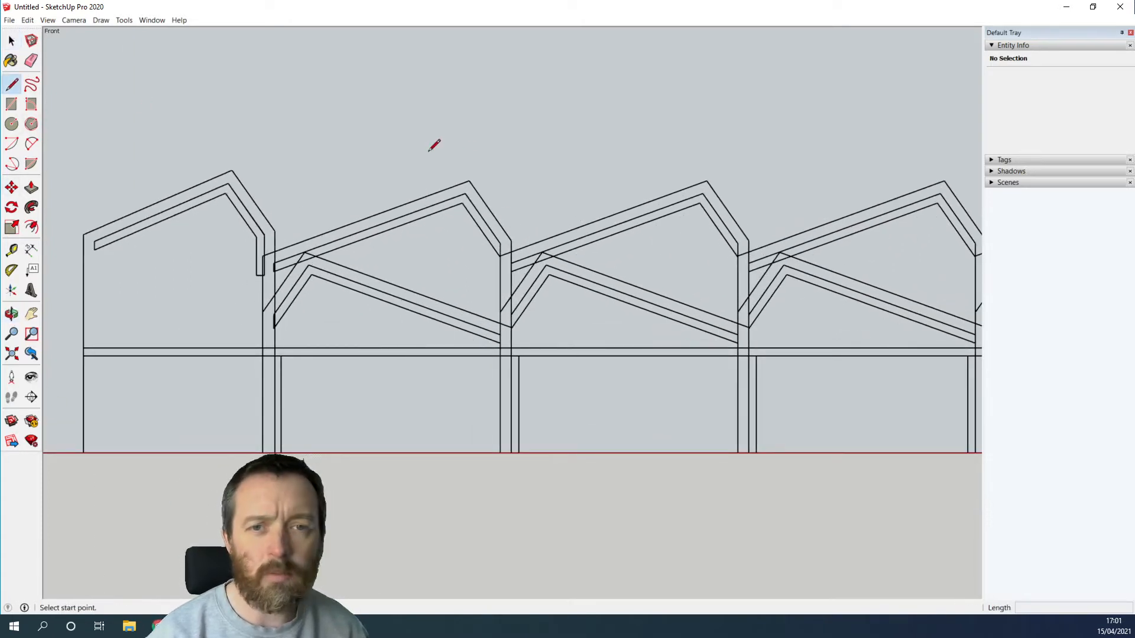
click(470, 180)
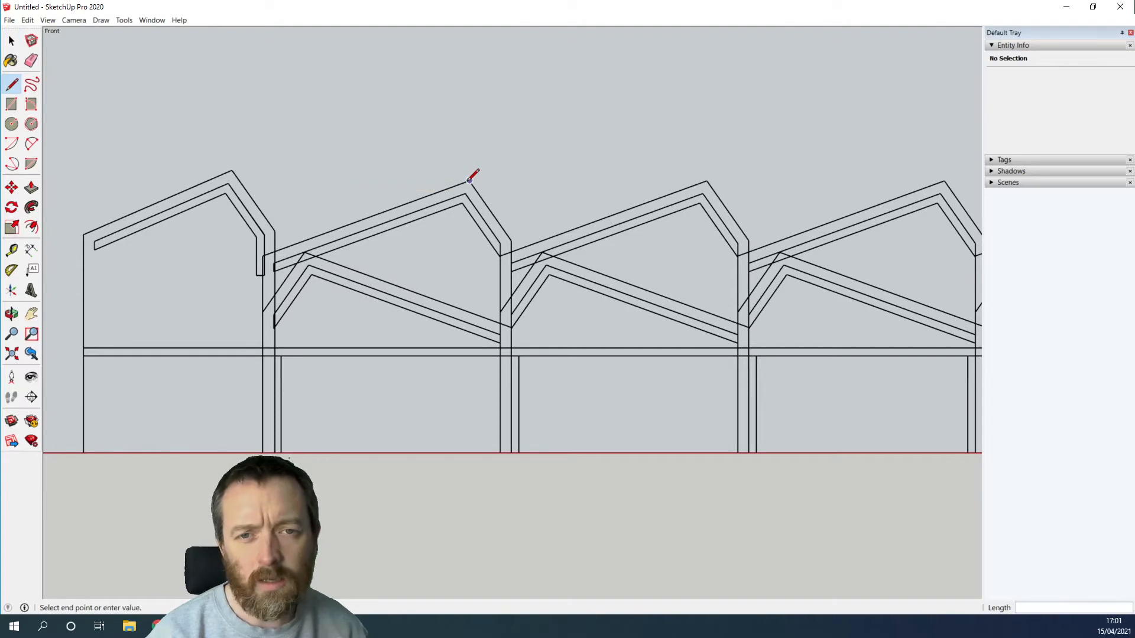
click(512, 240)
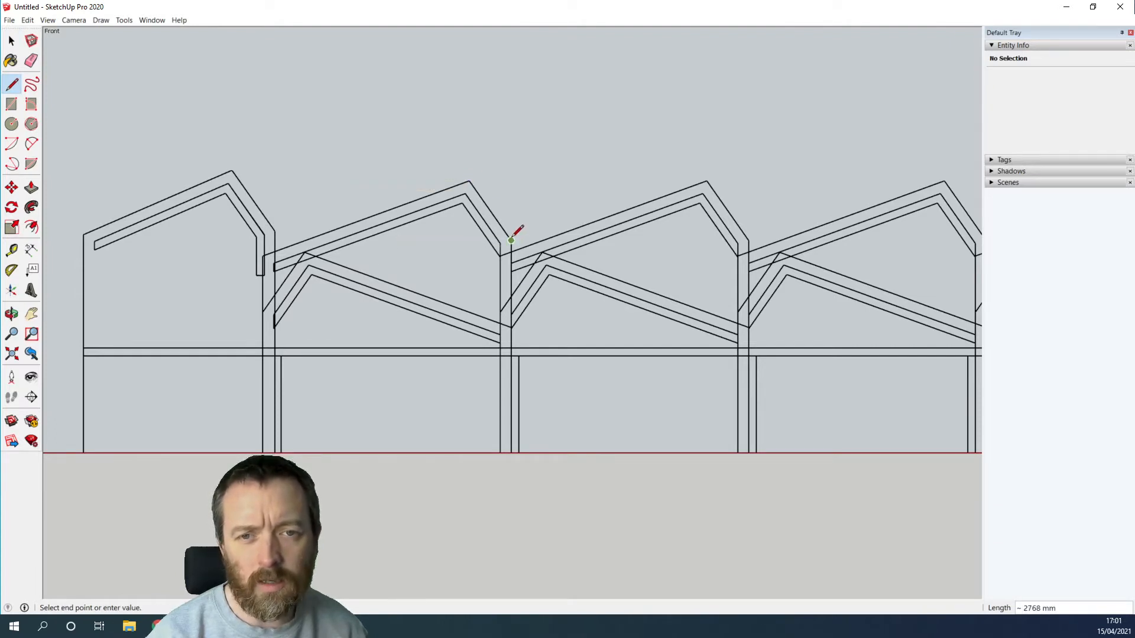
click(512, 355)
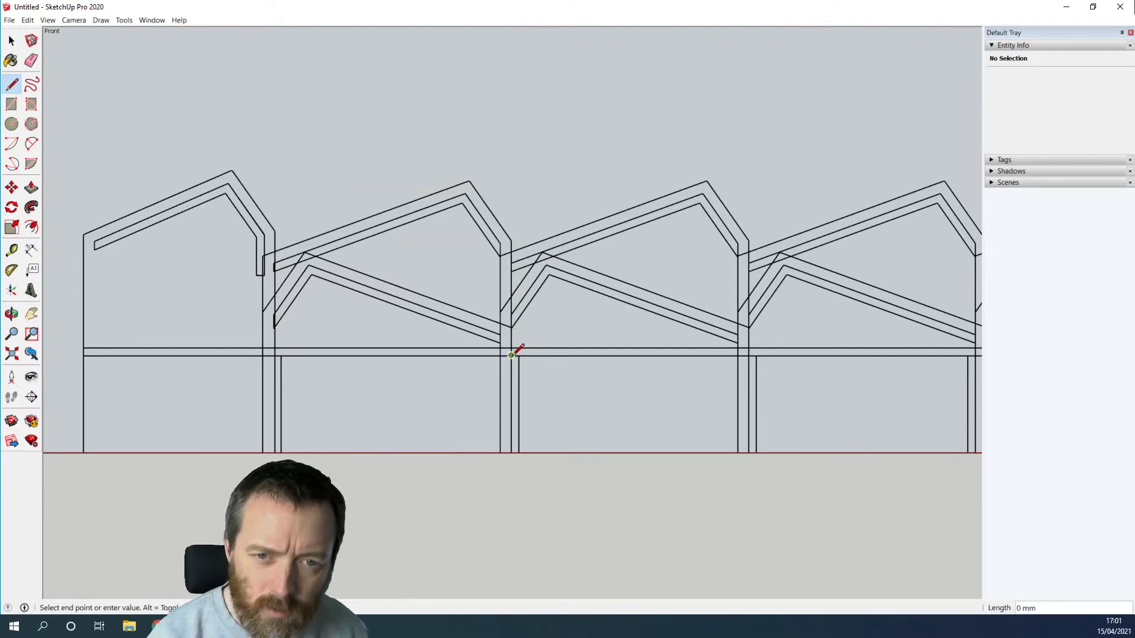
click(263, 355)
scroll(267, 253, up, 3)
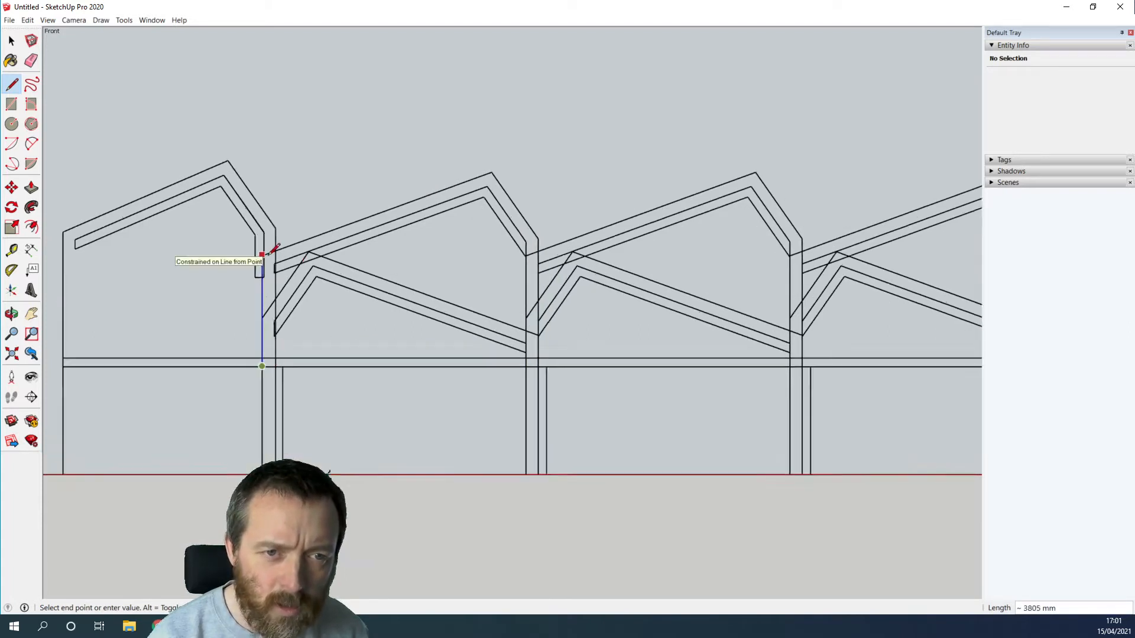
scroll(260, 254, up, 3)
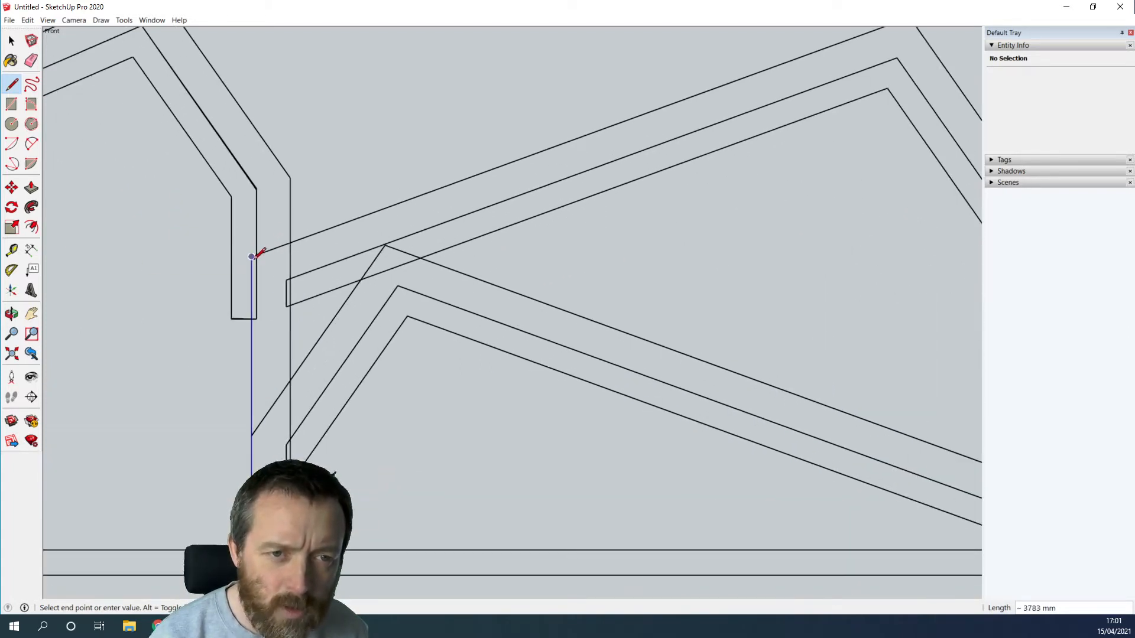
click(253, 255)
scroll(479, 199, down, 3)
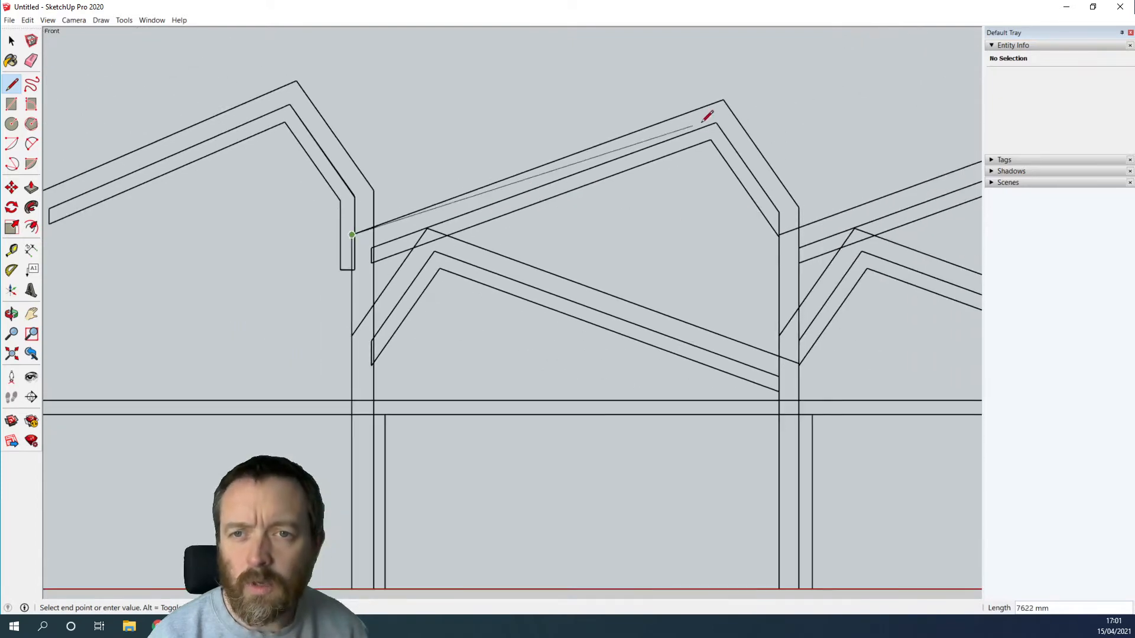
click(723, 99)
Push/pull the second bay's upper gable face outward 415 mm.
mouse_move(727, 129)
middle_down()
mouse_move(656, 281)
mouse_move(560, 325)
mouse_move(640, 363)
mouse_move(741, 384)
middle_up()
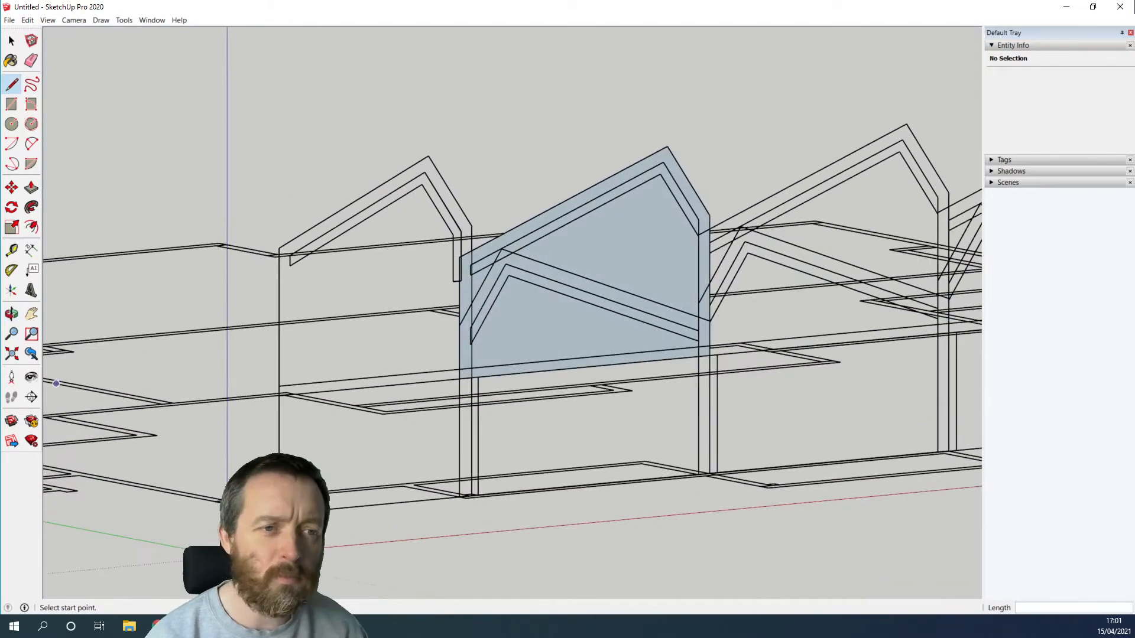
key(p)
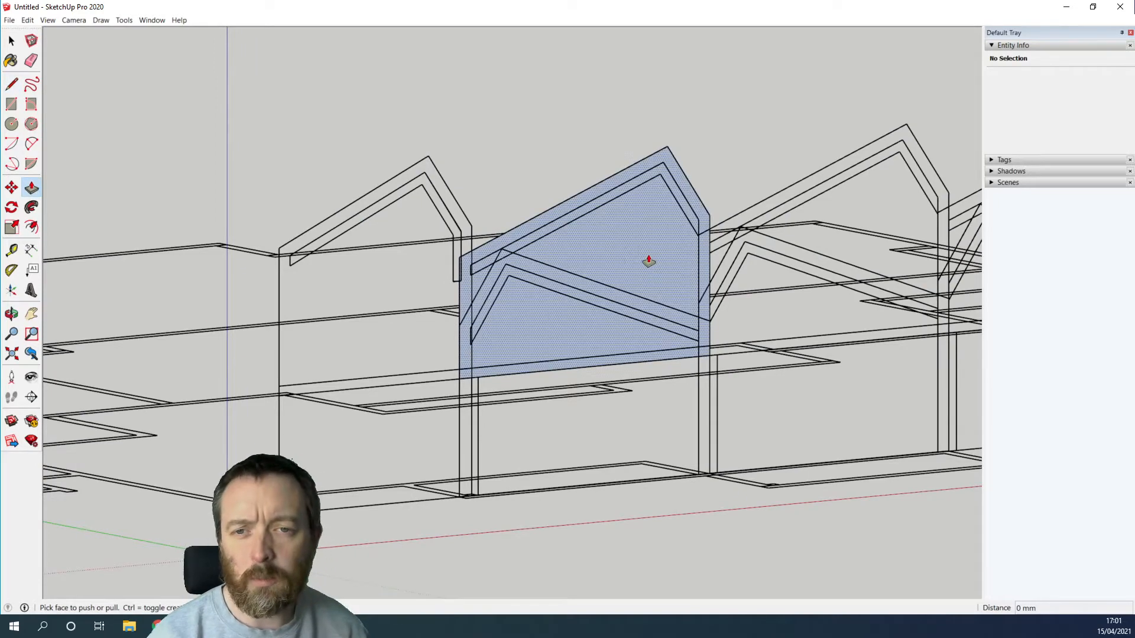
click(653, 258)
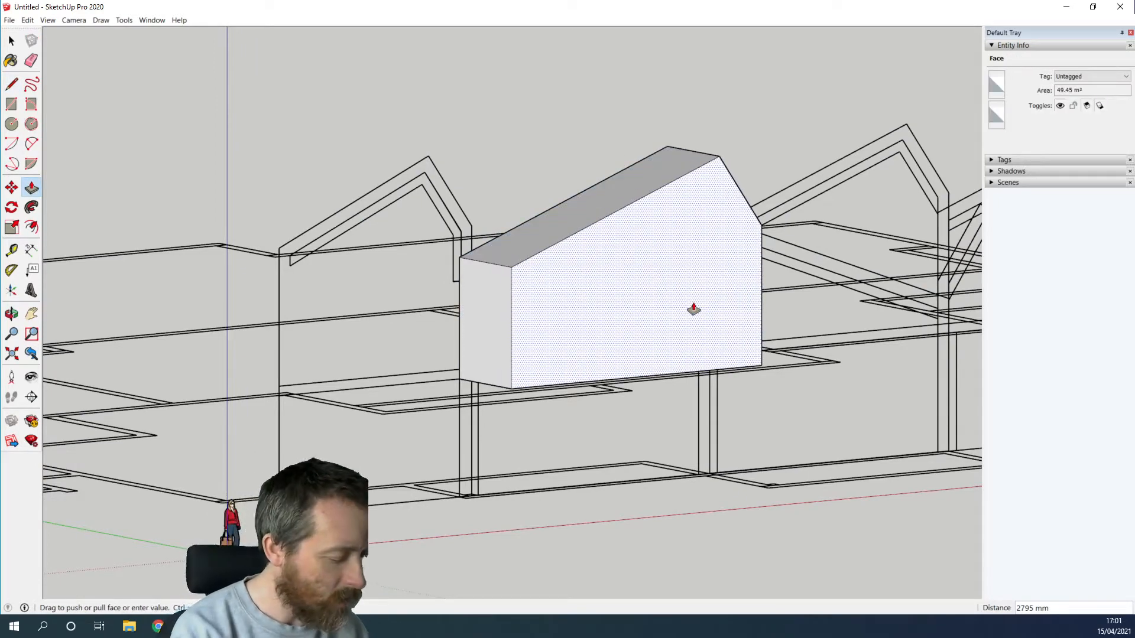
text(415)
key(Return)
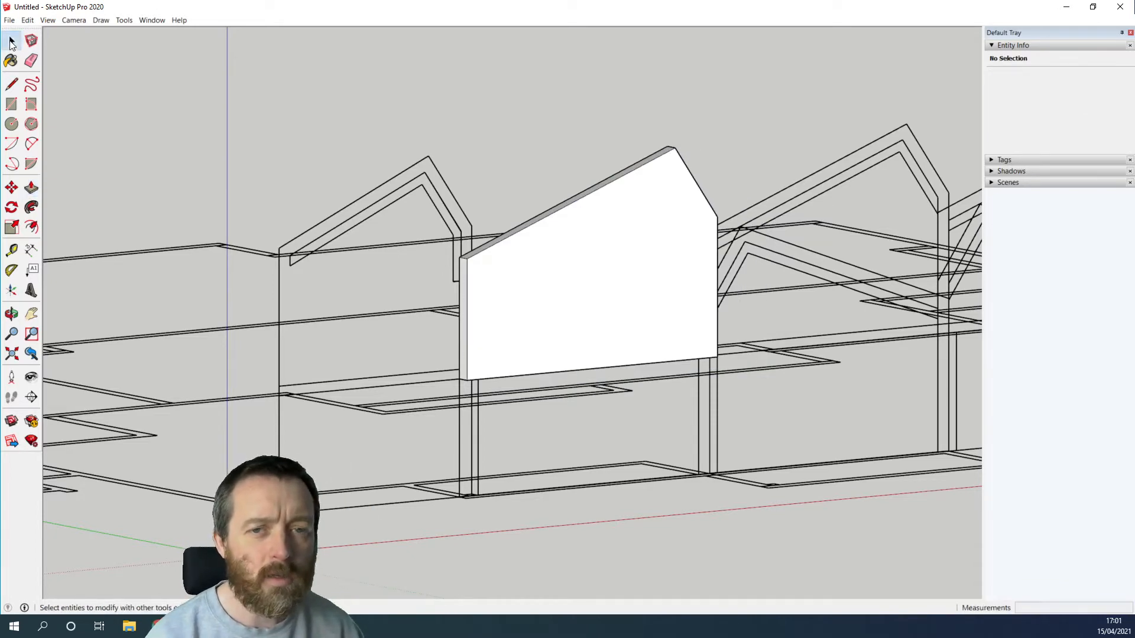
Make the second bay's extruded upper wall a component with the definition name frontWall and hide it.
click(11, 40)
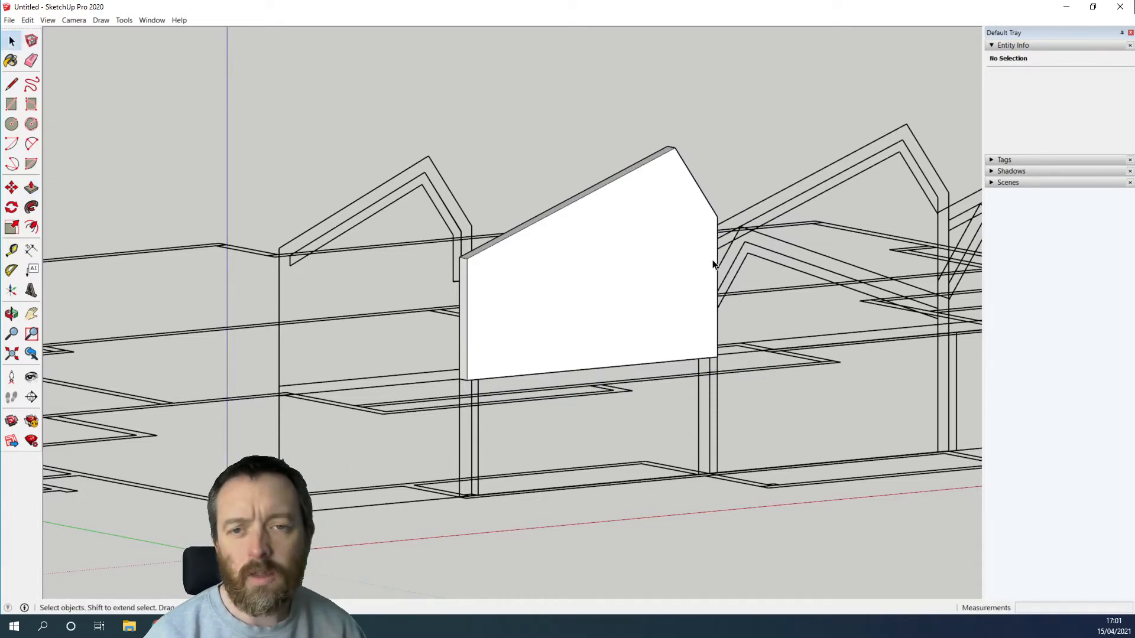
triple_click(621, 273)
right_click(619, 272)
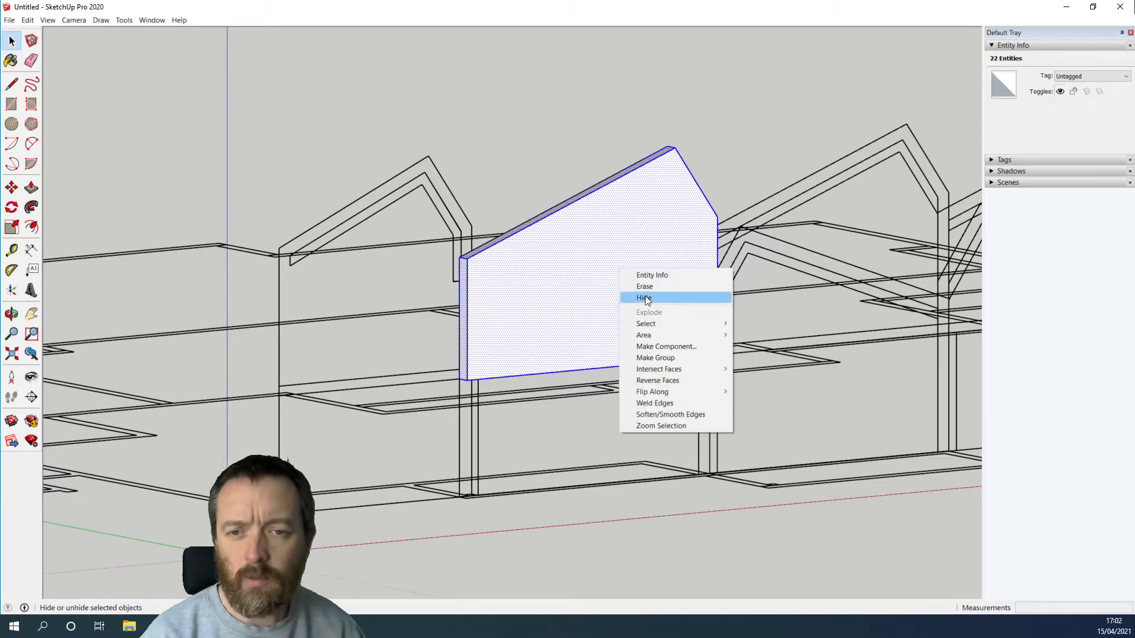
click(666, 346)
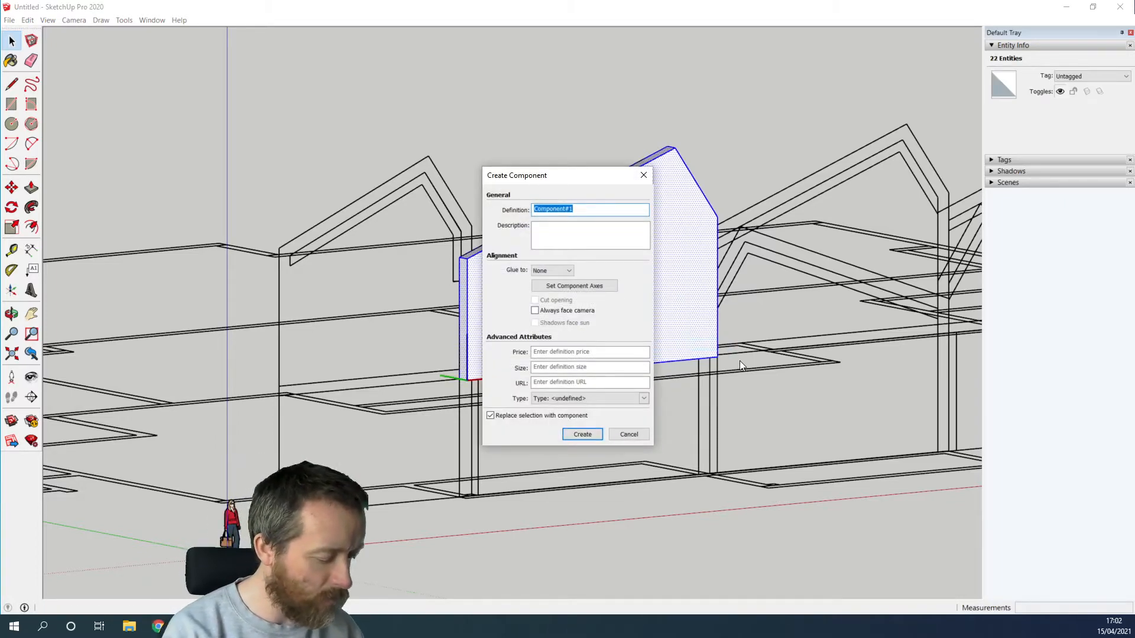
text(frontWall)
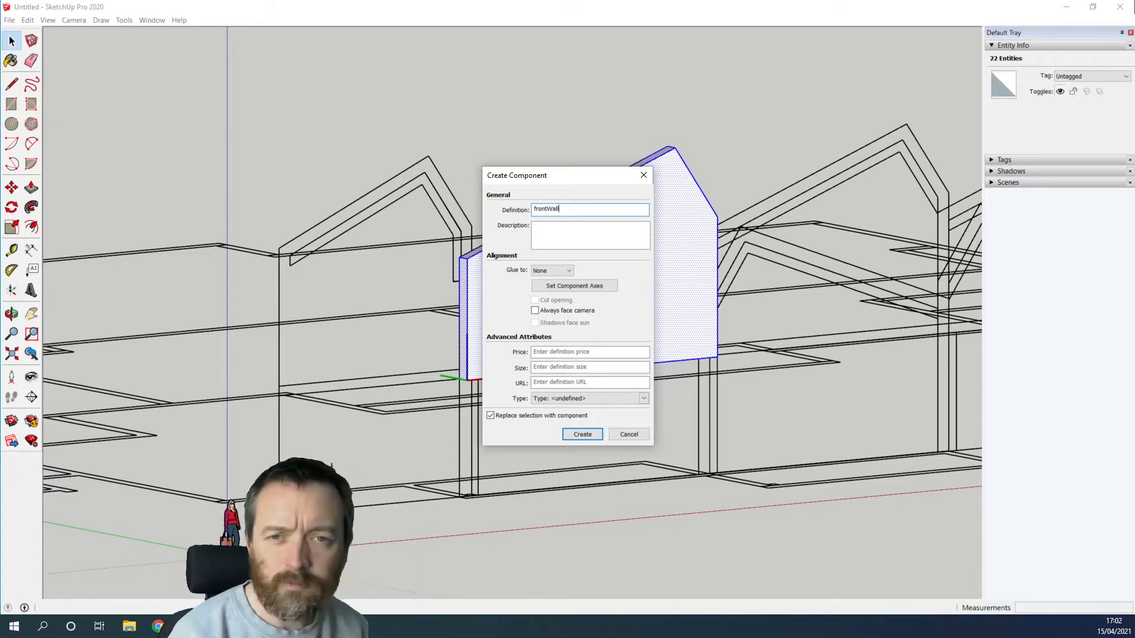
click(589, 436)
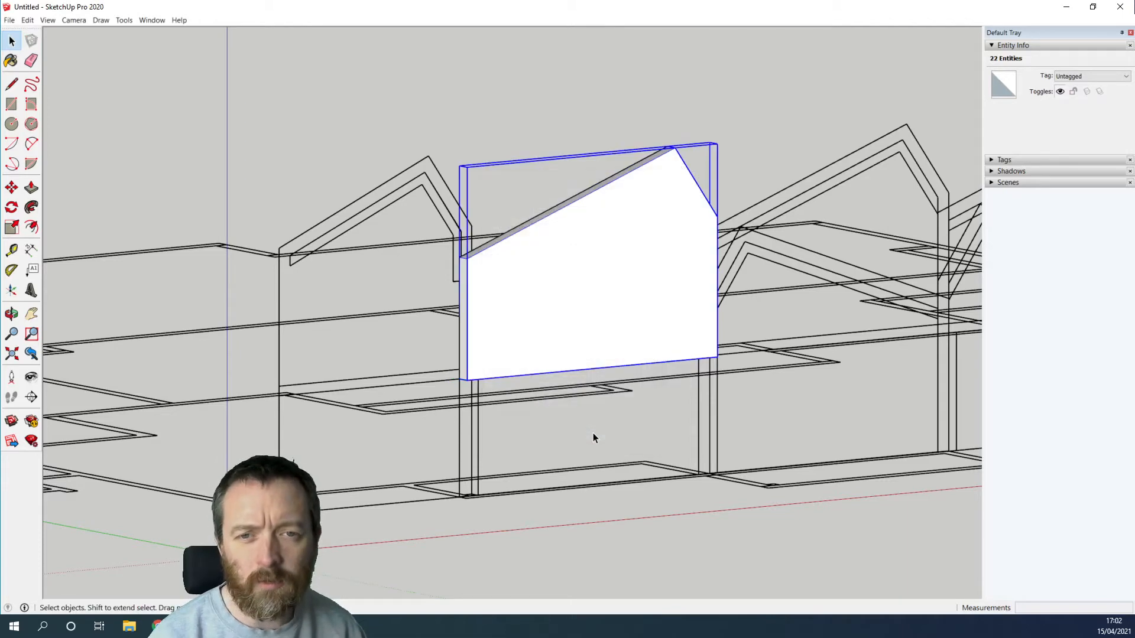
right_click(541, 289)
click(570, 314)
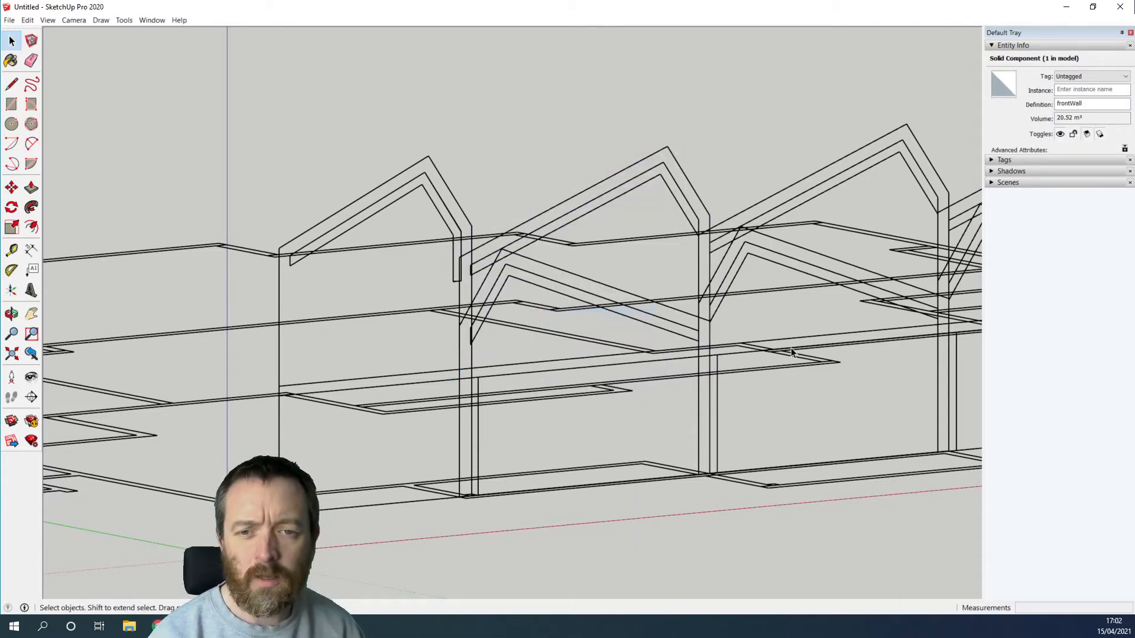
Switch back to the standard Front view, framed on the second bay's lower gable.
scroll(793, 353, down, 2)
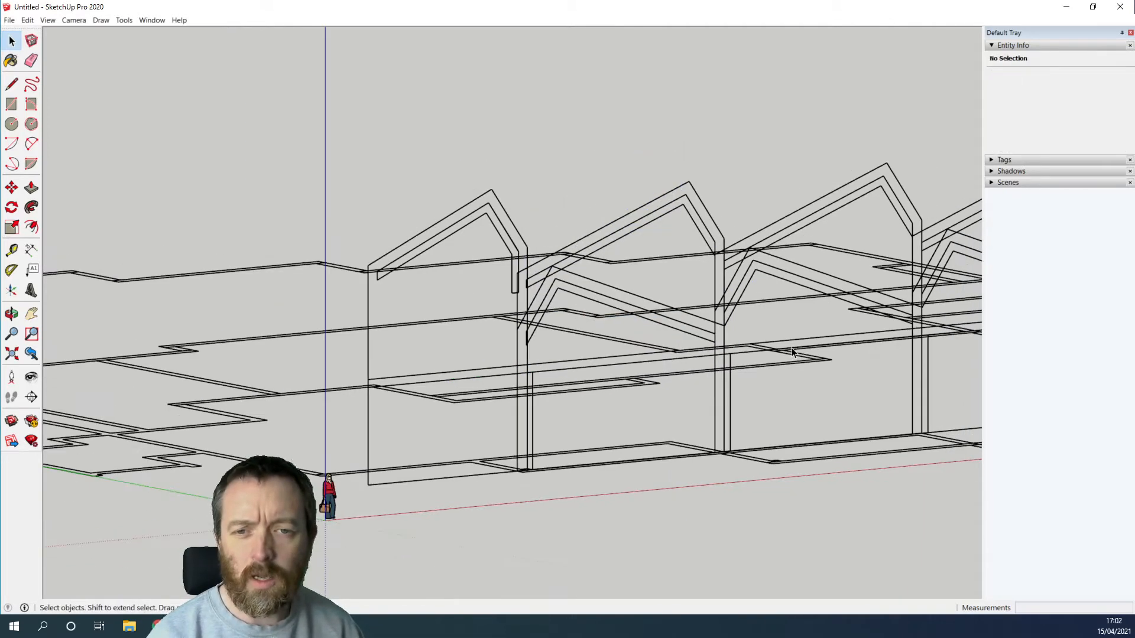
click(75, 20)
mouse_move(92, 55)
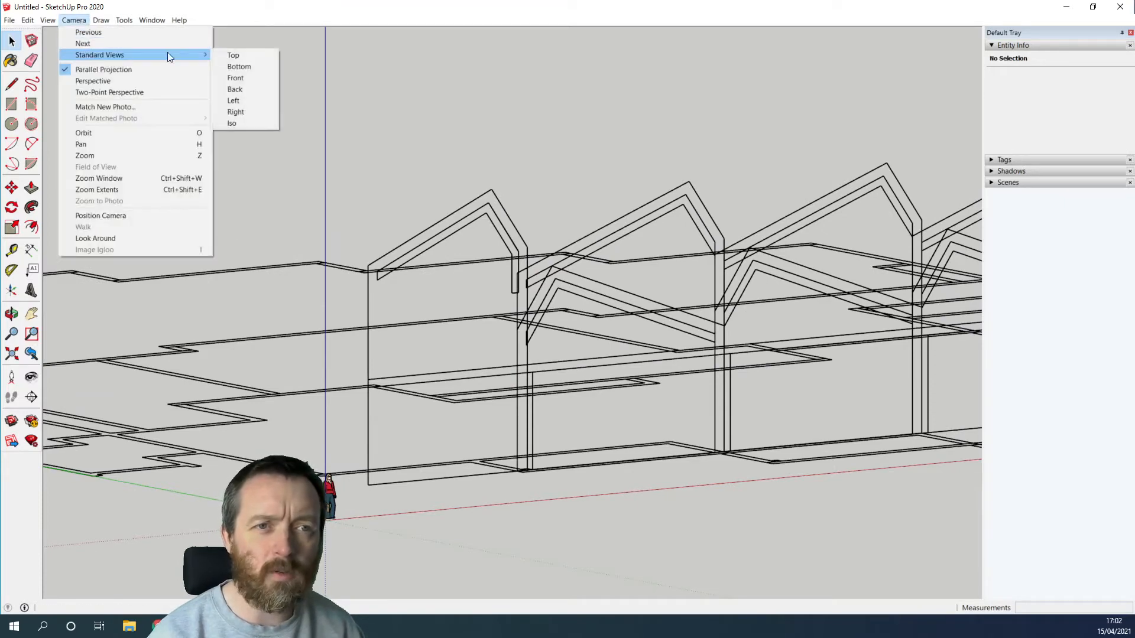
click(232, 80)
scroll(275, 390, down, 1)
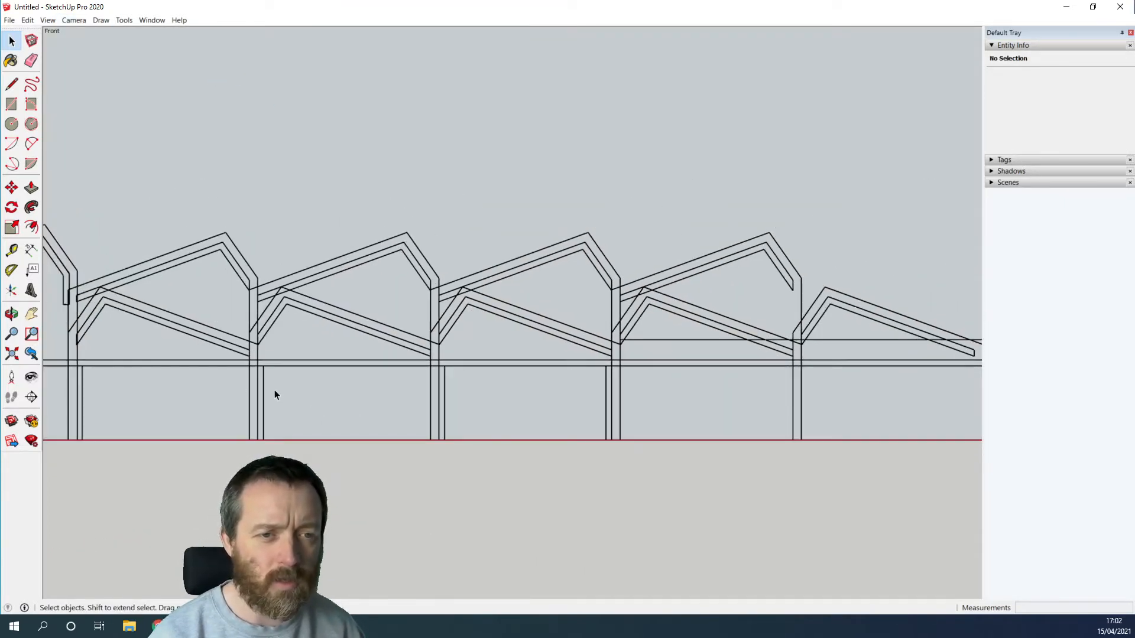
scroll(283, 376, up, 4)
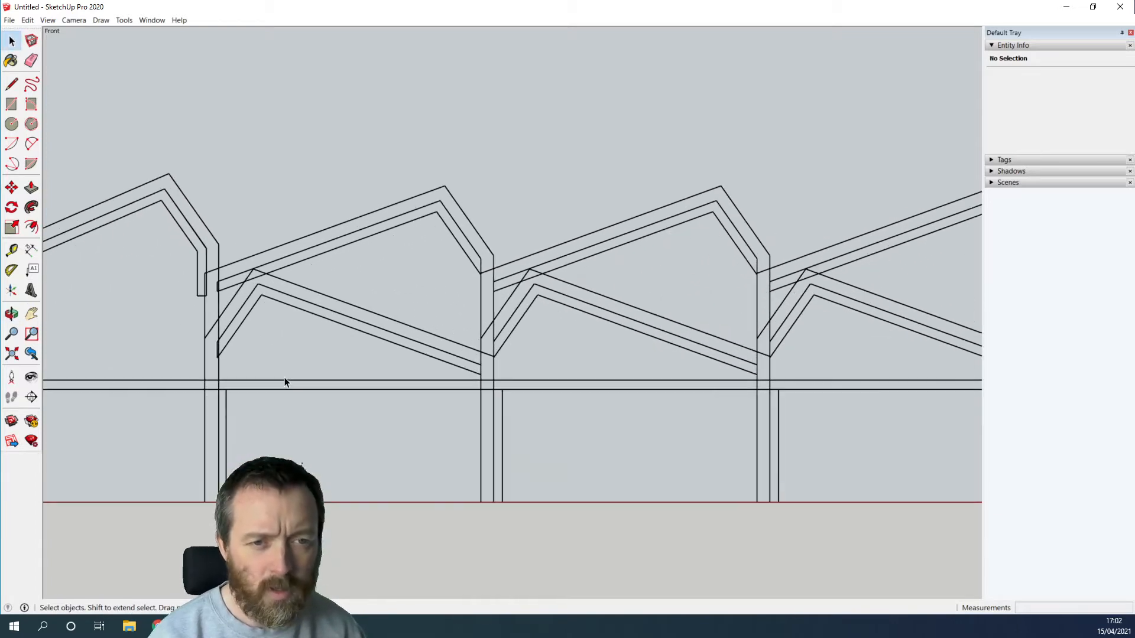
Trace the second bay's lower gable with the Line tool, from its roof peak down to the ground line and back, forming a face.
click(13, 85)
scroll(258, 265, up, 2)
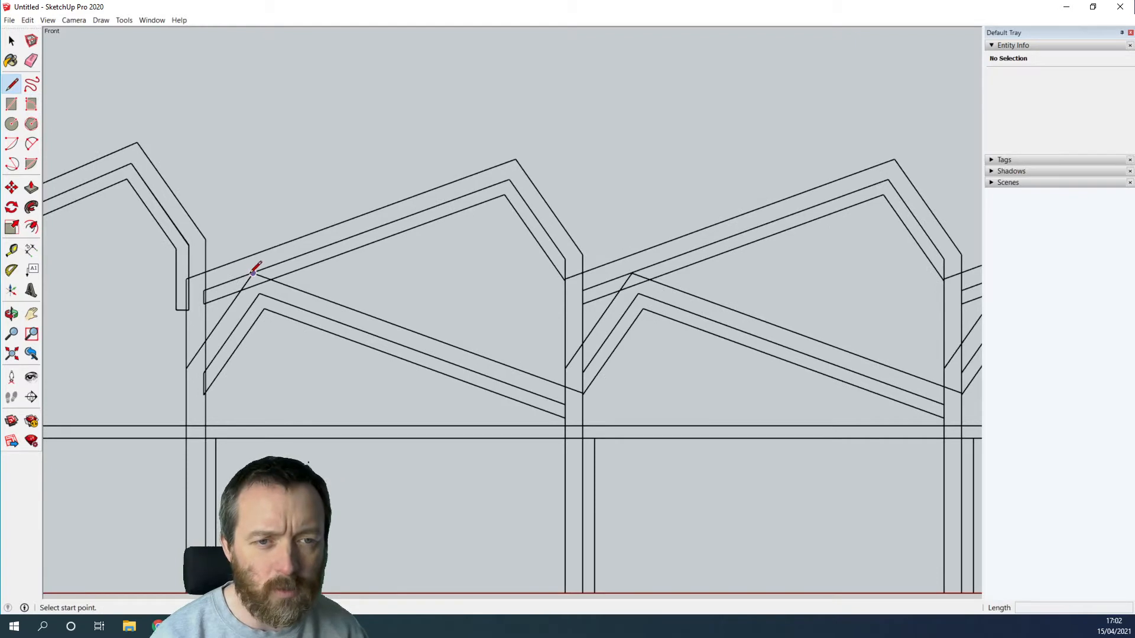
click(253, 273)
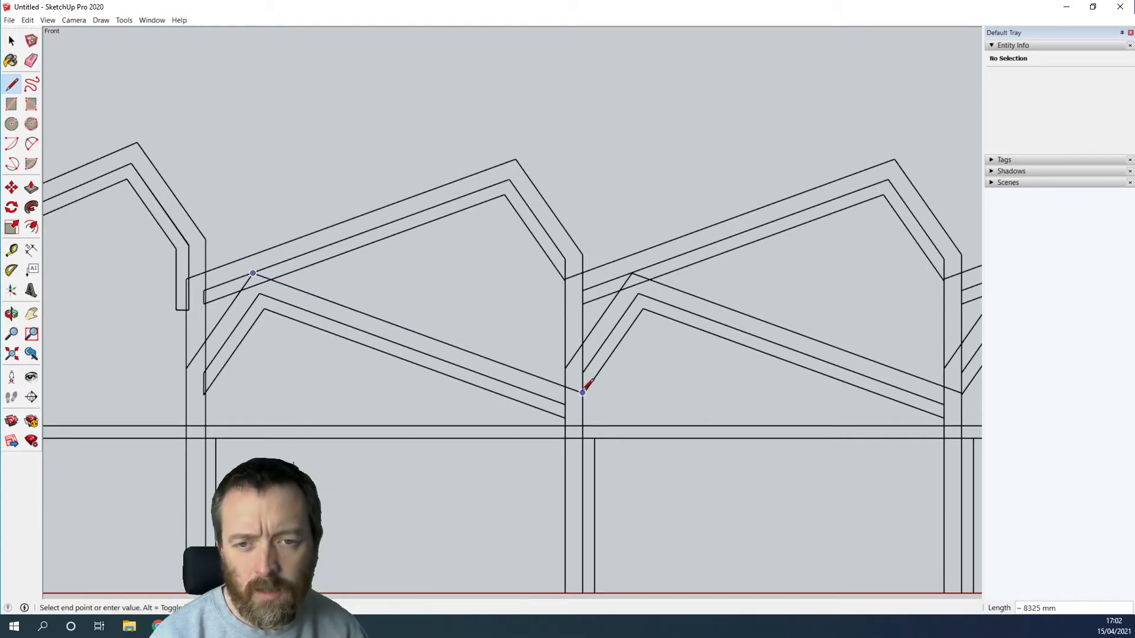
scroll(579, 453, down, 2)
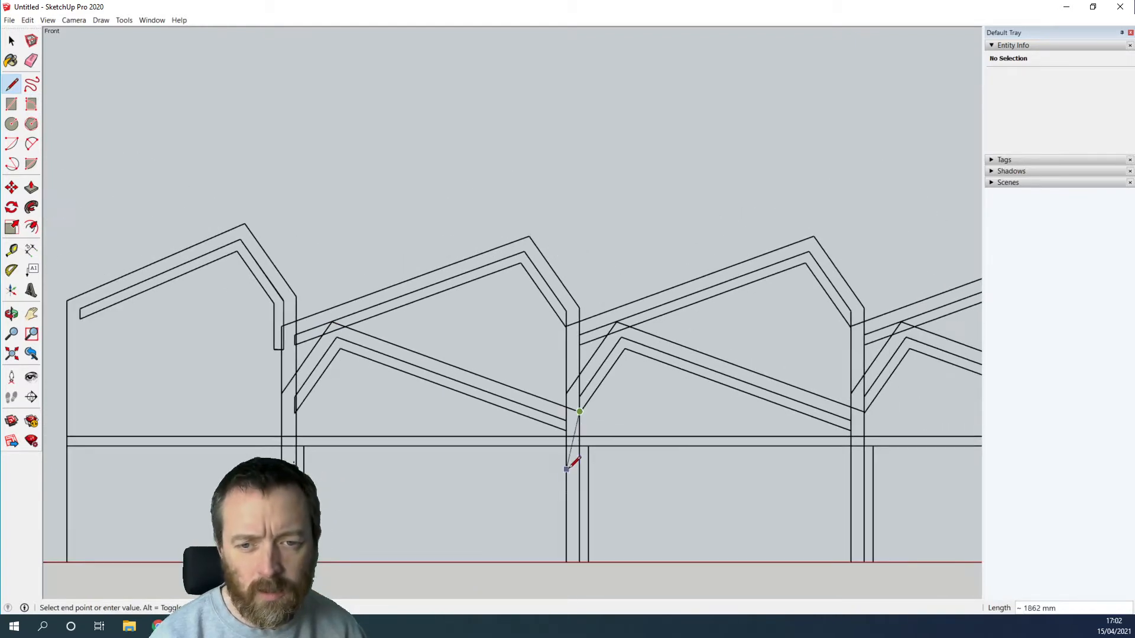
click(580, 562)
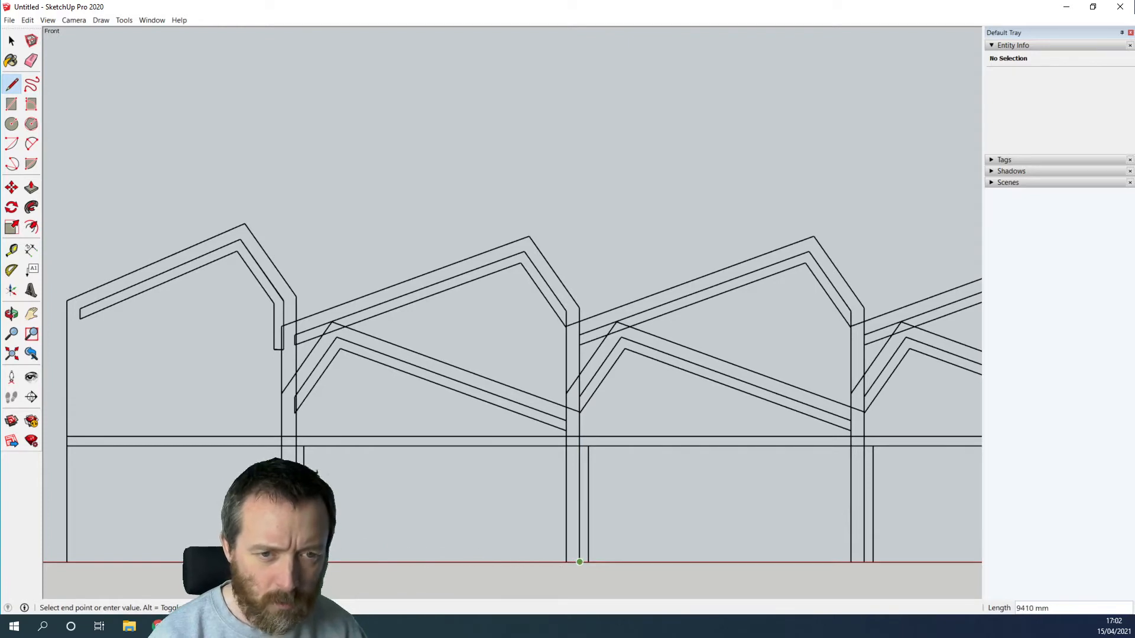
click(282, 562)
click(281, 393)
scroll(333, 320, up, 2)
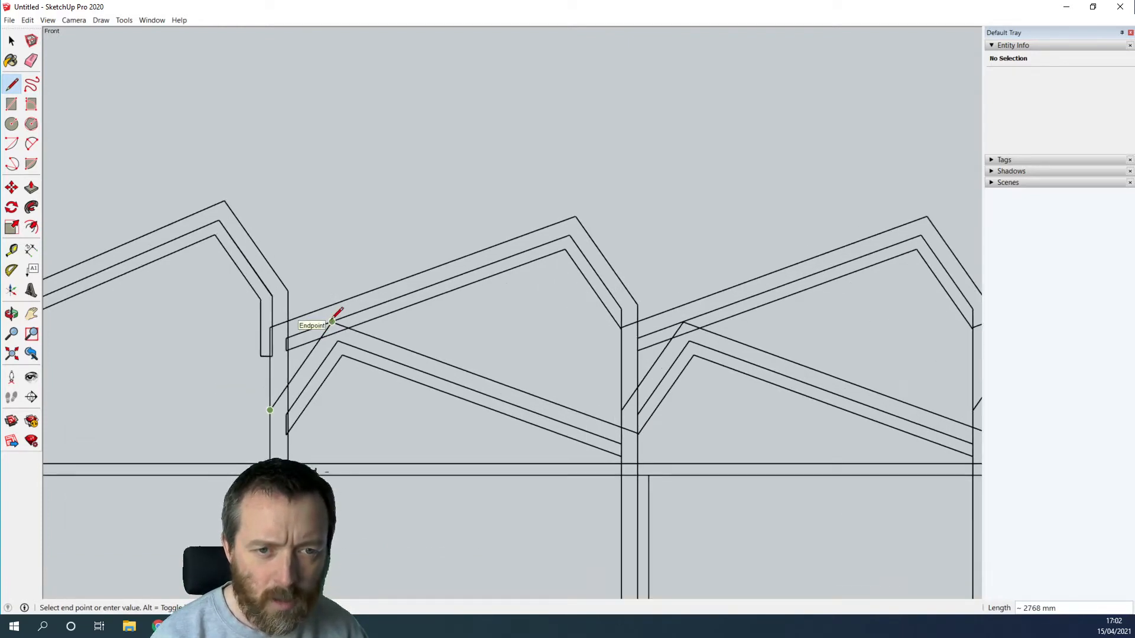
click(332, 321)
Push/pull the second bay's lower gable face outward 415 mm.
scroll(385, 470, down, 3)
middle_drag(388, 451, 83, 291)
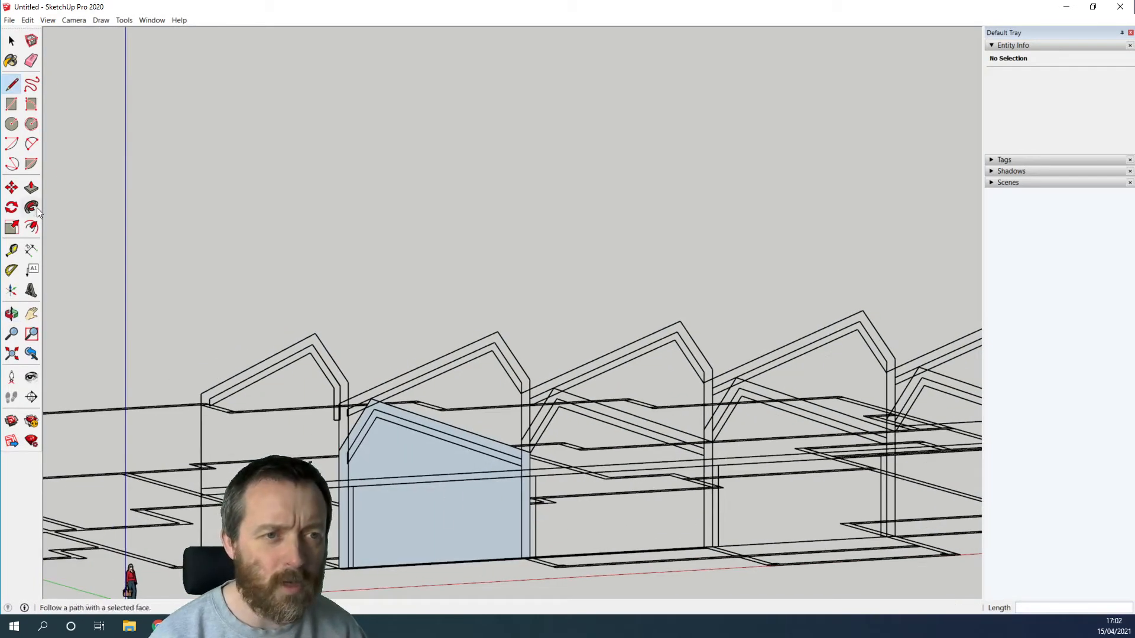
click(36, 189)
click(424, 500)
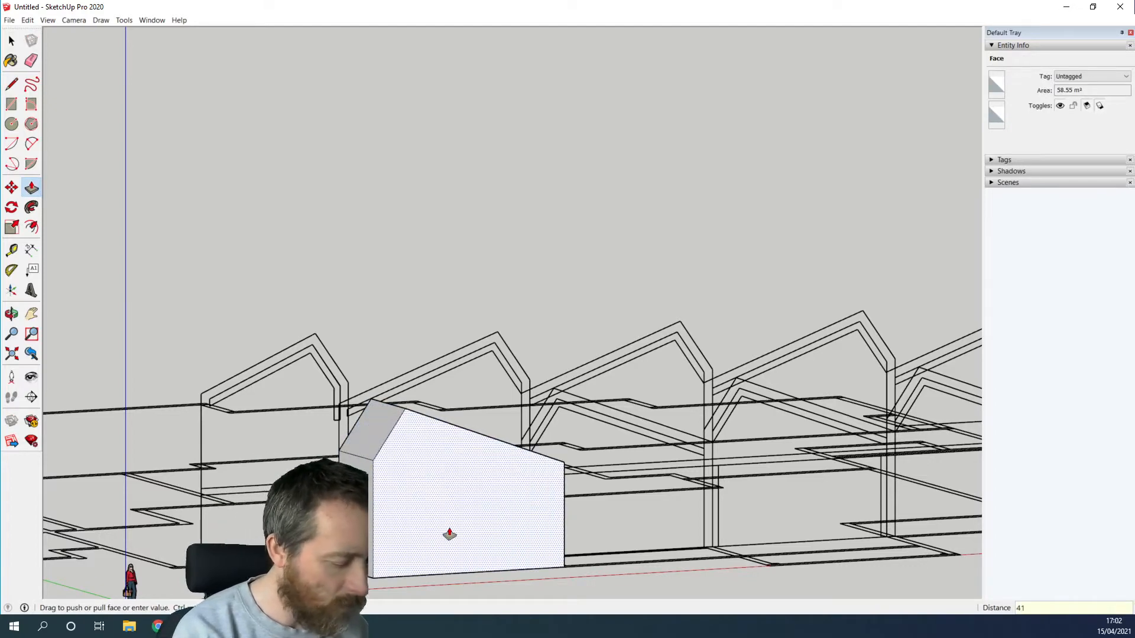
key(Return)
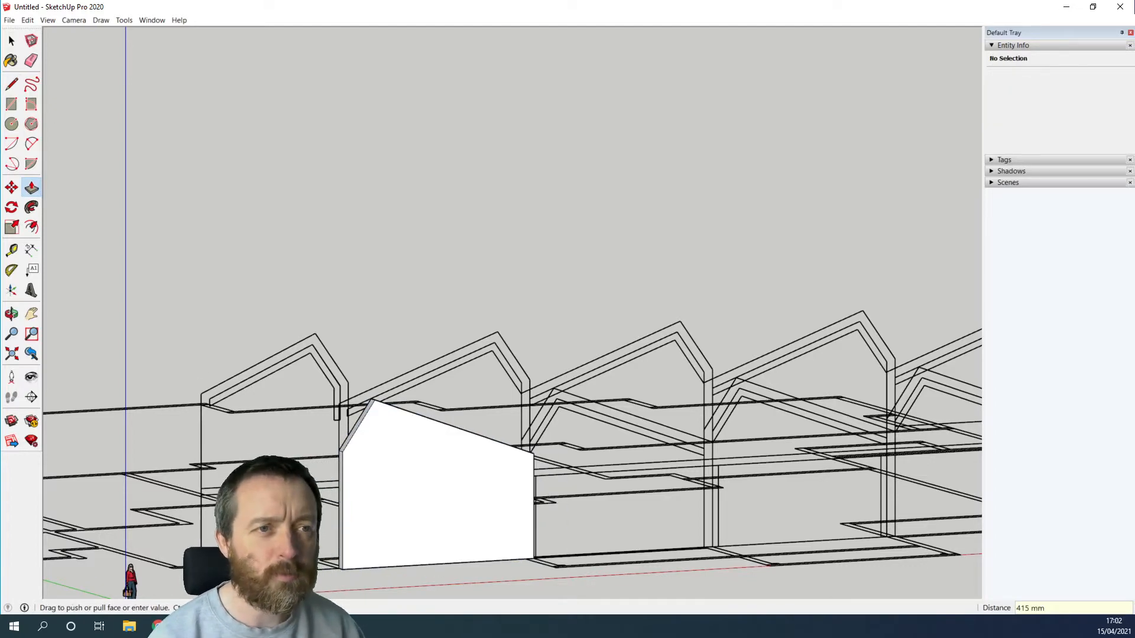
Make the second bay's extruded lower gable wall a component with the definition name rearWall.
click(11, 41)
triple_click(416, 485)
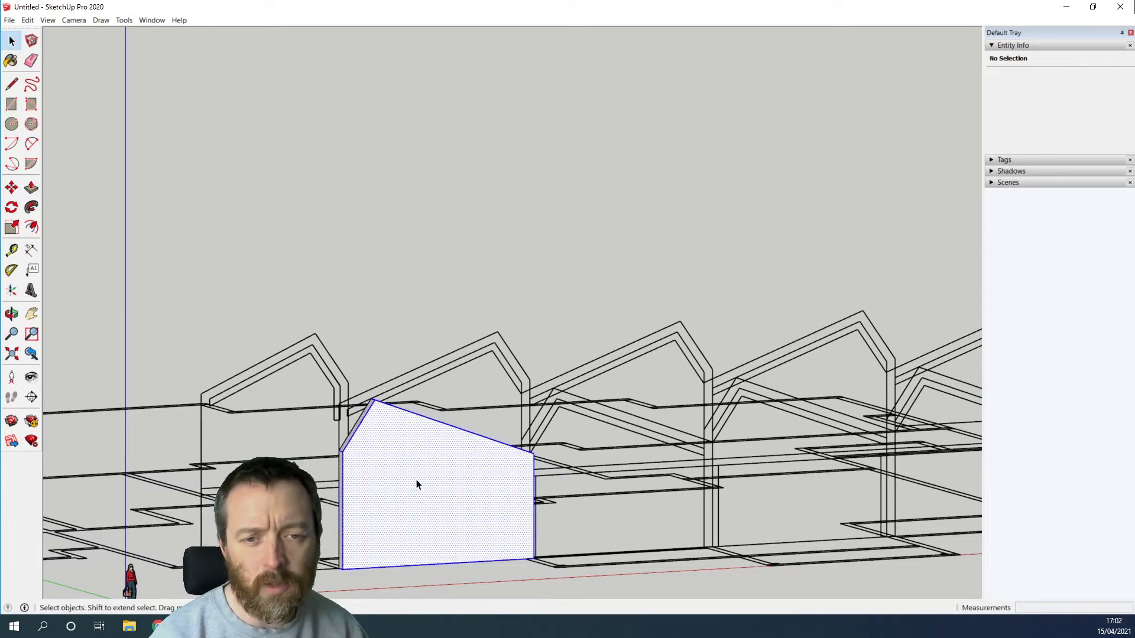
right_click(417, 484)
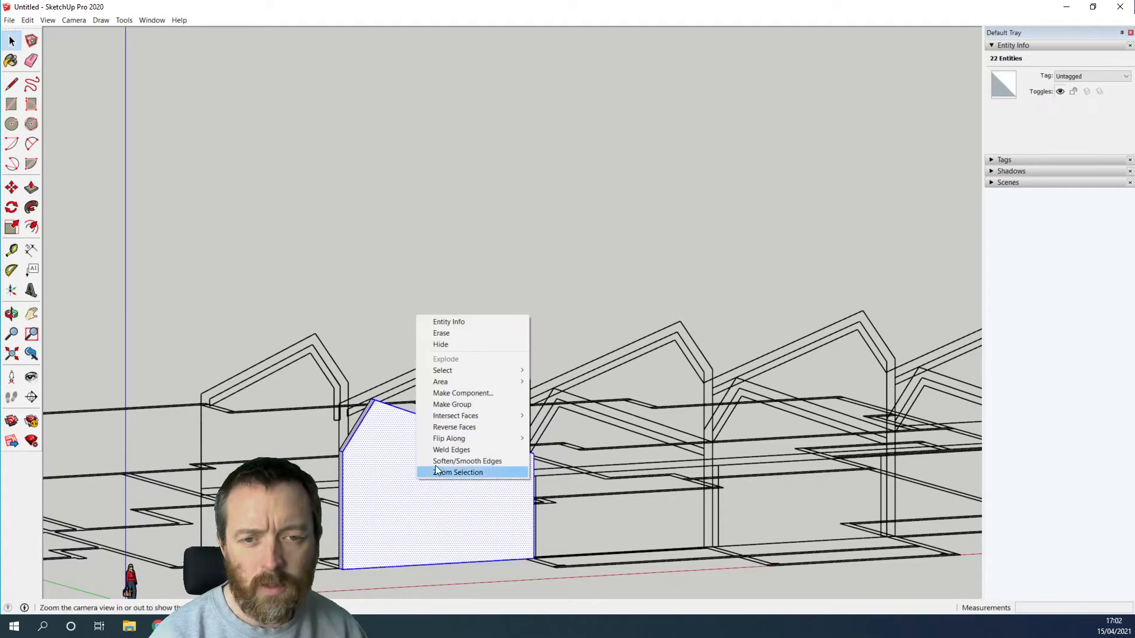
click(455, 397)
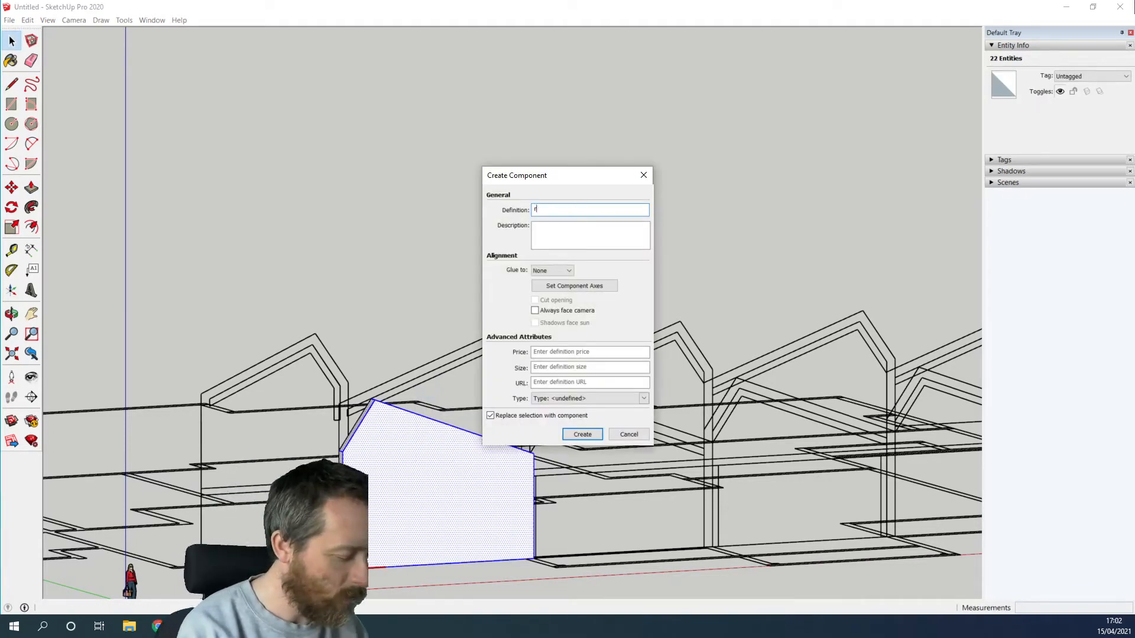
text(rearWall)
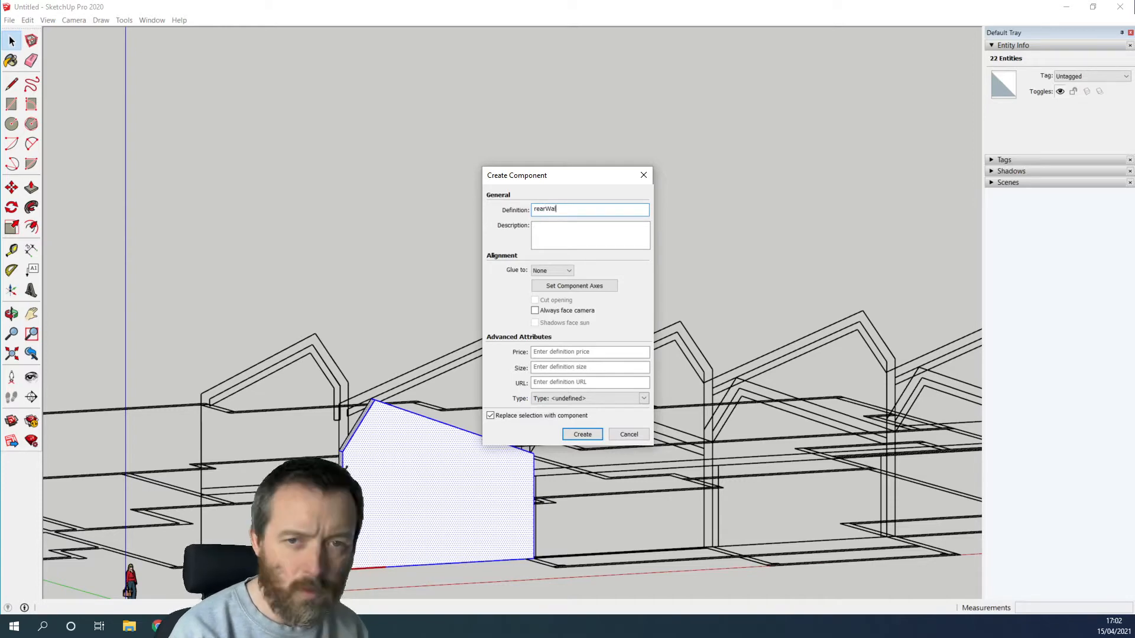
click(583, 435)
click(471, 270)
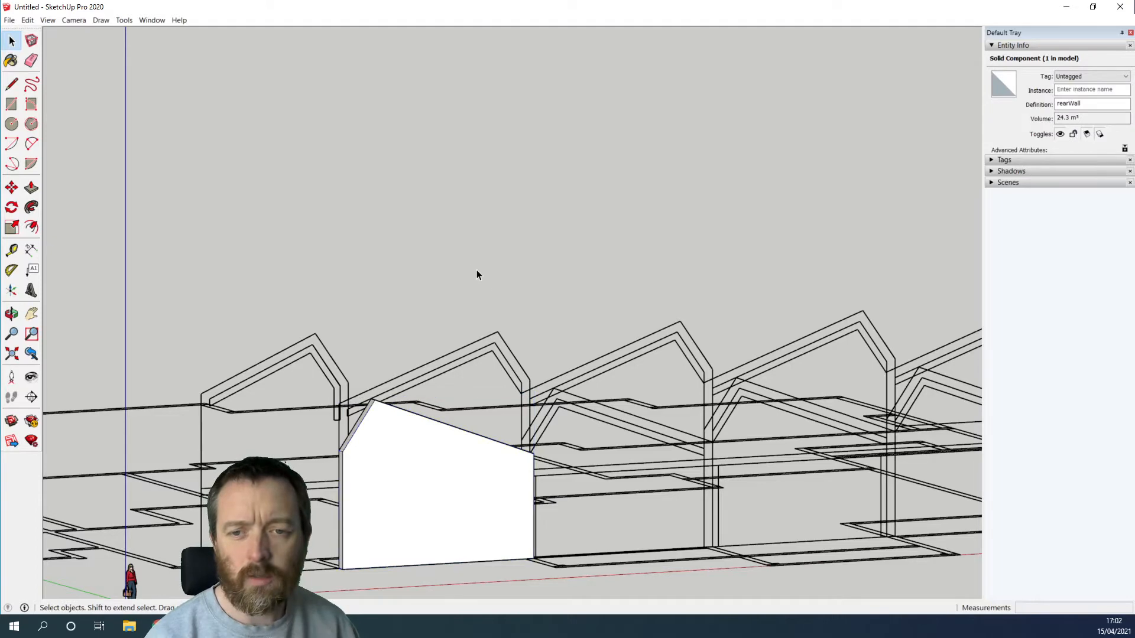
Switch to the standard Top view, framed on the front part of the building plan.
scroll(545, 353, down, 4)
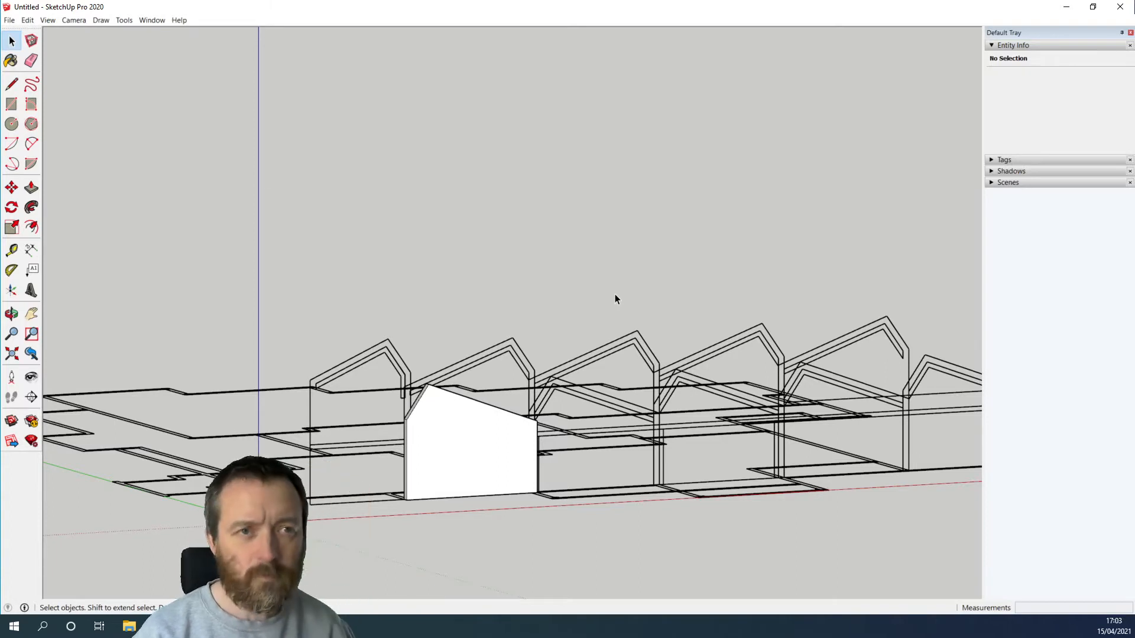
click(74, 22)
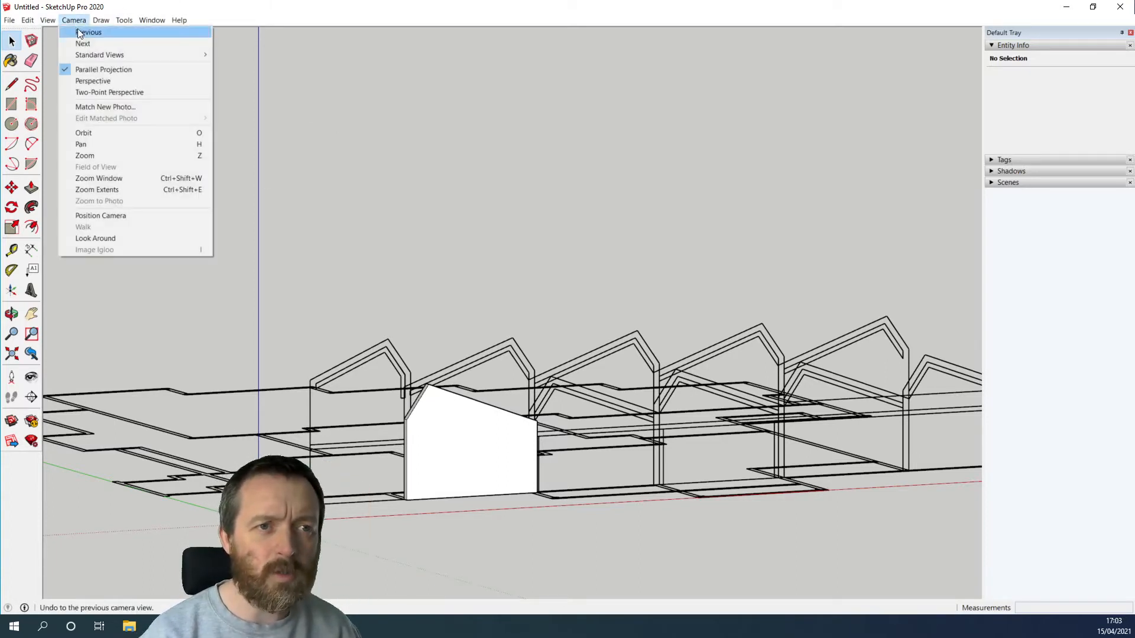
mouse_move(95, 55)
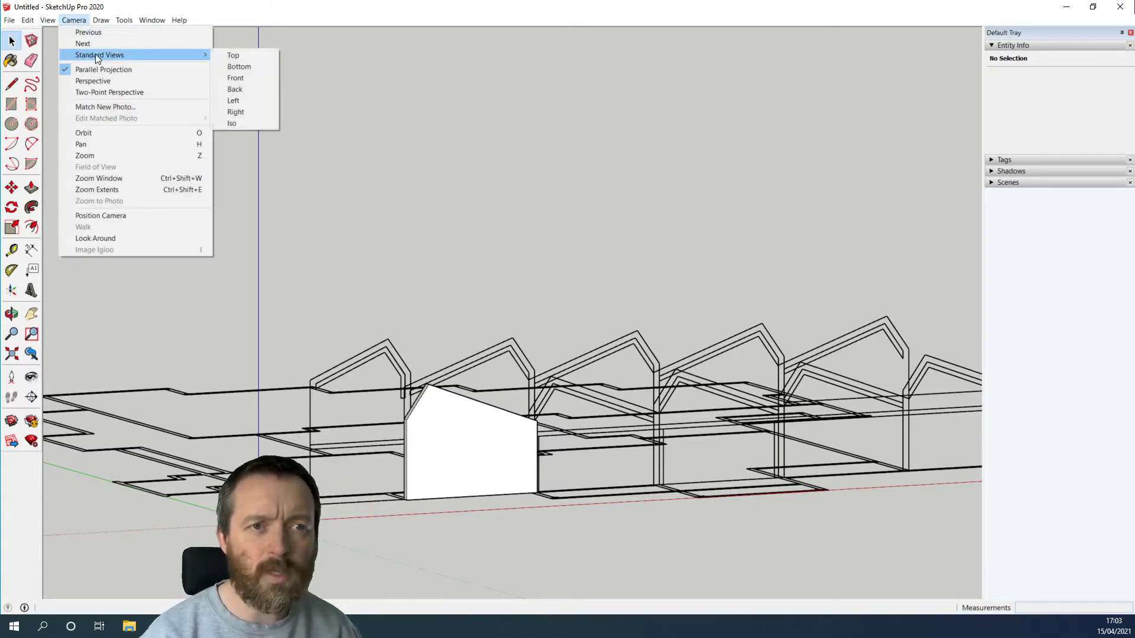
click(233, 58)
scroll(465, 241, down, 3)
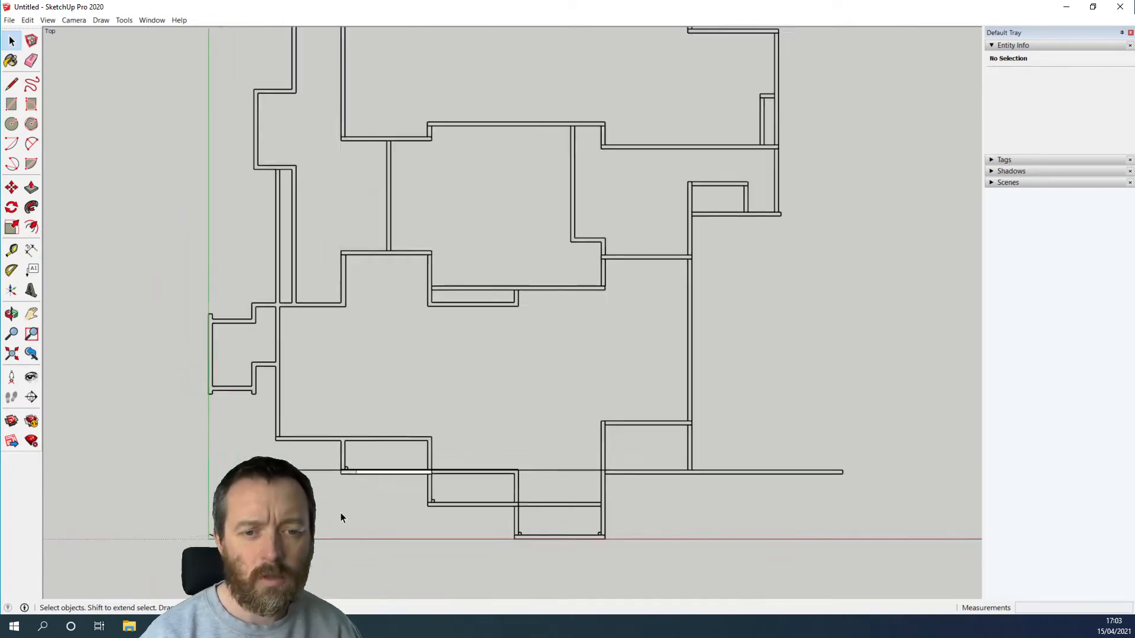
scroll(341, 518, up, 1)
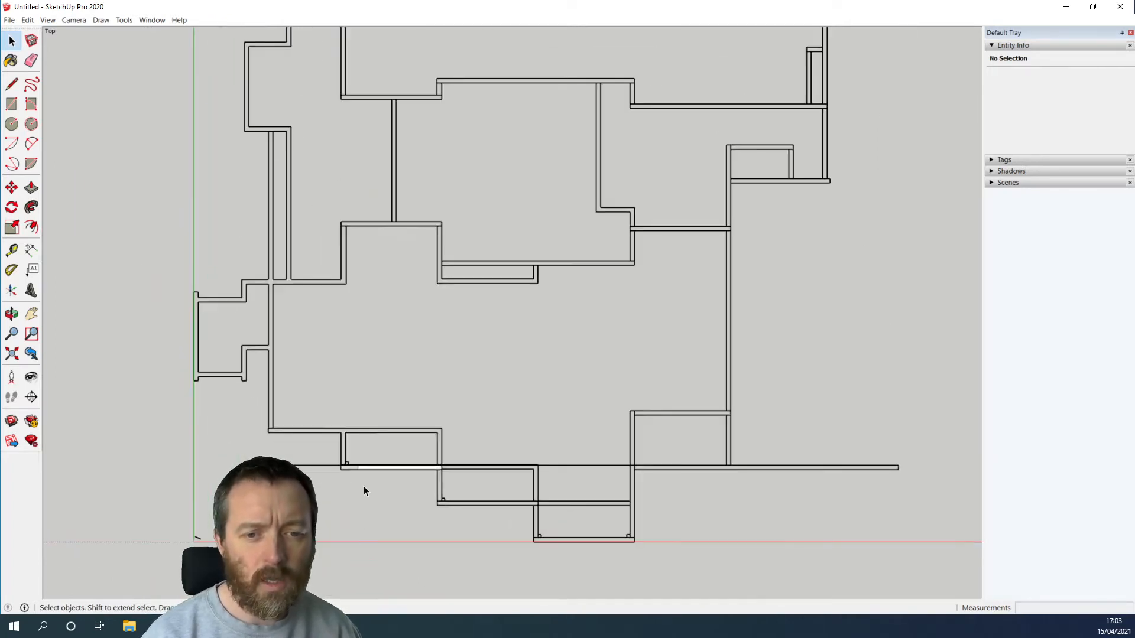
click(10, 20)
mouse_move(62, 158)
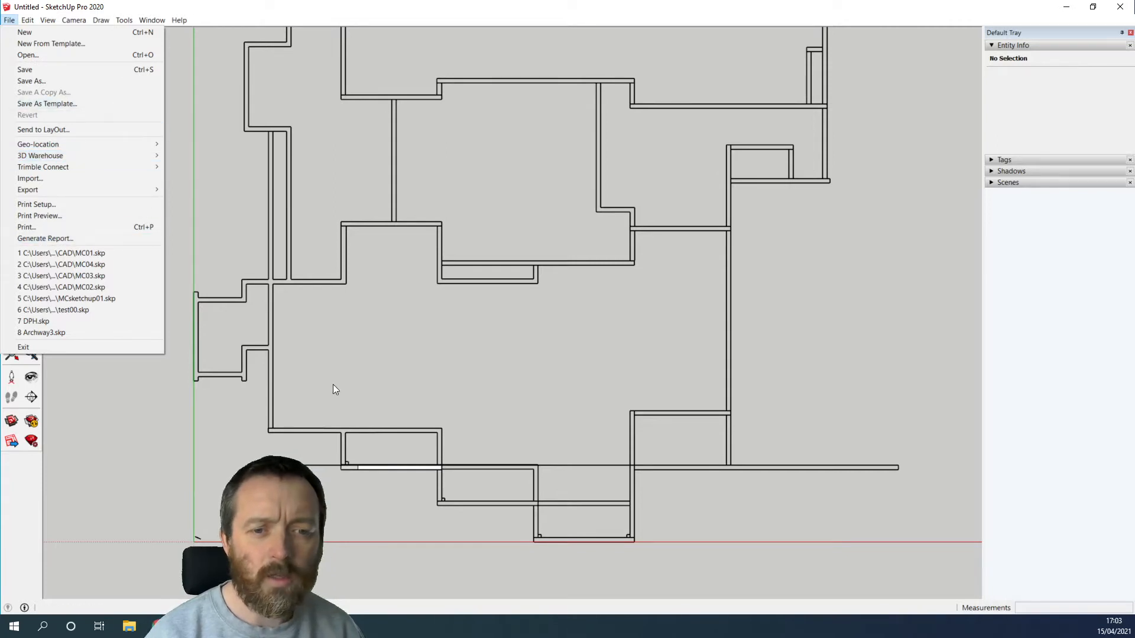
click(178, 118)
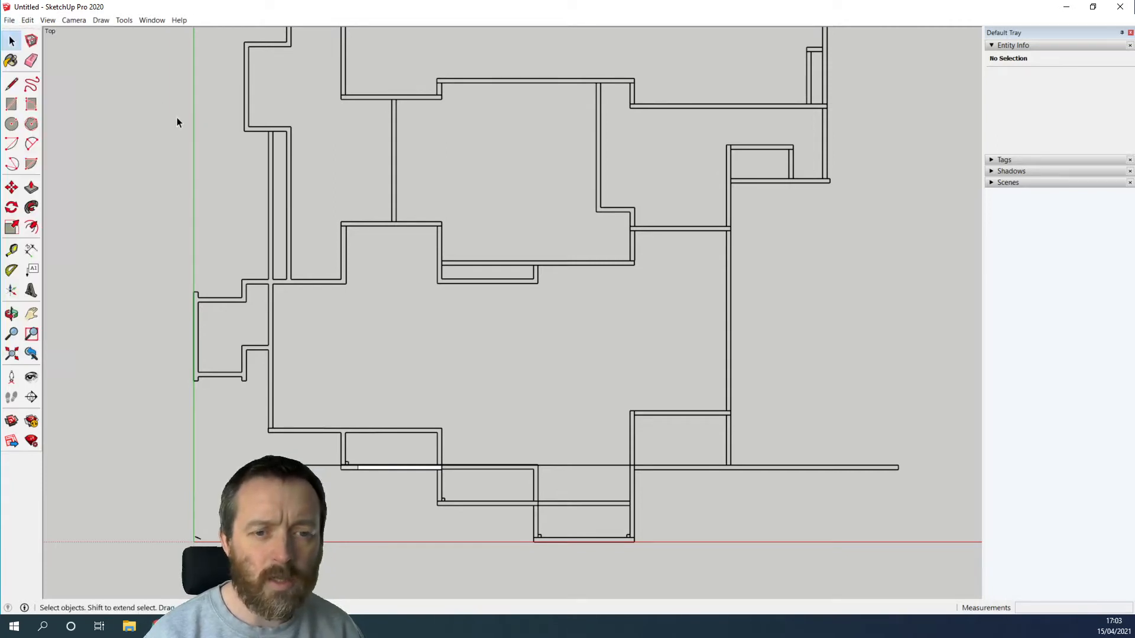
Move the rearWall component by its outer corner onto the matching corner of the rearmost wall in the floor plan.
click(392, 470)
click(12, 189)
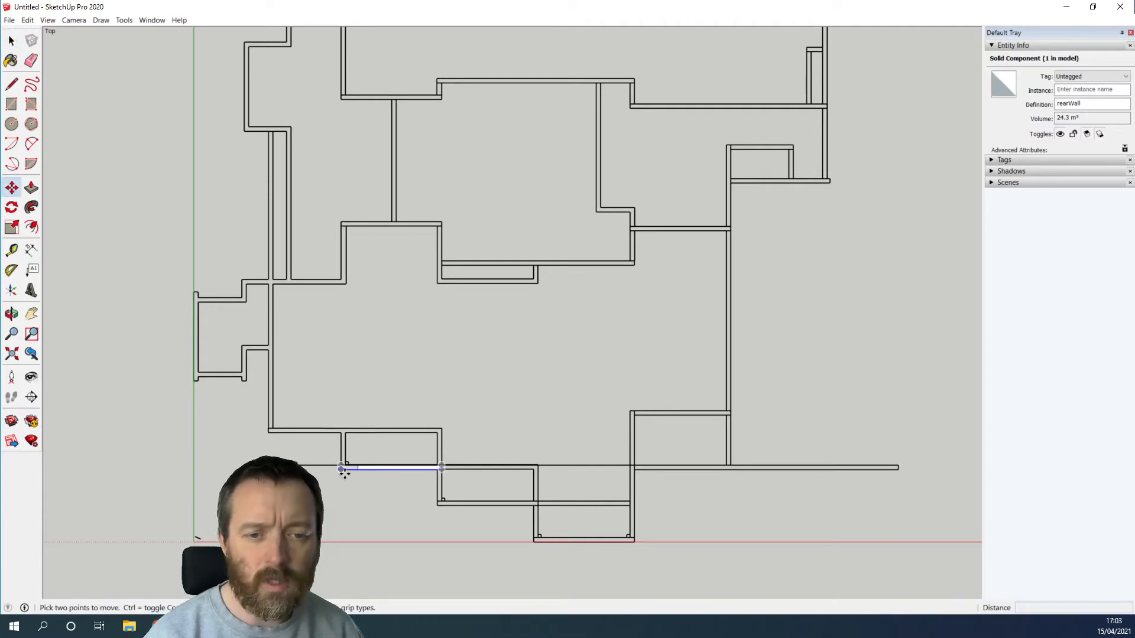
click(341, 470)
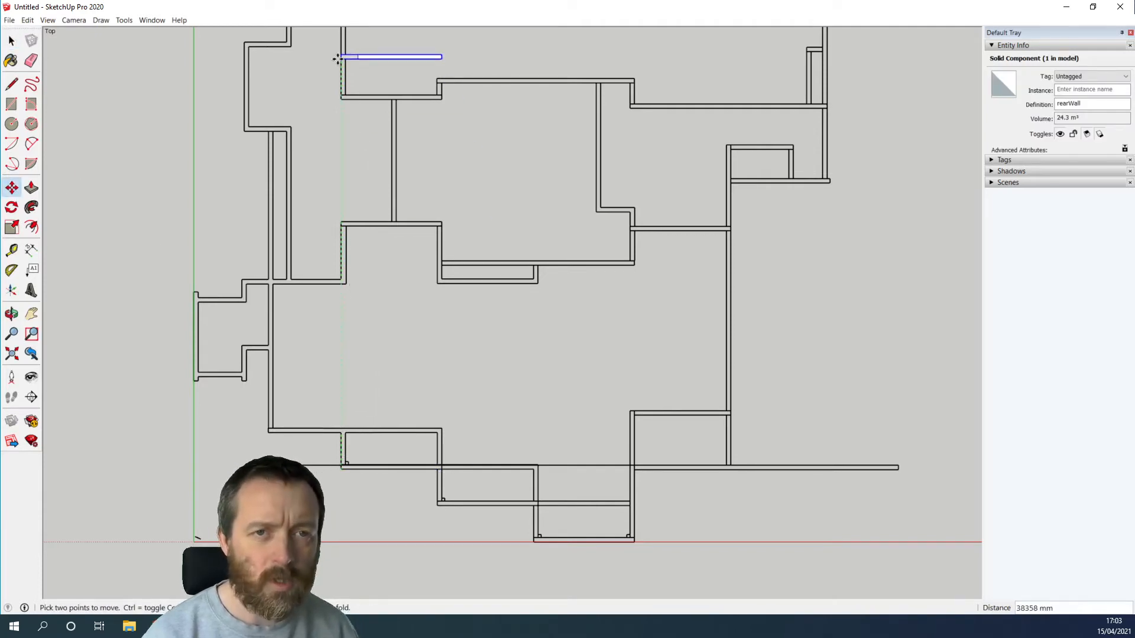
shift+middle_drag(339, 57, 325, 381)
scroll(332, 166, up, 4)
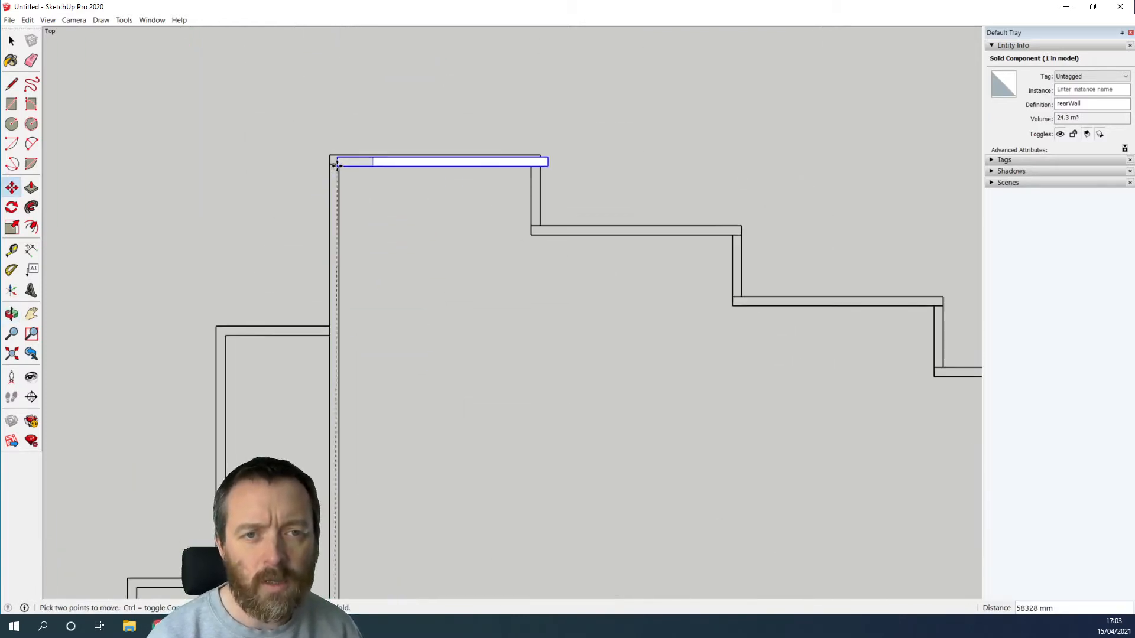
scroll(331, 163, up, 2)
scroll(331, 163, up, 2)
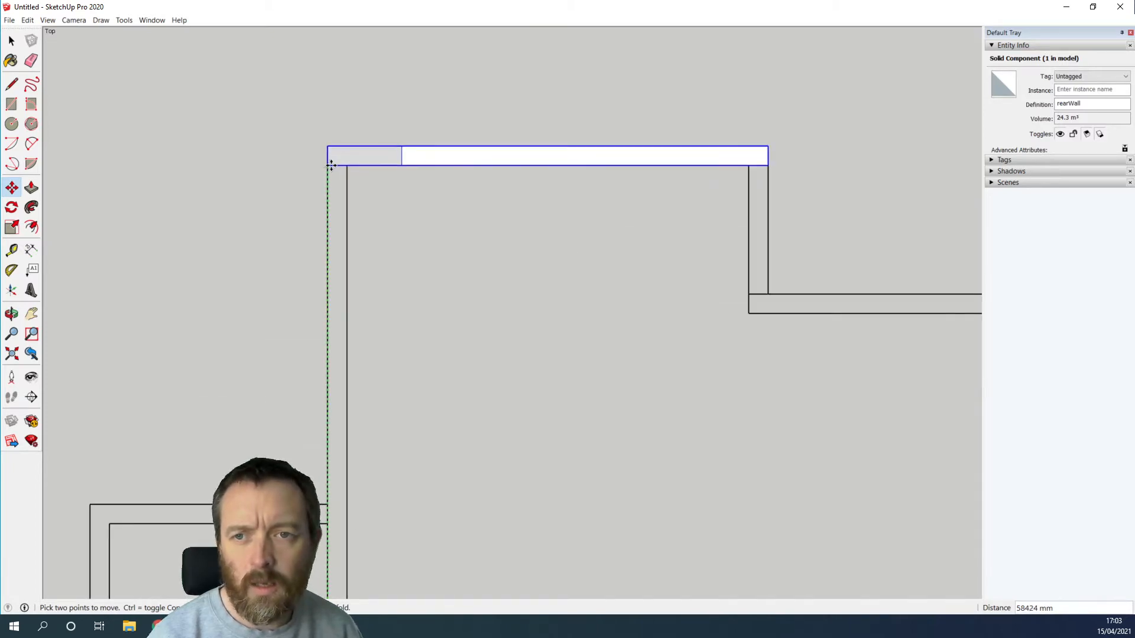
click(332, 166)
scroll(413, 370, down, 5)
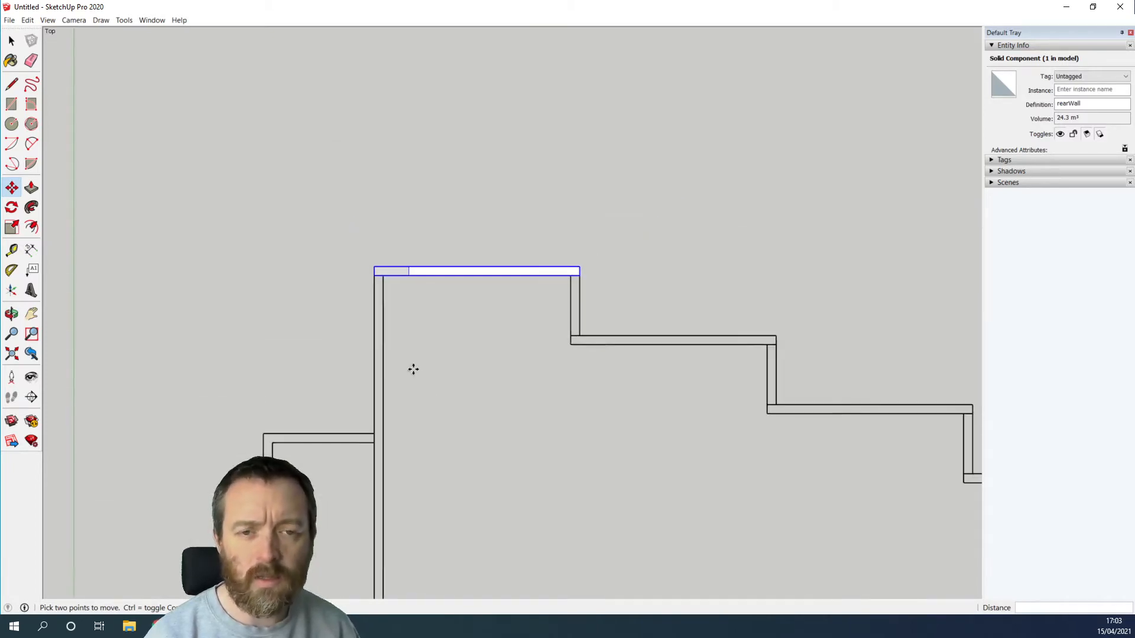
Unhide all hidden walls at the front of the plan.
shift+middle_drag(464, 466, 422, 121)
shift+middle_drag(350, 387, 352, 61)
shift+middle_drag(296, 353, 314, 219)
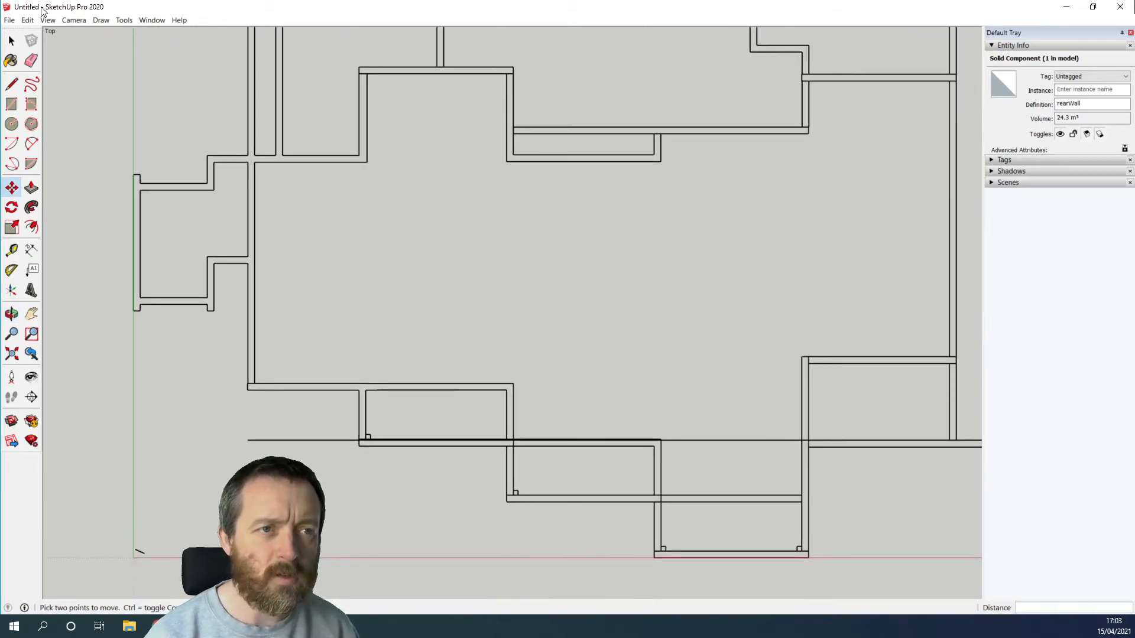
click(28, 20)
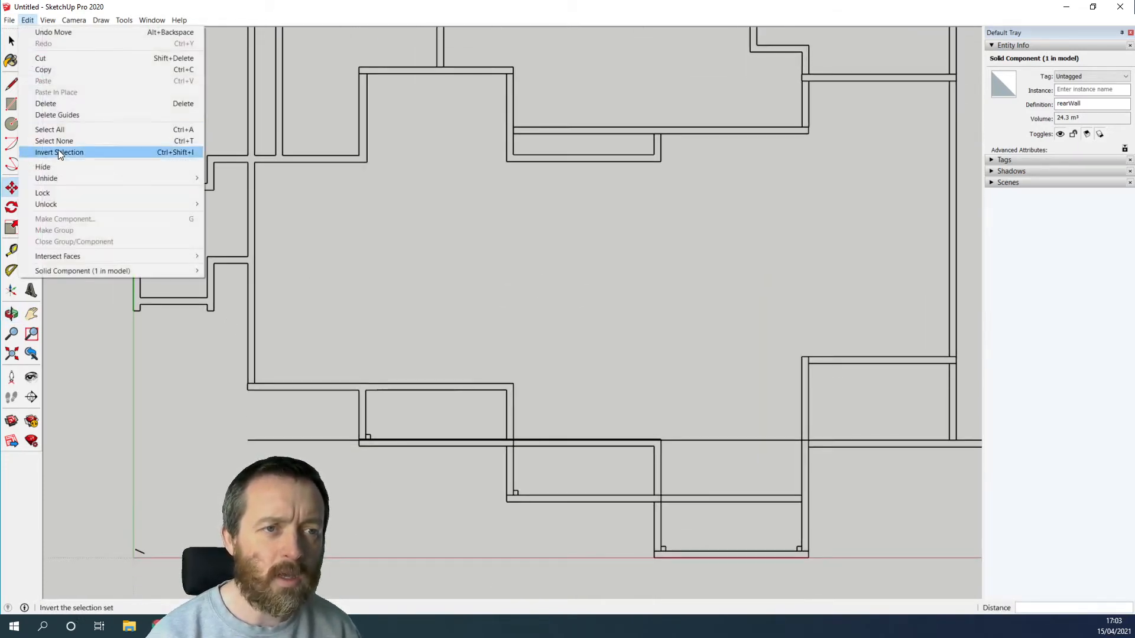
mouse_move(67, 180)
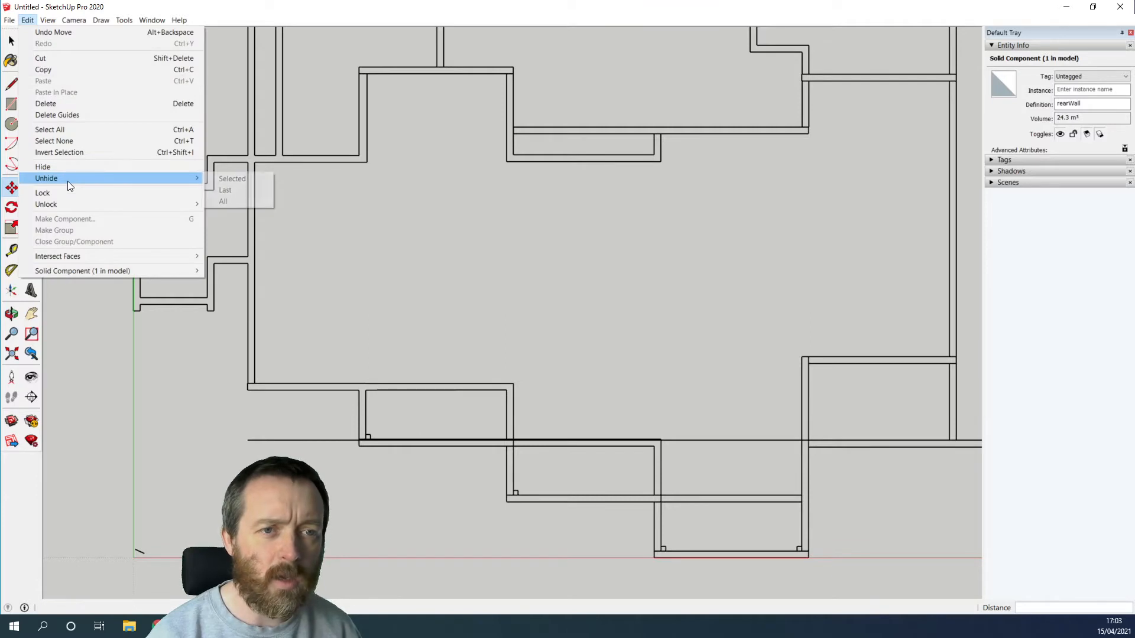
click(225, 201)
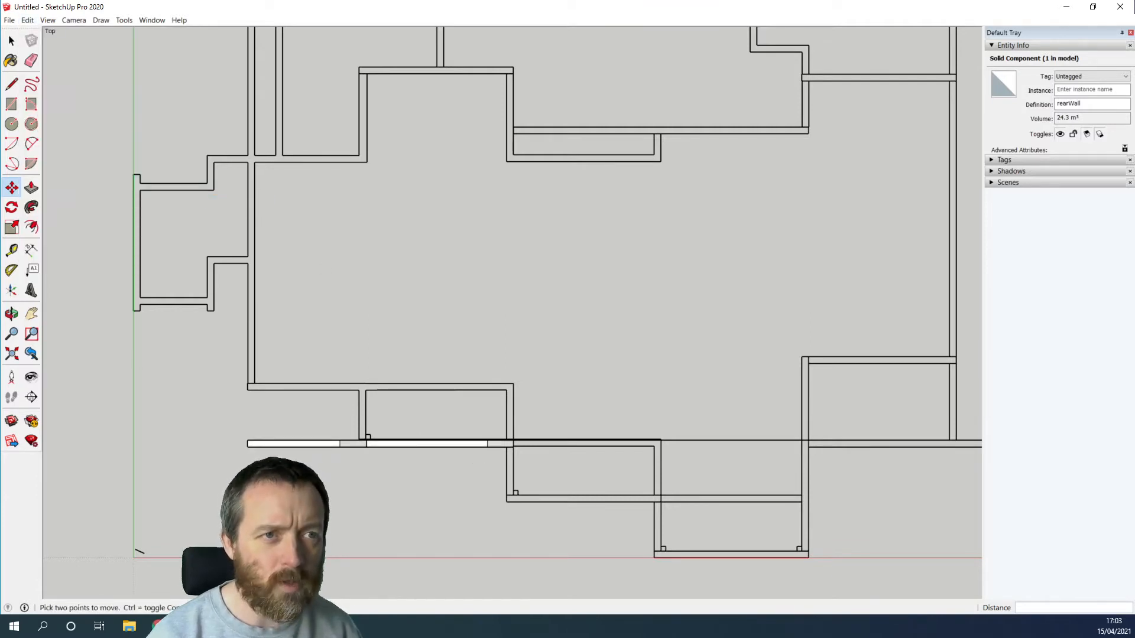
Move the first bay's front wall group from its rear outer corner onto the matching front wall corner in the floor plan.
click(12, 41)
scroll(293, 426, up, 2)
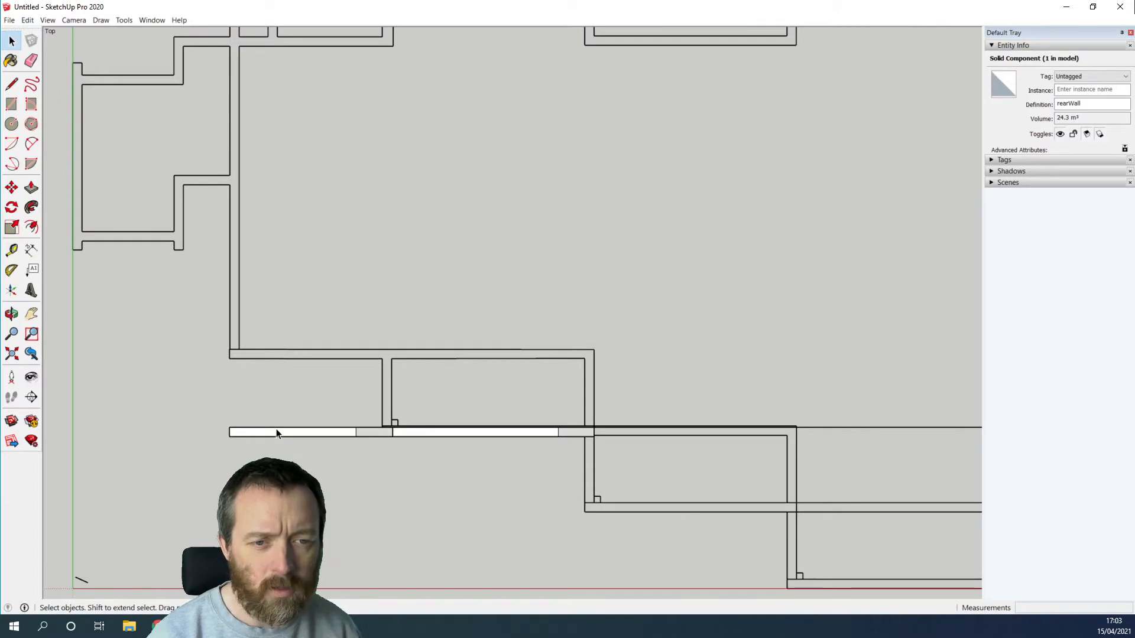
click(247, 432)
key(m)
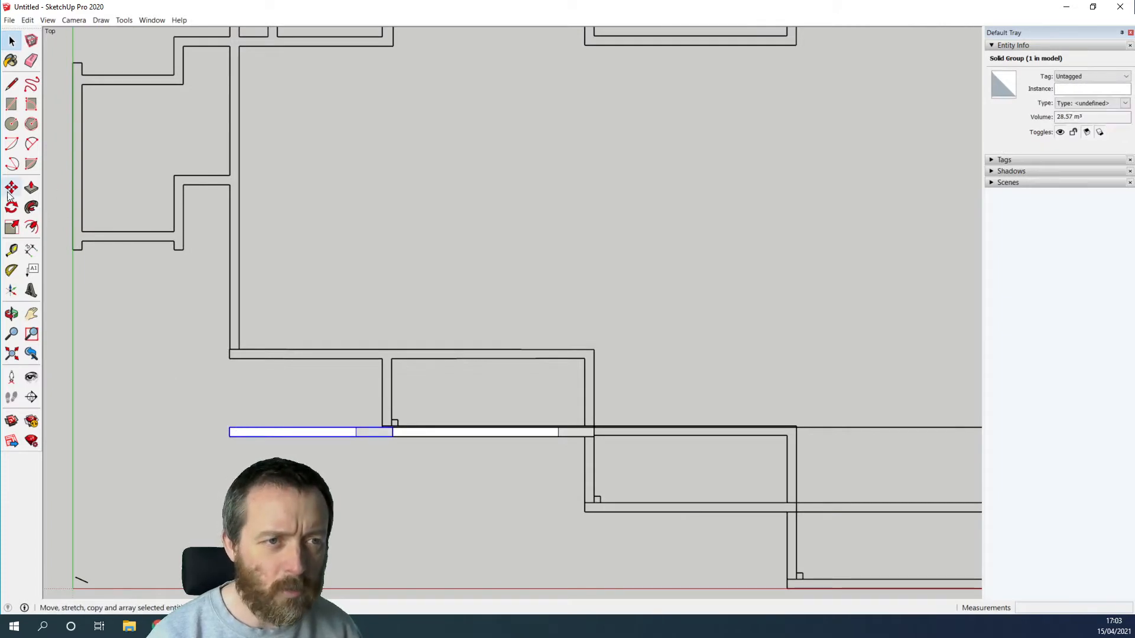
click(228, 427)
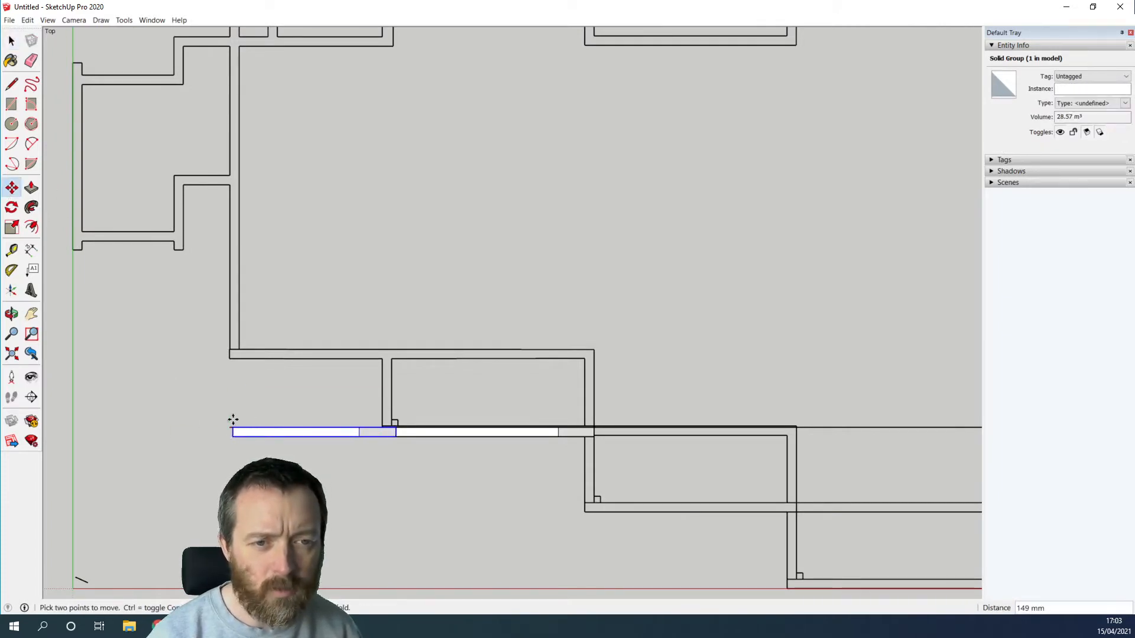
scroll(229, 360, up, 3)
scroll(231, 357, up, 2)
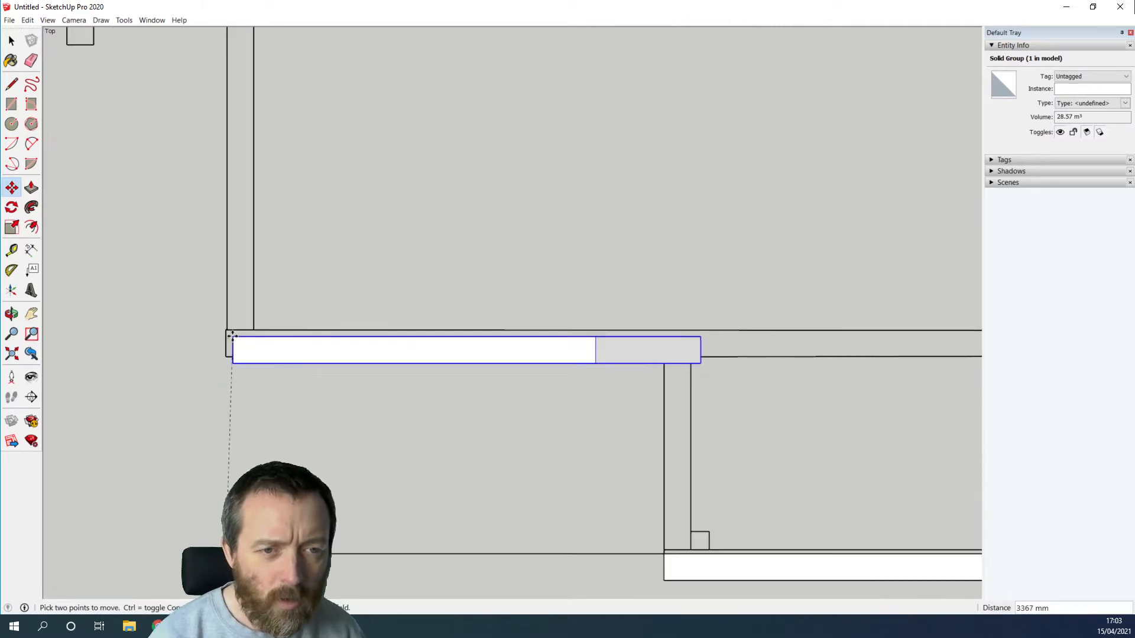
click(227, 329)
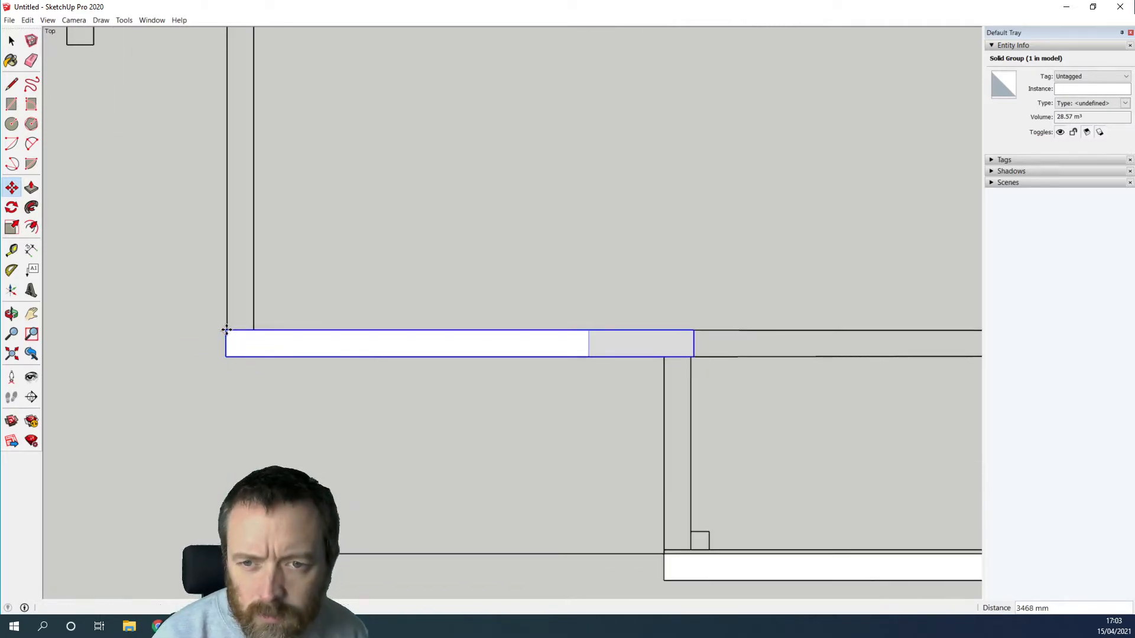
scroll(609, 525, down, 4)
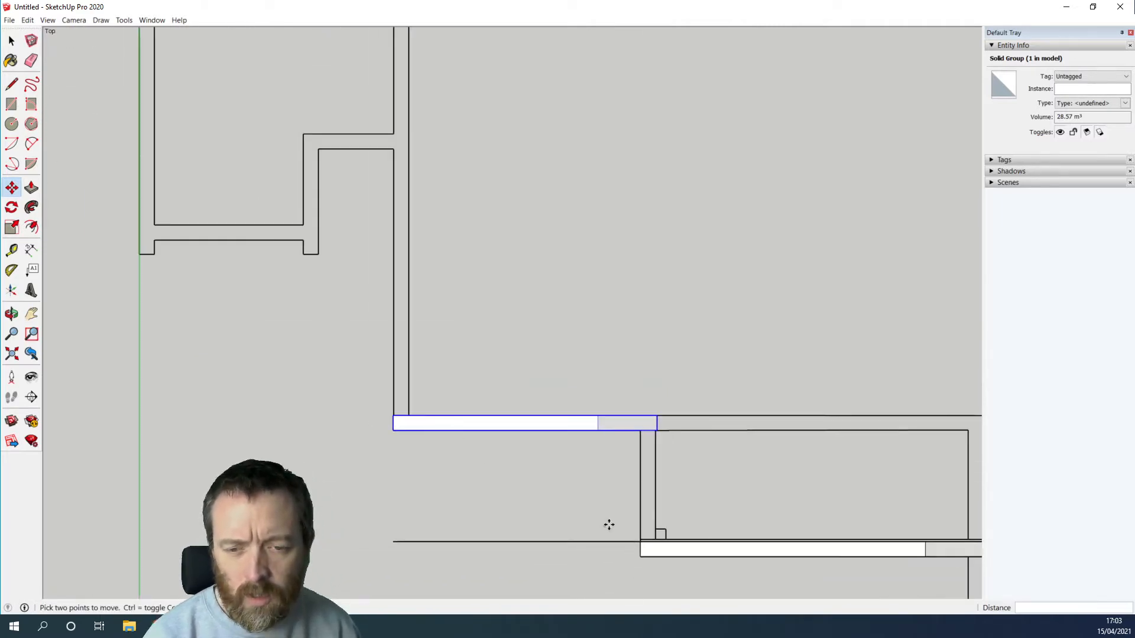
Move the frontWall component straight up about 7458 mm, bringing its base to the upper-floor level of the elevation wireframe.
shift+middle_drag(707, 512, 357, 373)
scroll(358, 373, up, 2)
key(m)
click(13, 41)
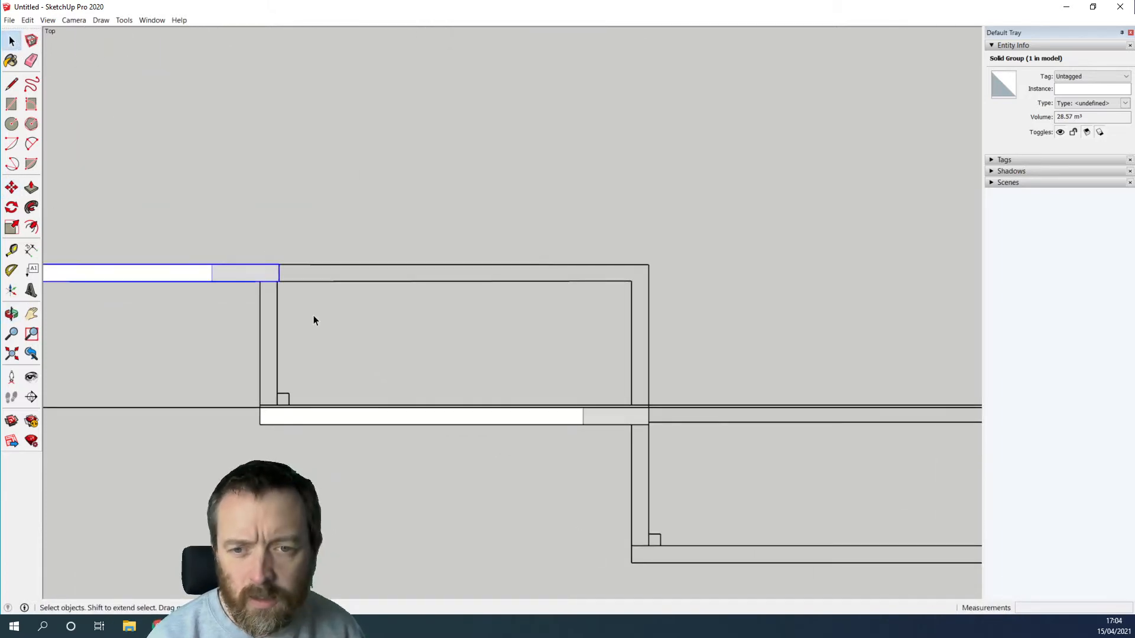
click(298, 424)
key(m)
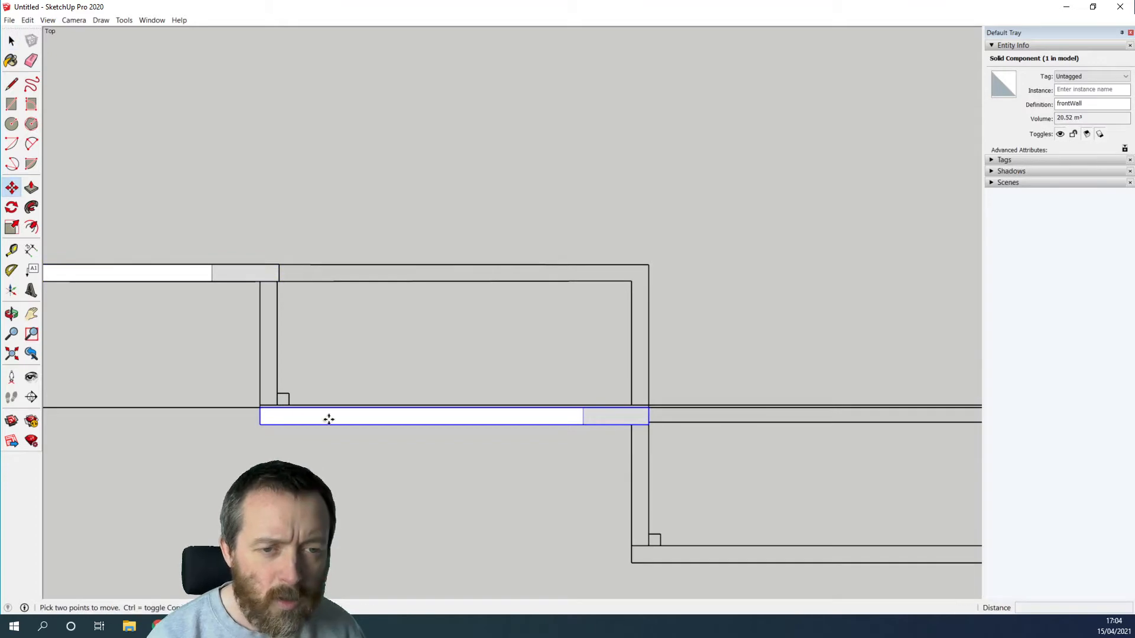
scroll(322, 441, up, 4)
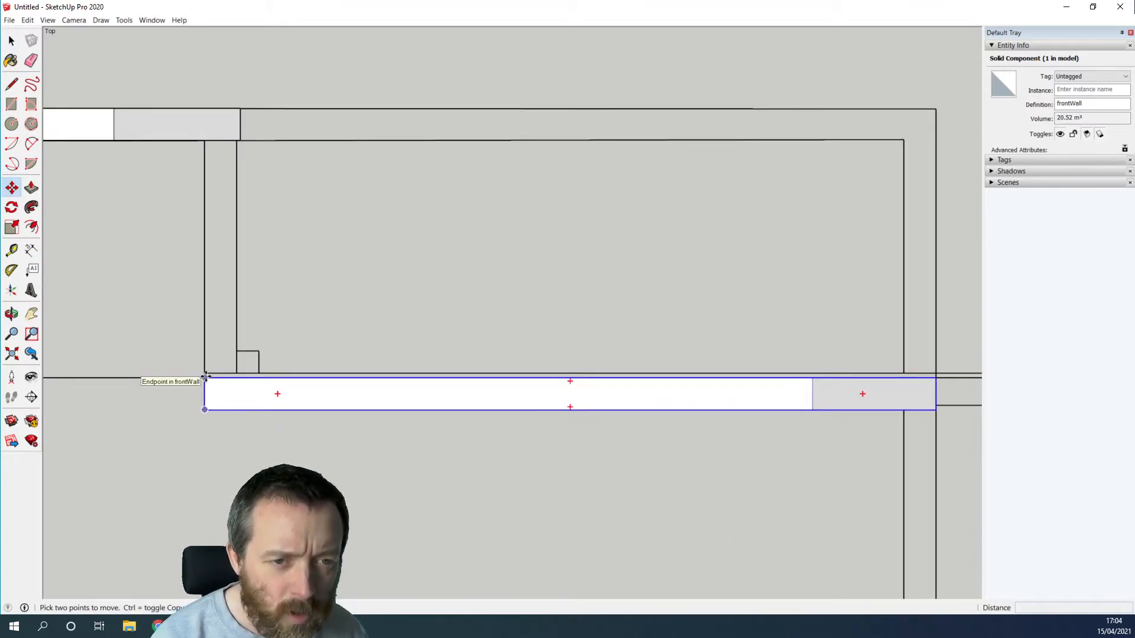
scroll(582, 463, down, 2)
scroll(581, 463, down, 5)
middle_drag(578, 476, 554, 1)
key(m)
scroll(570, 452, up, 4)
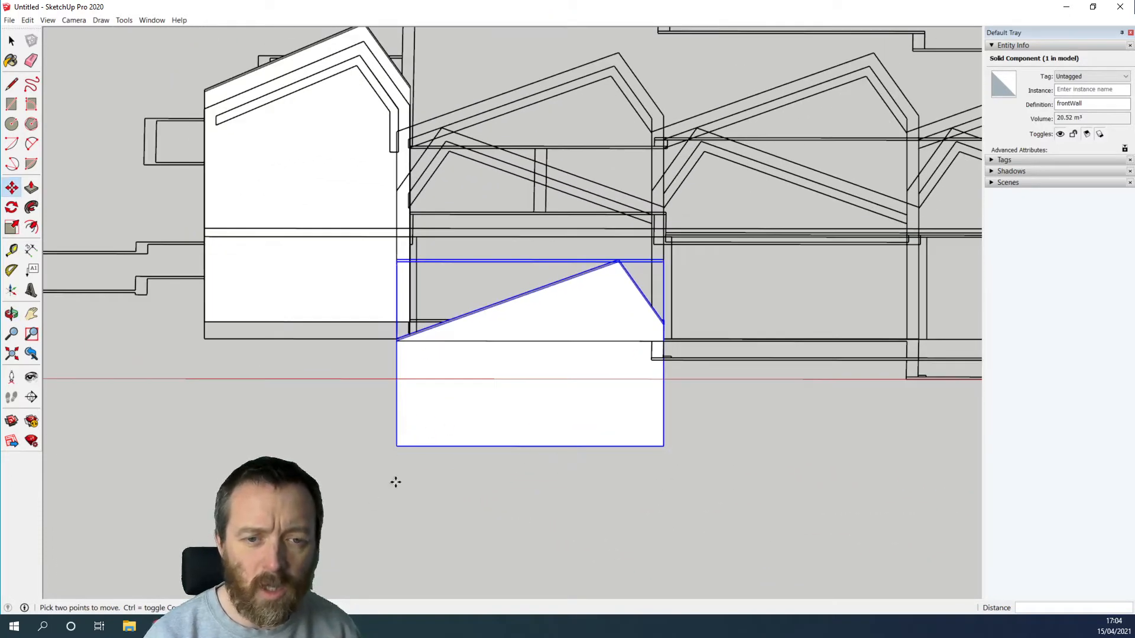
middle_drag(459, 526, 679, 497)
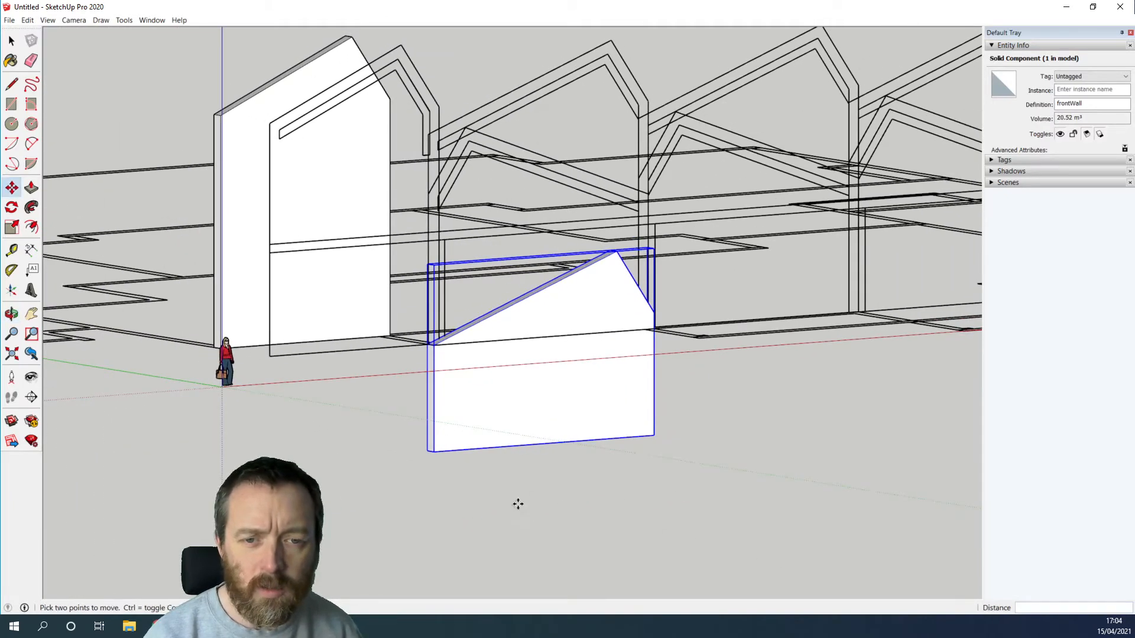
click(434, 454)
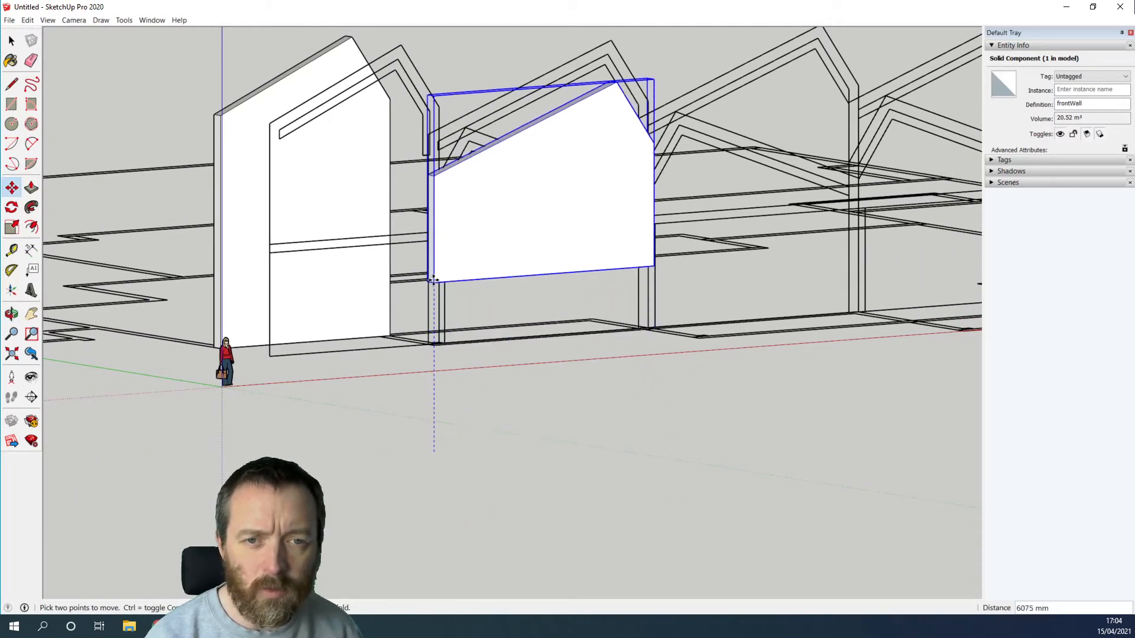
click(434, 241)
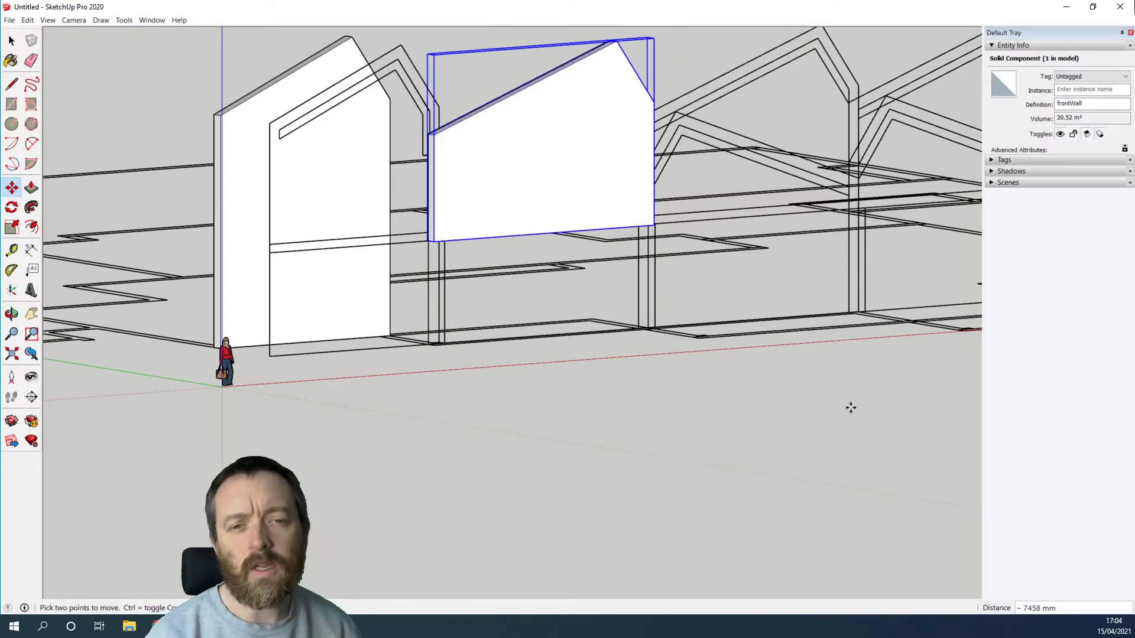
Draw a 415 by 415 mm square on the rear face of the frontWall, at its lower corner beside the first bay.
scroll(291, 302, down, 3)
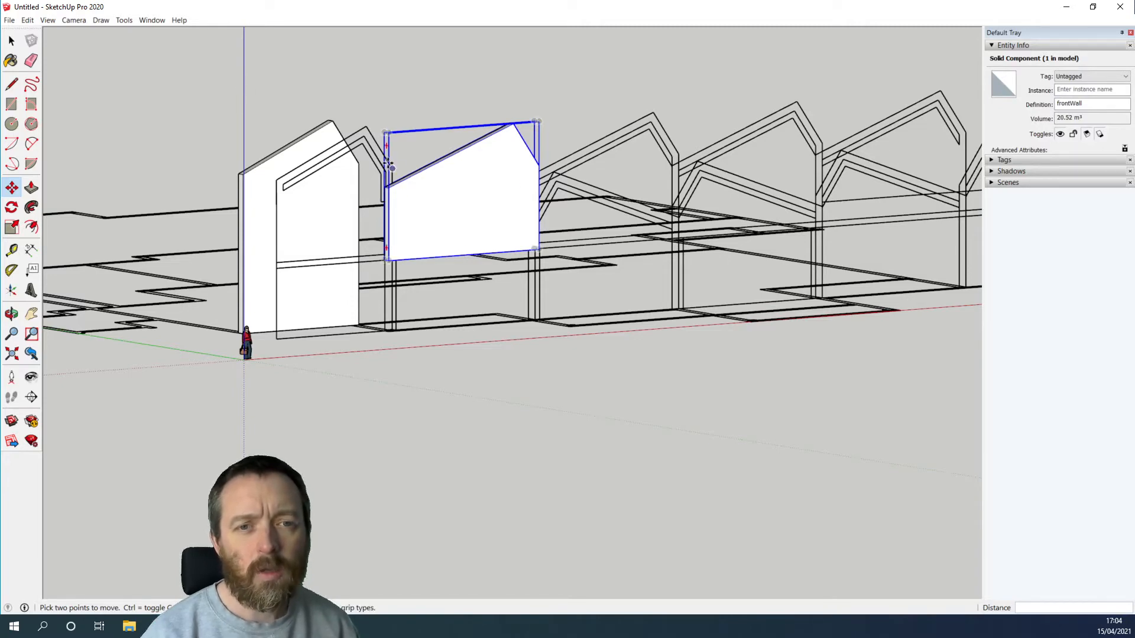
middle_drag(293, 355, 924, 284)
scroll(486, 290, up, 5)
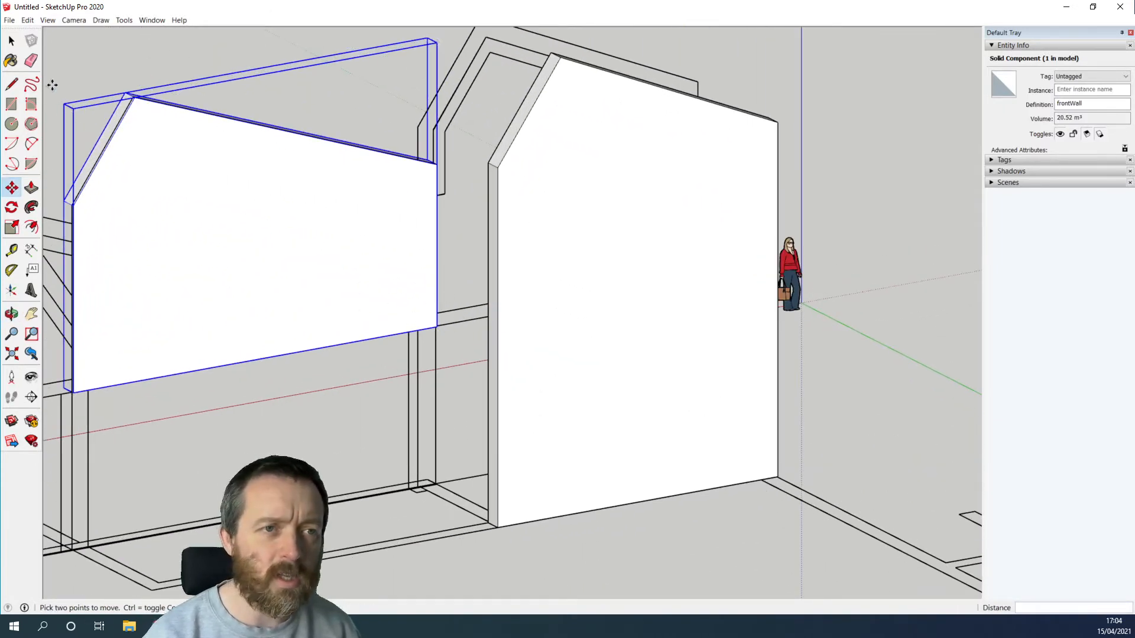
click(10, 105)
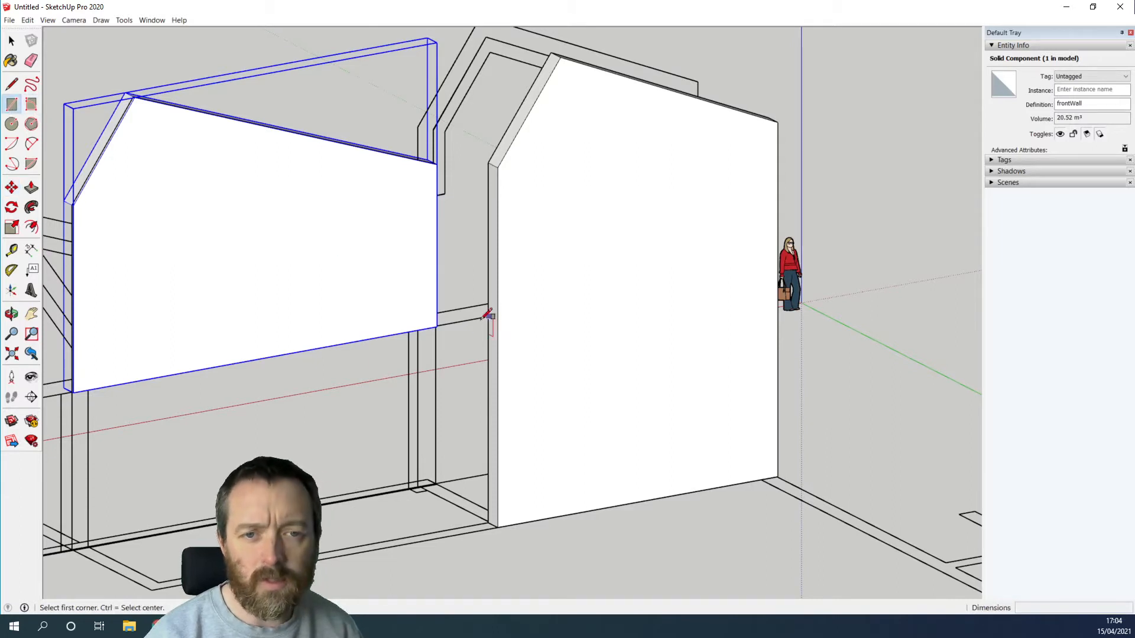
click(437, 326)
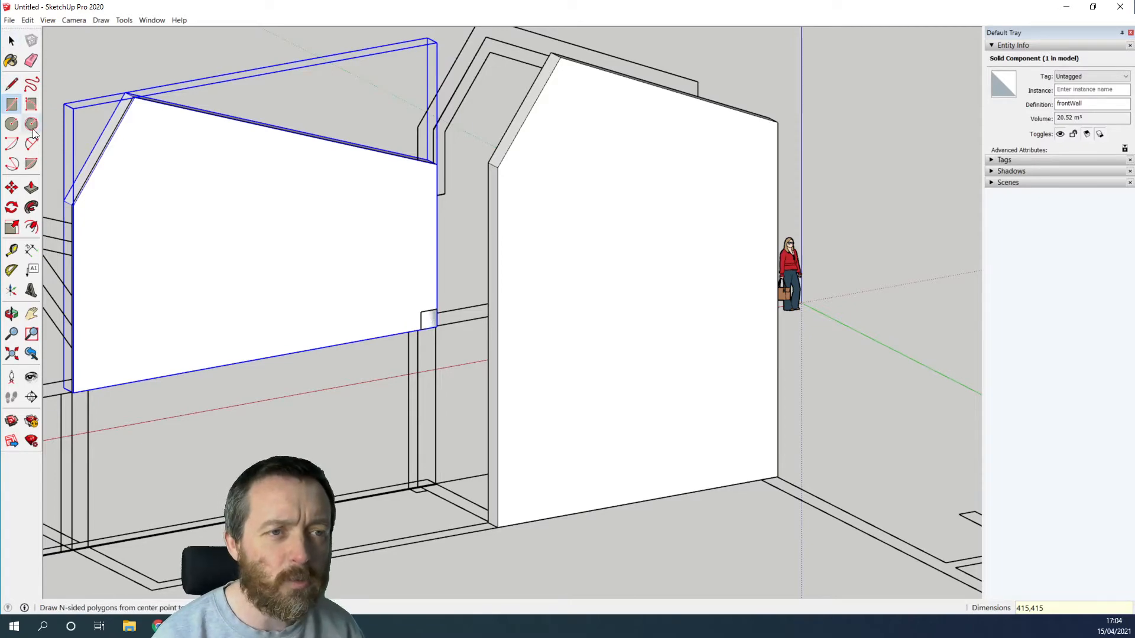
Extrude the small square about 2993 mm back until it meets the first bay's taller wall.
click(32, 187)
click(428, 322)
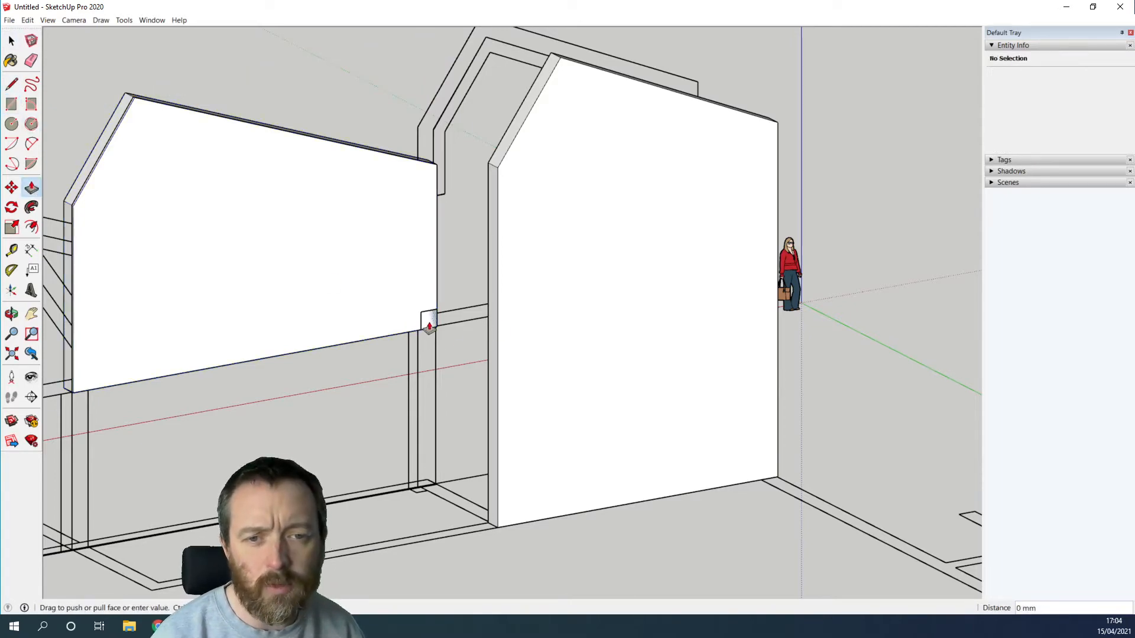
middle_drag(444, 329, 743, 383)
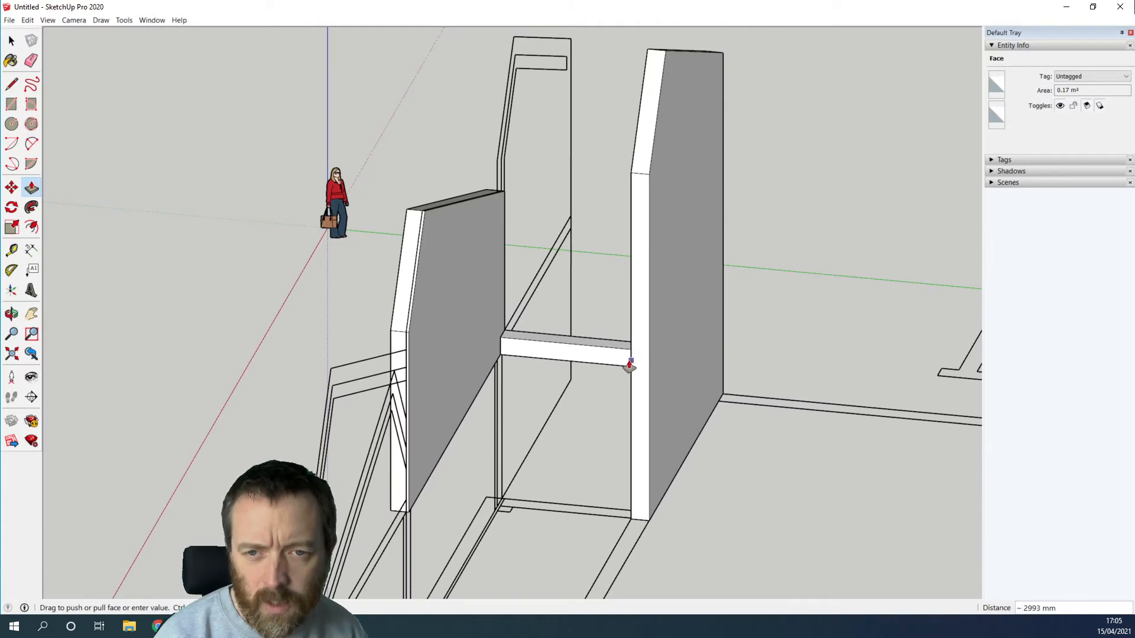
click(631, 367)
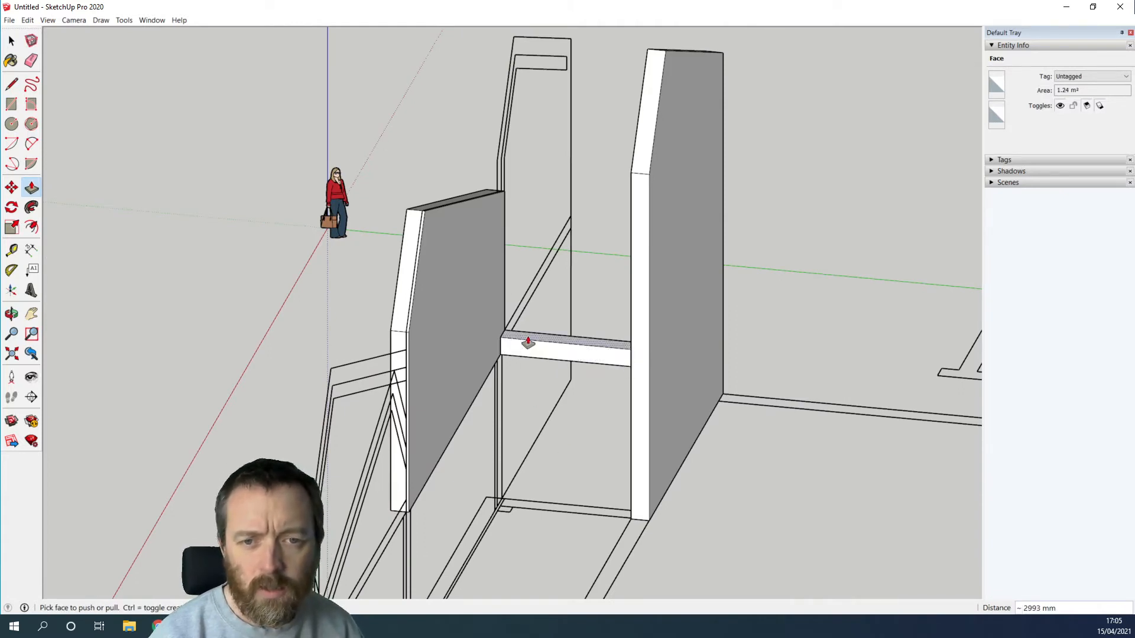
Raise the connecting piece's top face about 3368 mm to the front wall's eaves and group the resulting side wall.
click(530, 340)
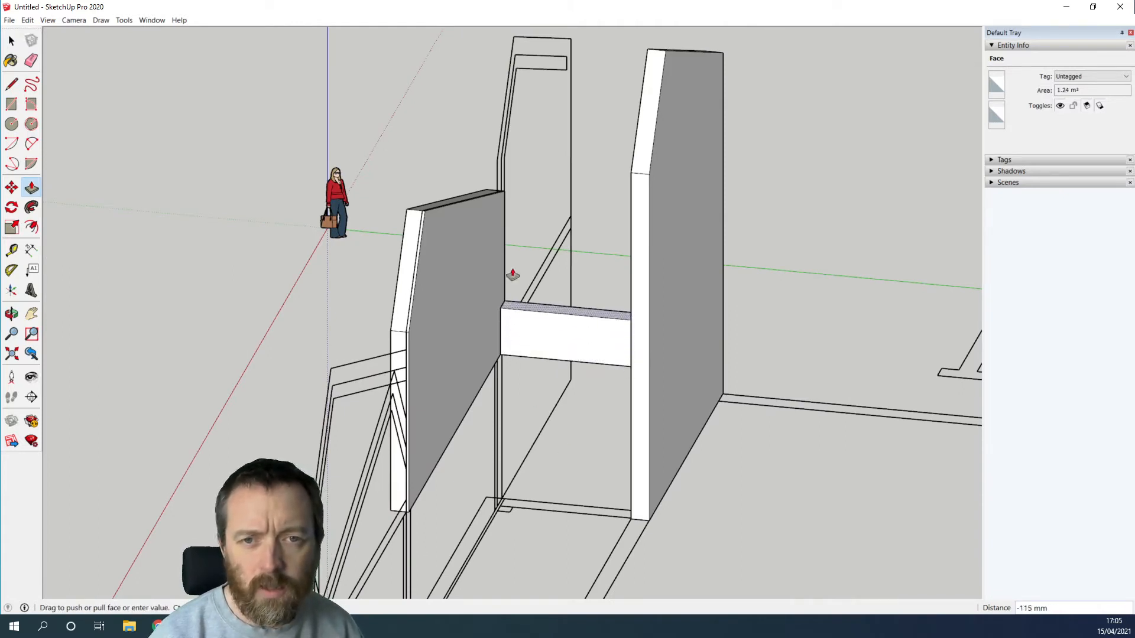
click(502, 196)
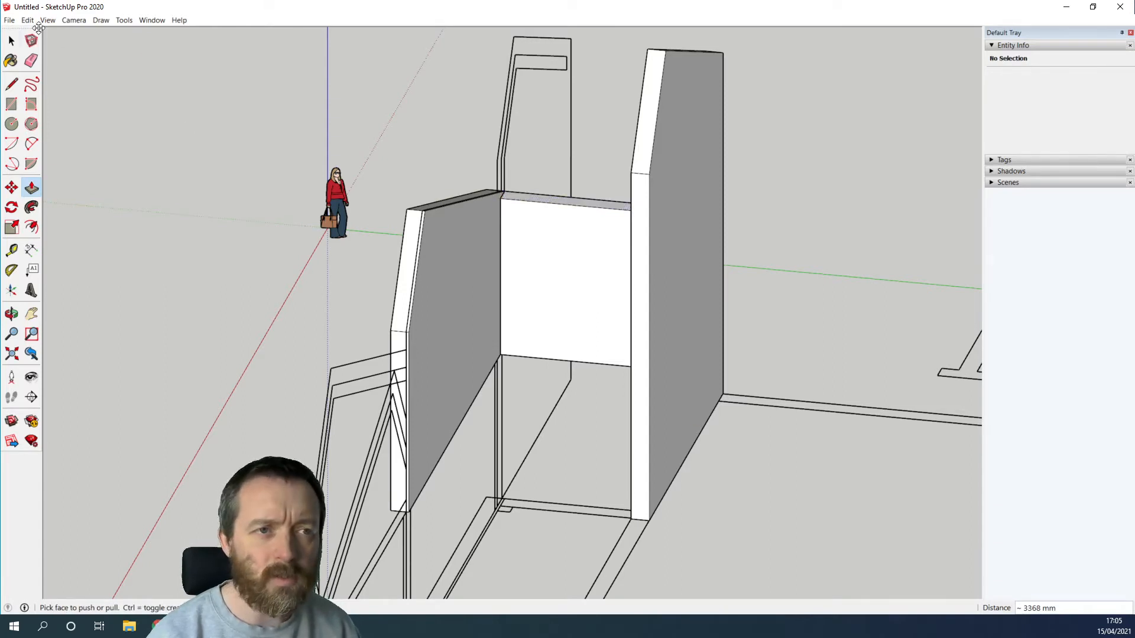
click(18, 44)
click(588, 318)
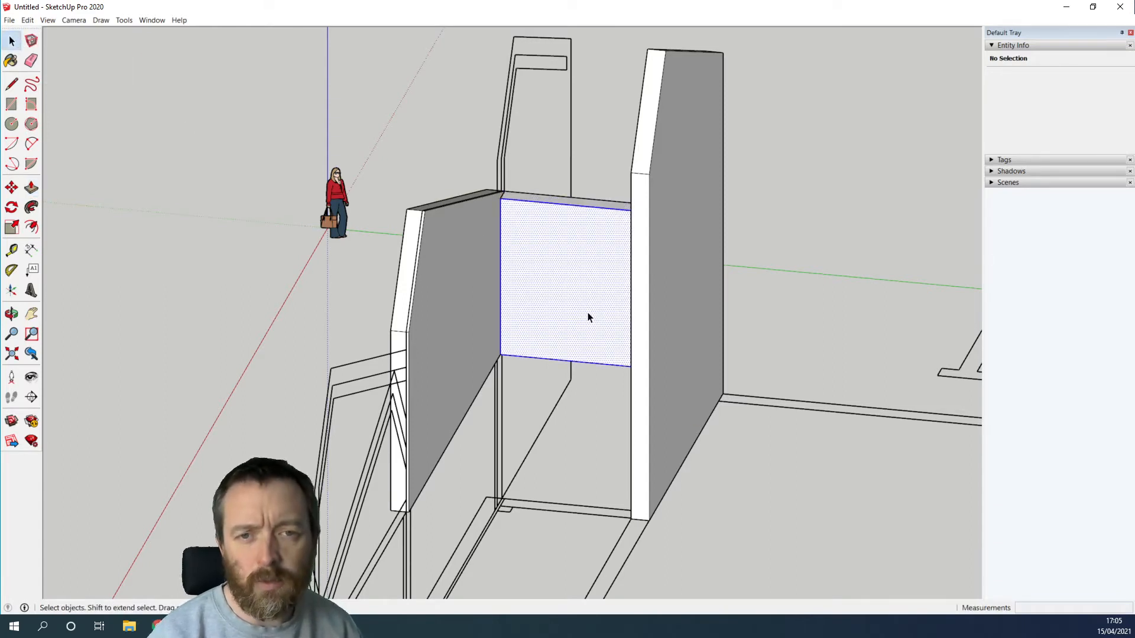
right_click(589, 318)
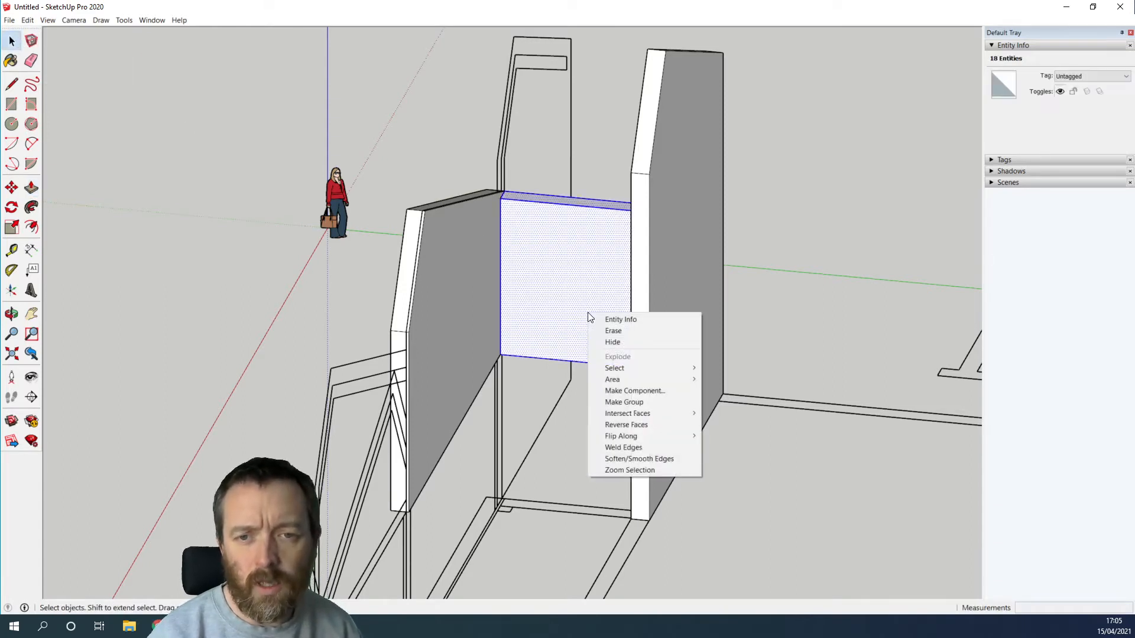
click(635, 403)
Copy the frontWall together with the connecting side wall about 9619 mm, from the side wall's lower corner onto the frontWall's far lower corner.
scroll(786, 350, down, 2)
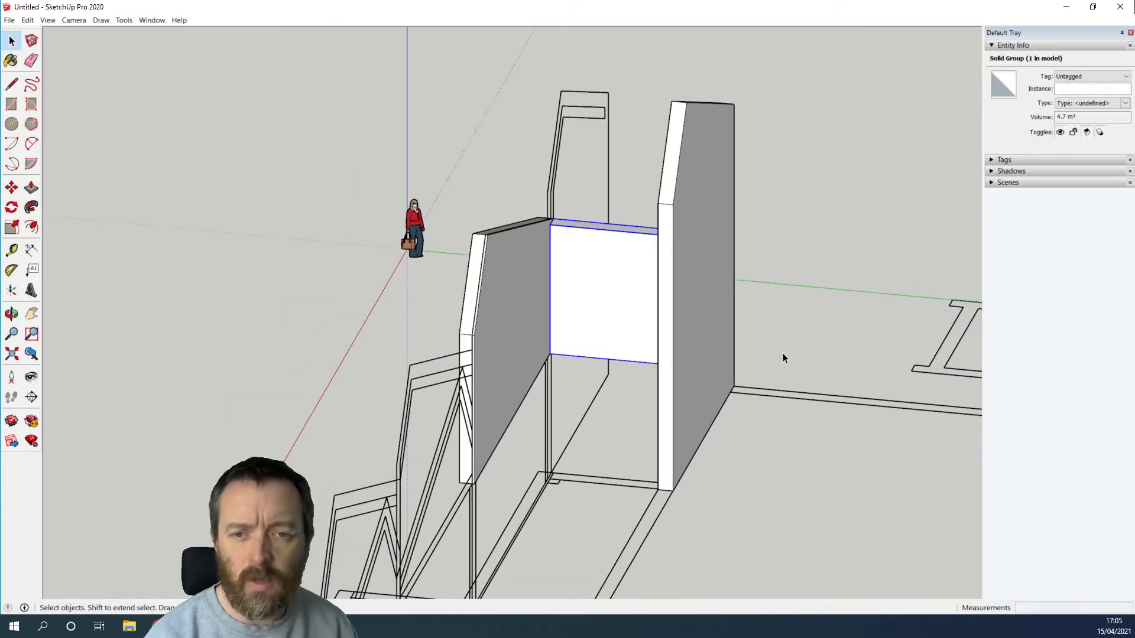
middle_drag(633, 447, 952, 310)
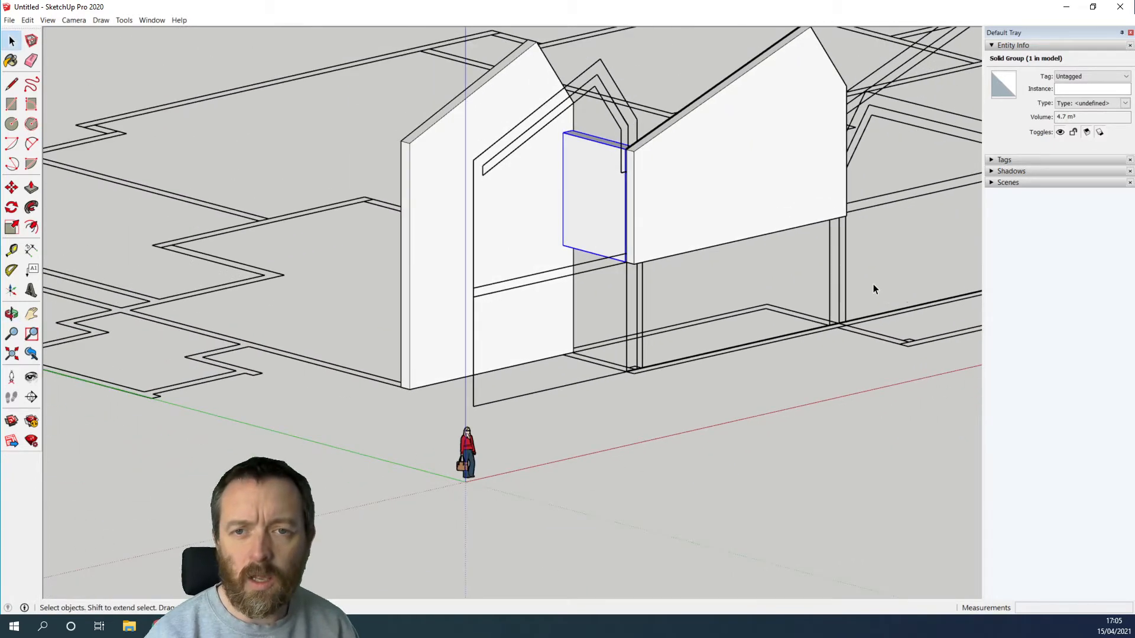
middle_drag(846, 283, 552, 439)
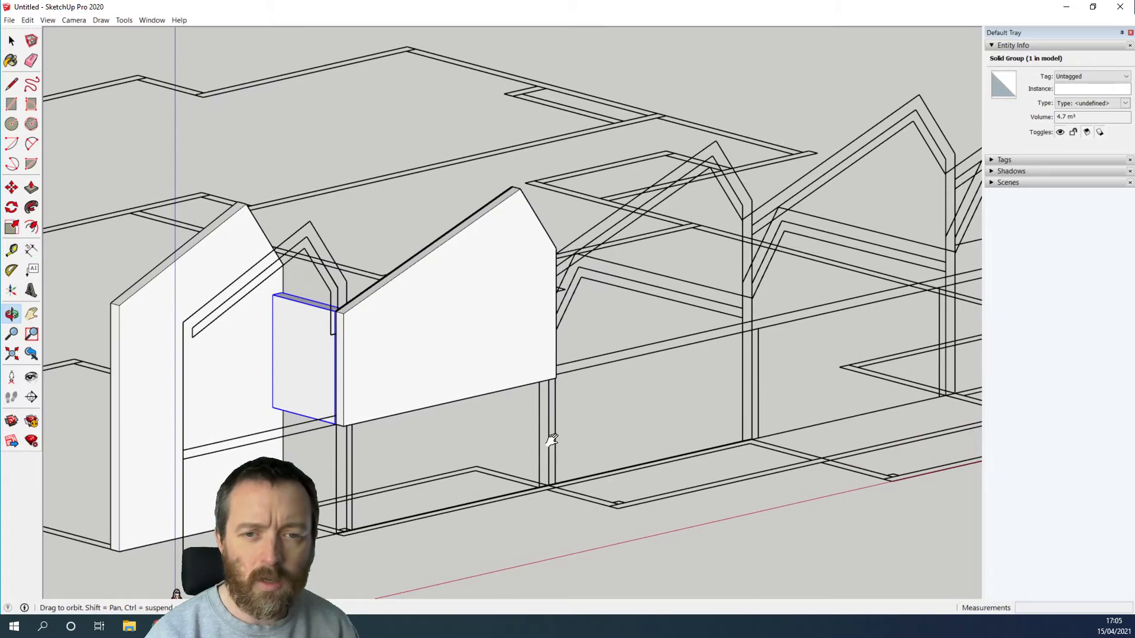
shift+middle_drag(551, 439, 546, 447)
middle_drag(585, 399, 182, 437)
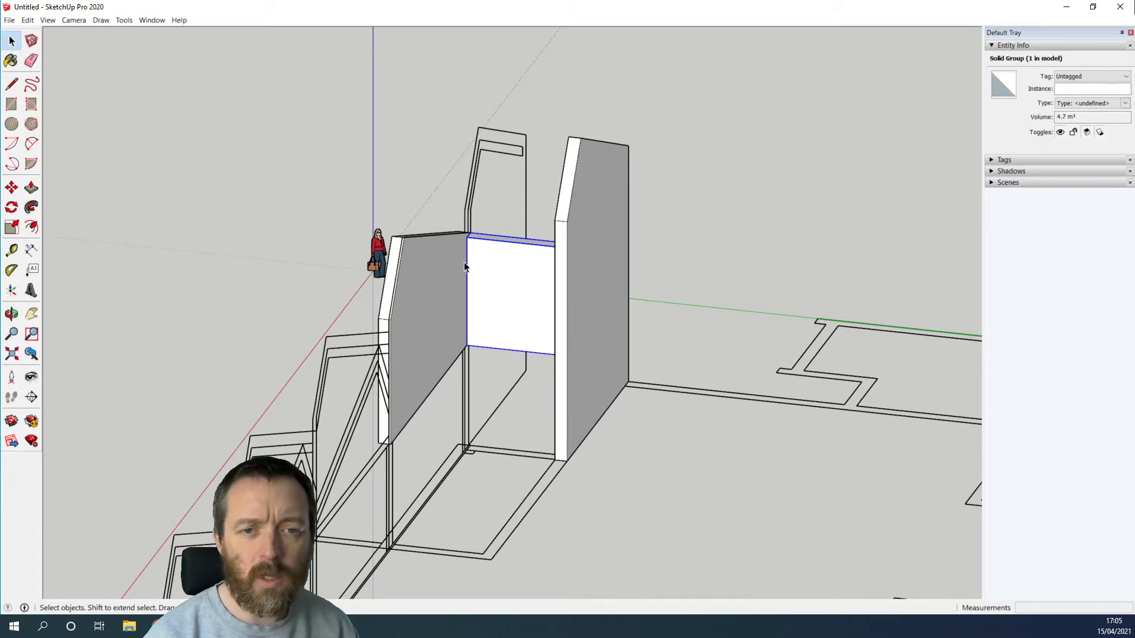
click(423, 311)
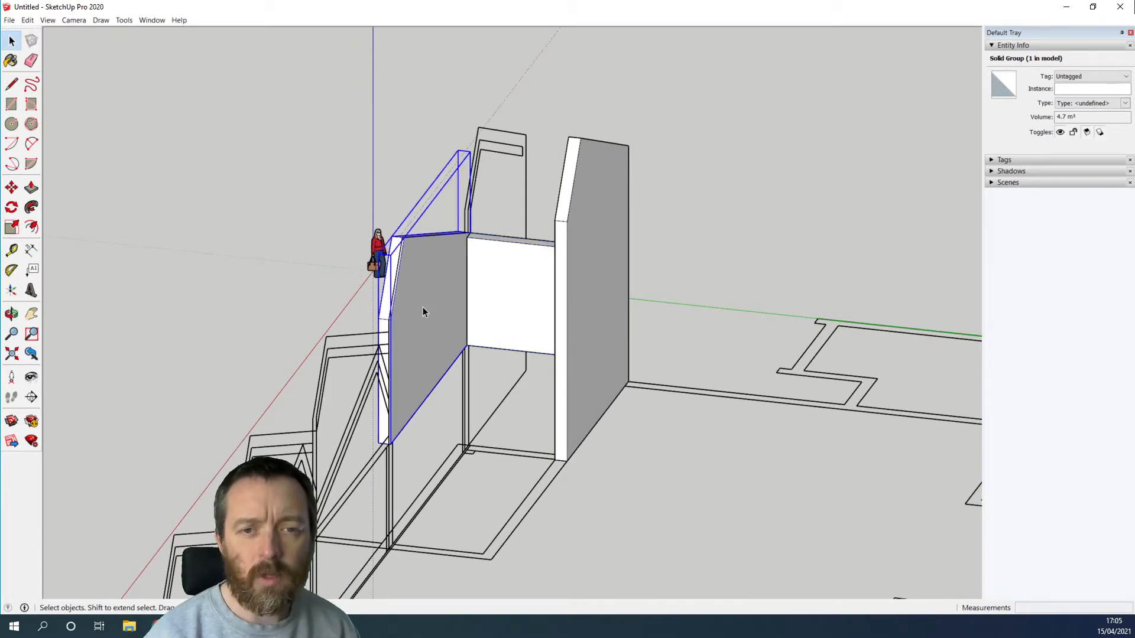
shift+click(516, 303)
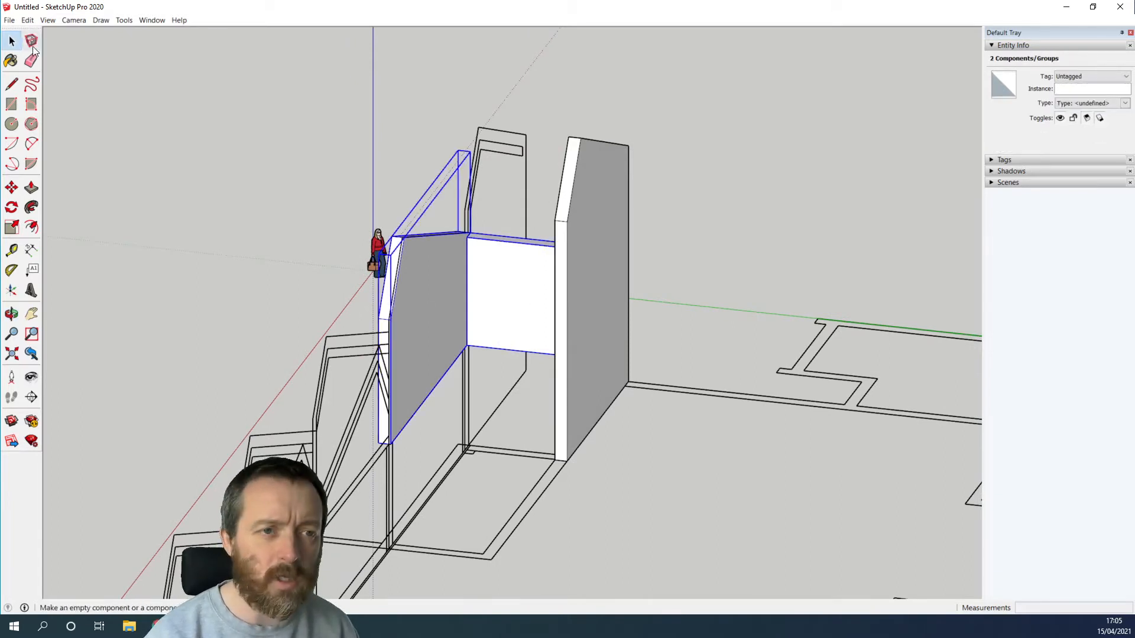
click(14, 189)
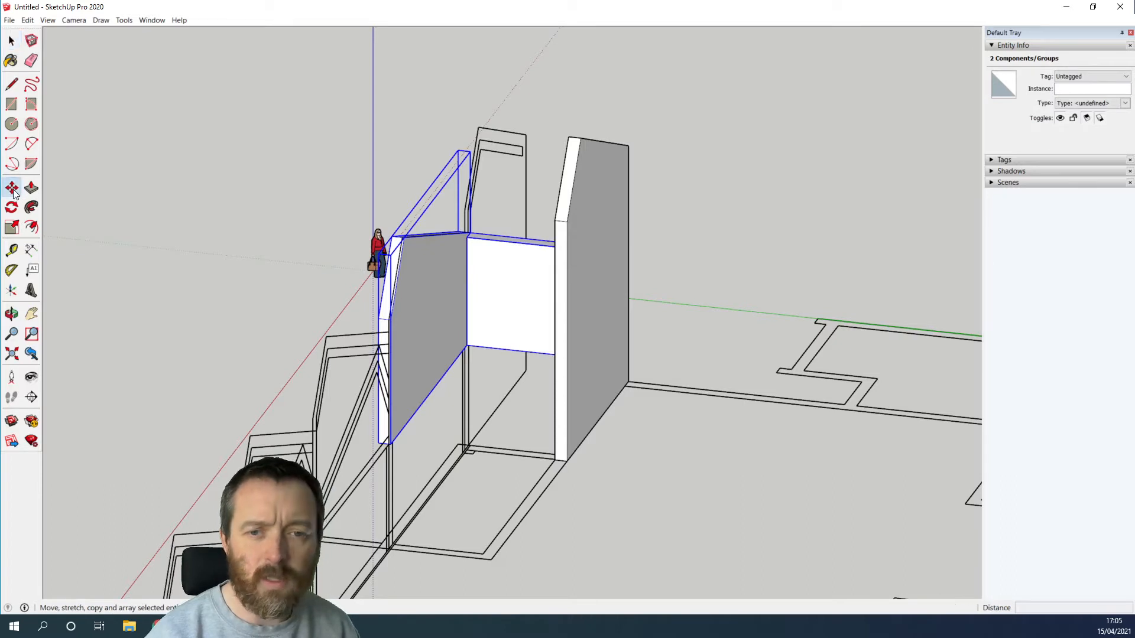
click(554, 353)
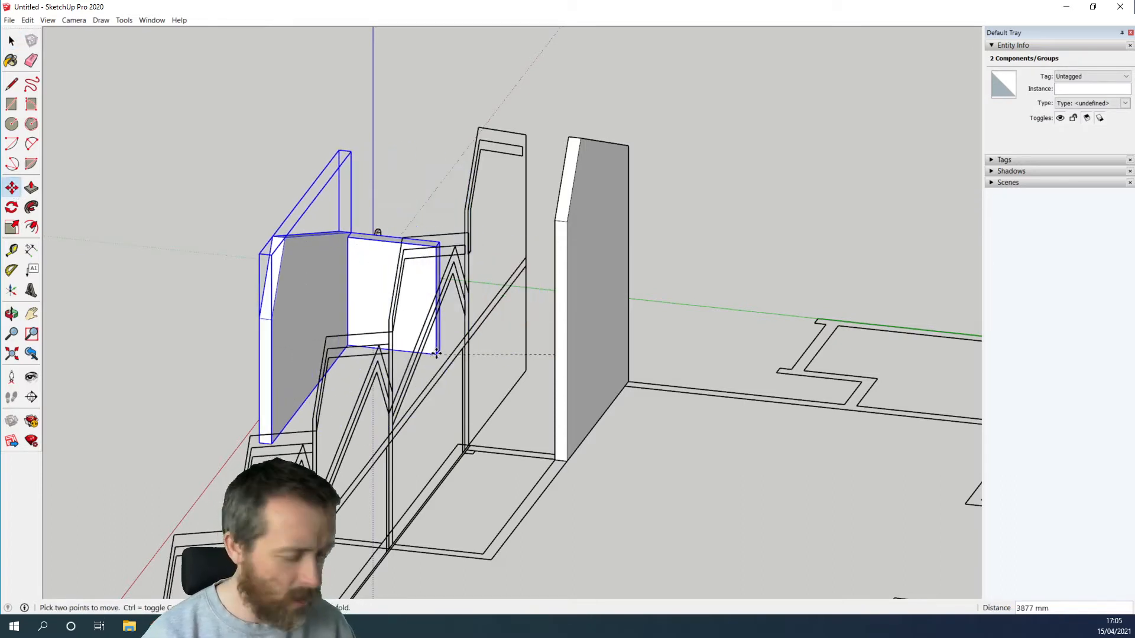
key(ctrl)
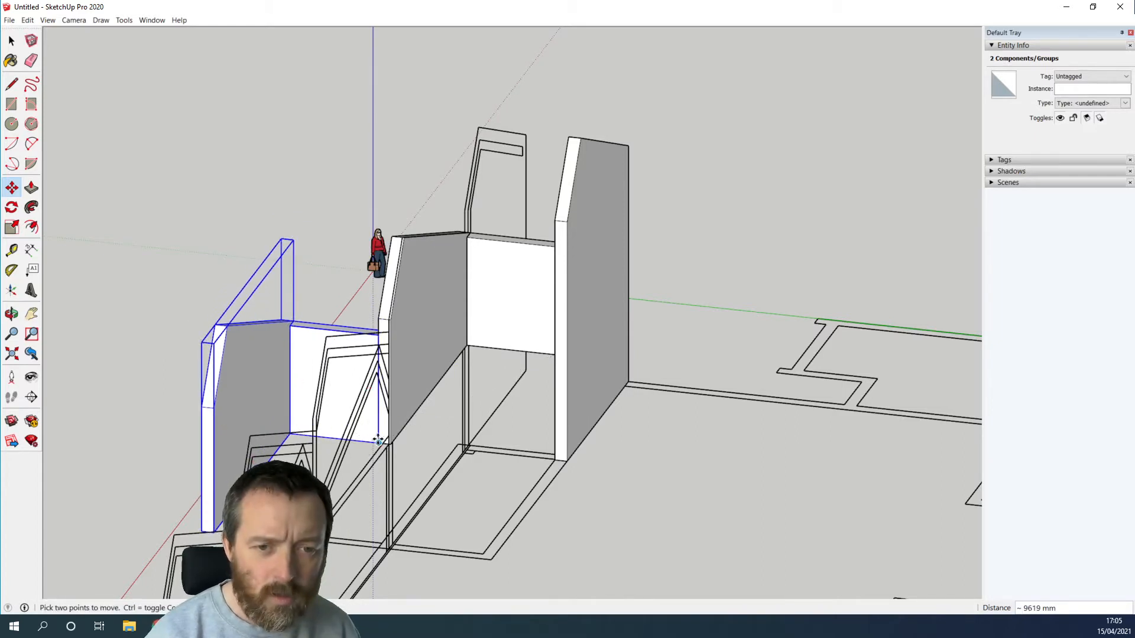
click(379, 443)
Make two more copies of the front and side wall pair, each offset about 9619 mm from the previous bay.
click(379, 444)
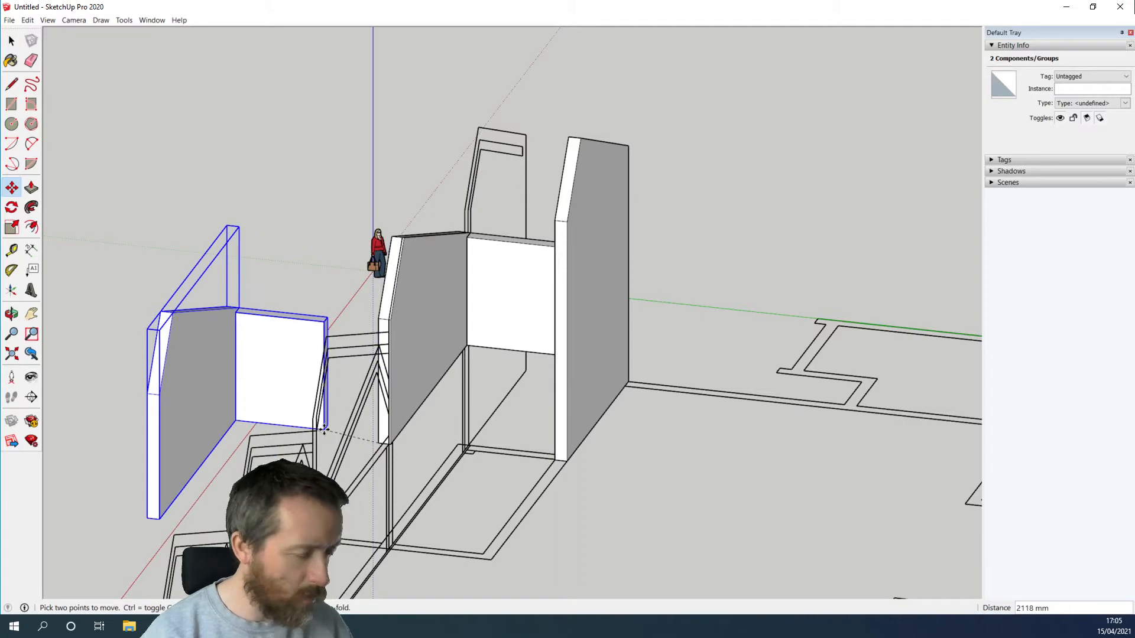
key(ctrl)
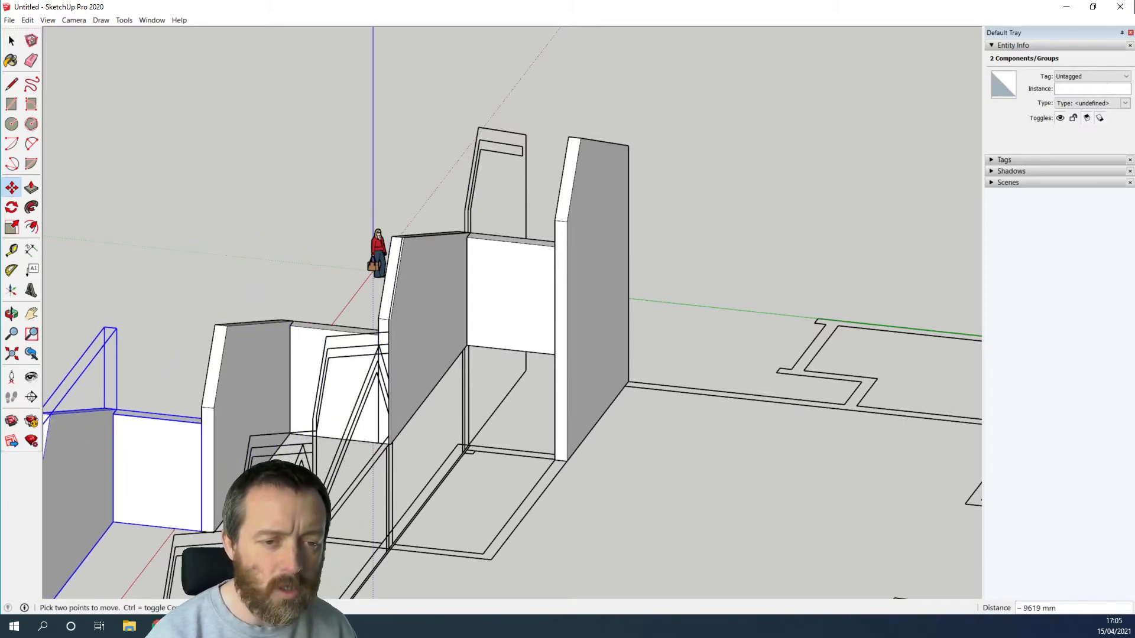
click(202, 529)
shift+middle_drag(240, 513, 607, 264)
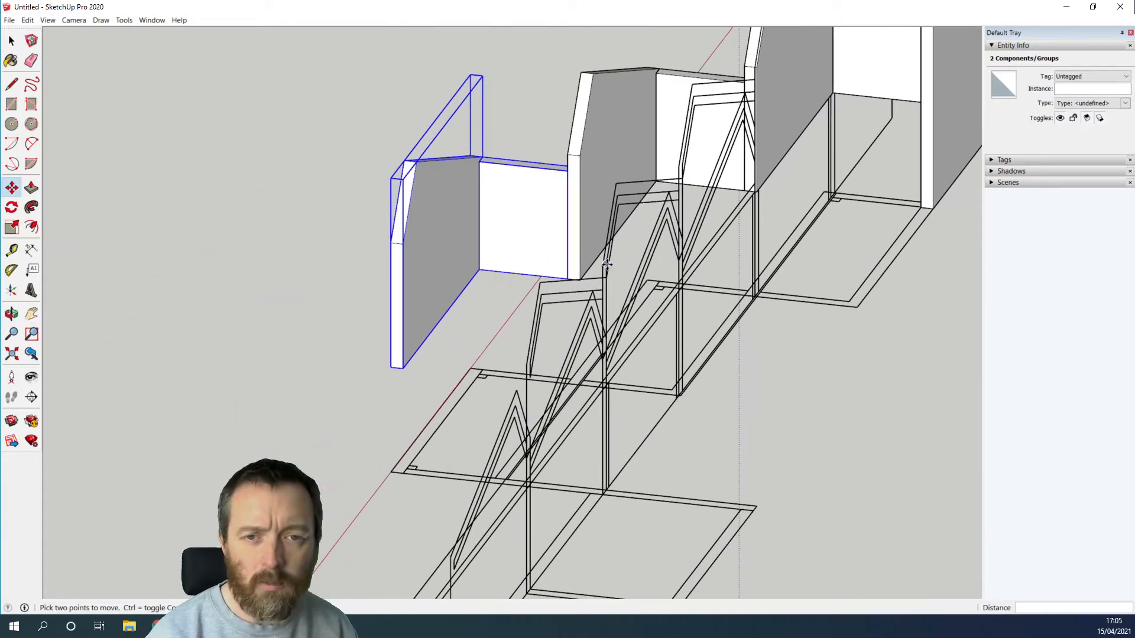
click(569, 280)
key(ctrl)
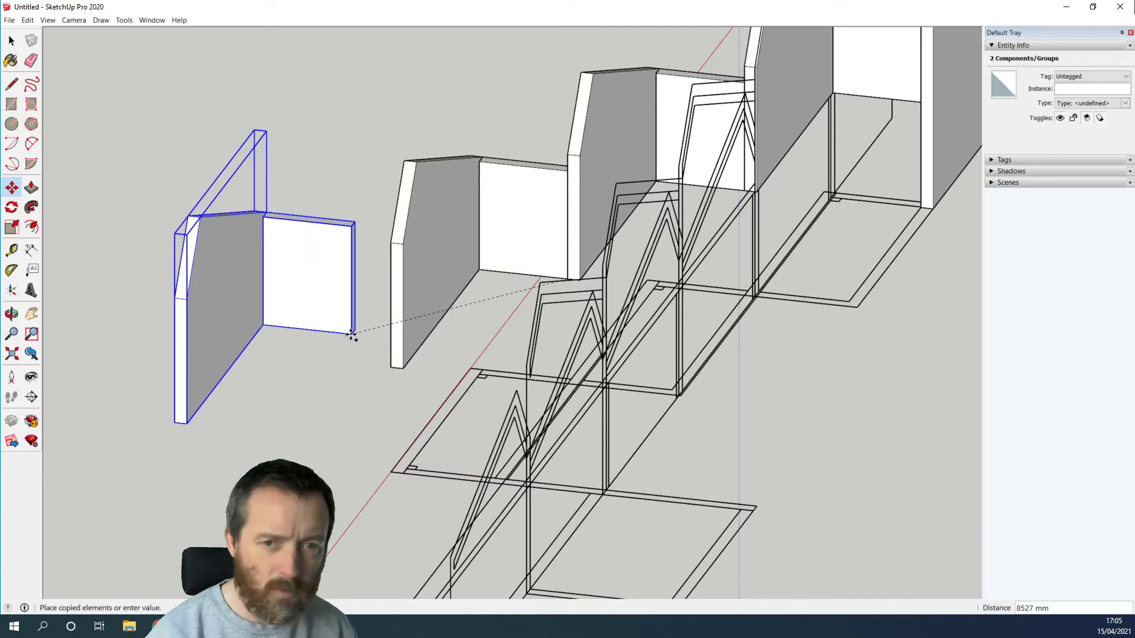
click(390, 368)
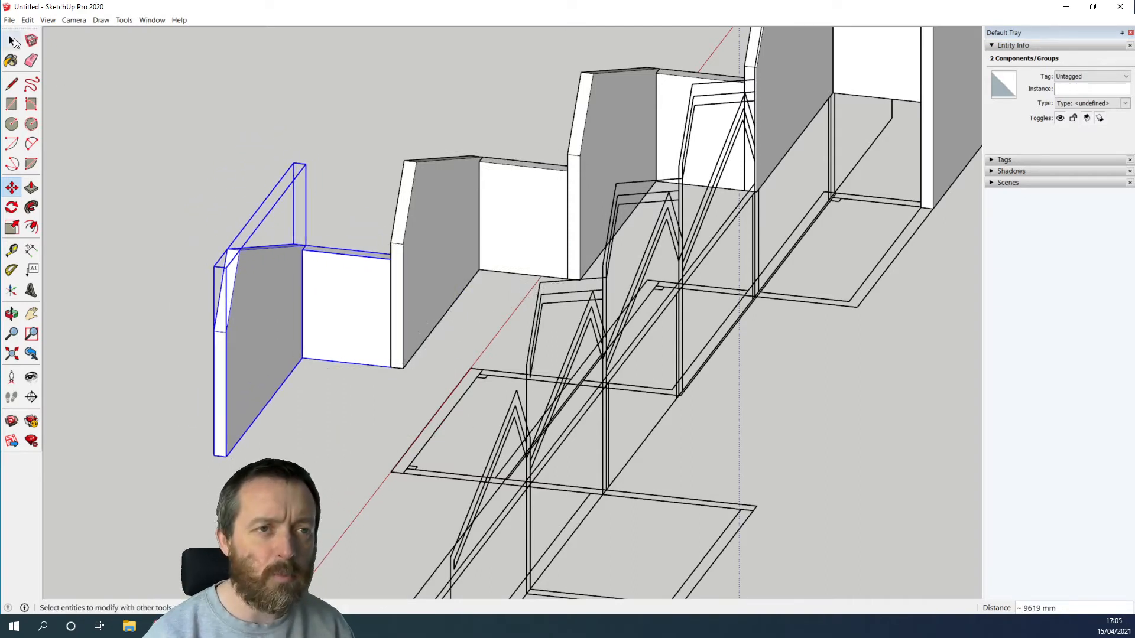
Delete the connecting side wall of the last copied bay, keeping its front wall.
click(11, 40)
click(270, 128)
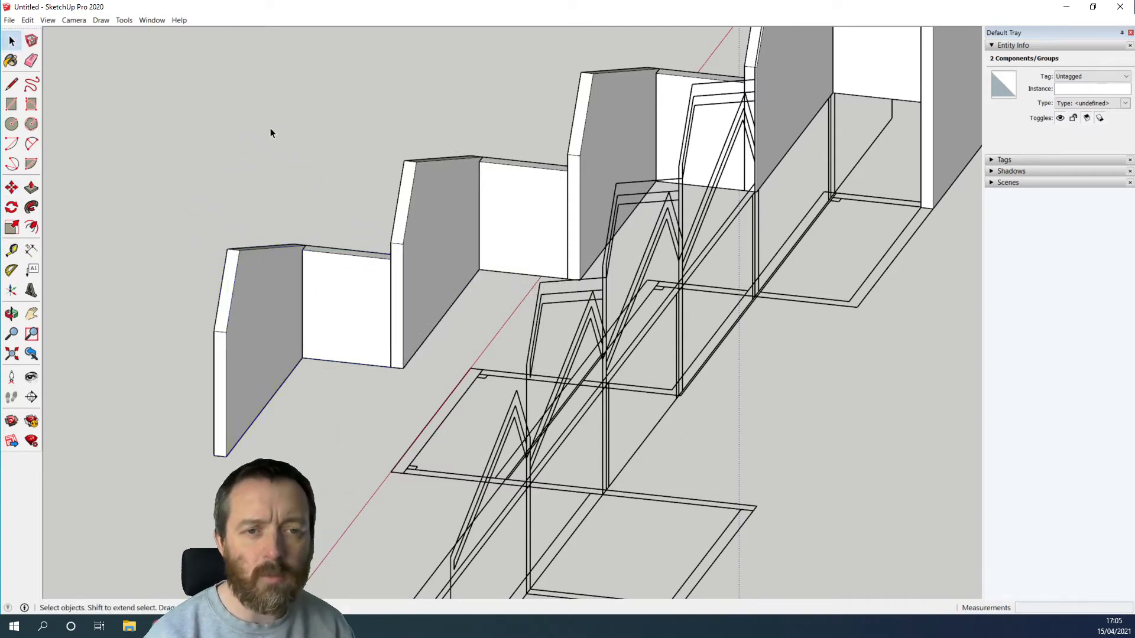
click(355, 278)
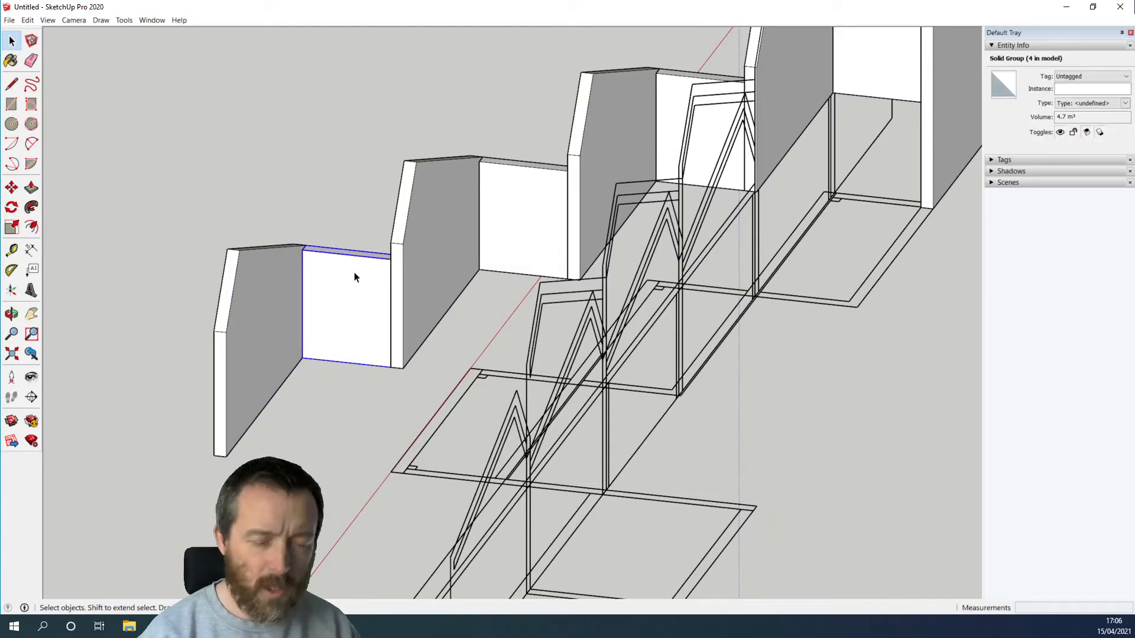
key(Delete)
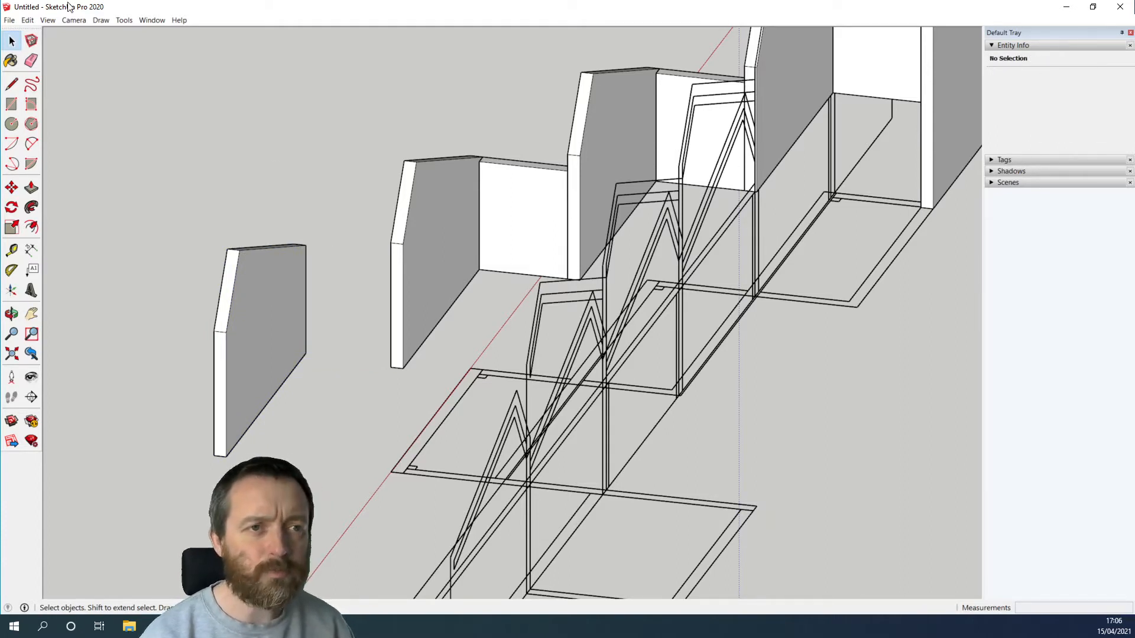
In the top view, move the isolated last frontWall copy along the green axis about 15260 mm onto the recessed wall outline of the plan.
click(74, 20)
mouse_move(116, 59)
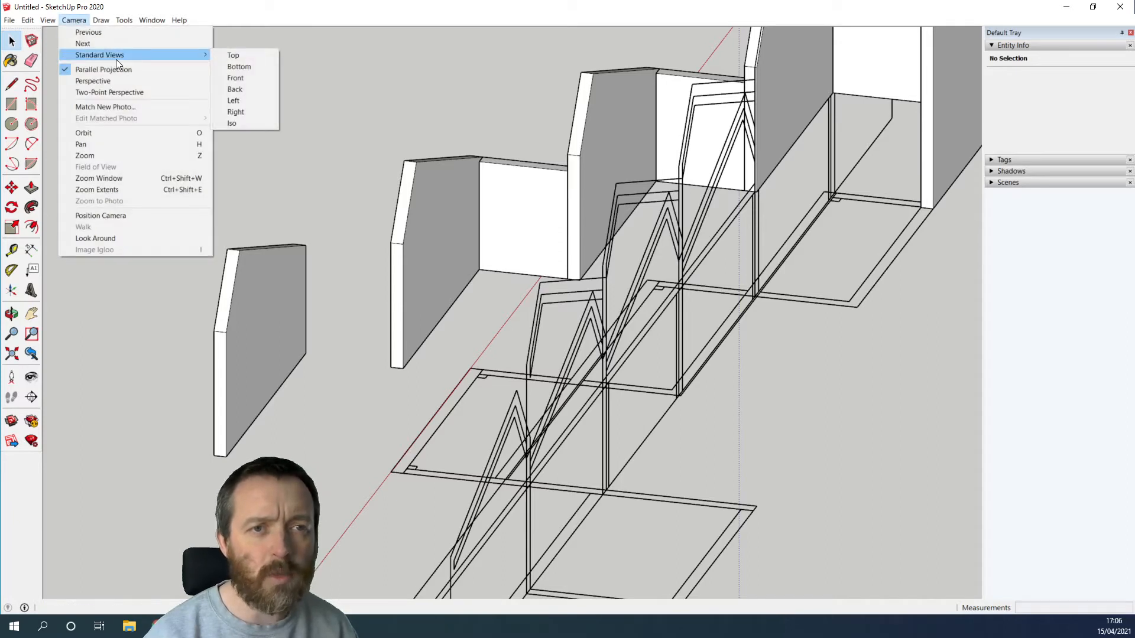
click(245, 55)
scroll(506, 248, down, 3)
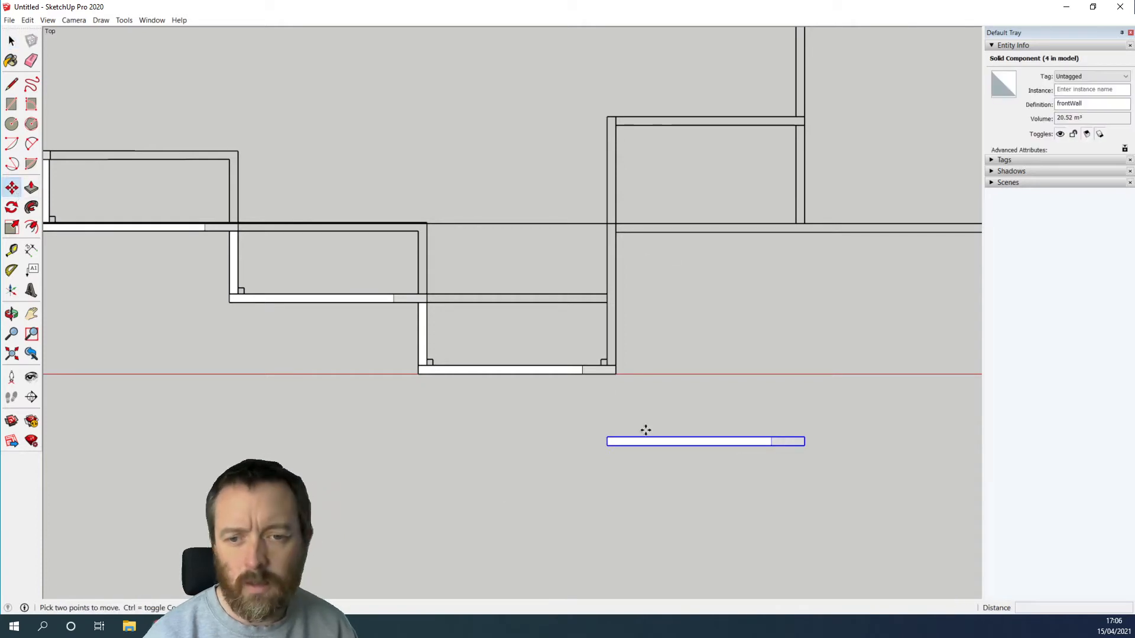
click(704, 437)
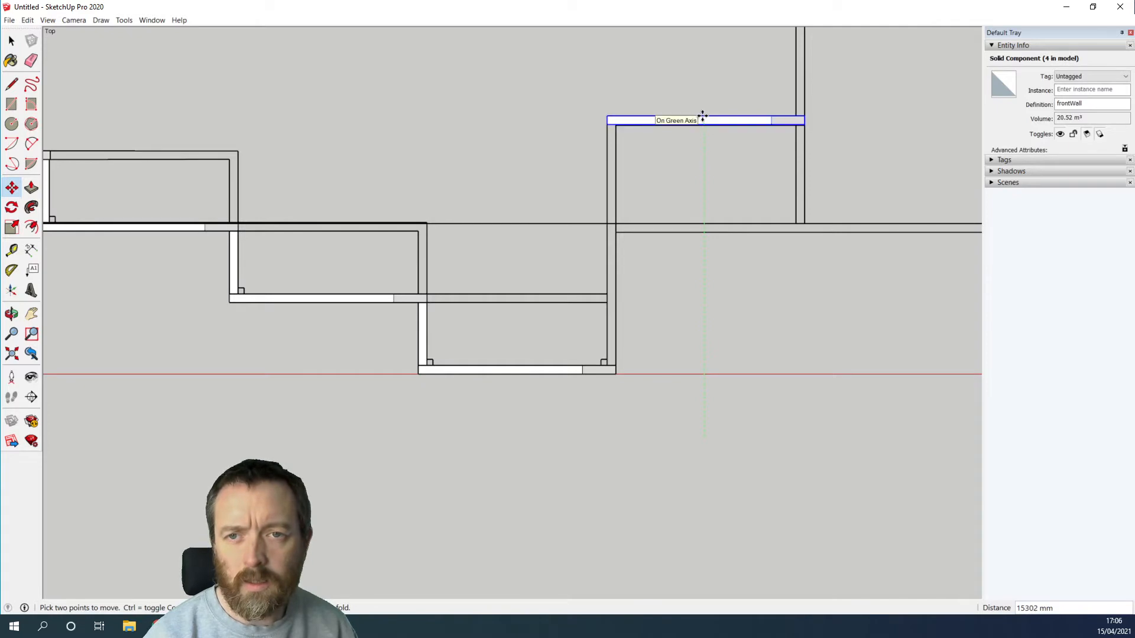
scroll(702, 116, up, 4)
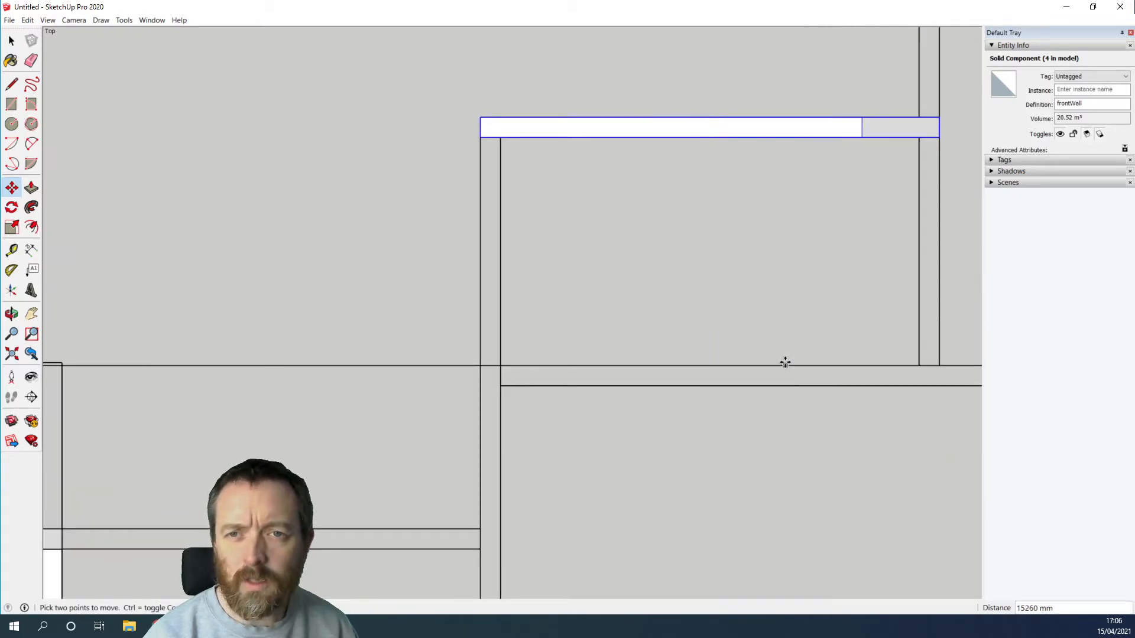
scroll(735, 296, down, 4)
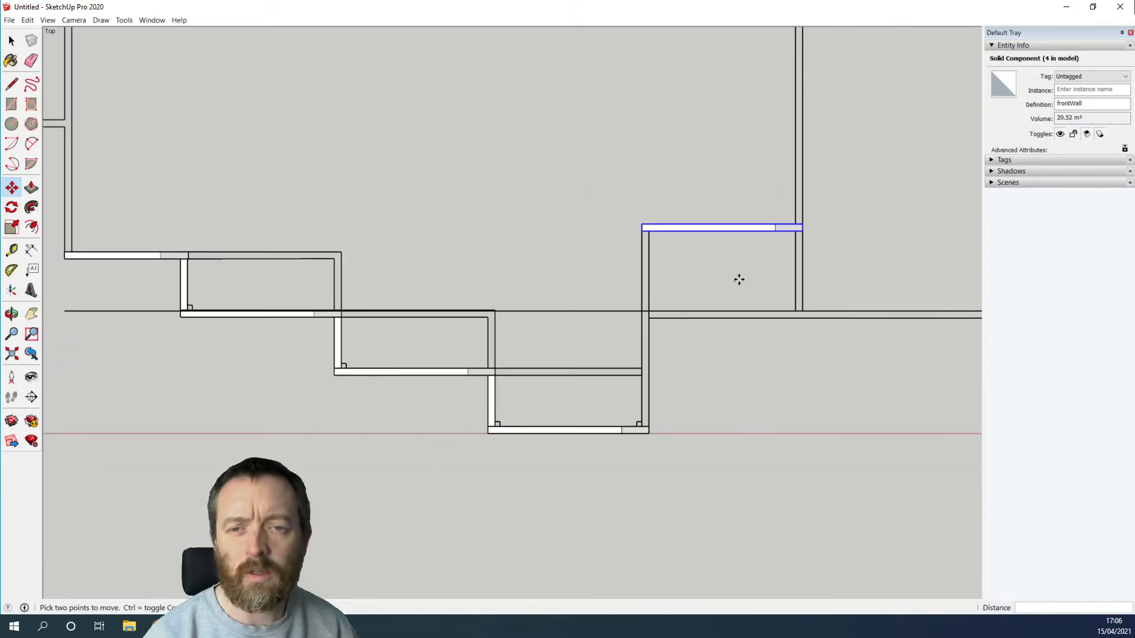
Make the moved frontWall instance a unique component, independent of the other front walls.
middle_drag(775, 383, 806, 242)
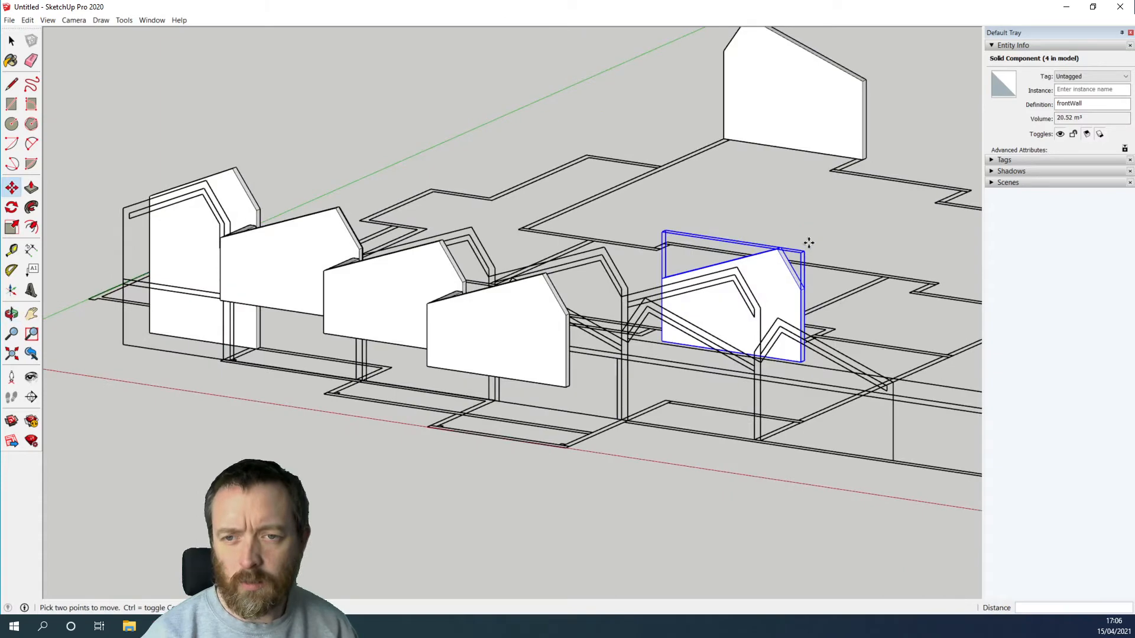
scroll(839, 299, up, 3)
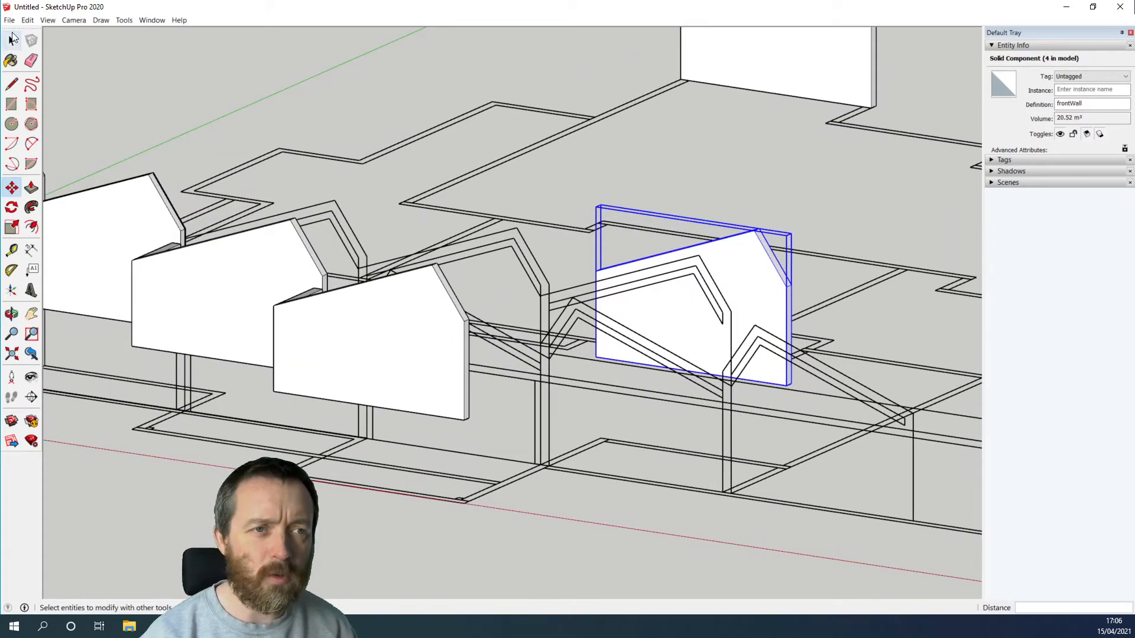
click(12, 39)
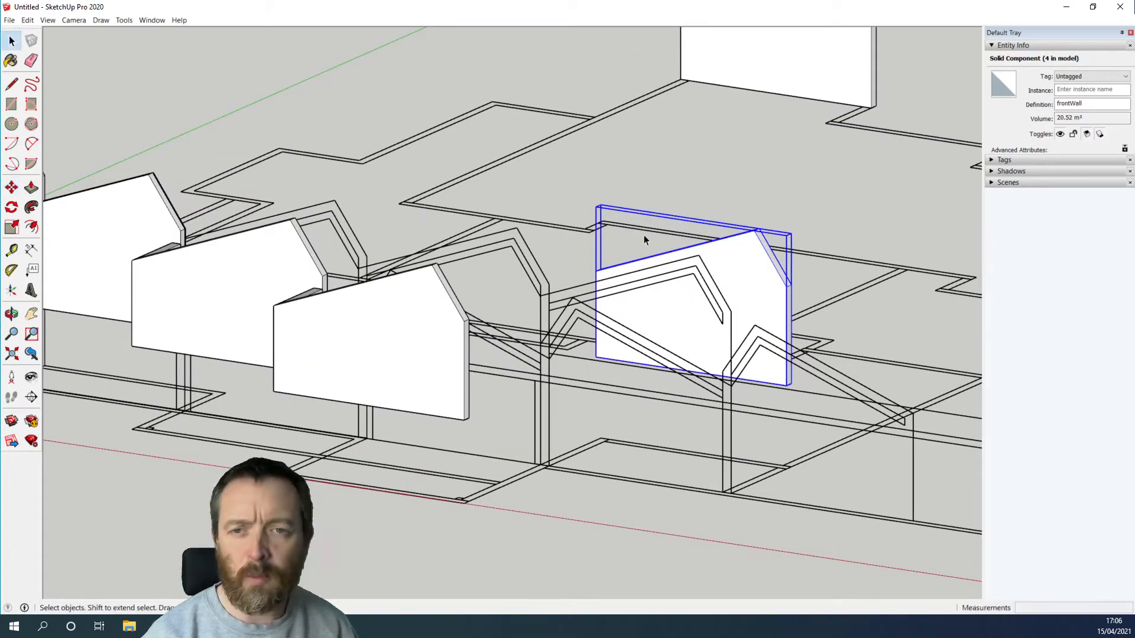
right_click(751, 288)
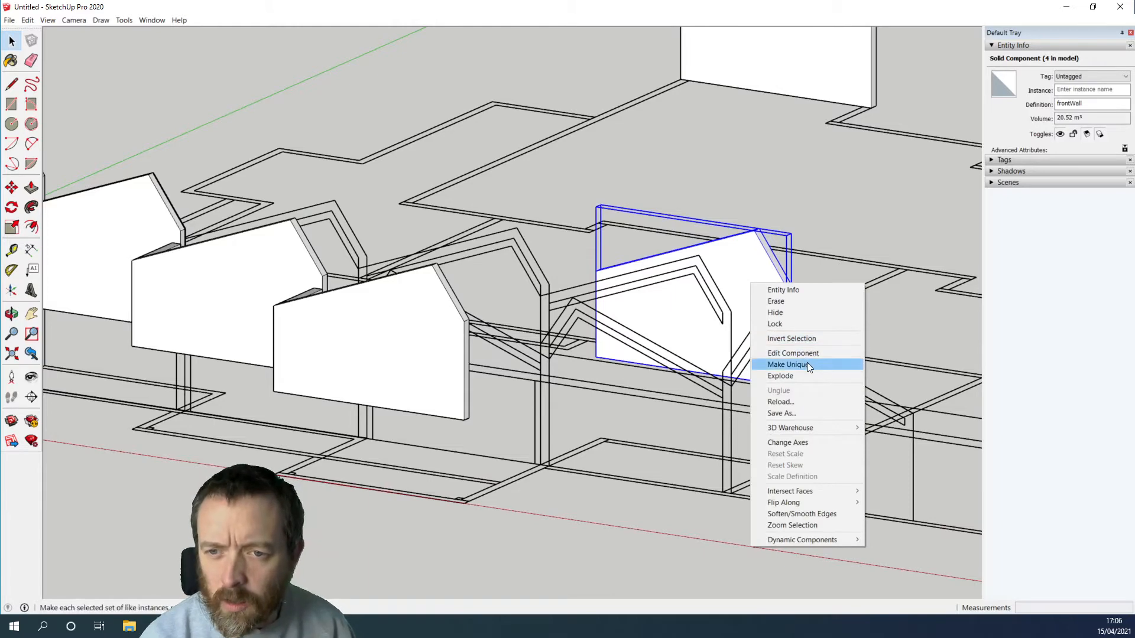
click(807, 364)
Edit the unique front wall and pull its bottom face down about 3675 mm to the floor plan outline.
double_click(766, 301)
middle_drag(810, 453, 568, 251)
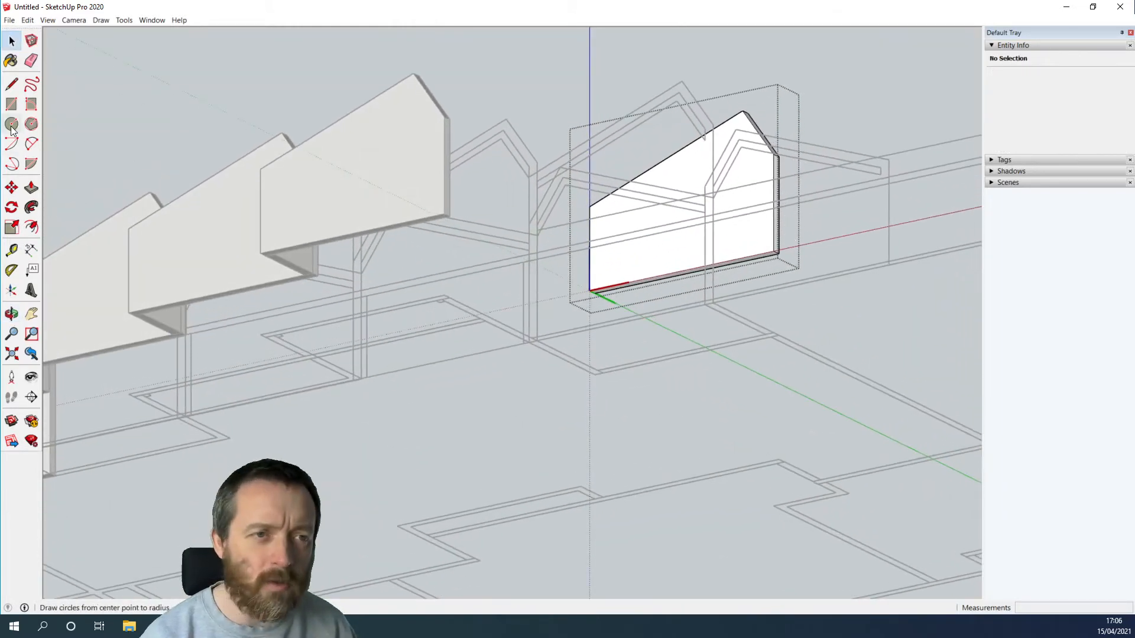
click(32, 186)
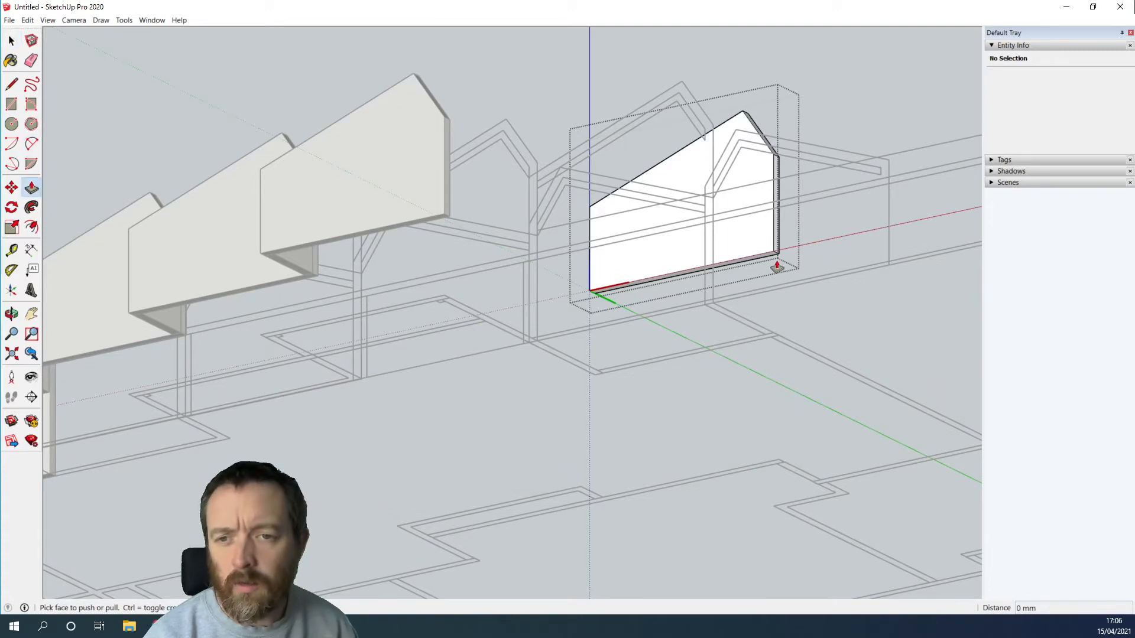
drag(769, 260, 774, 335)
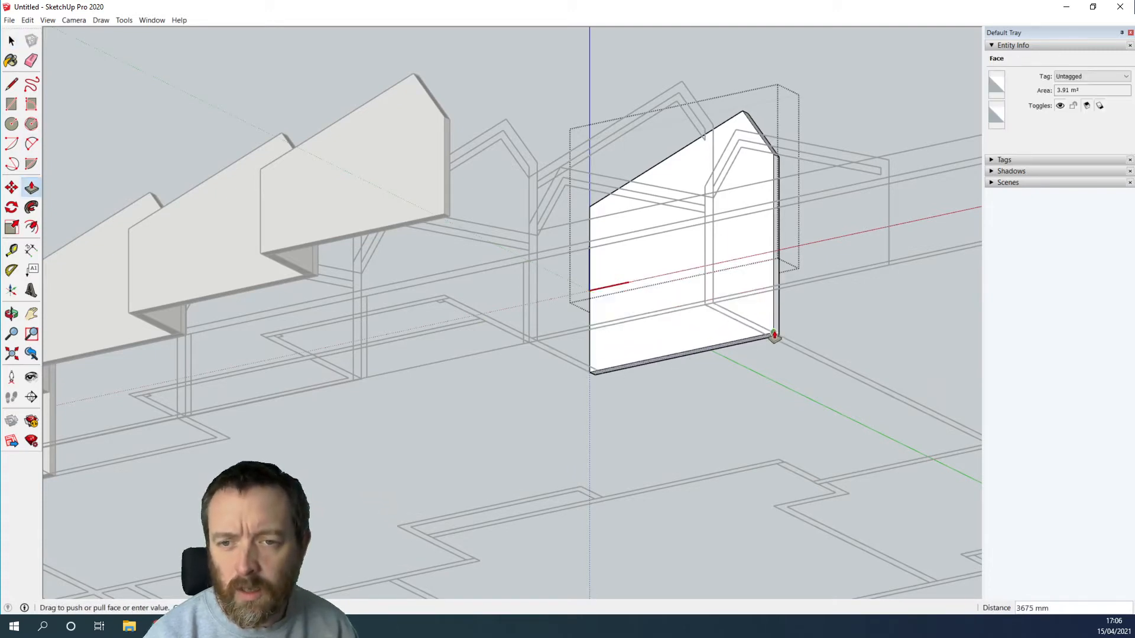
click(777, 337)
Leave component editing and draw a rectangle about 2748 by 415 mm over the plan's connecting wall, starting at the rear wall's lower corner.
scroll(727, 383, down, 8)
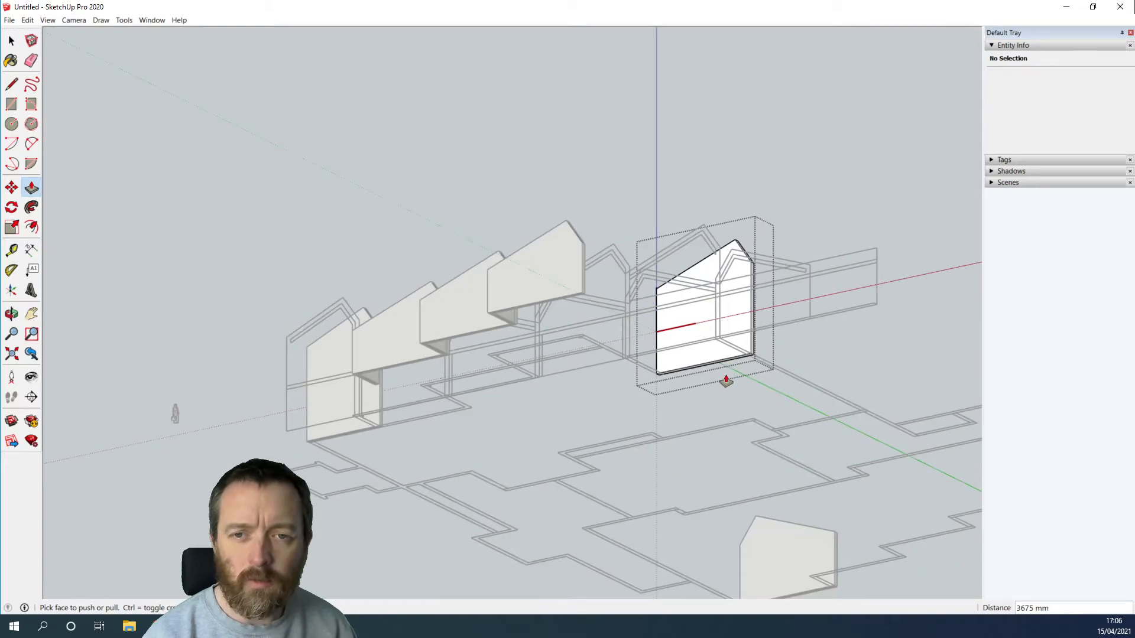
shift+middle_drag(732, 365, 875, 496)
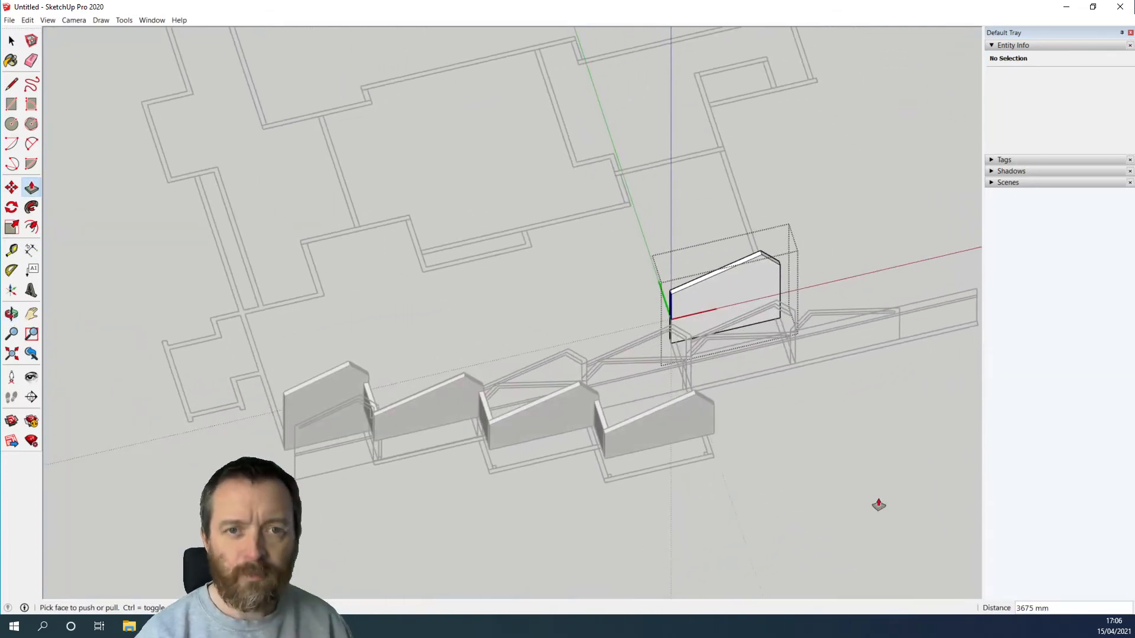
scroll(657, 201, down, 5)
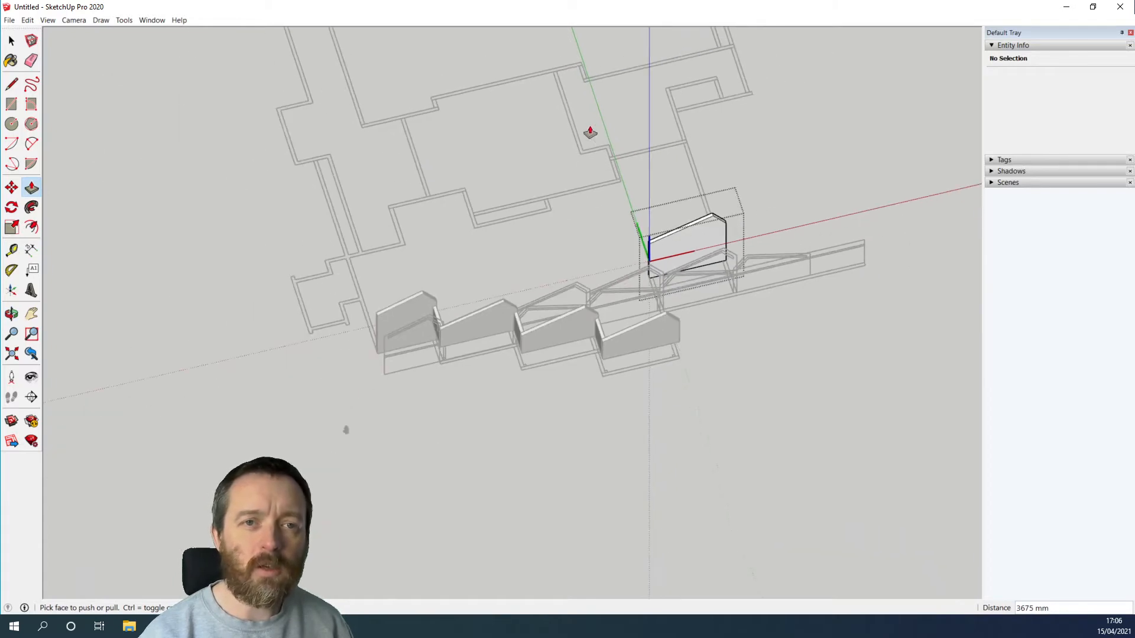
shift+middle_drag(501, 131, 537, 524)
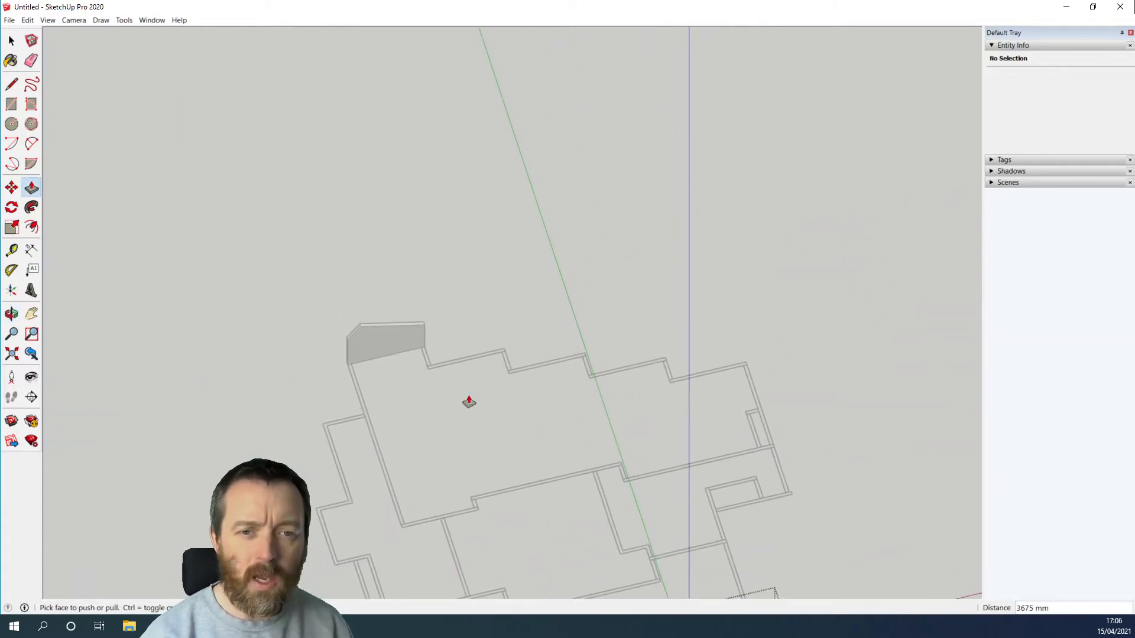
scroll(392, 270, up, 3)
scroll(477, 443, up, 4)
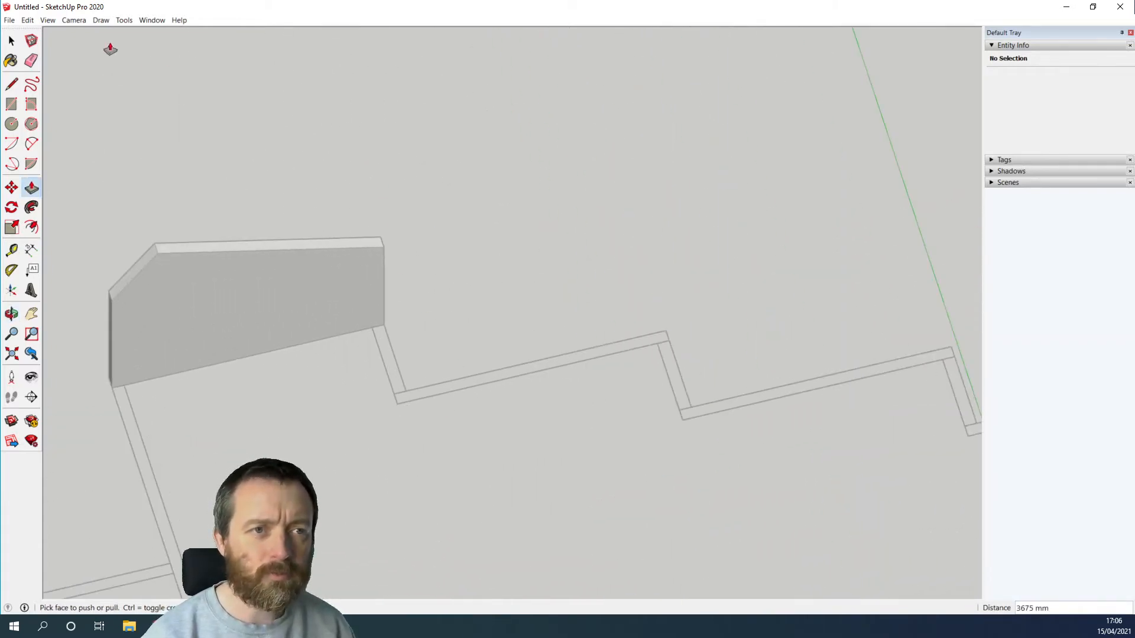
click(11, 41)
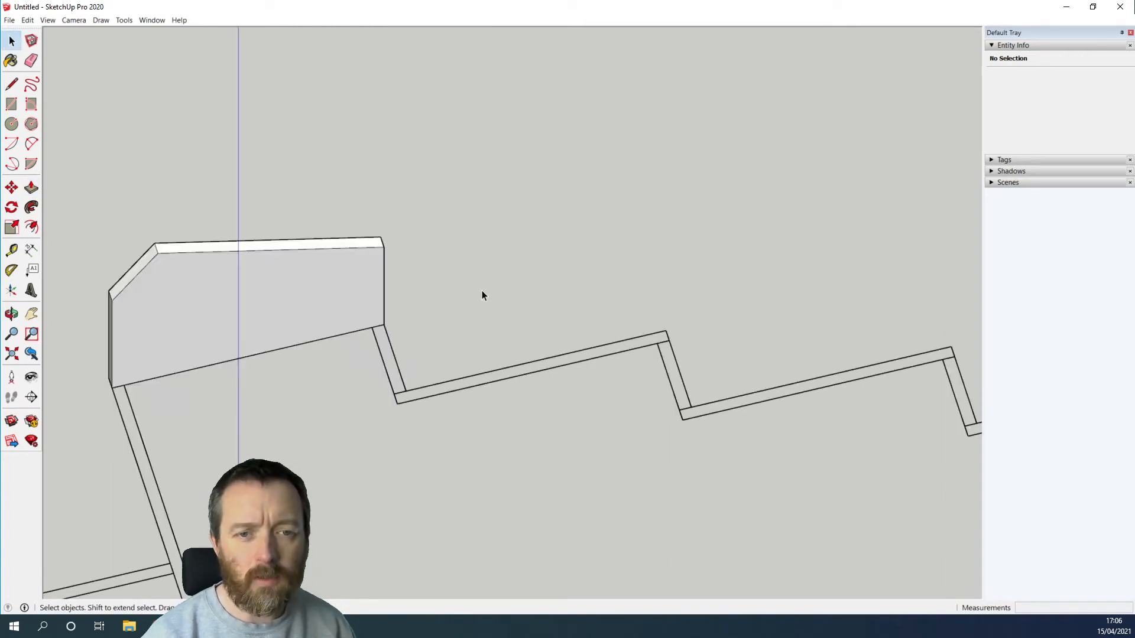
click(12, 104)
click(385, 324)
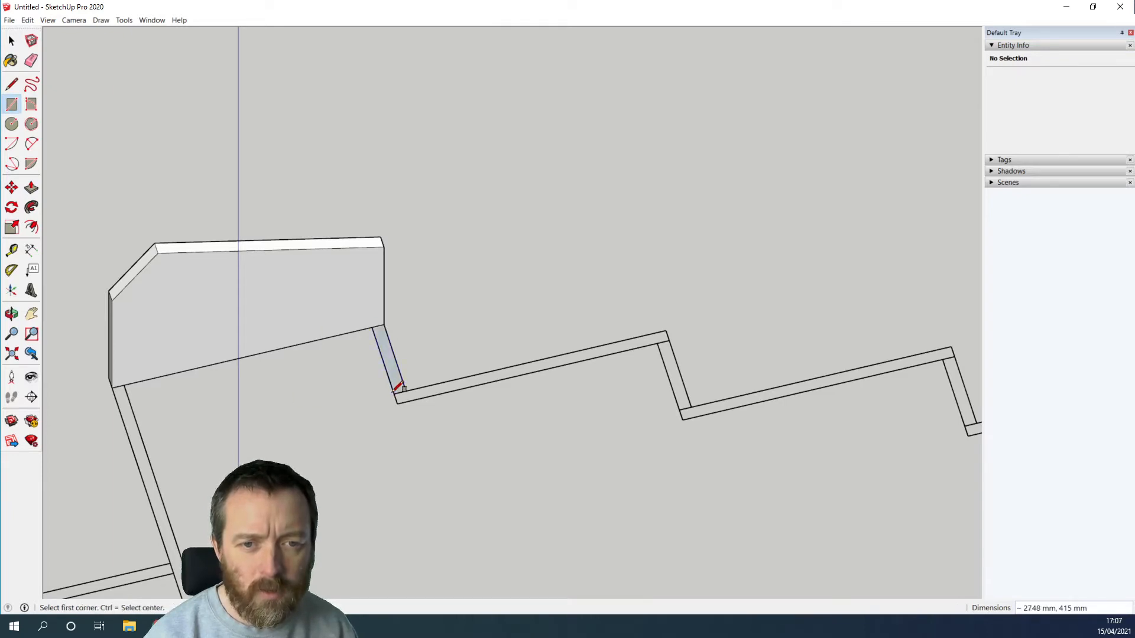
Extrude the rectangle up about 4750 mm to the rearWall's eaves endpoint and group the resulting side wall.
click(32, 187)
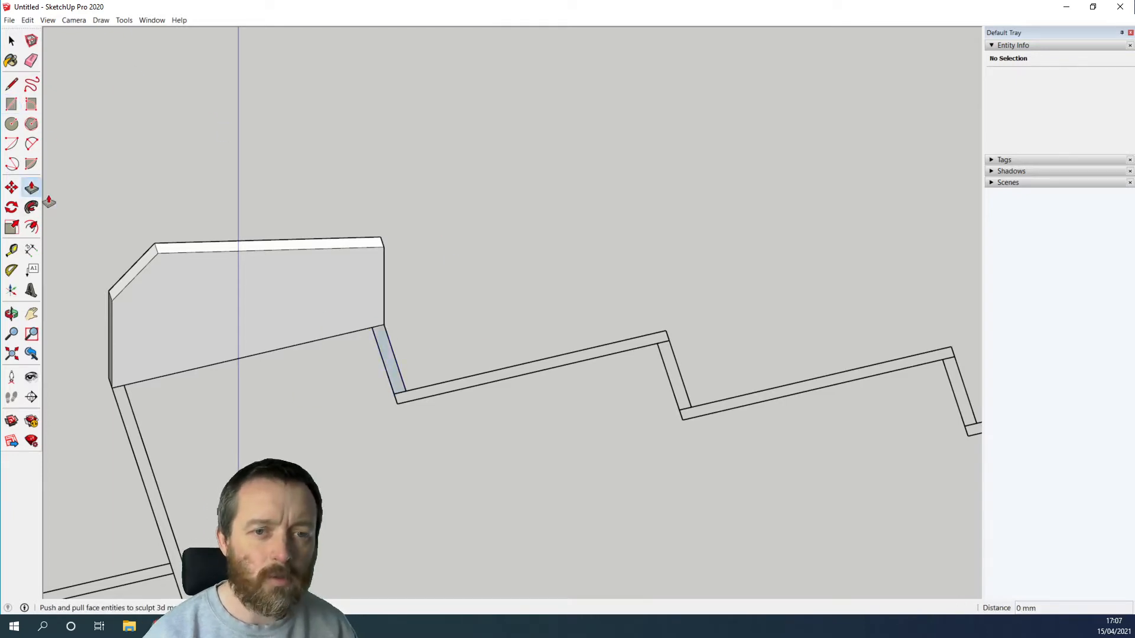
drag(383, 354, 374, 251)
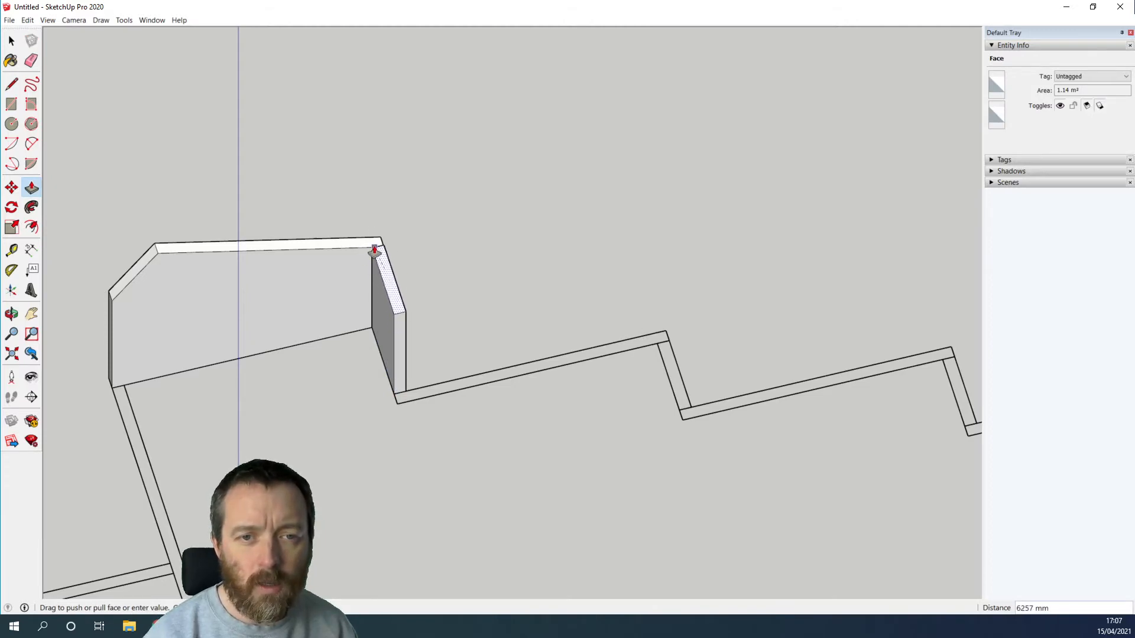
middle_drag(387, 256, 95, 230)
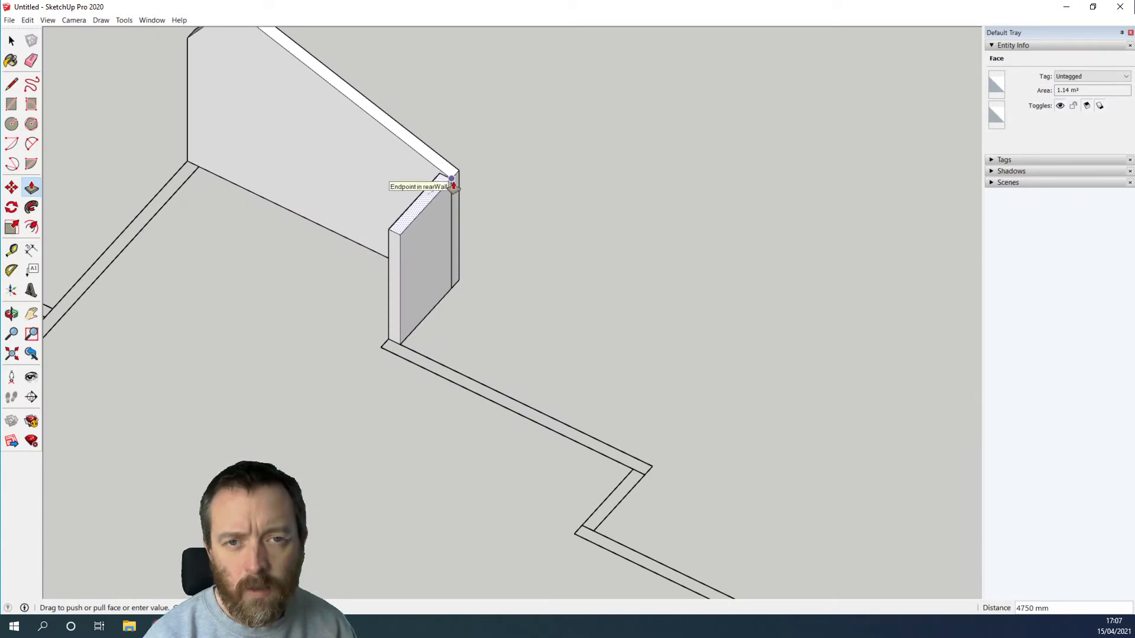
click(448, 181)
click(11, 40)
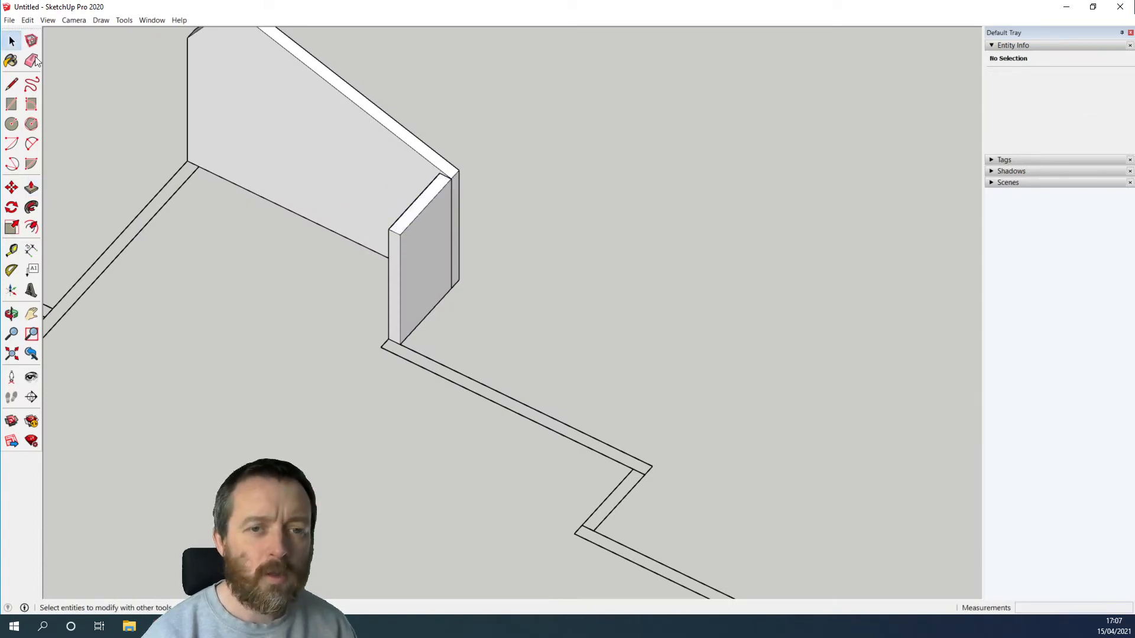
triple_click(417, 253)
right_click(417, 253)
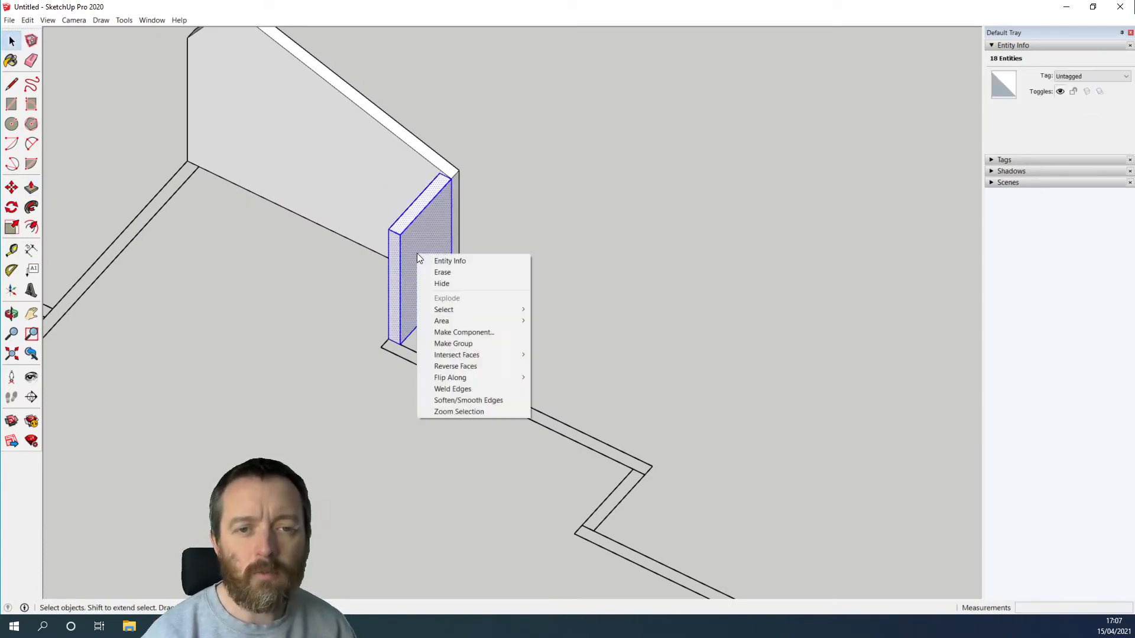
click(455, 343)
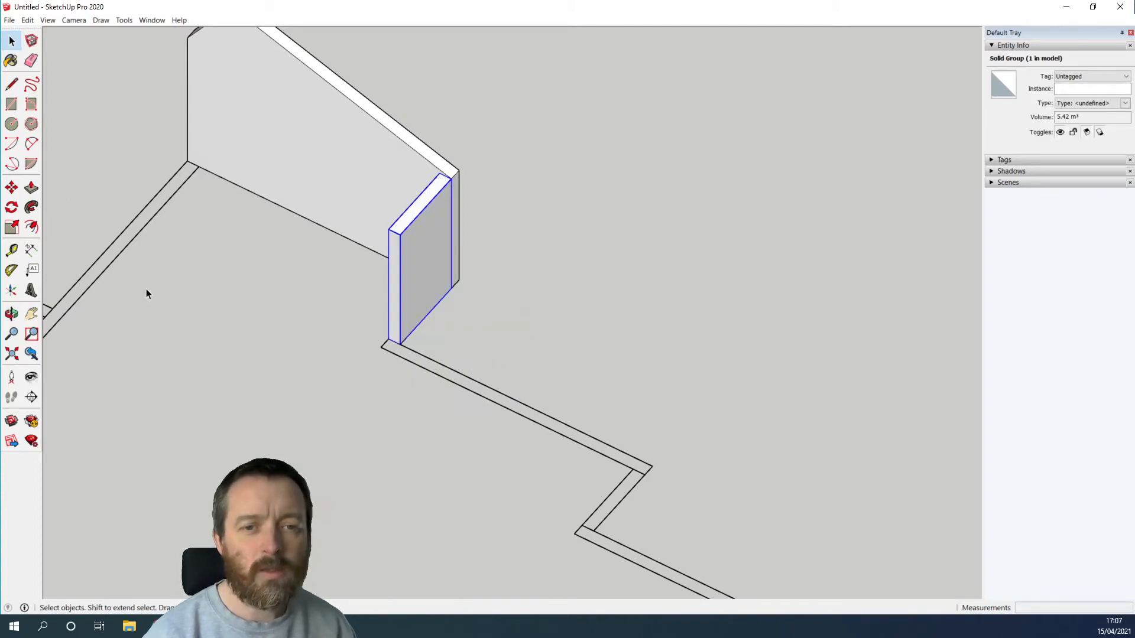
Copy the rearWall together with the connecting side wall about 9535 mm, from the rear wall's lower outer corner onto the side wall's lower end.
middle_drag(146, 293, 332, 340)
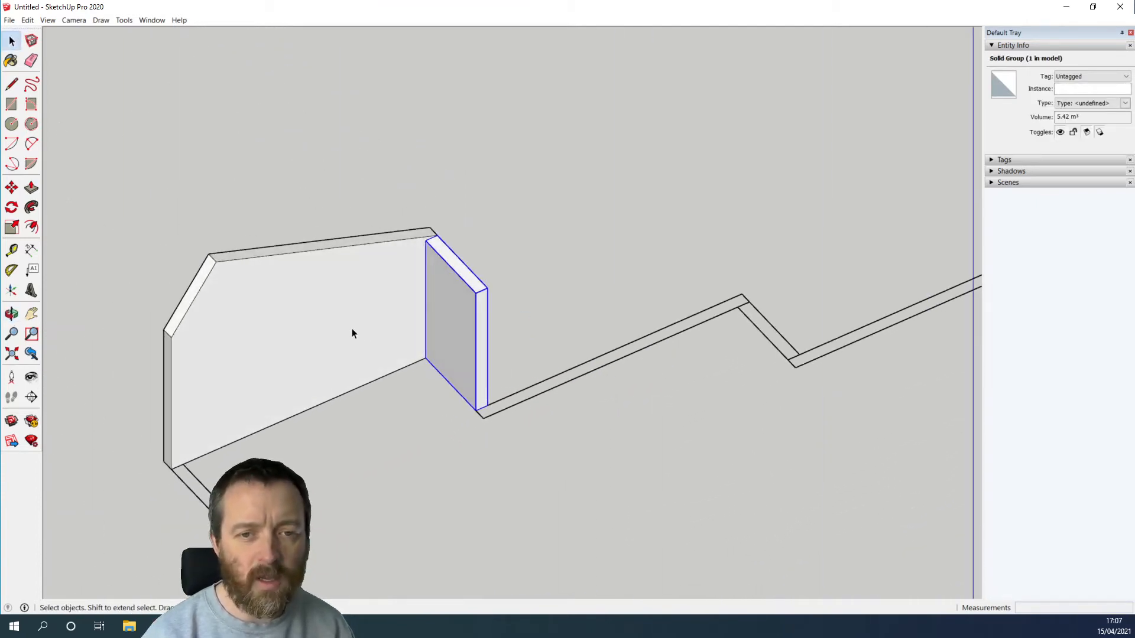
shift+click(348, 343)
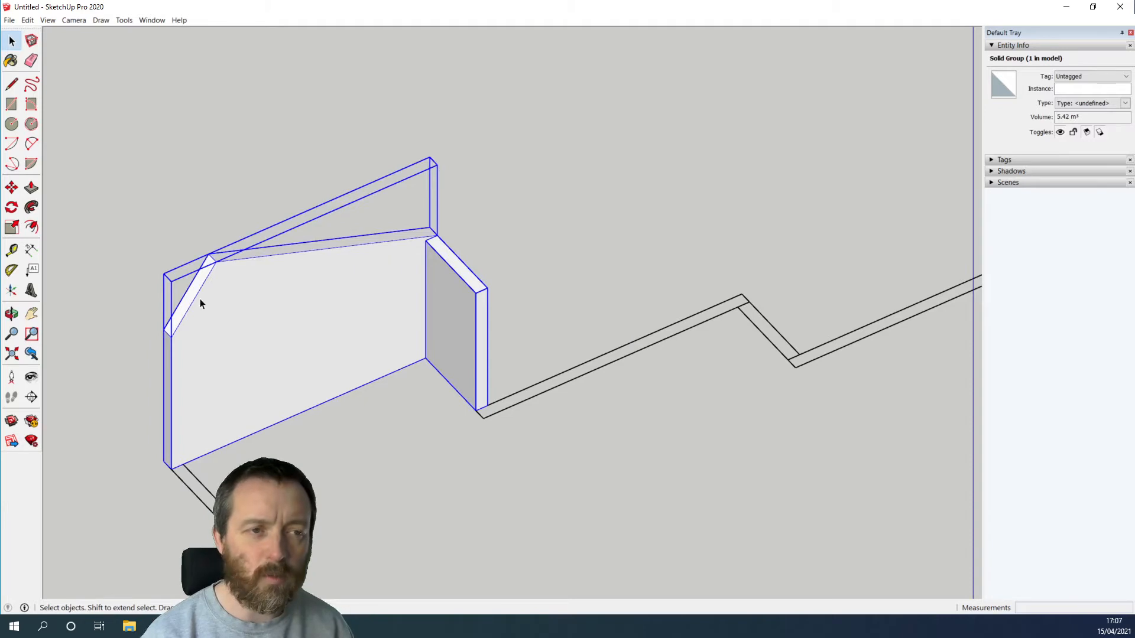
click(11, 189)
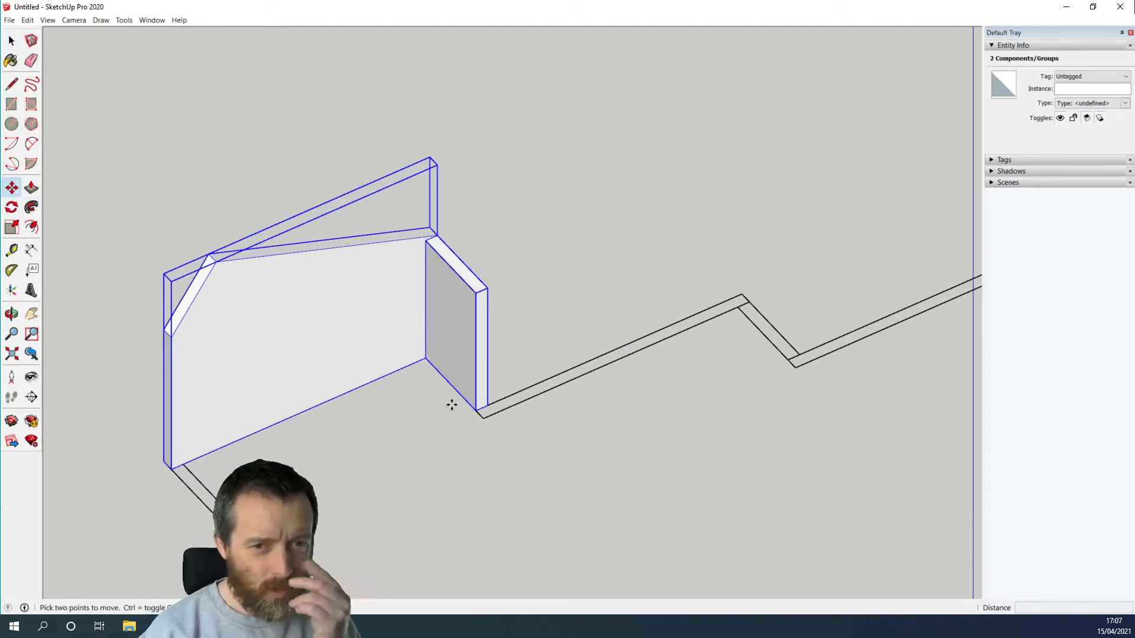
click(164, 461)
key(ctrl)
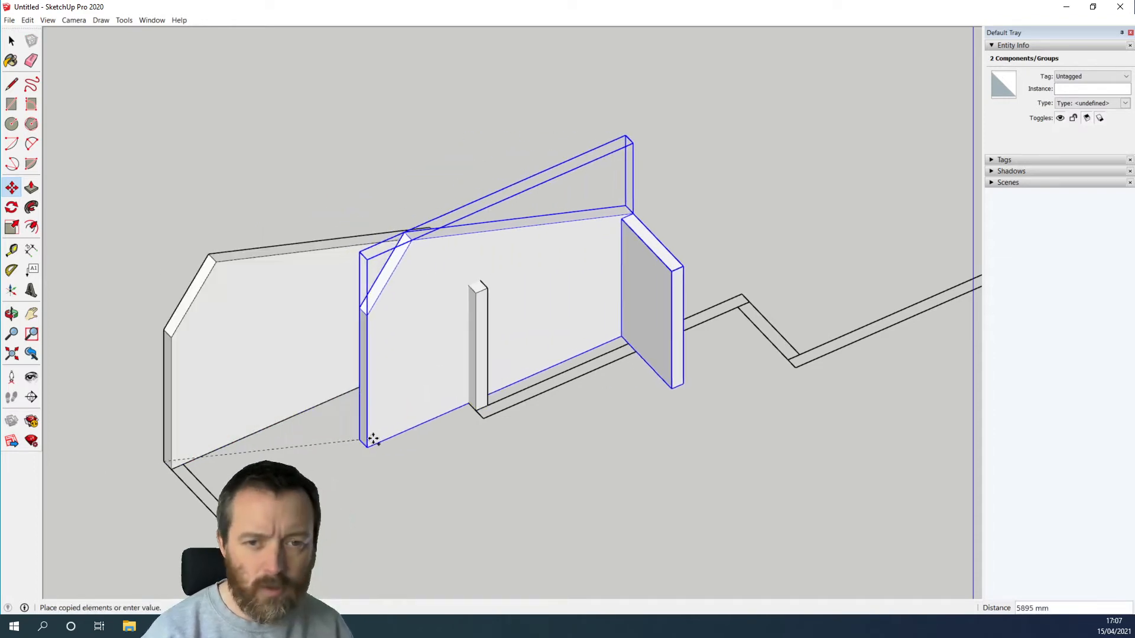
click(480, 409)
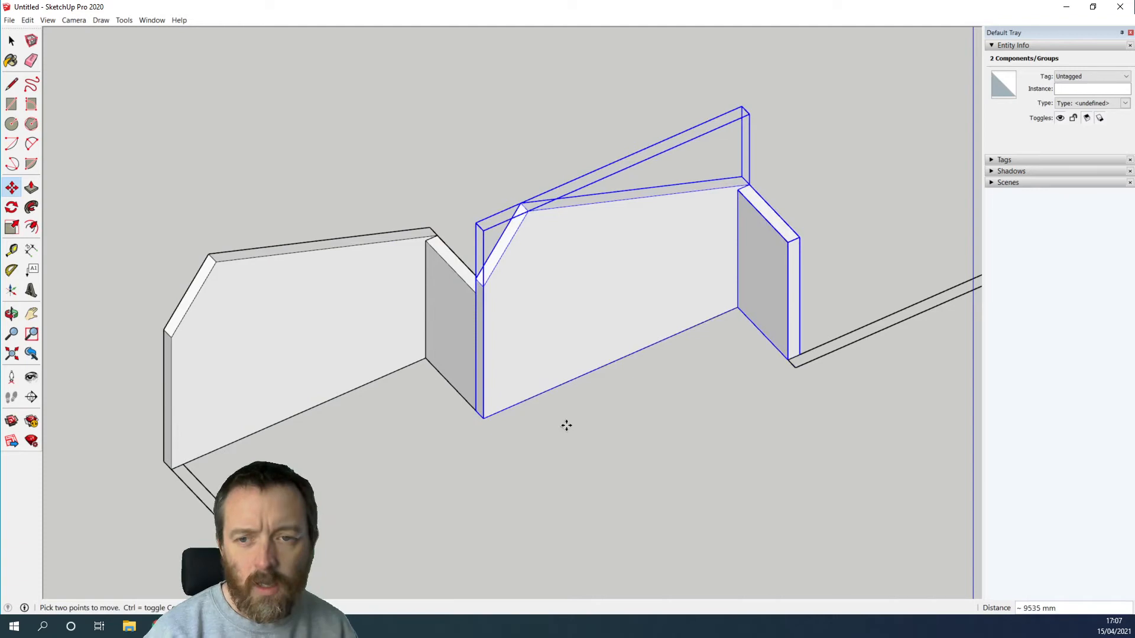
Make two more copies of the rear and side wall pair, each offset about 9535 mm from the previous bay.
click(476, 408)
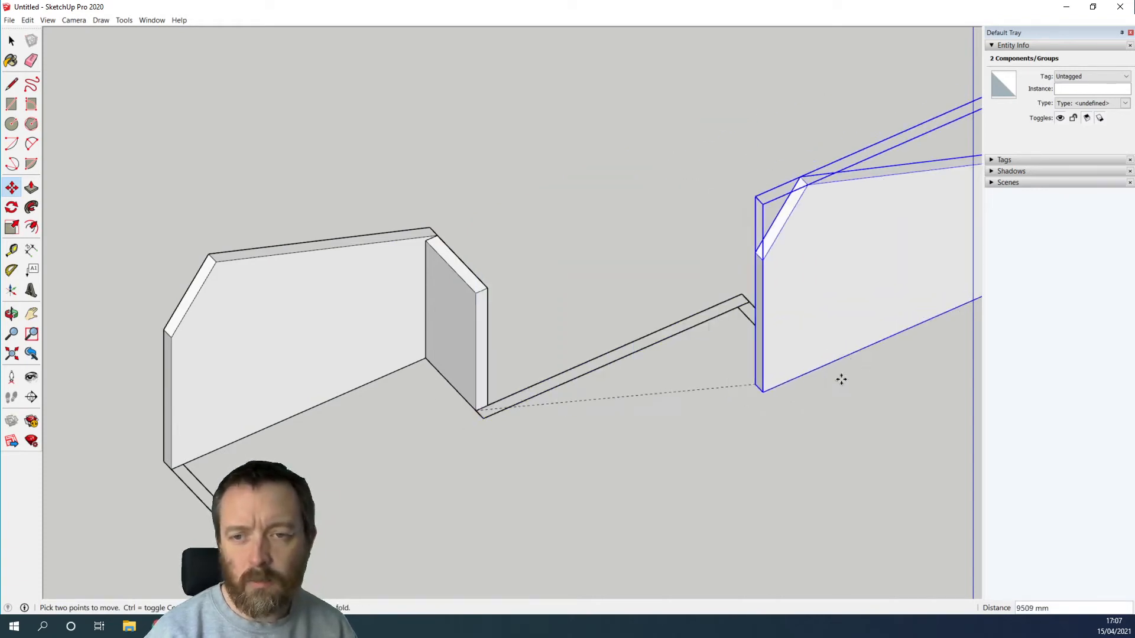
key(ctrl)
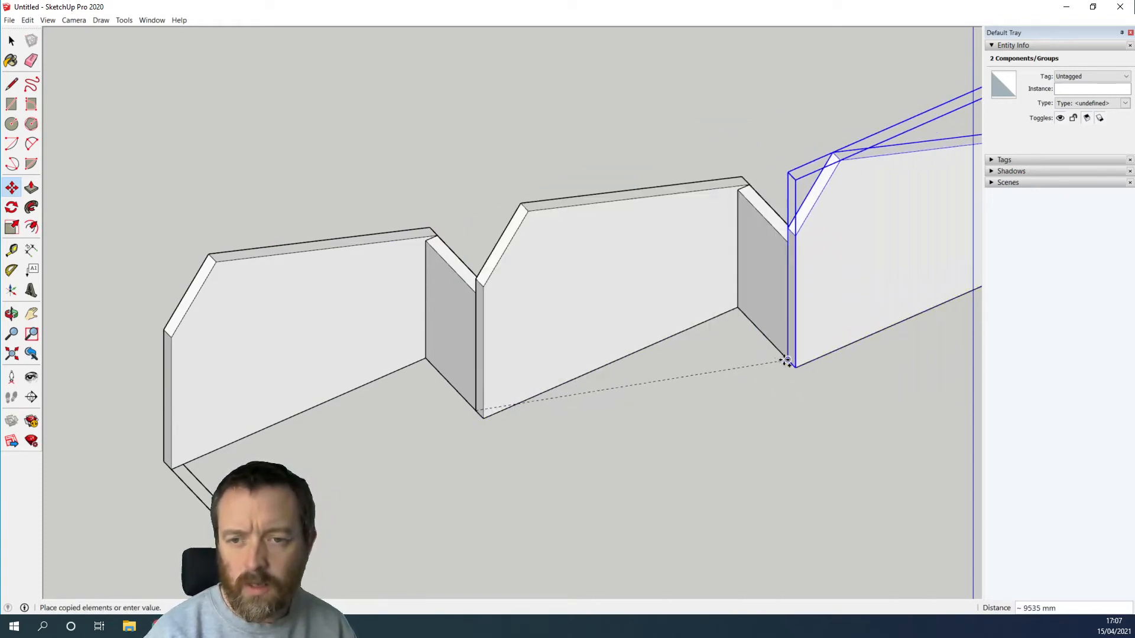
shift+middle_drag(834, 363, 176, 437)
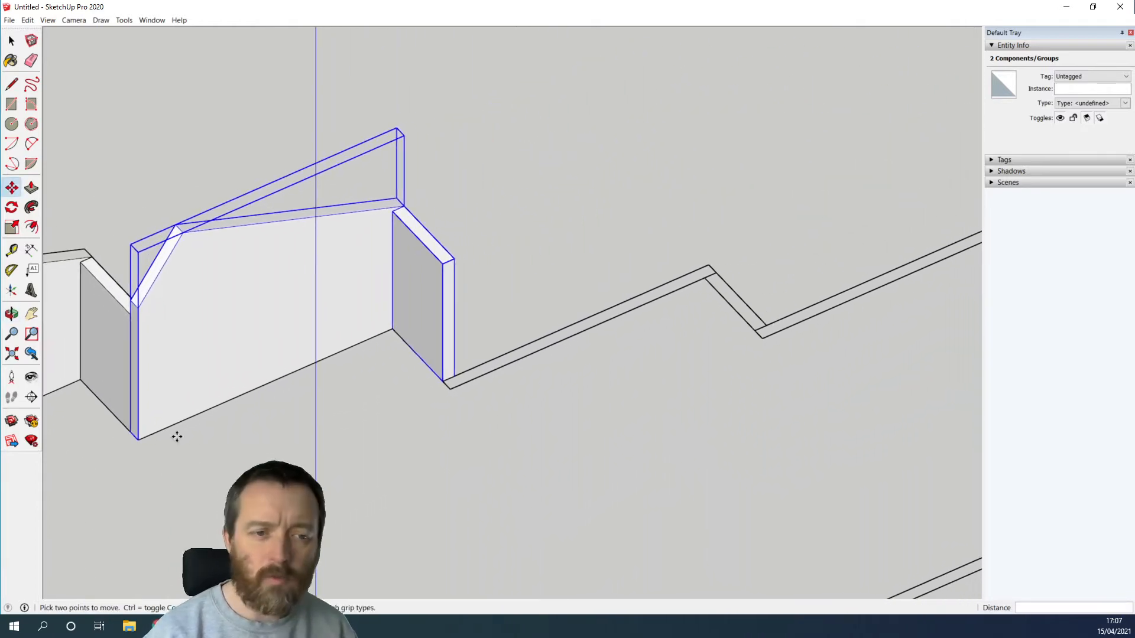
click(129, 432)
key(ctrl)
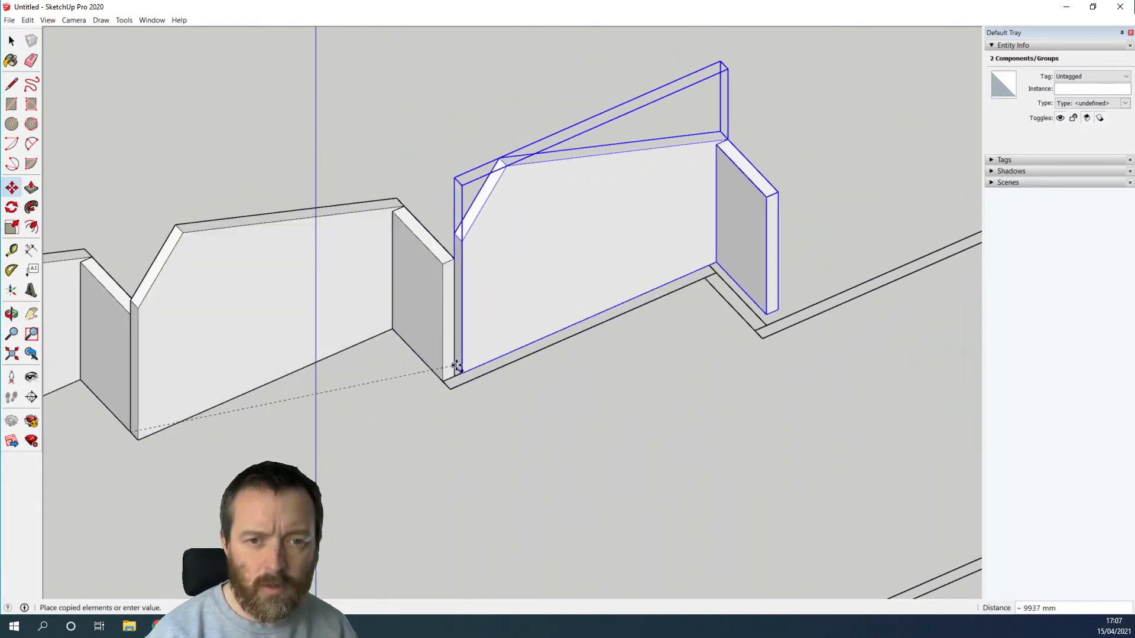
click(459, 379)
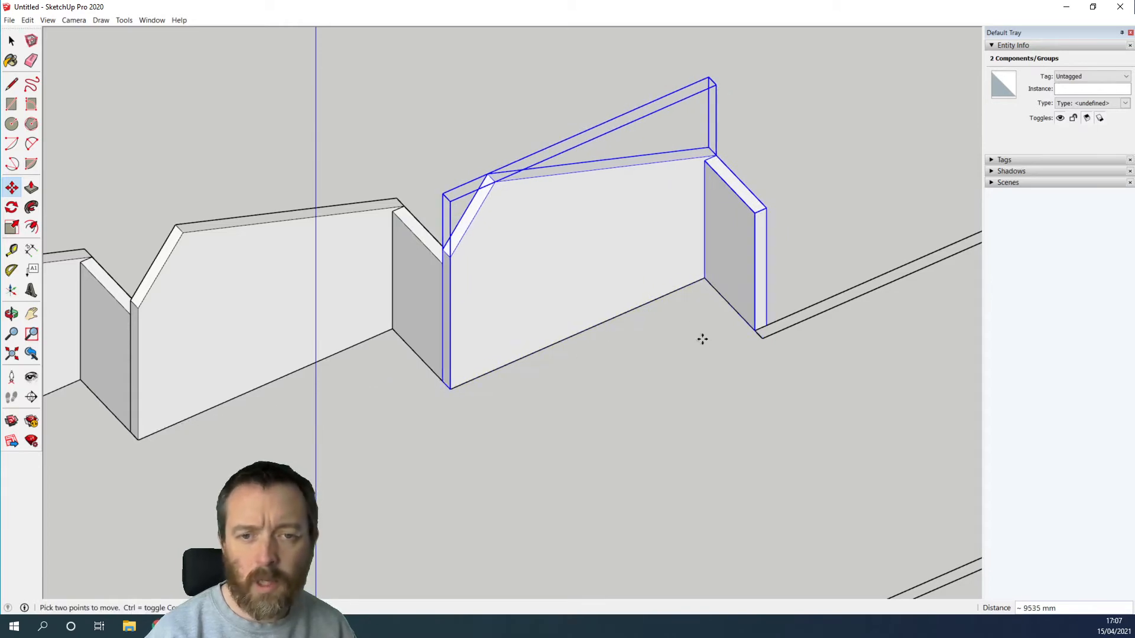
Copy the last rear and side wall pair once more, from its lower outer corner onto the end of its side wall.
click(443, 380)
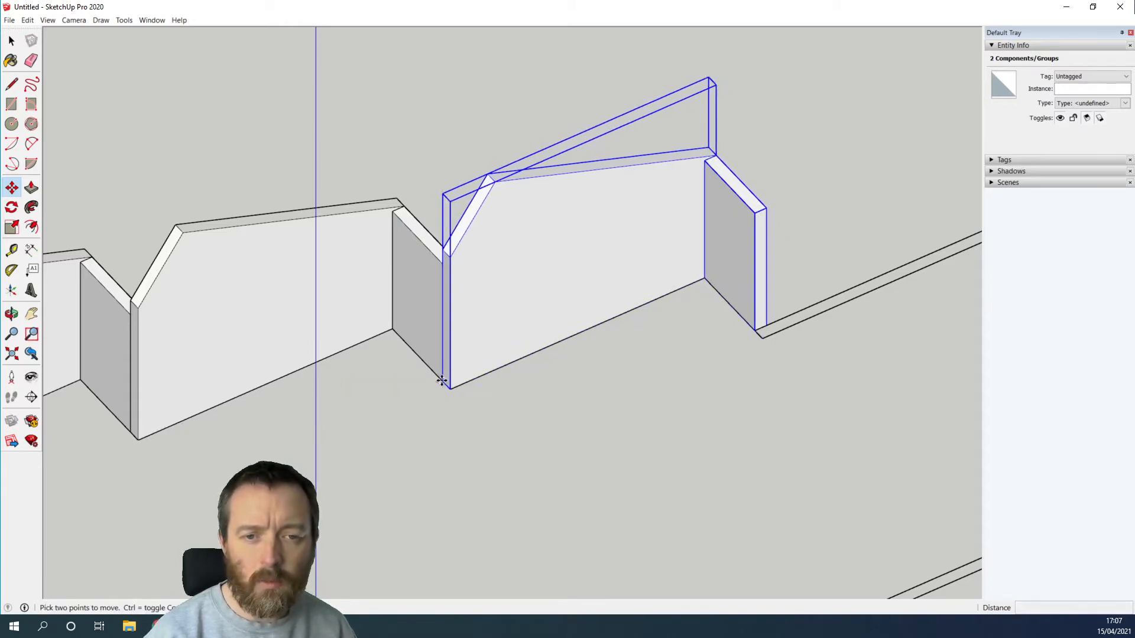
key(ctrl)
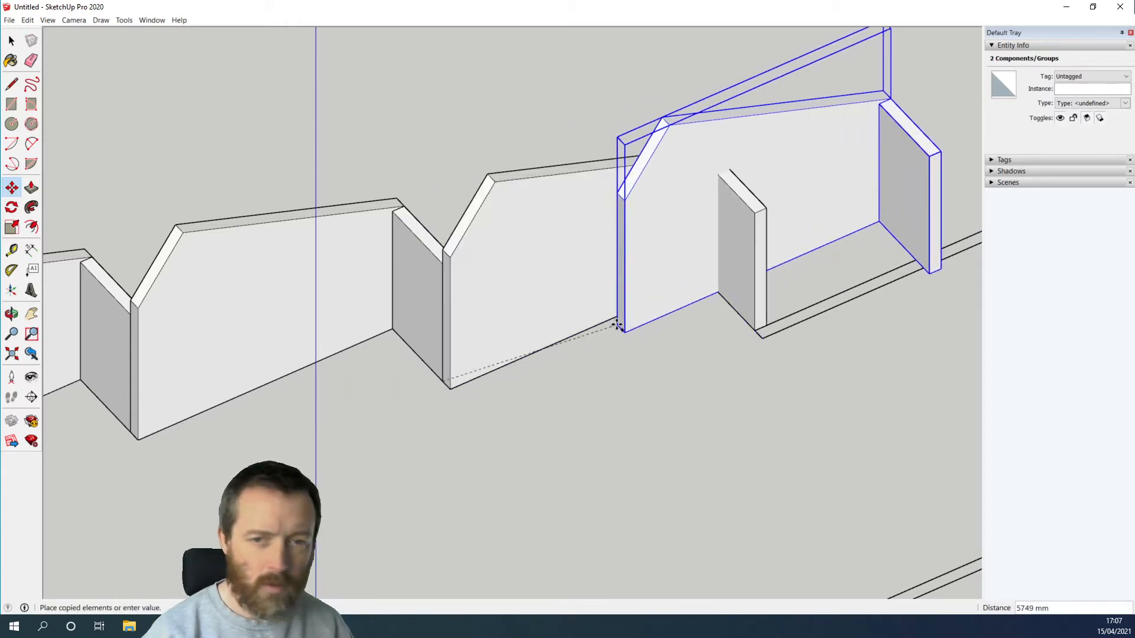
click(757, 332)
Copy the frontWall#1 component about 17221 mm back, from its lower outer corner onto the corner of the plan's parallel inner wall.
scroll(703, 315, down, 5)
middle_drag(703, 315, 309, 210)
scroll(302, 225, down, 4)
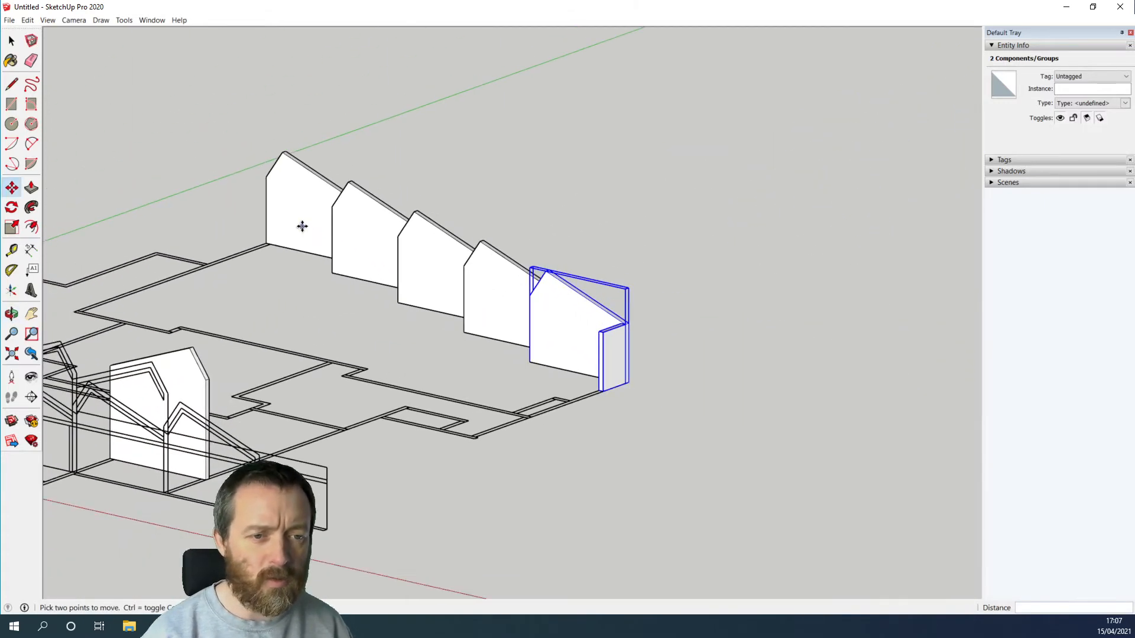
shift+middle_drag(281, 261, 599, 236)
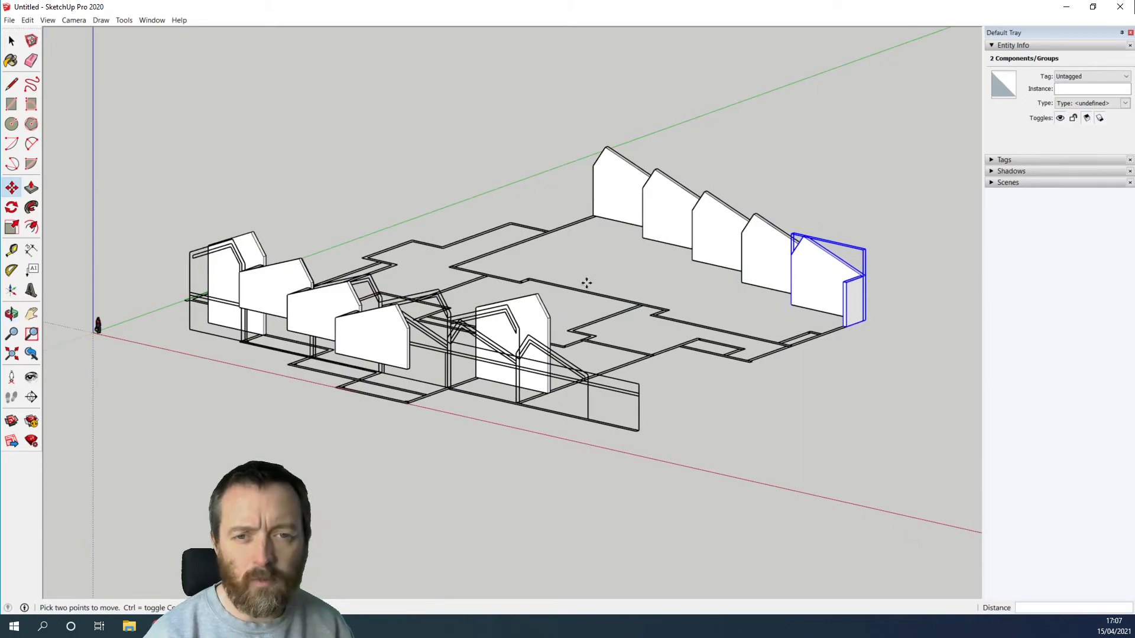
middle_drag(755, 272, 779, 286)
middle_drag(691, 241, 767, 457)
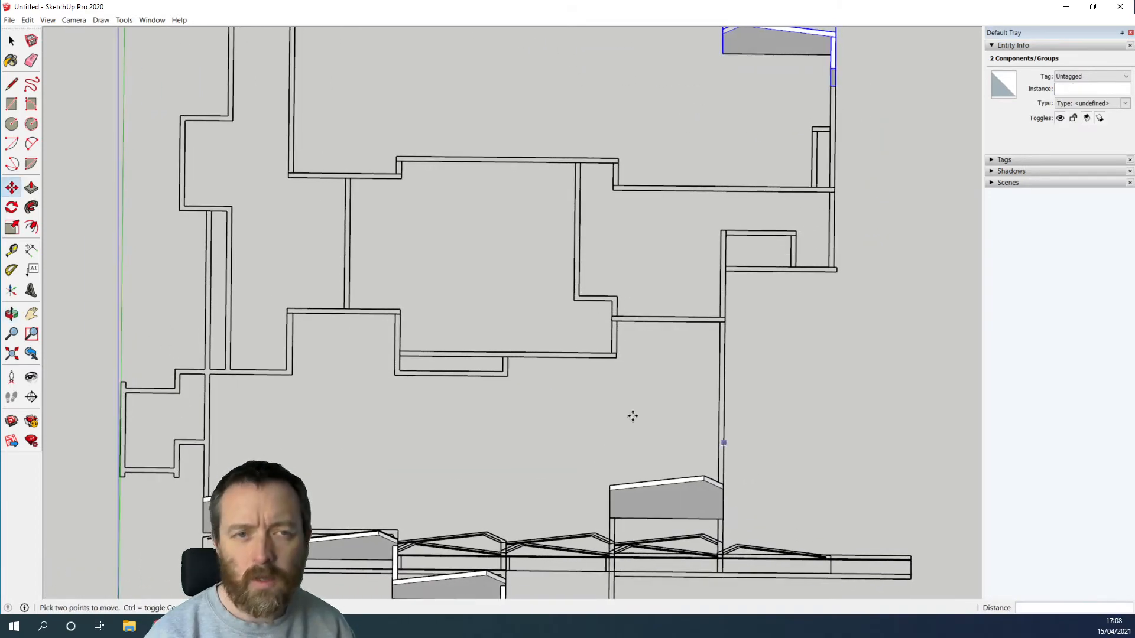
click(10, 42)
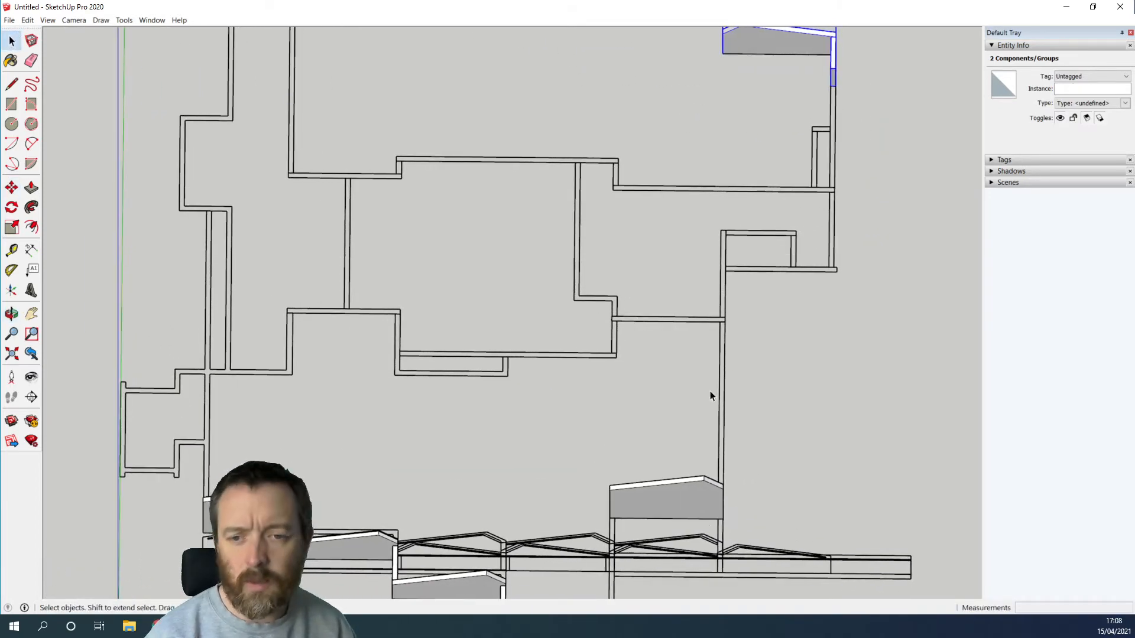
click(714, 496)
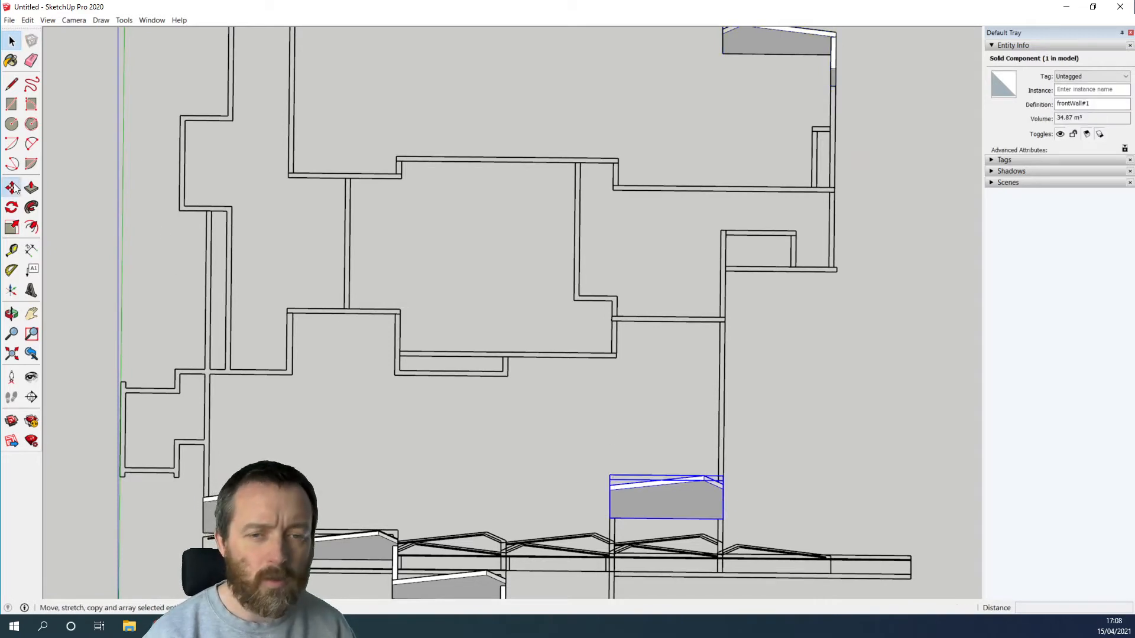
click(723, 520)
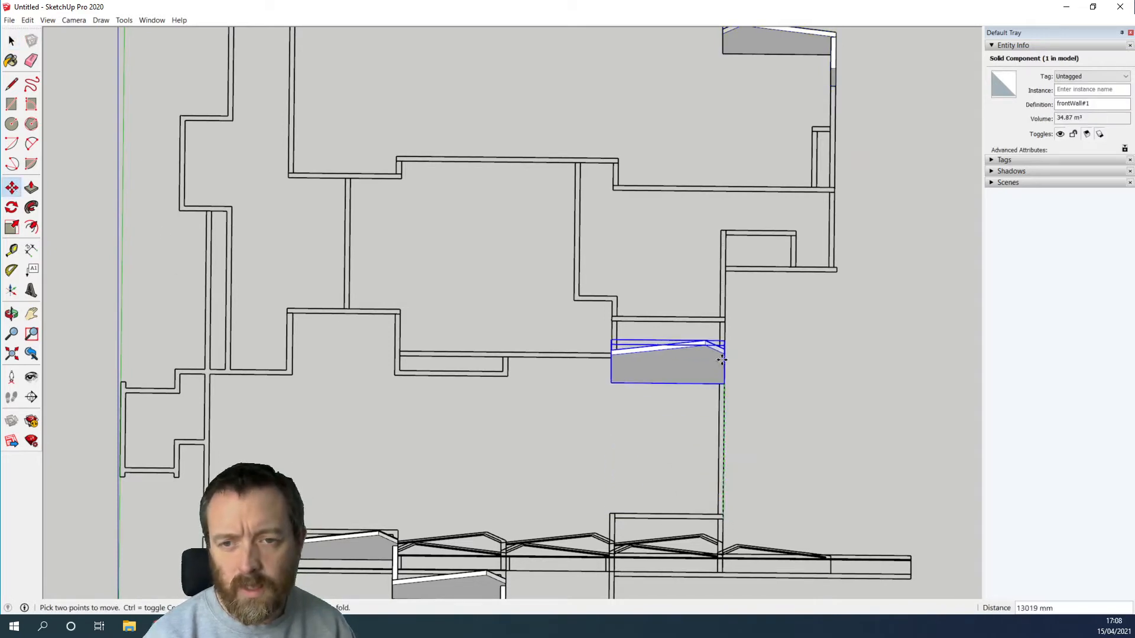
key(ctrl)
click(726, 322)
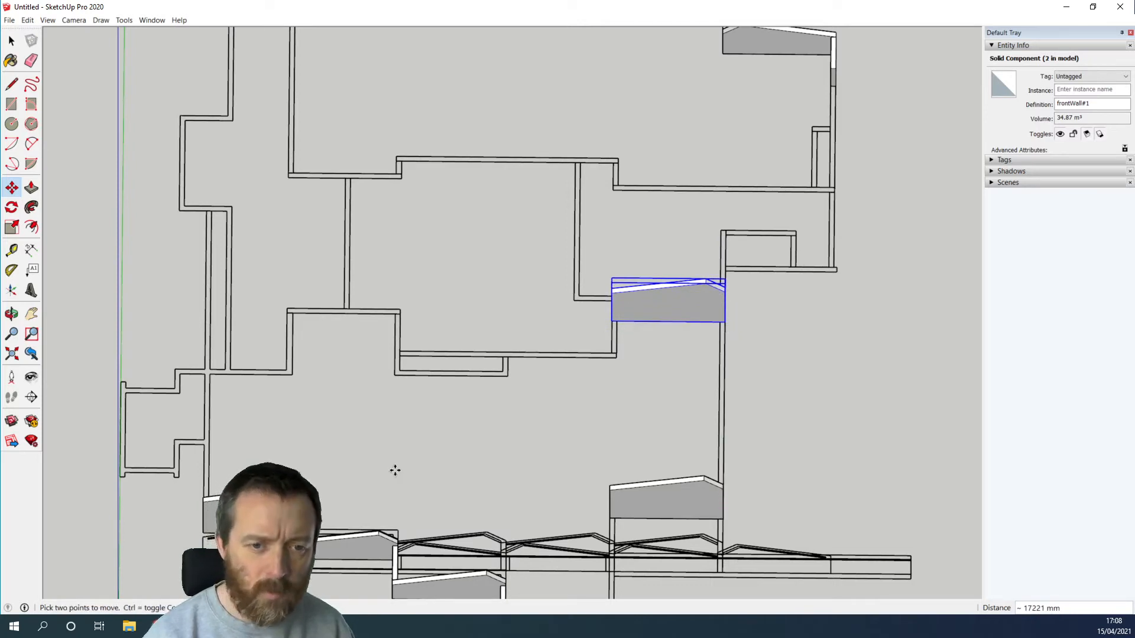
Copy the grouped gable wall at the opposite end of the front about 13888 mm back onto the plan's parallel inner wall.
click(11, 41)
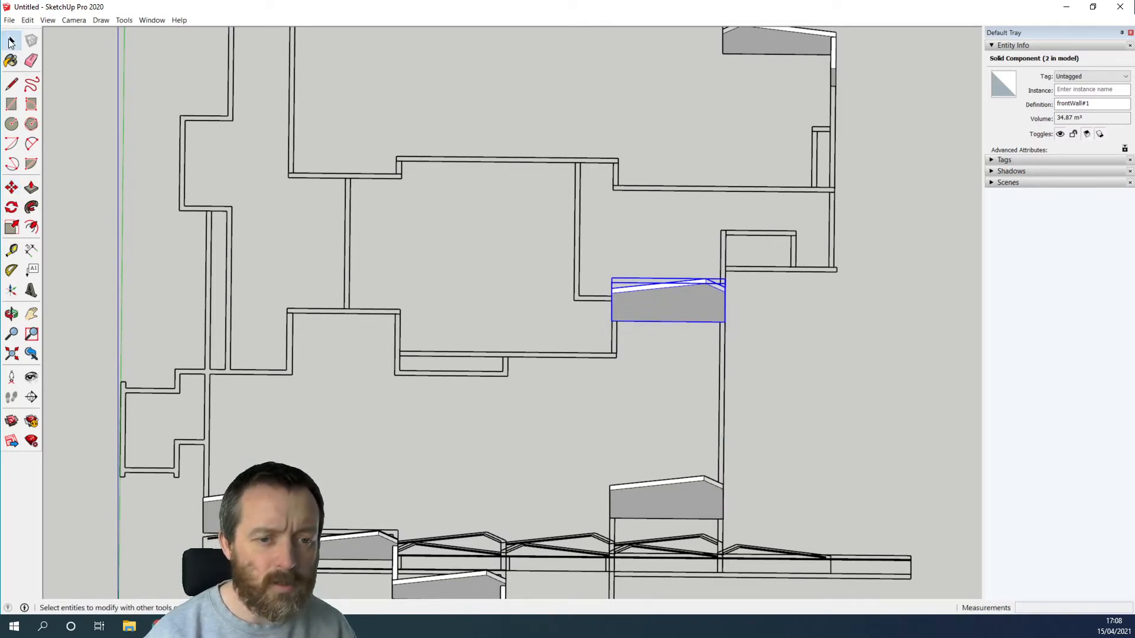
click(237, 517)
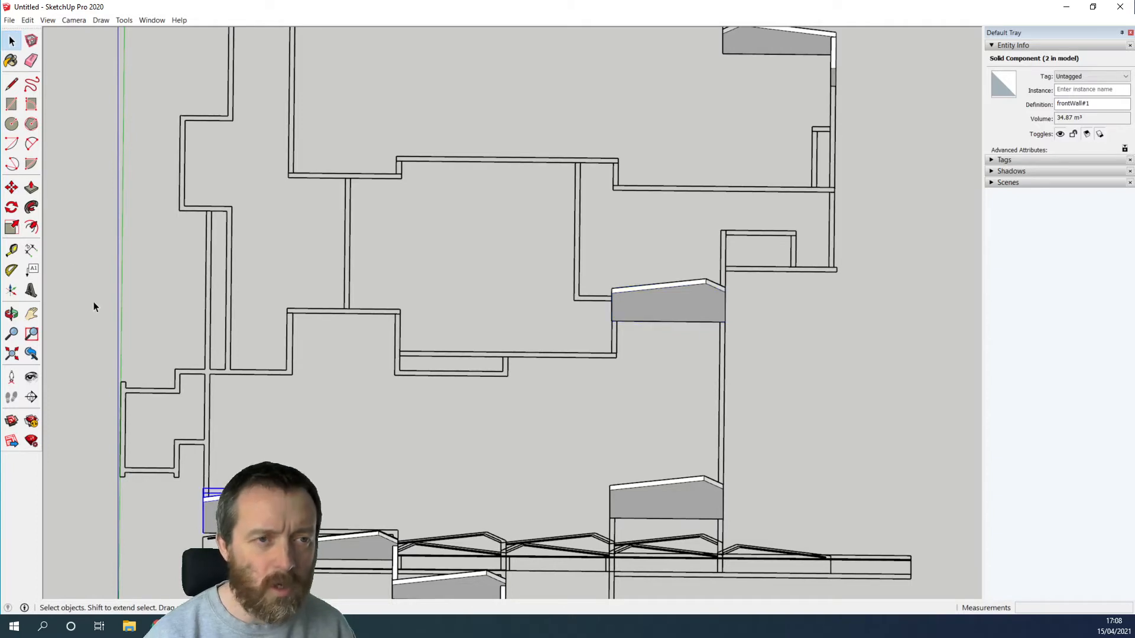
click(12, 188)
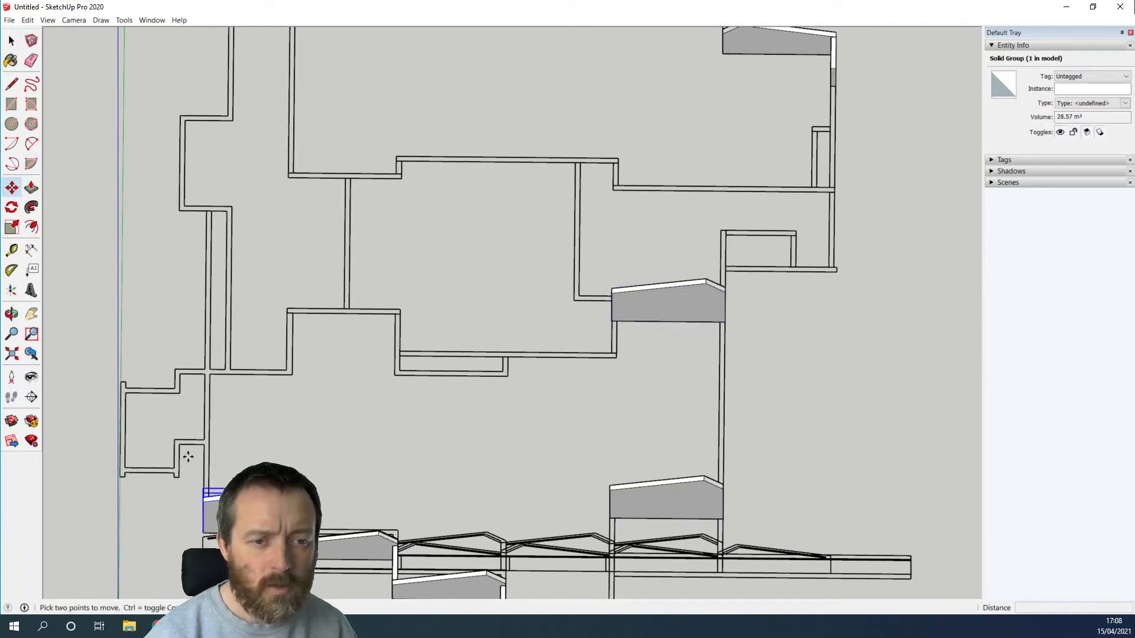
click(204, 531)
key(ctrl)
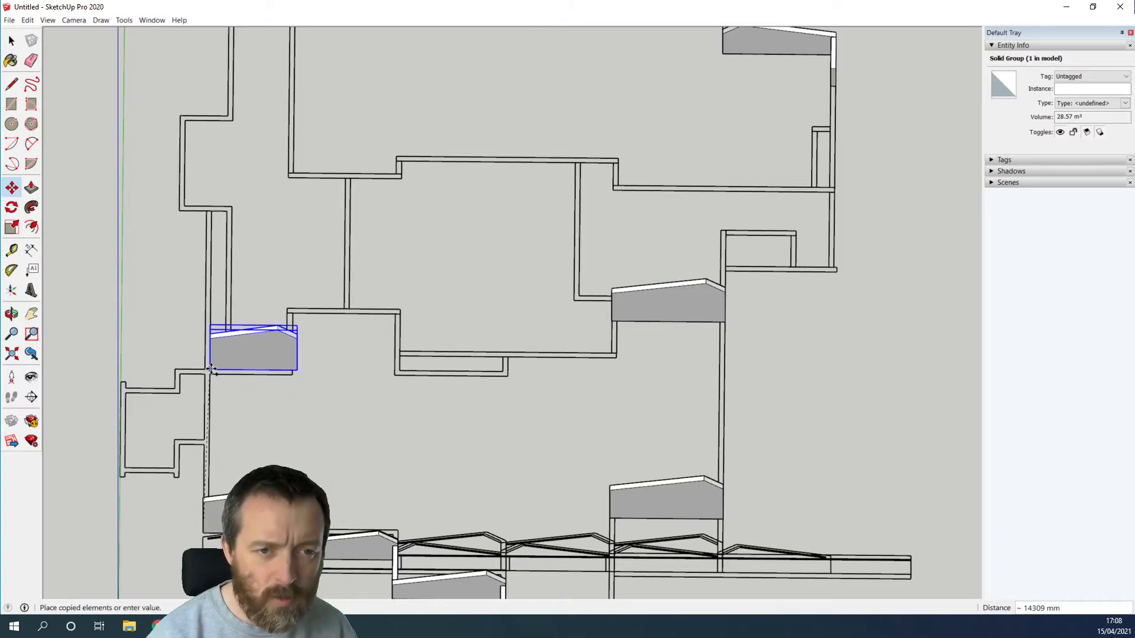
click(208, 371)
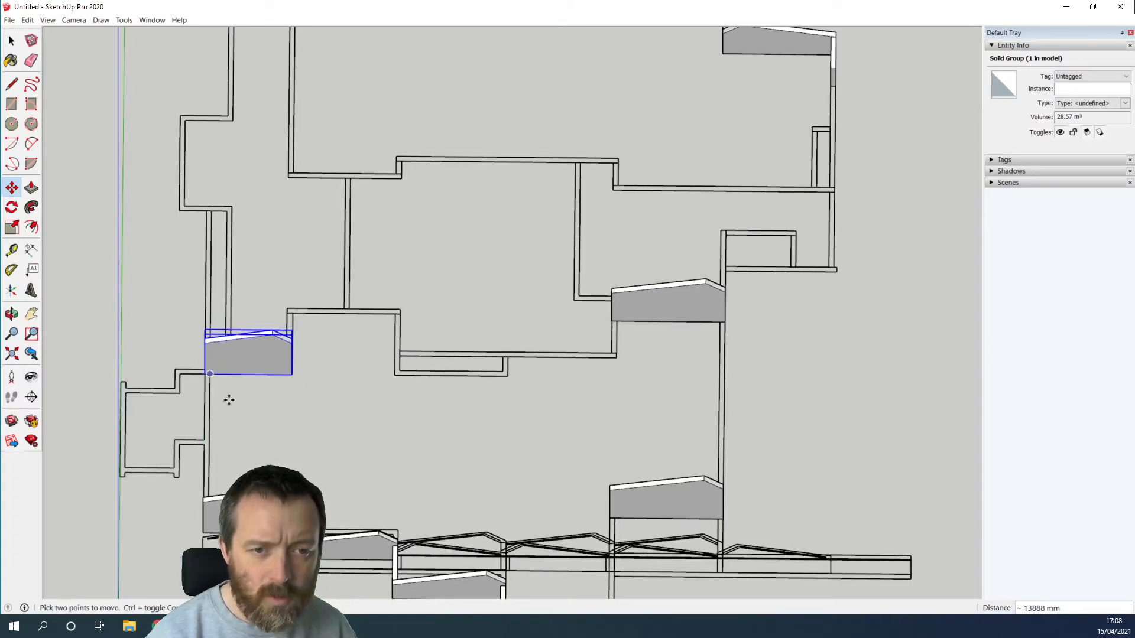
Try to move the frontWall beside the grouped gable wall about 21556 mm along the green axis to the recessed inner wall.
click(11, 41)
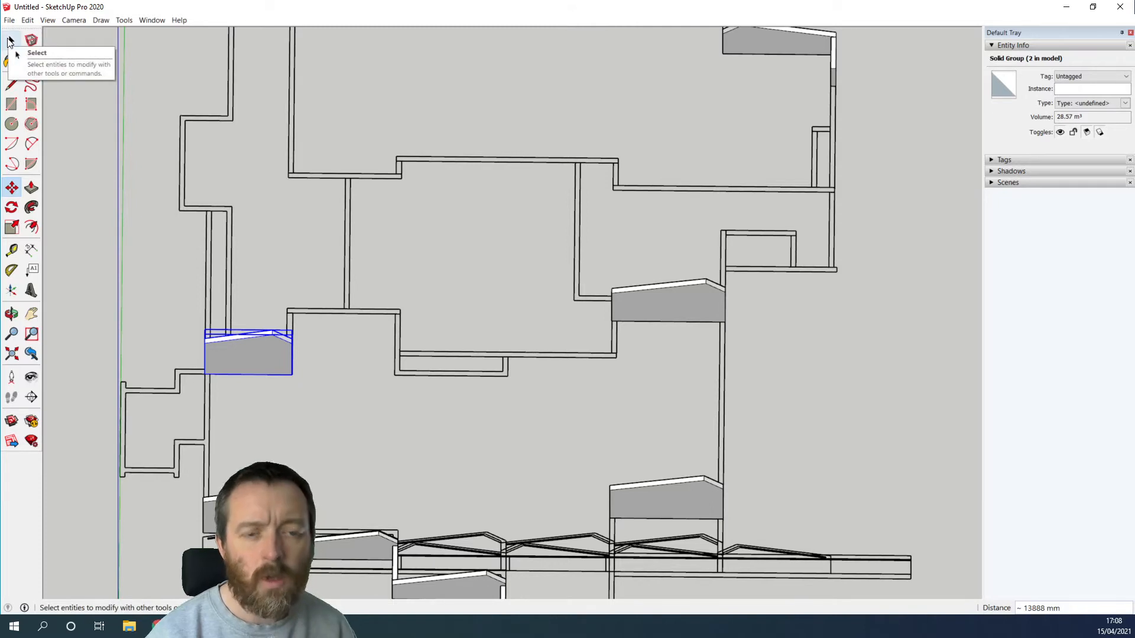
click(346, 548)
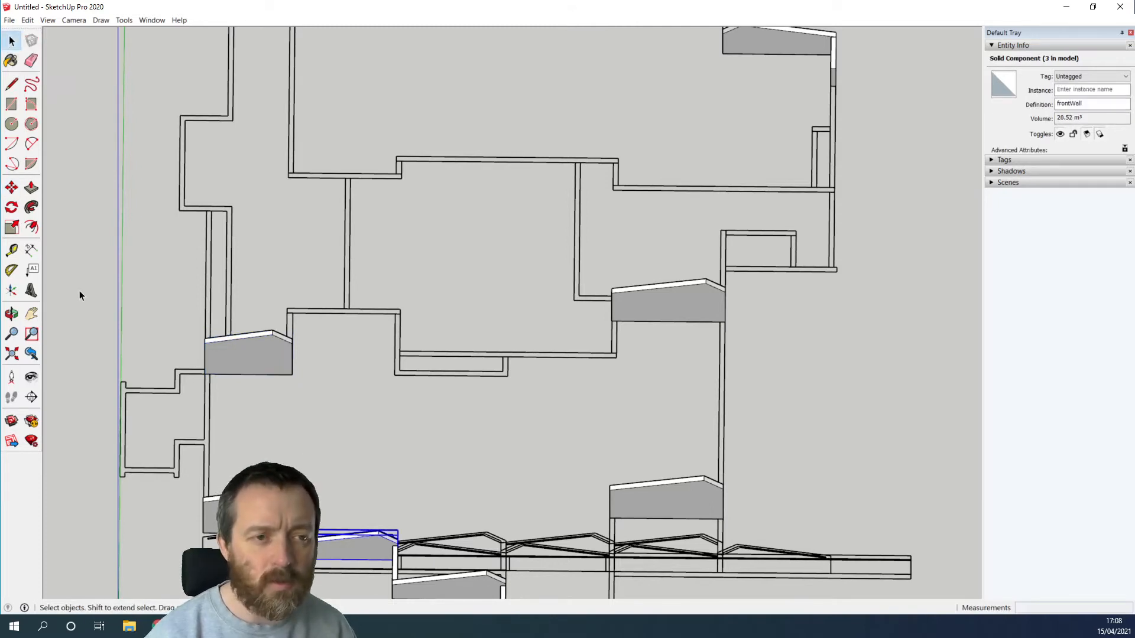
click(11, 188)
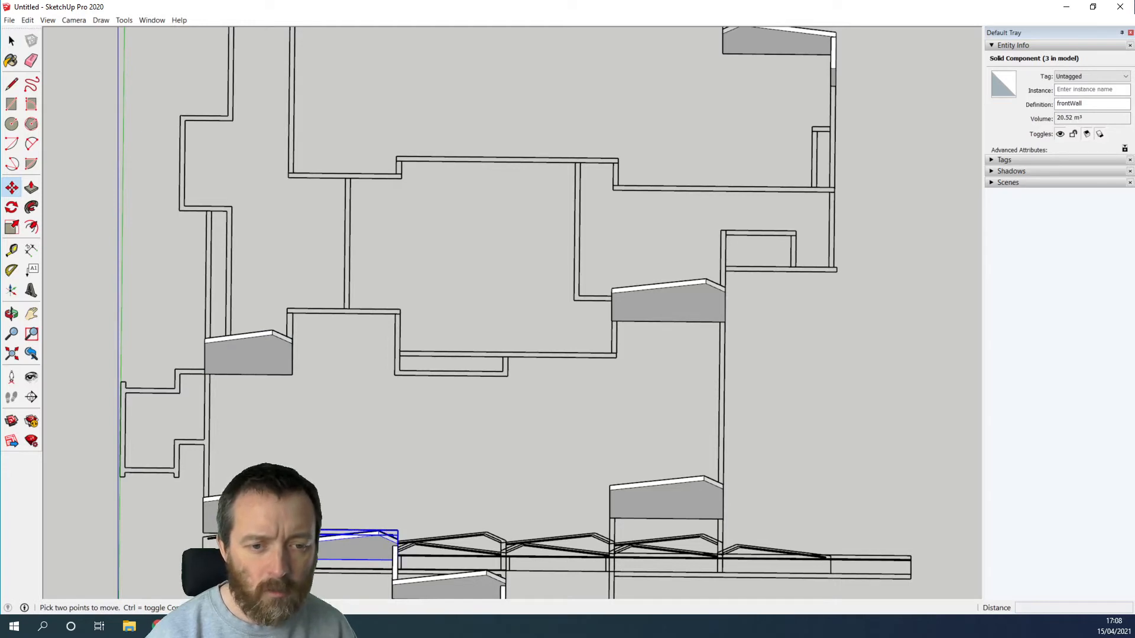
click(317, 559)
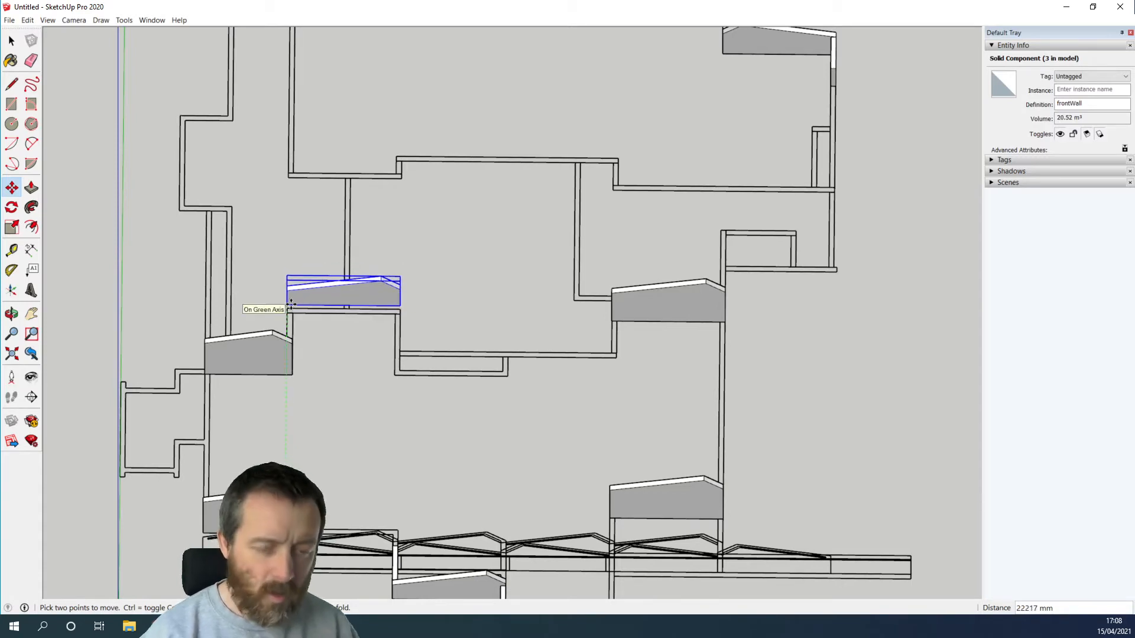
key(Escape)
key(Right)
key(Left)
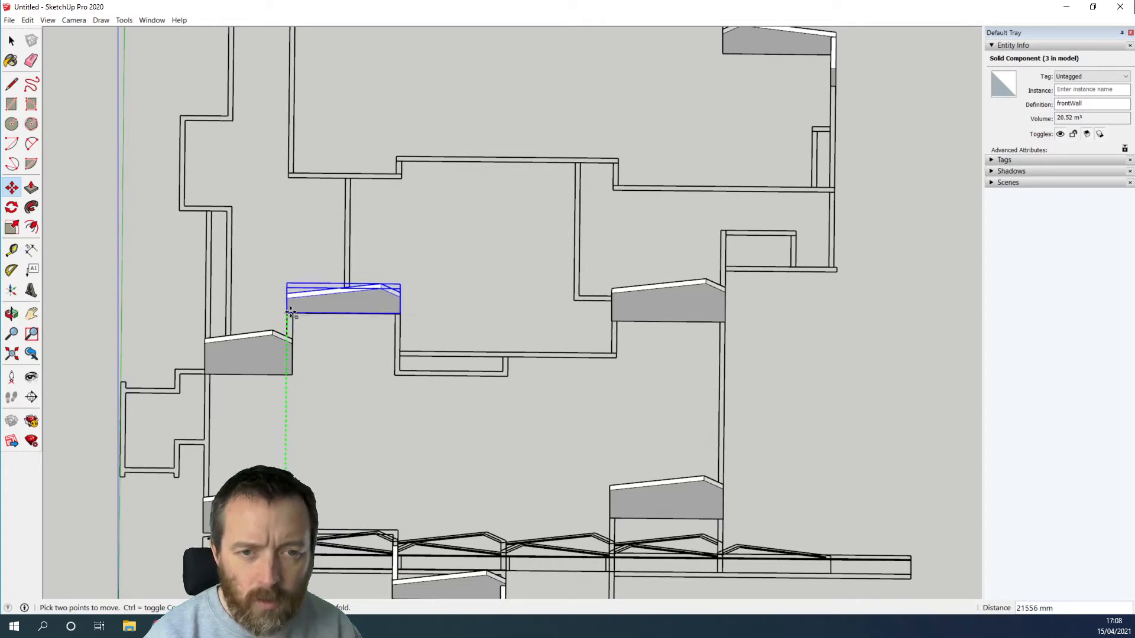
Switch to the top view and shift the moved frontWall about 1181 mm along the green axis onto the recessed wall outline.
click(63, 20)
mouse_move(142, 58)
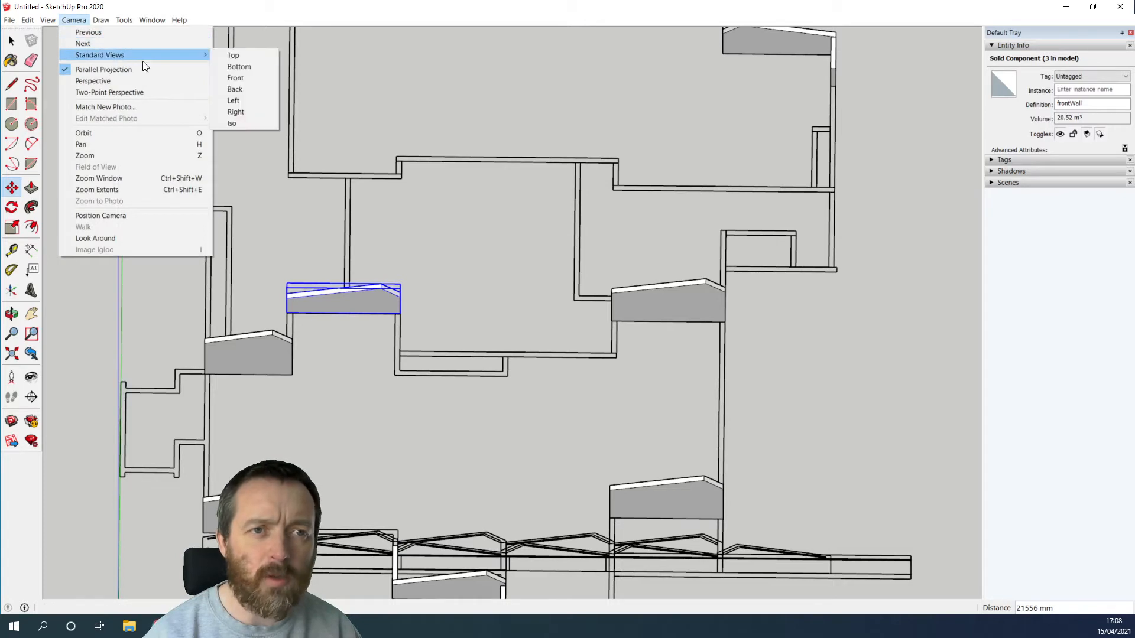
click(237, 55)
scroll(284, 285, up, 5)
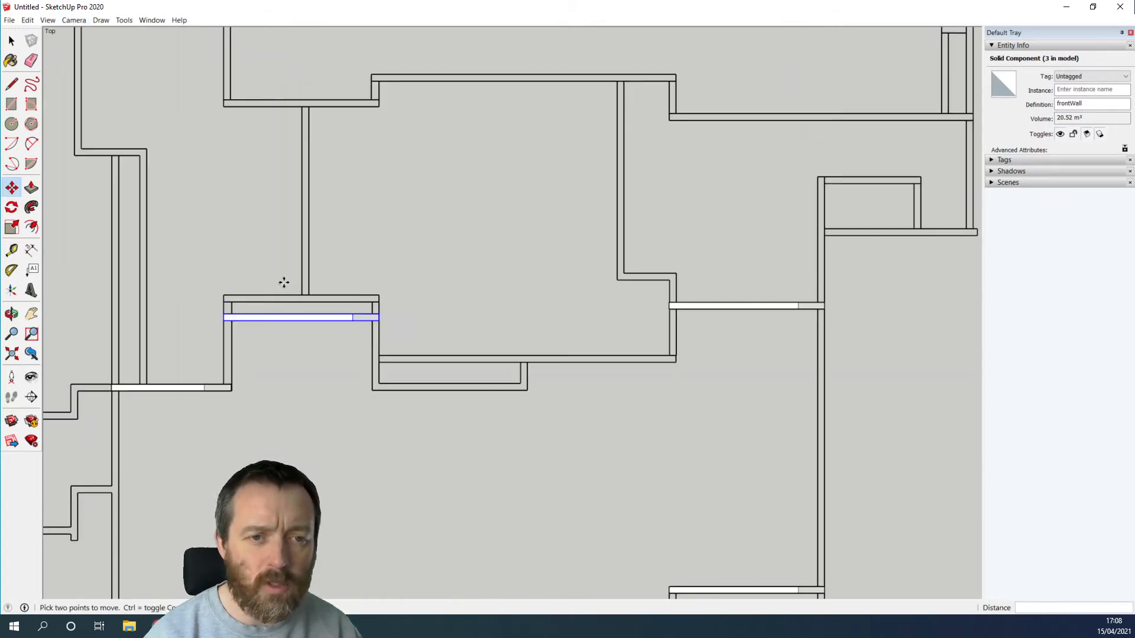
click(267, 320)
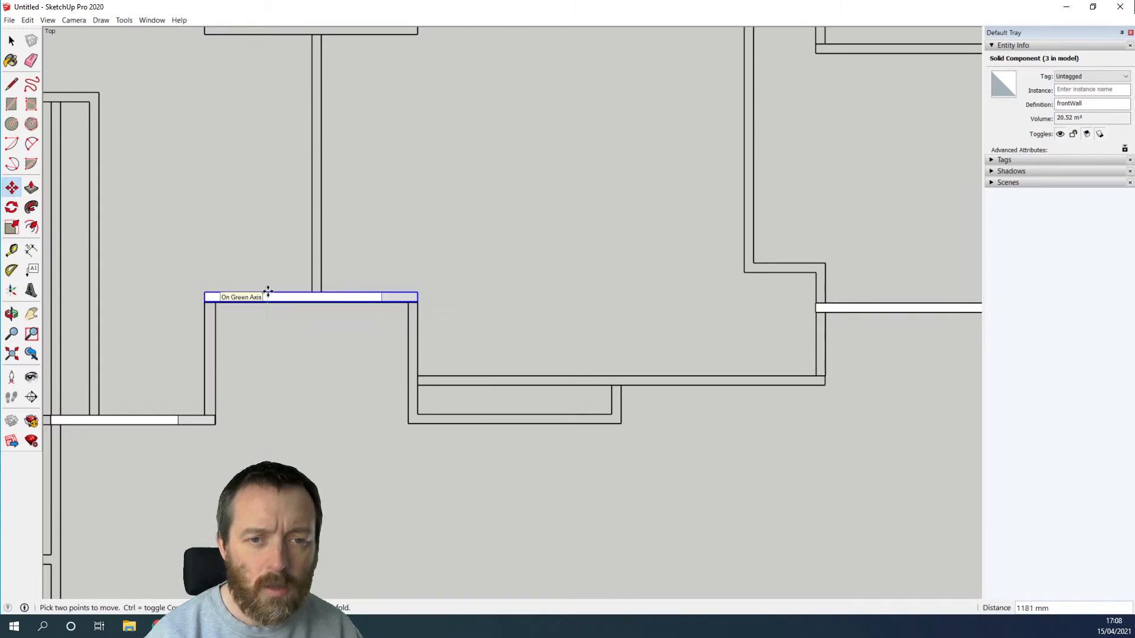
Check the moved frontWall in 3D and undo its moves.
scroll(419, 293, down, 3)
middle_drag(473, 405, 385, 66)
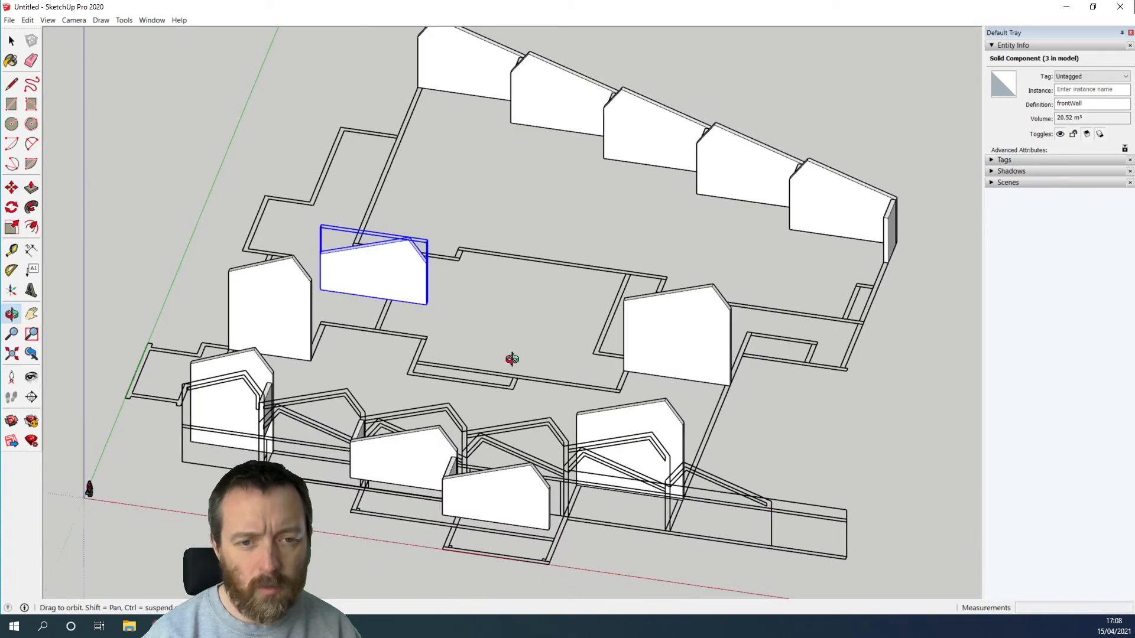
mouse_move(512, 362)
middle_down()
mouse_move(615, 345)
mouse_move(714, 417)
mouse_move(494, 370)
middle_up()
key(ctrl+z)
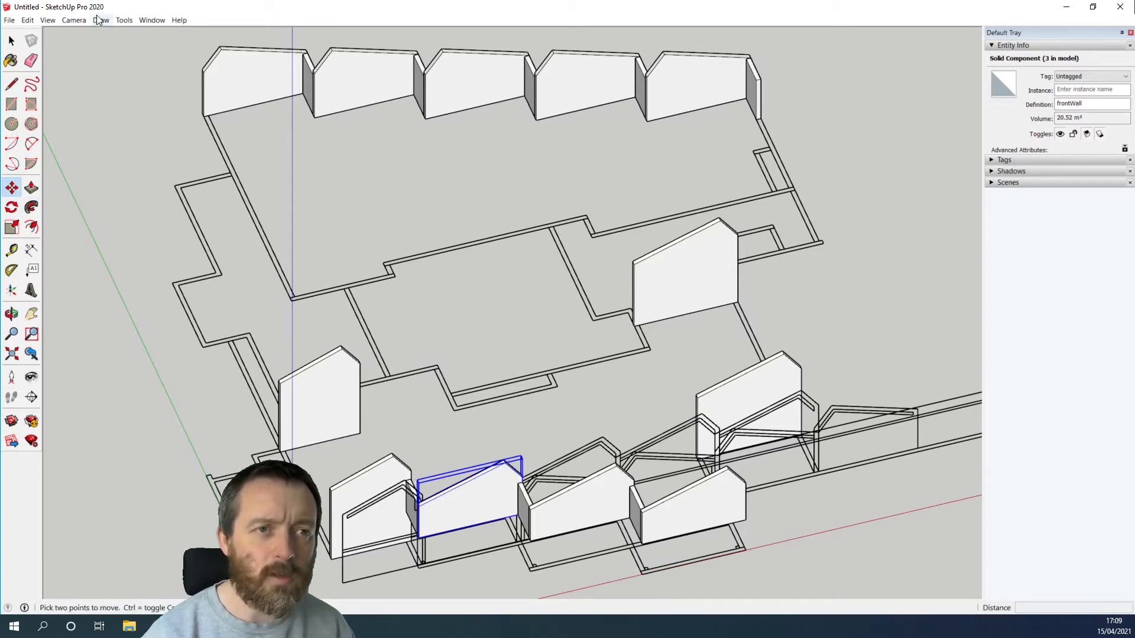
In the top view, copy the selected frontWall about 22683 mm along the green axis onto the plan's recessed inner wall.
click(75, 20)
mouse_move(94, 55)
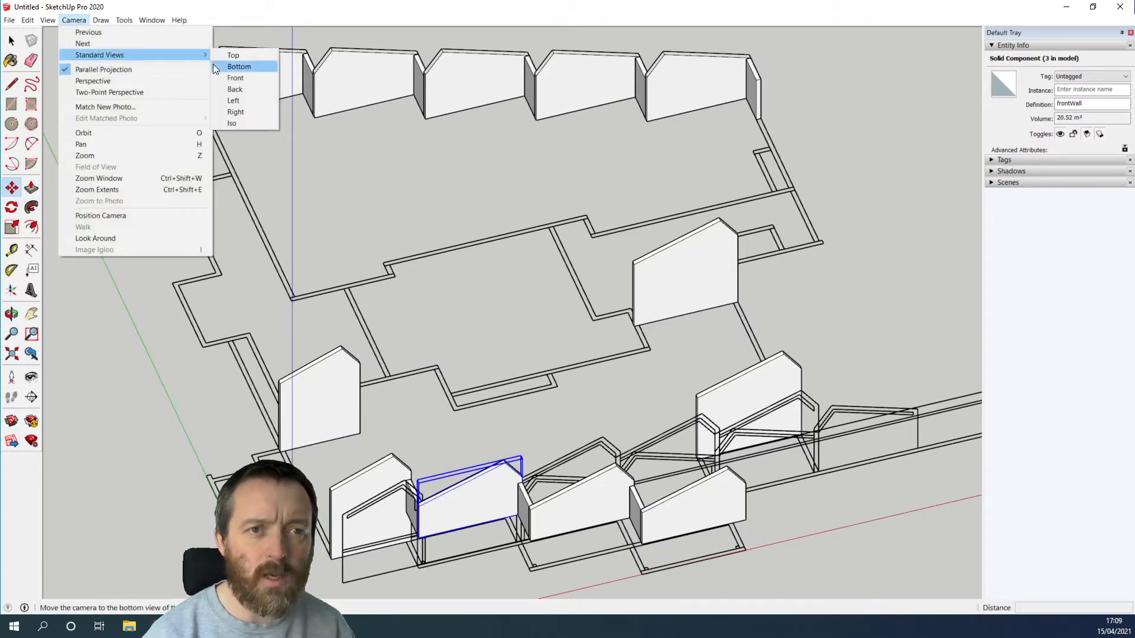
click(222, 55)
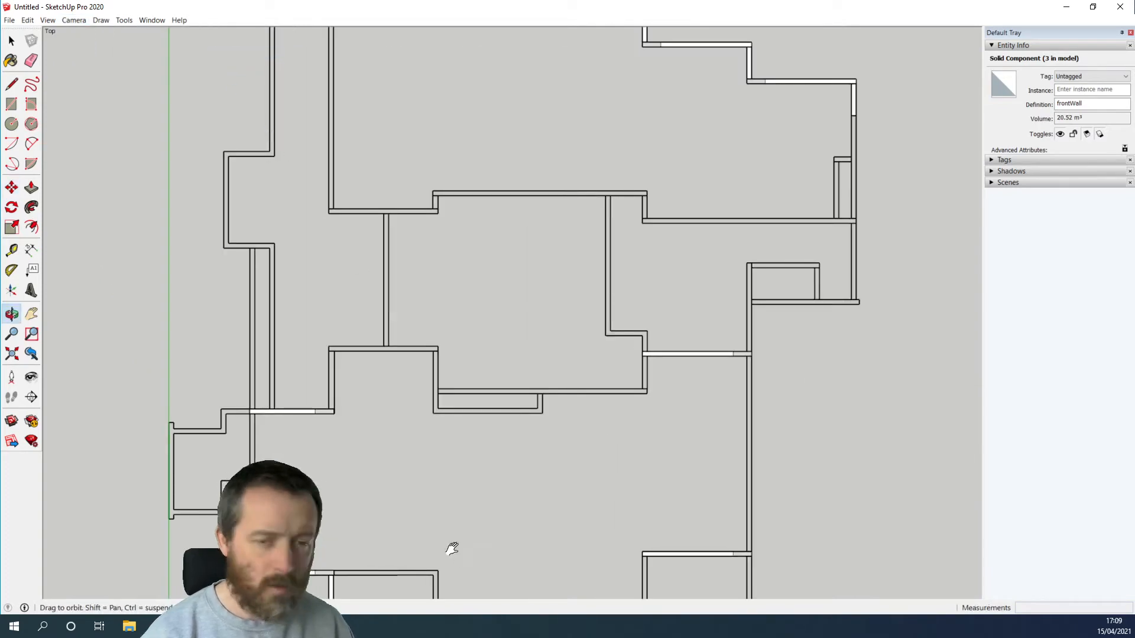
shift+middle_drag(453, 548, 402, 326)
click(314, 384)
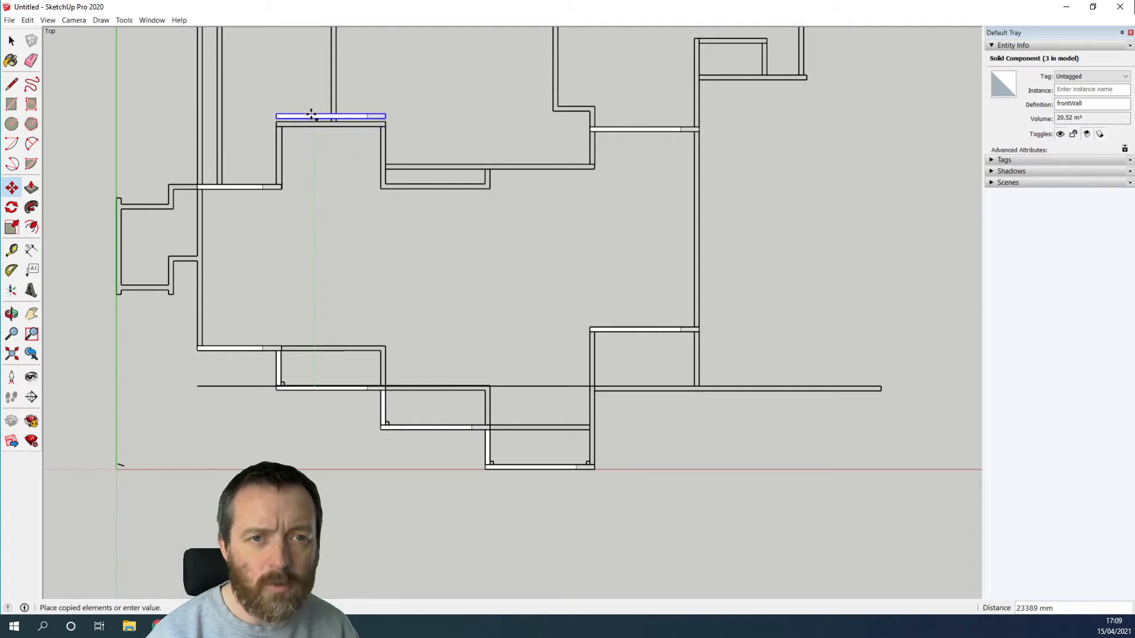
scroll(313, 120, up, 1)
scroll(315, 121, up, 3)
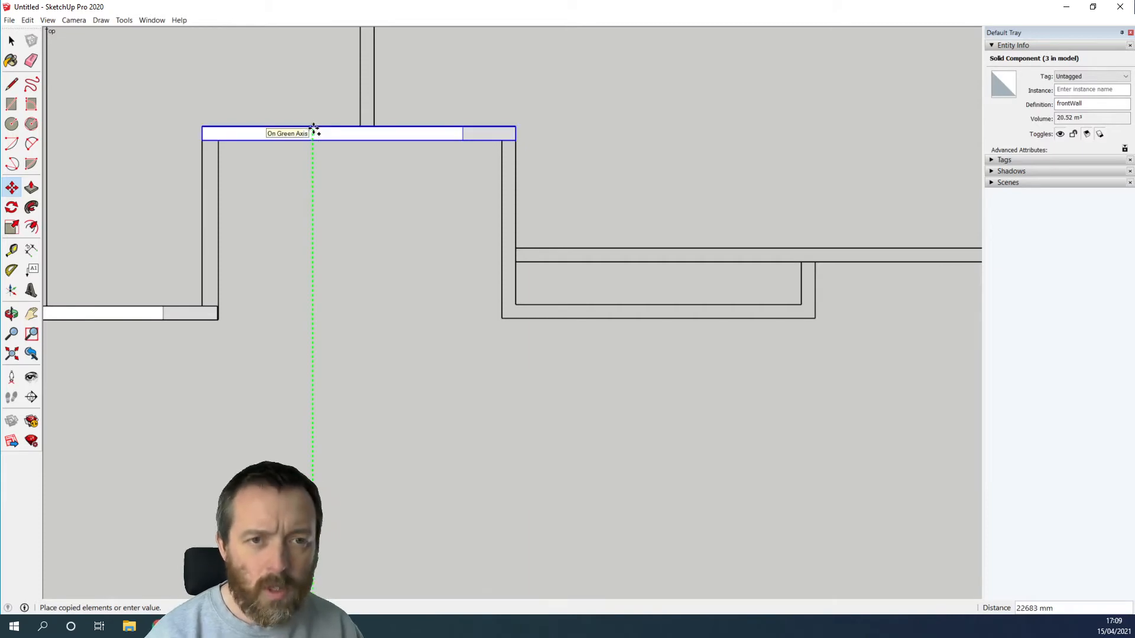
scroll(333, 414, down, 5)
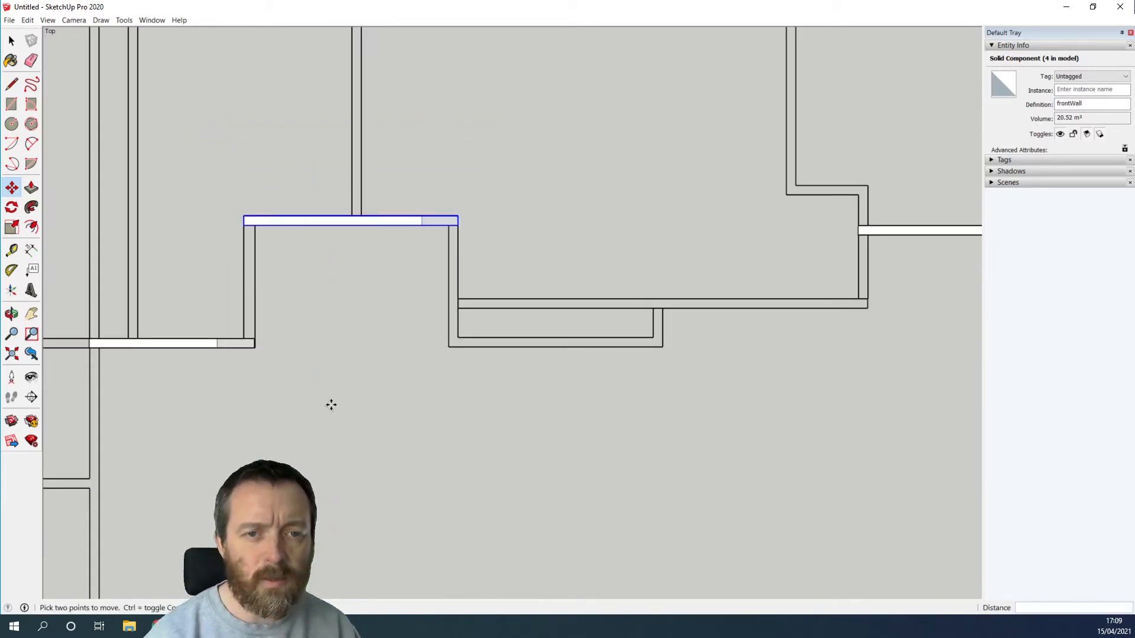
Examine the copied frontWall in 3D against the floor plan and return to the top view.
middle_drag(367, 492, 426, 160)
key(o)
mouse_move(468, 320)
mouse_down()
mouse_move(390, 233)
mouse_move(530, 261)
mouse_move(443, 302)
mouse_move(207, 310)
mouse_move(332, 337)
mouse_move(397, 303)
mouse_move(479, 320)
mouse_up()
drag(344, 302, 233, 286)
key(m)
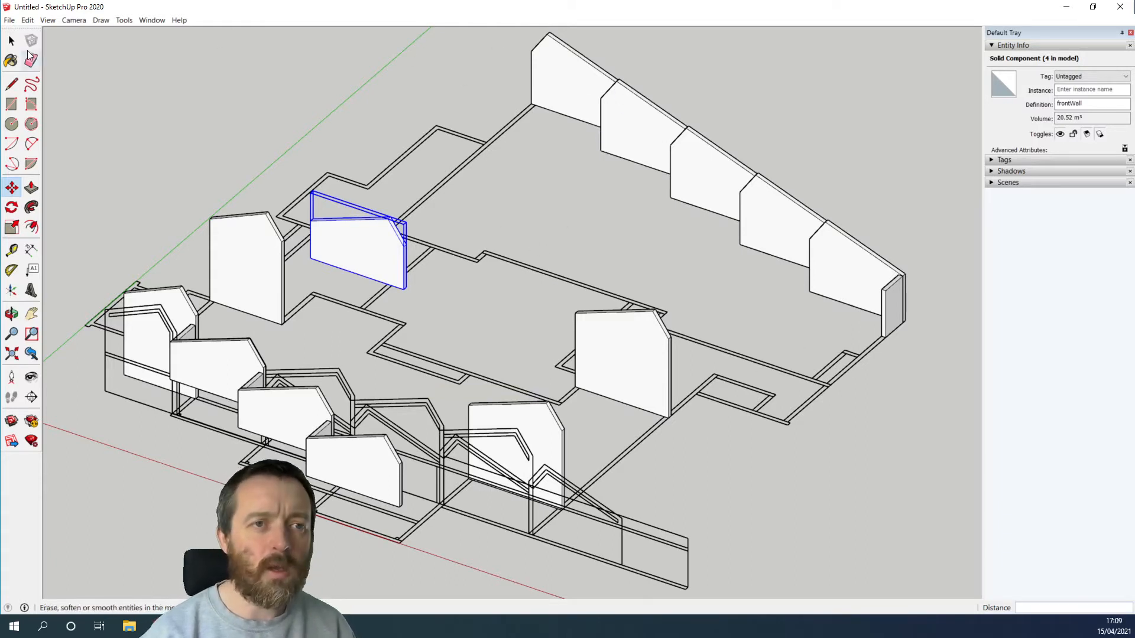
click(88, 19)
mouse_move(93, 54)
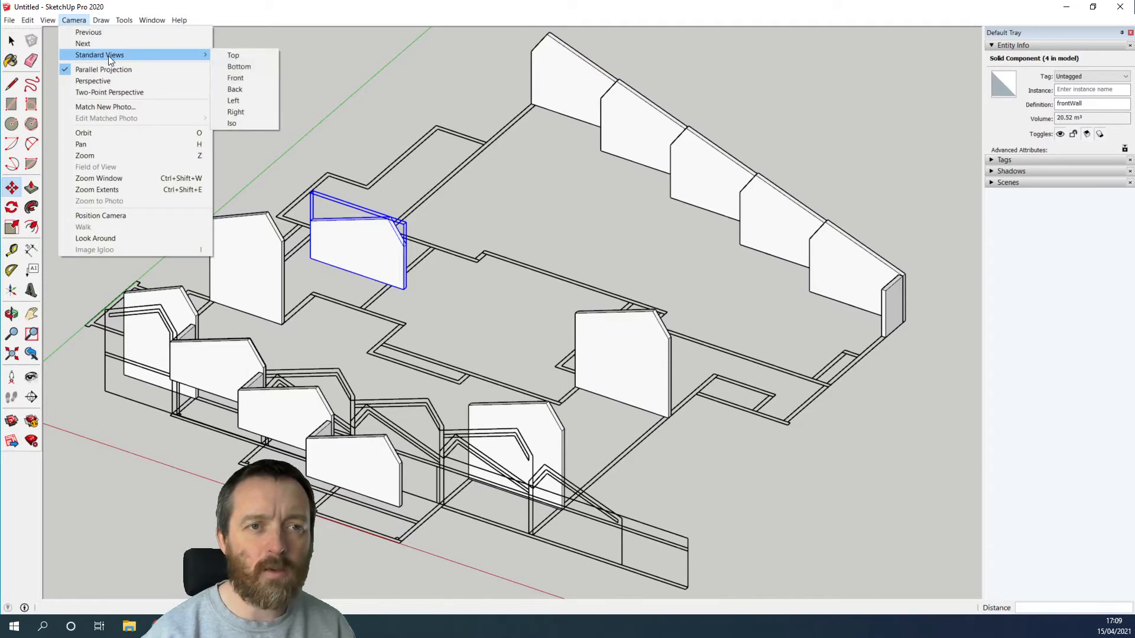
click(240, 56)
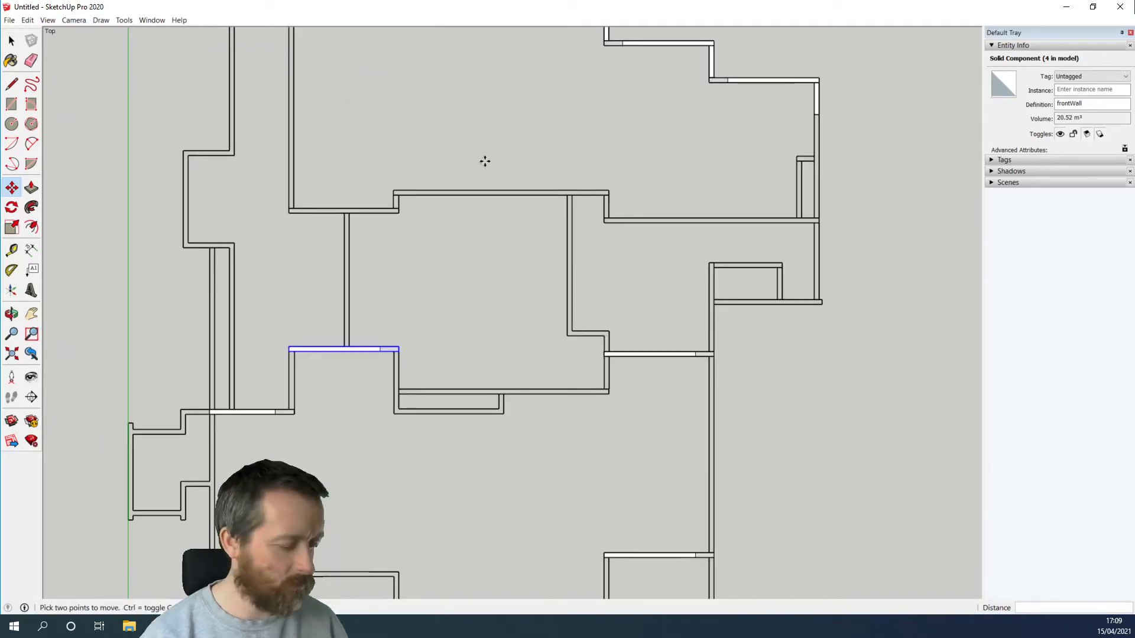
scroll(485, 161, down, 3)
scroll(390, 177, up, 3)
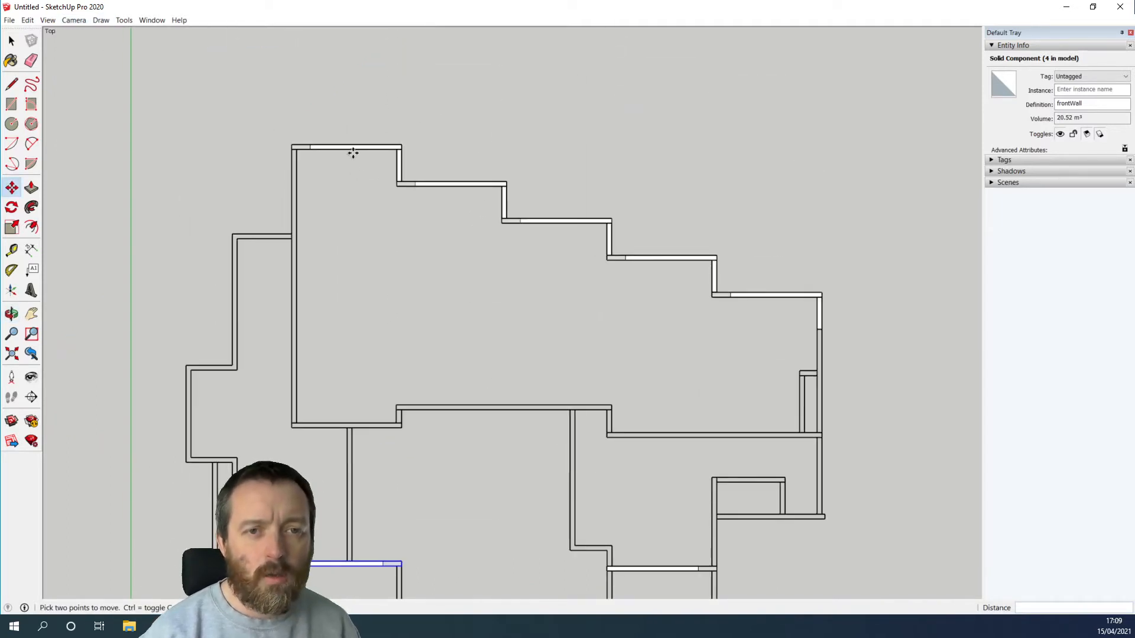
Copy the leftmost rearWall about 23837 mm along the green axis onto the plan's inner wall outline.
click(6, 43)
click(215, 105)
click(12, 190)
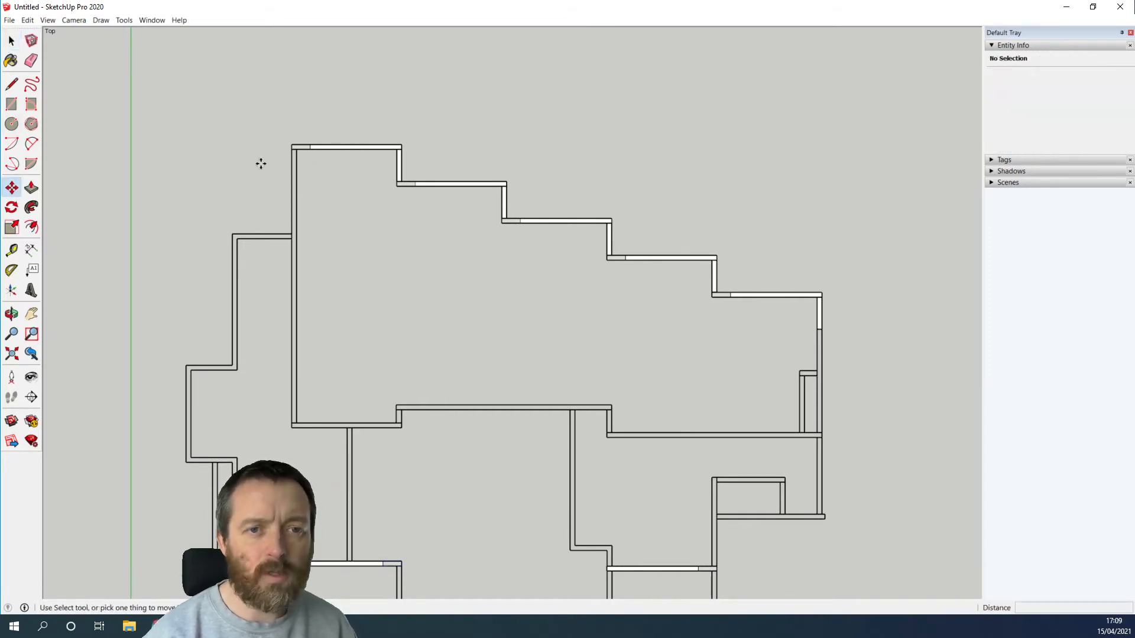
click(338, 148)
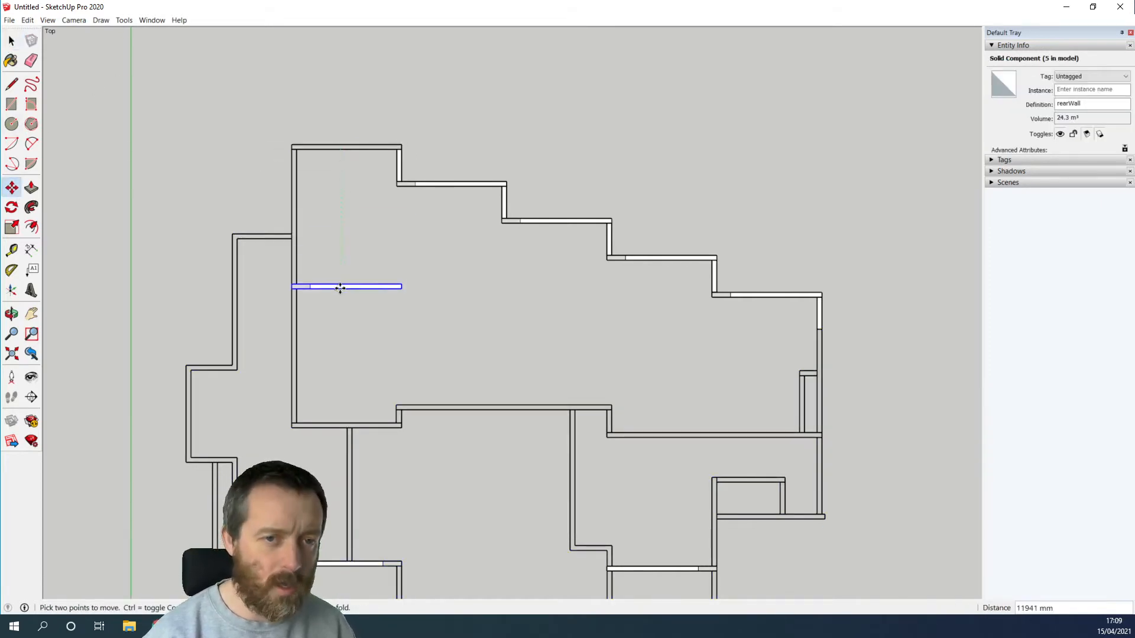
key(ctrl)
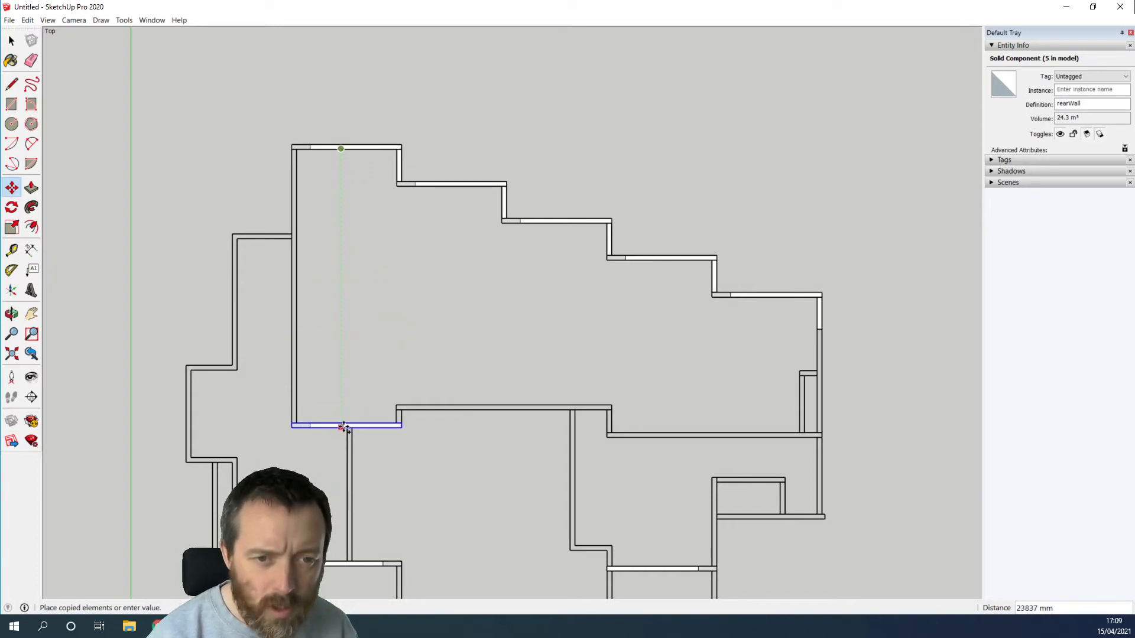
click(342, 423)
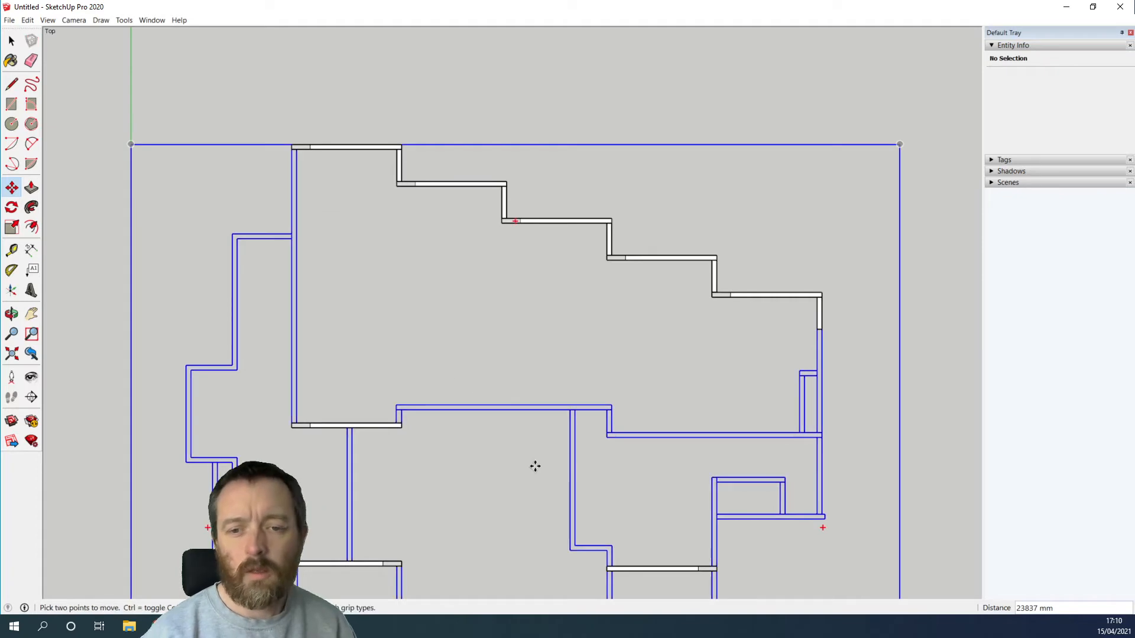
Invert the selection from the front wireframe component and hide all the other walls and plans.
scroll(535, 467, down, 3)
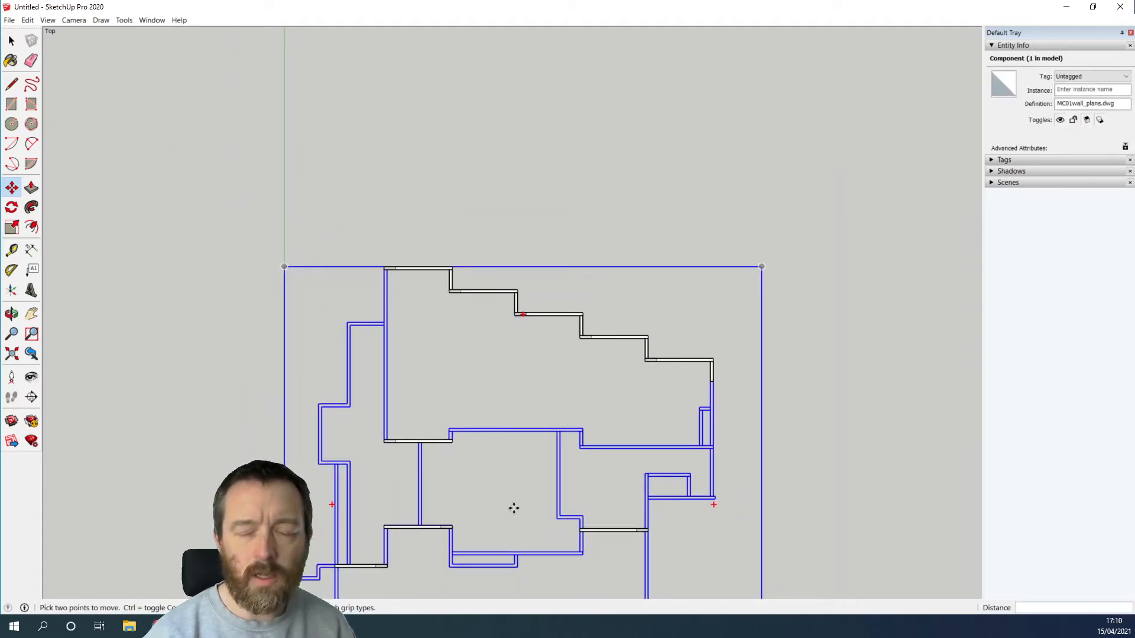
middle_drag(513, 507, 438, 165)
key(space)
click(687, 482)
click(12, 40)
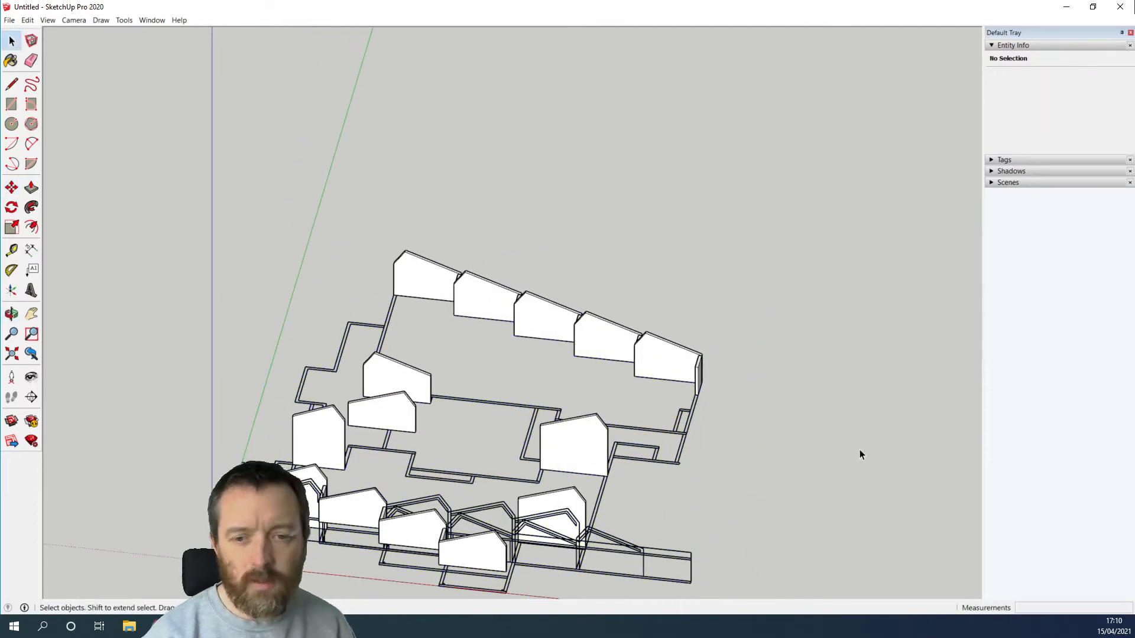
click(676, 552)
right_click(676, 550)
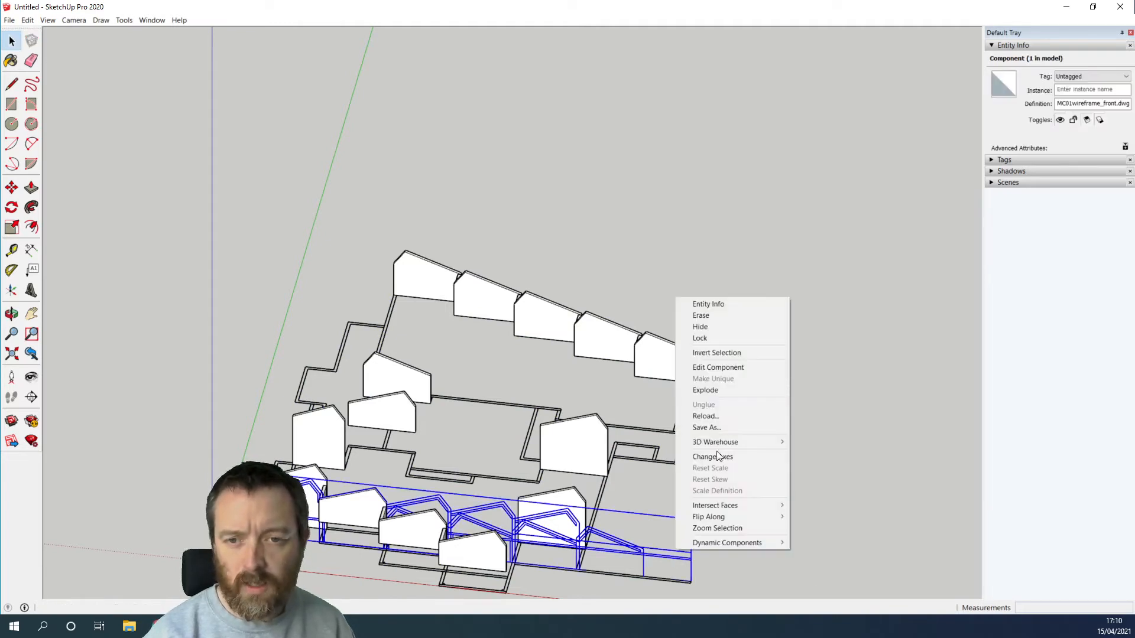
click(711, 353)
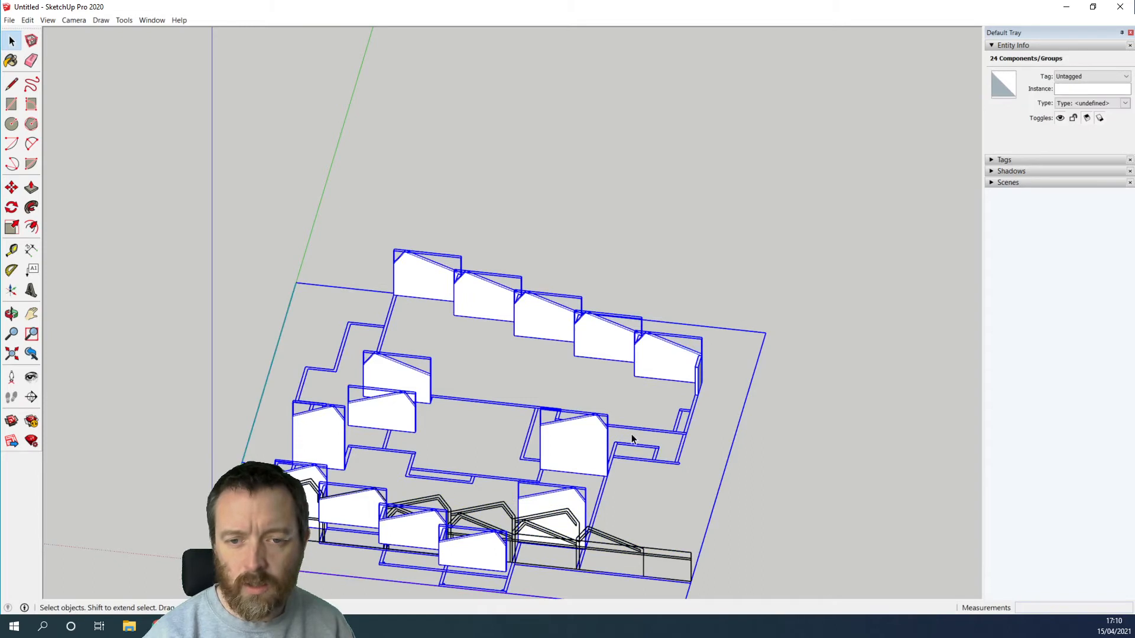
right_click(595, 454)
click(625, 295)
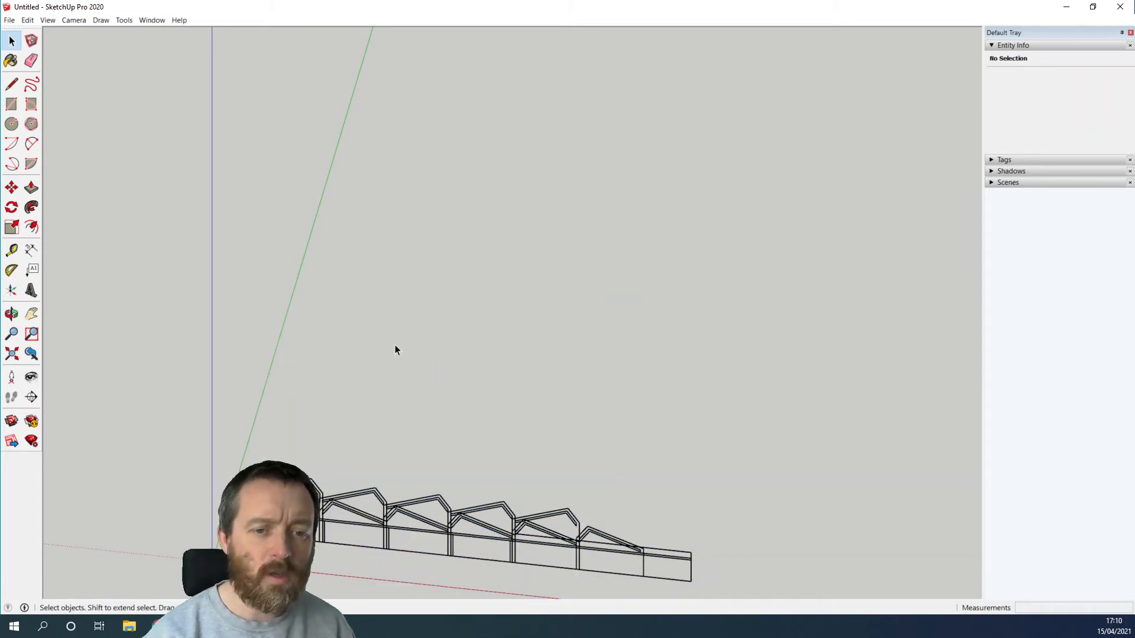
In the front view, trace the upper roof outline over two neighbouring middle gables, from the left ridge to the right eaves.
middle_drag(380, 491, 426, 423)
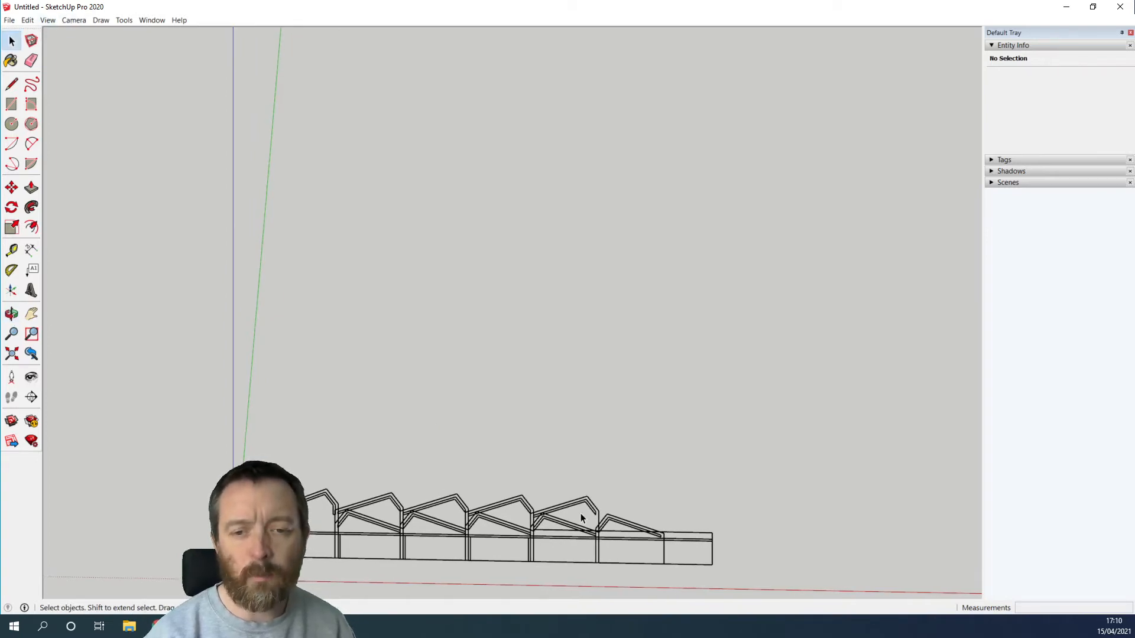
click(75, 20)
mouse_move(96, 58)
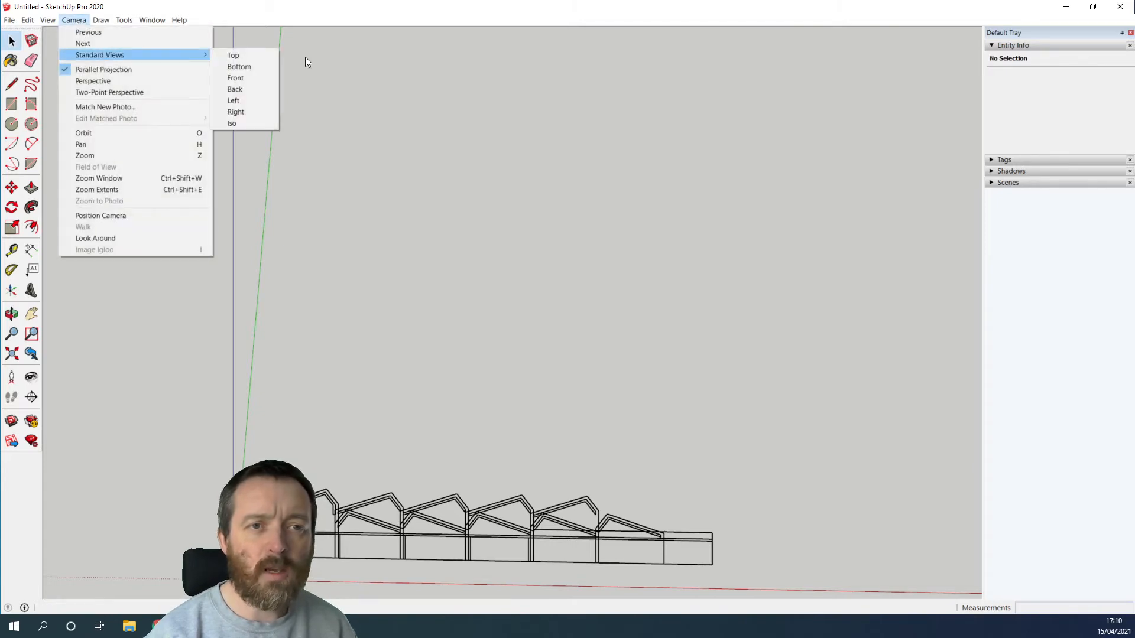
click(249, 79)
scroll(552, 270, up, 6)
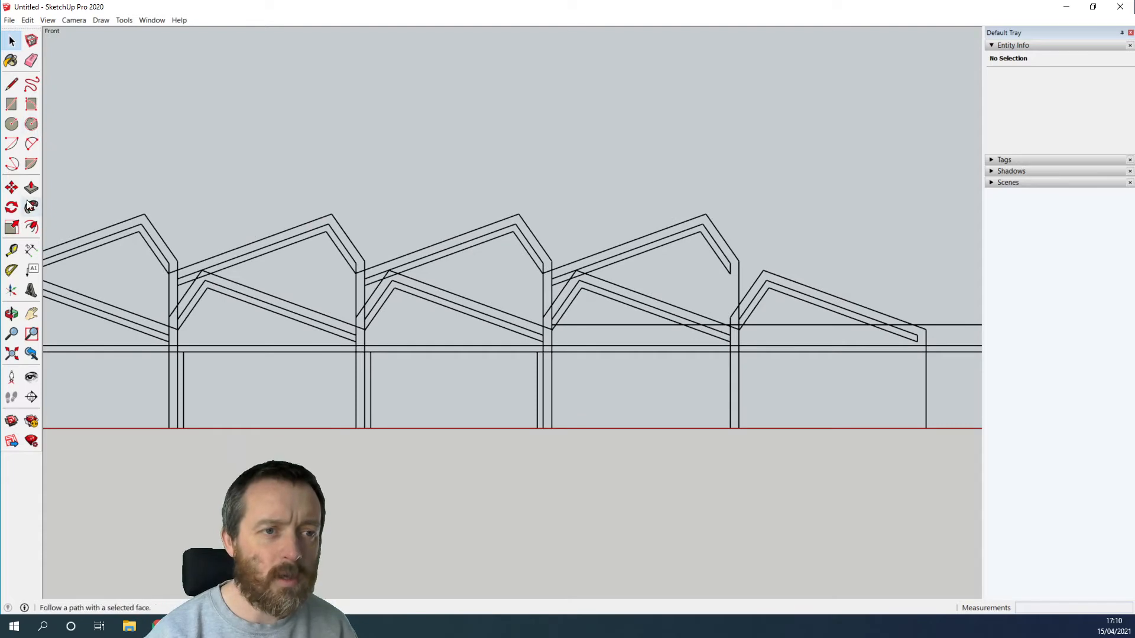
click(11, 84)
click(332, 214)
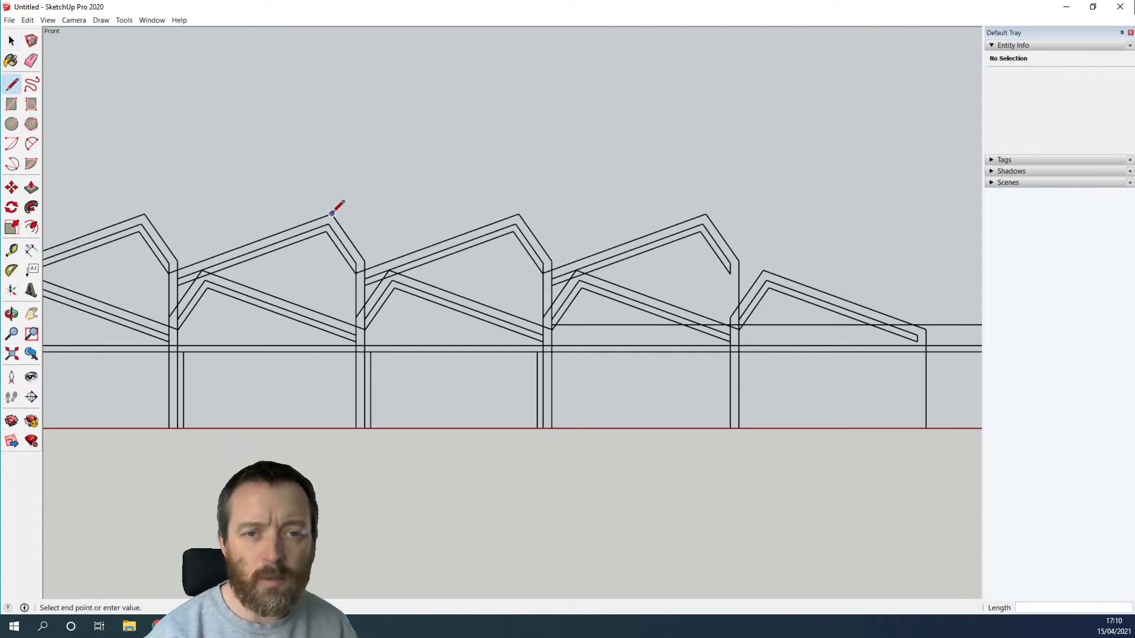
click(364, 260)
scroll(368, 259, up, 5)
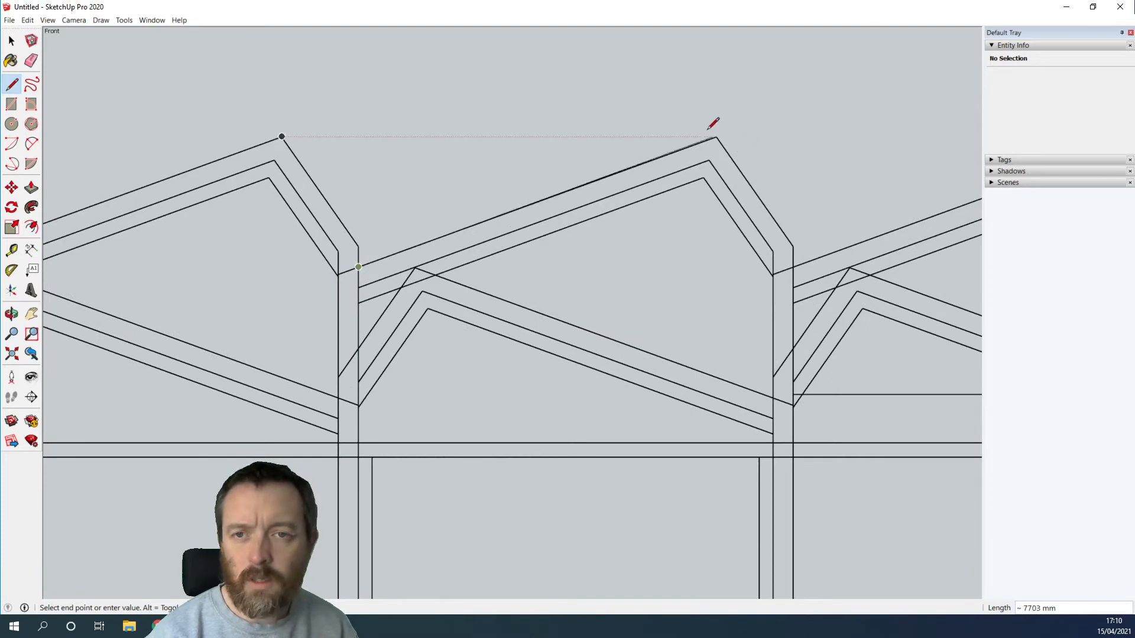
click(793, 245)
Continue the two-gable outline down to the ground, along the base and up the left wall, closing it at the left ridge.
shift+middle_drag(798, 524, 720, 201)
click(705, 305)
click(705, 314)
shift+middle_drag(246, 300, 612, 368)
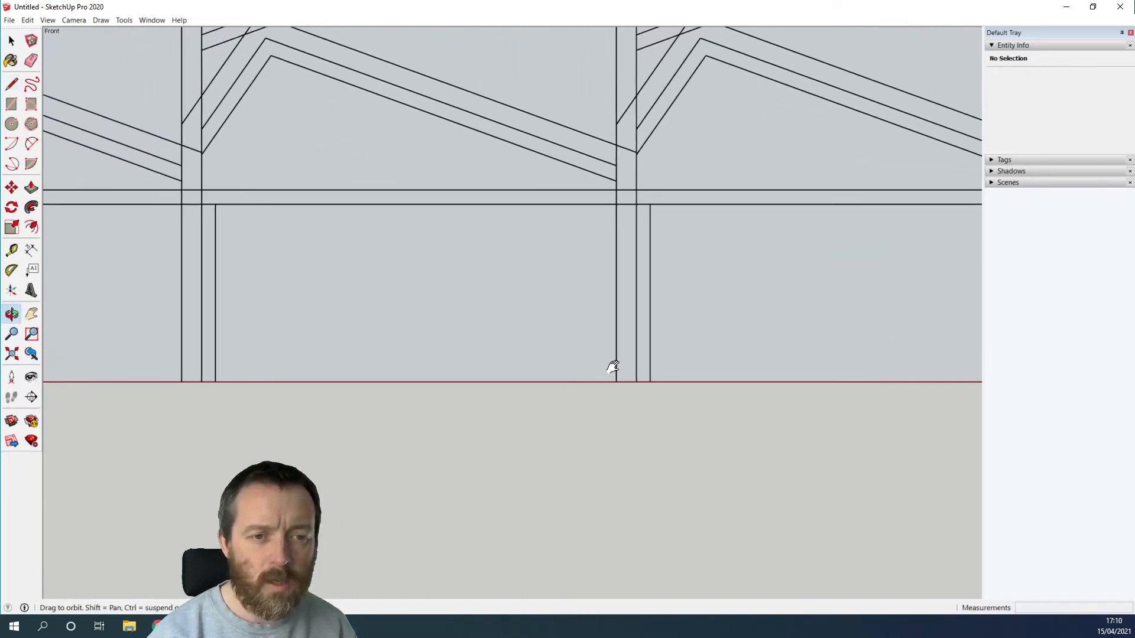
click(182, 381)
shift+middle_drag(278, 132, 304, 254)
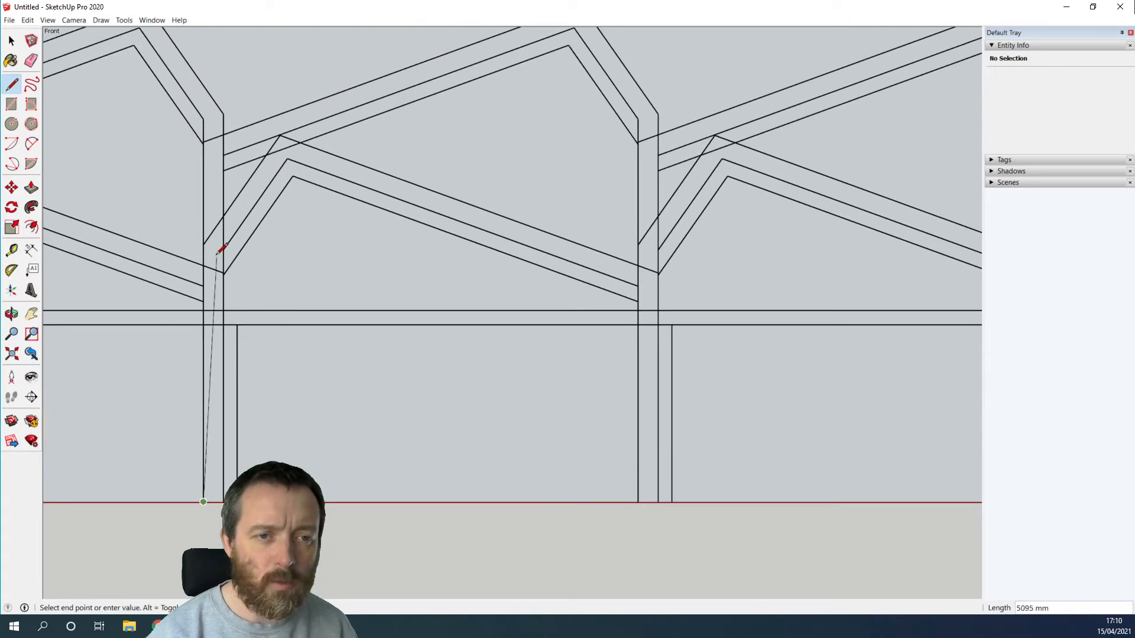
click(205, 140)
shift+middle_drag(548, 89, 413, 309)
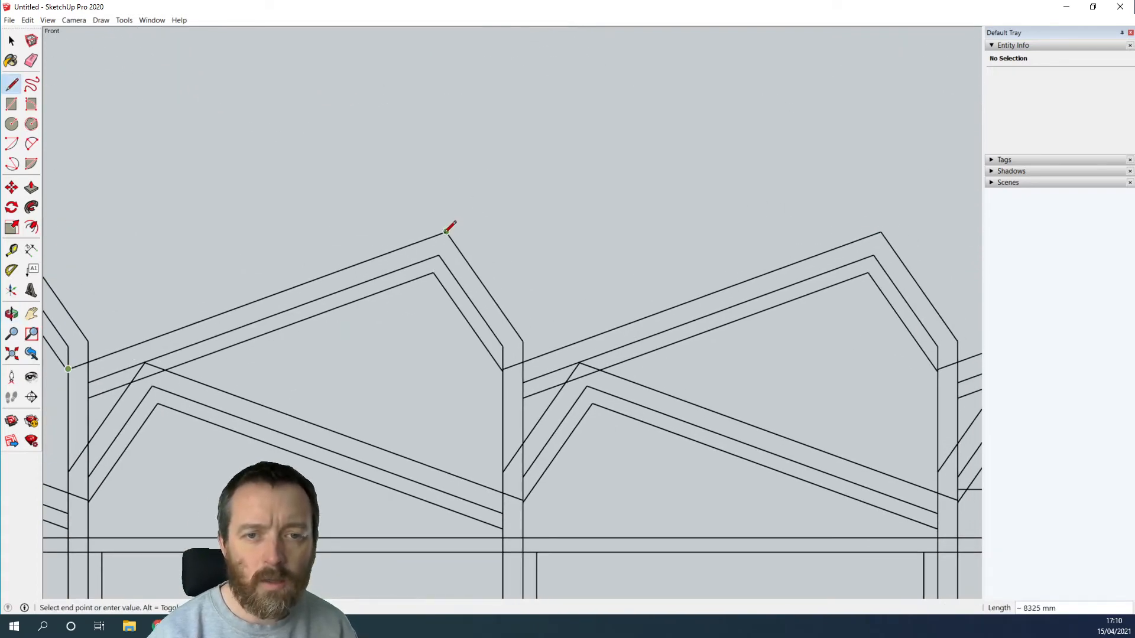
click(448, 231)
Extrude the double-gable face 415 mm with Push/Pull.
middle_drag(595, 299, 693, 535)
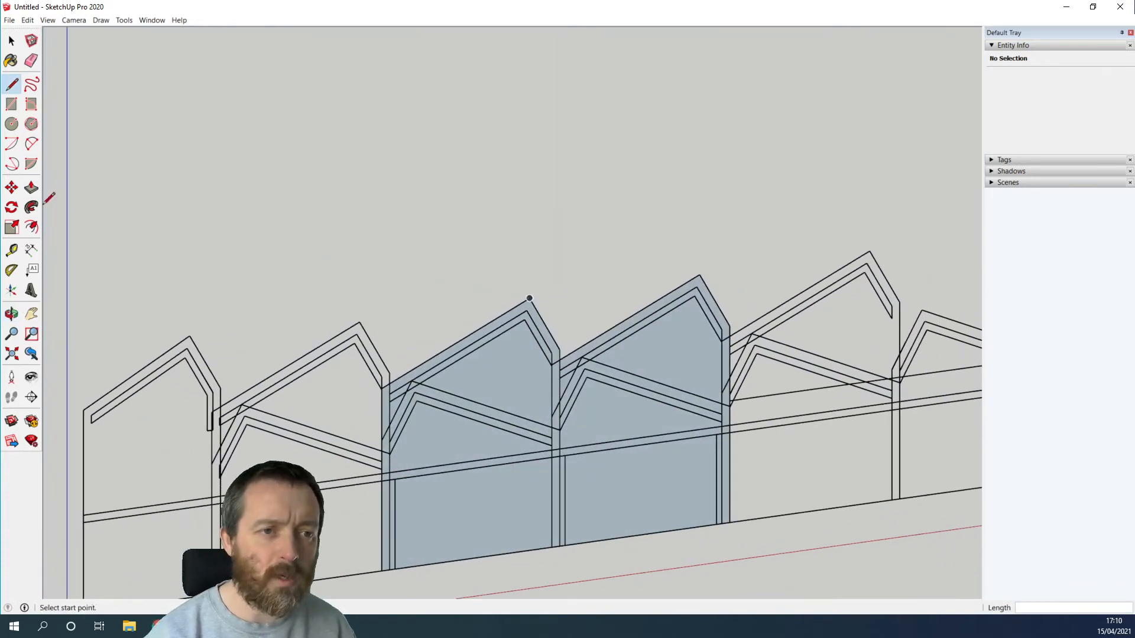
click(31, 187)
click(538, 413)
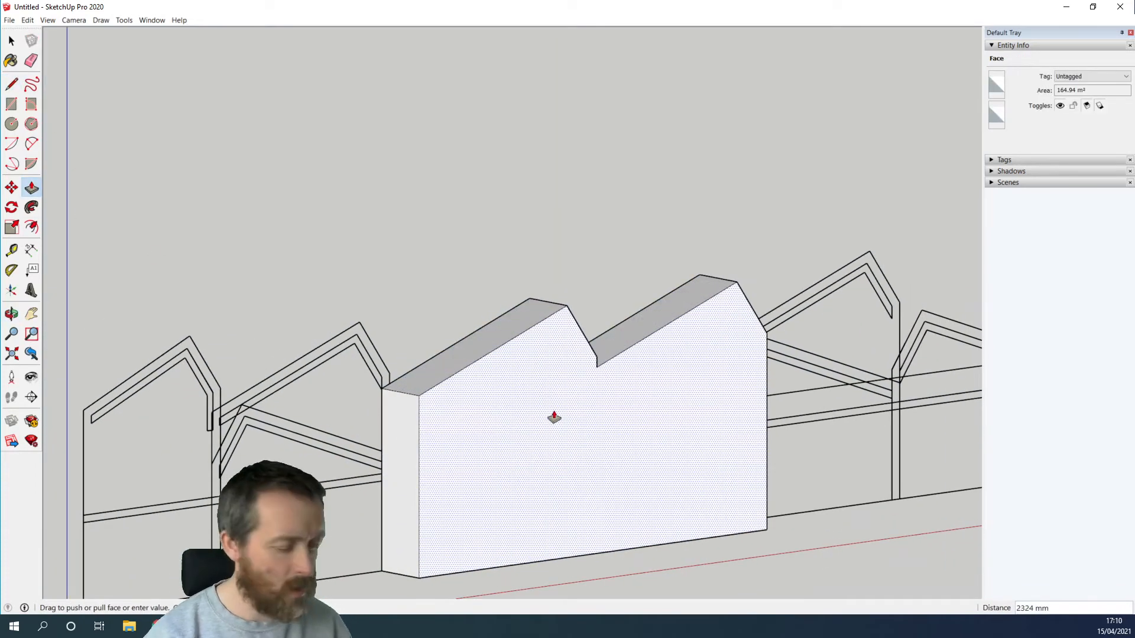
key(Return)
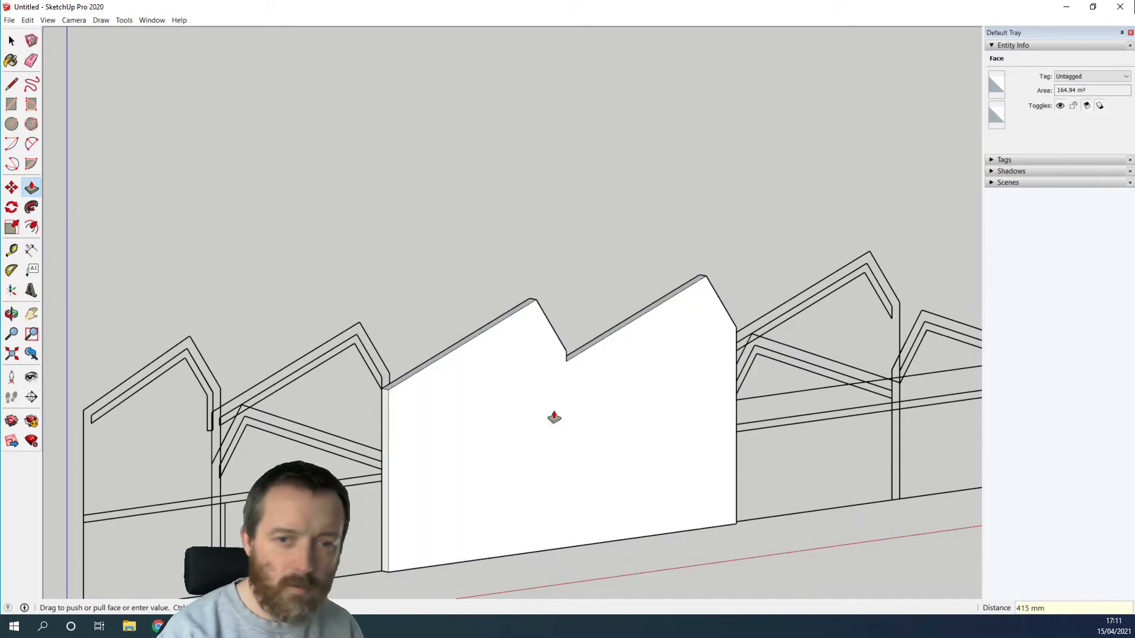
Group all the geometry of the extruded double-gable wall and hide the group.
click(11, 41)
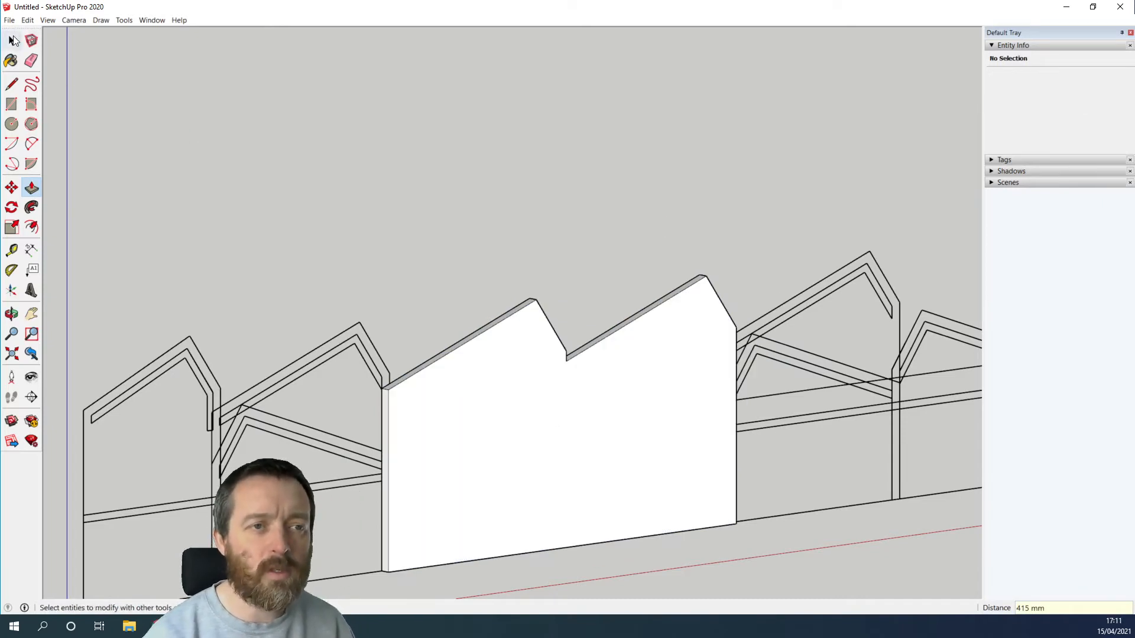
double_click(561, 456)
click(560, 455)
right_click(560, 455)
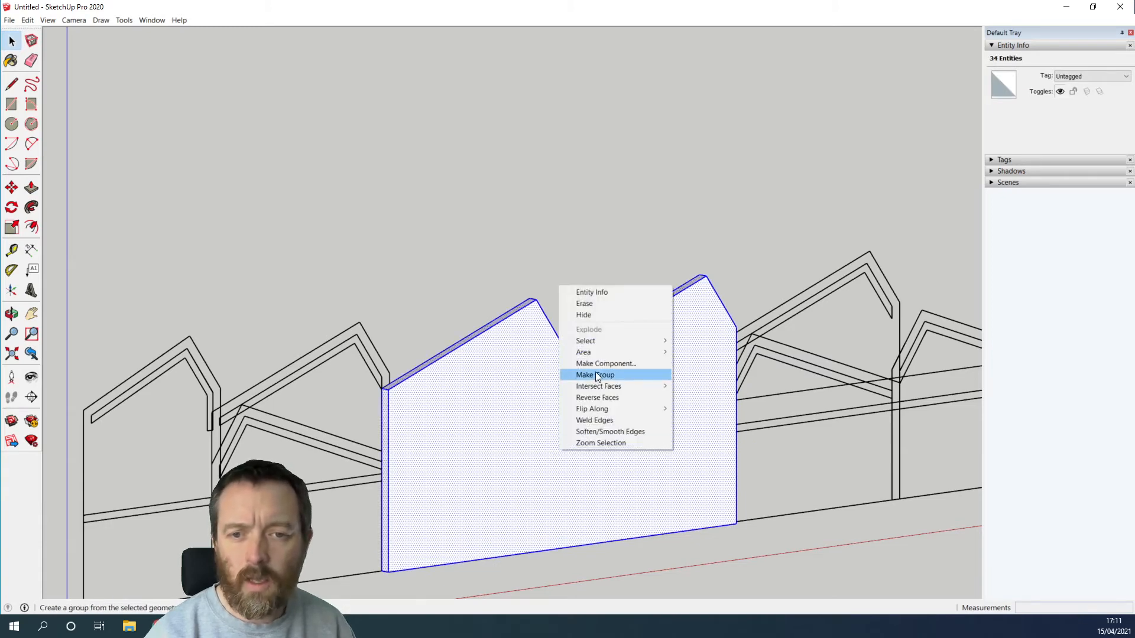
click(615, 377)
right_click(551, 401)
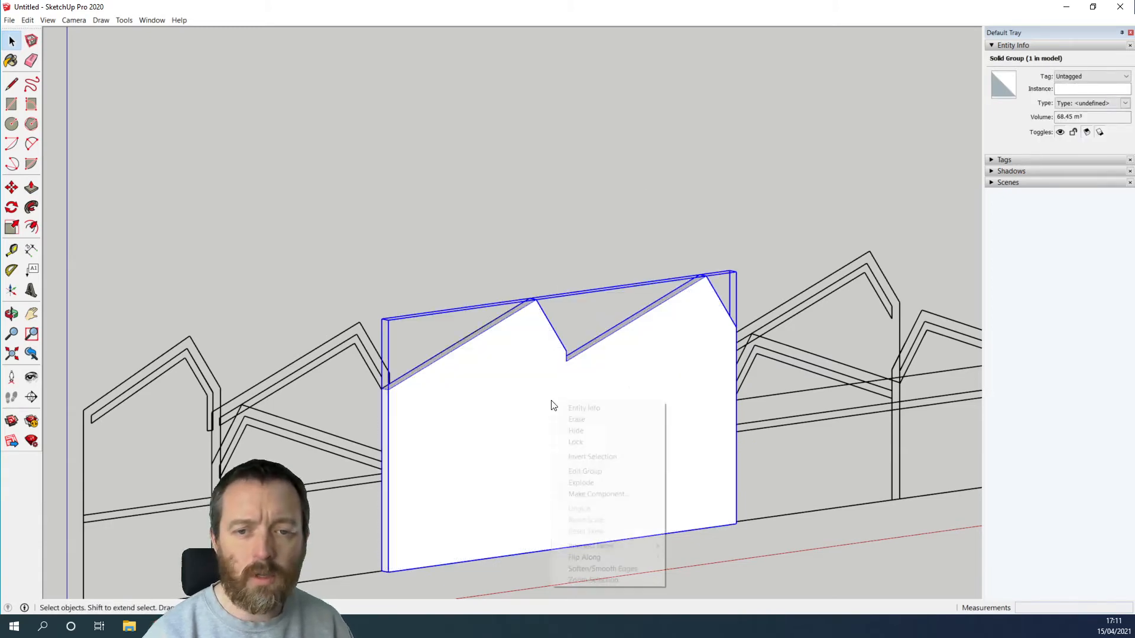
click(584, 431)
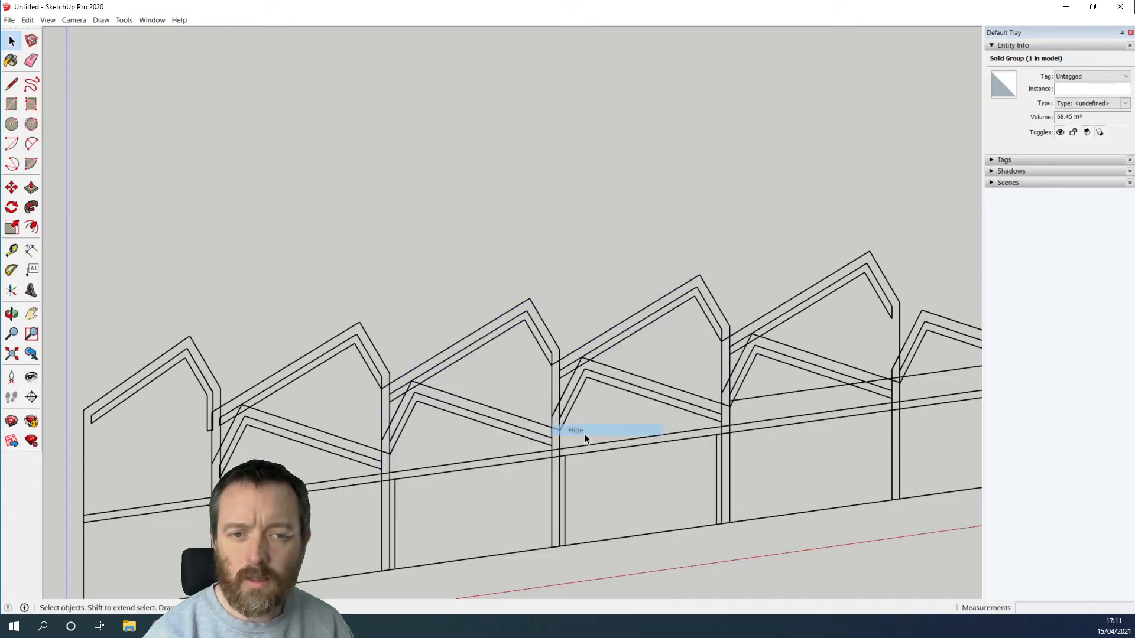
In the front view, trace the upper roof outline over the two rightmost lower gables, from the left ridge to the right eaves.
middle_drag(700, 466, 479, 484)
click(84, 19)
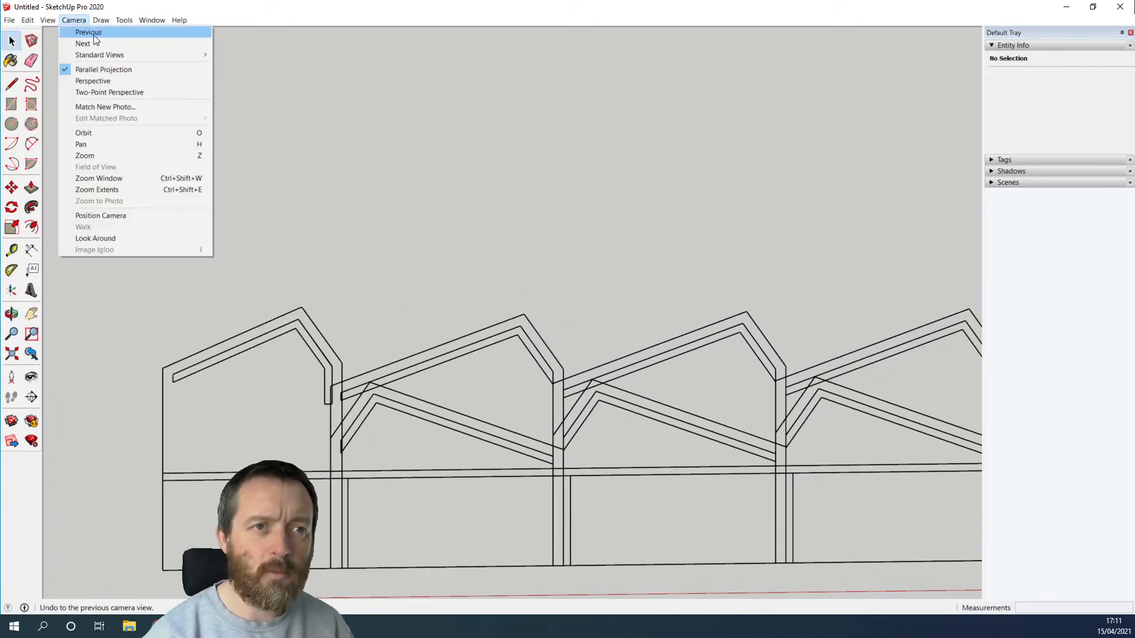
mouse_move(103, 54)
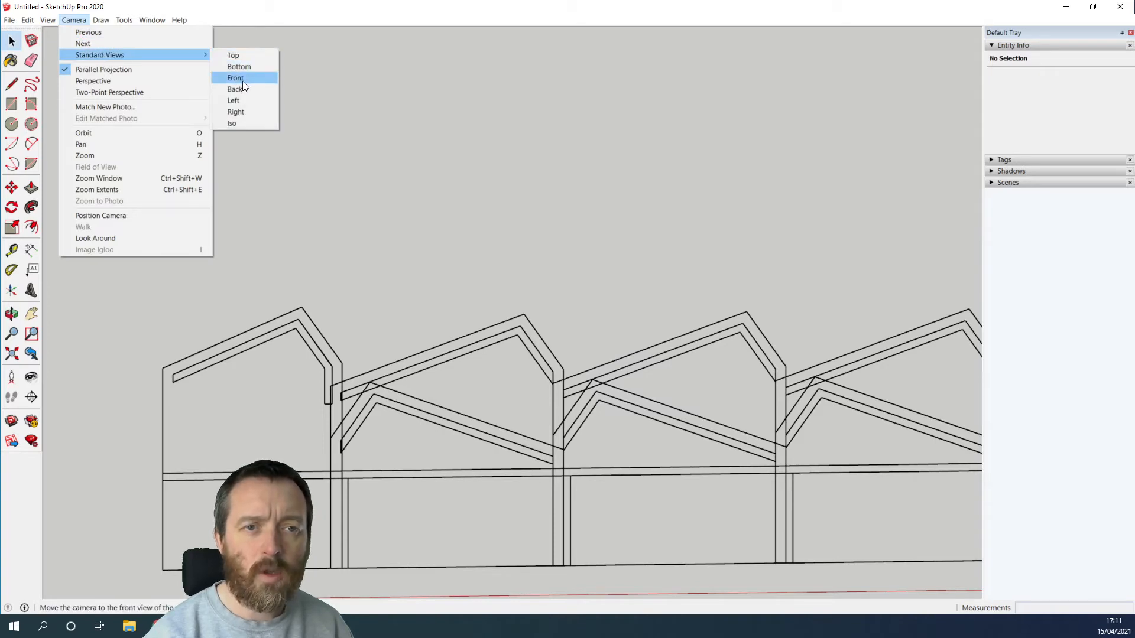
click(242, 78)
middle_drag(861, 384, 399, 362)
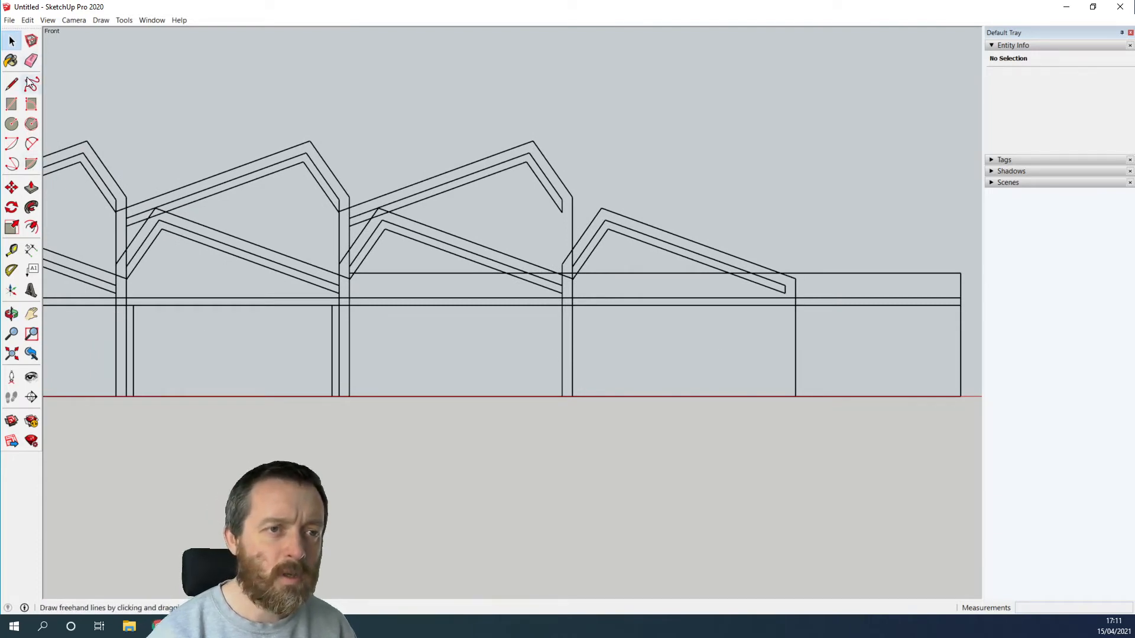
click(10, 87)
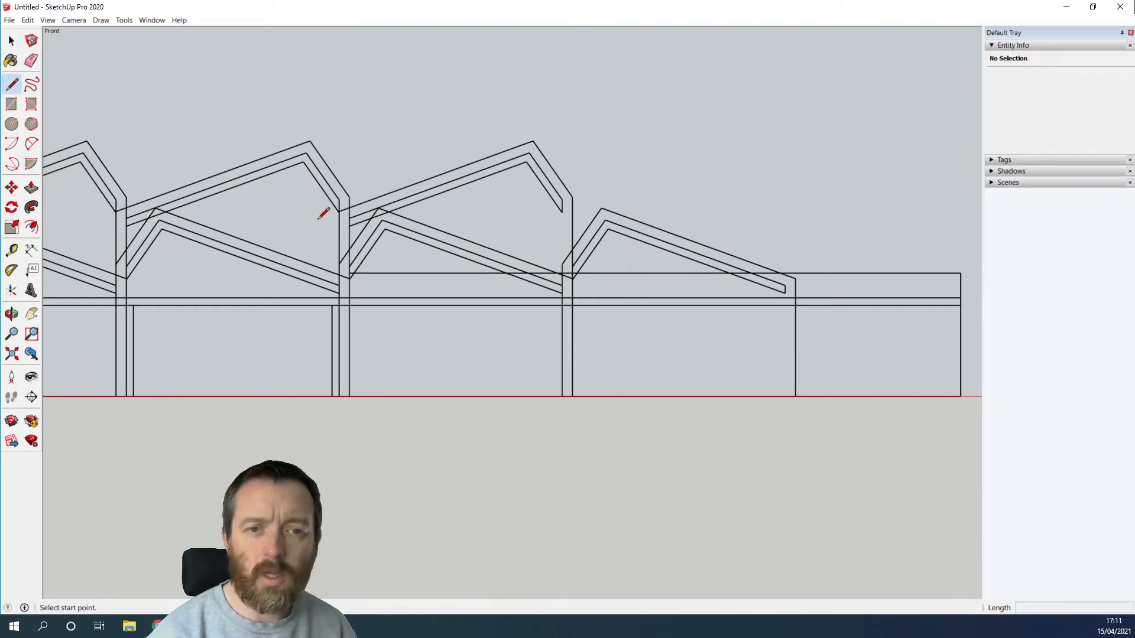
click(379, 208)
scroll(569, 272, up, 4)
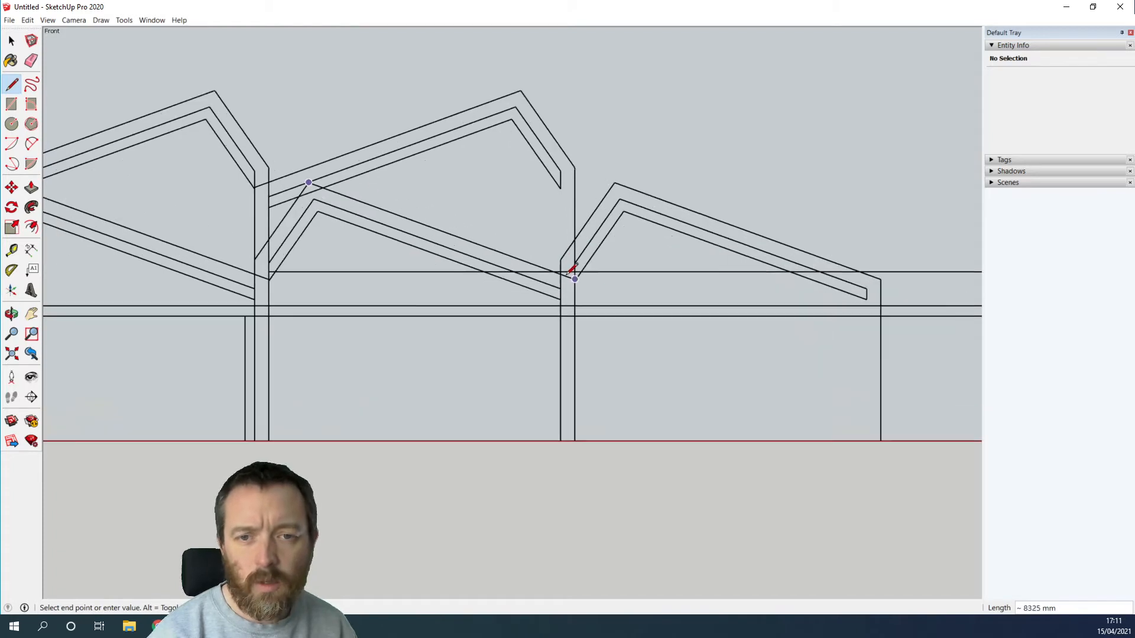
scroll(566, 273, up, 1)
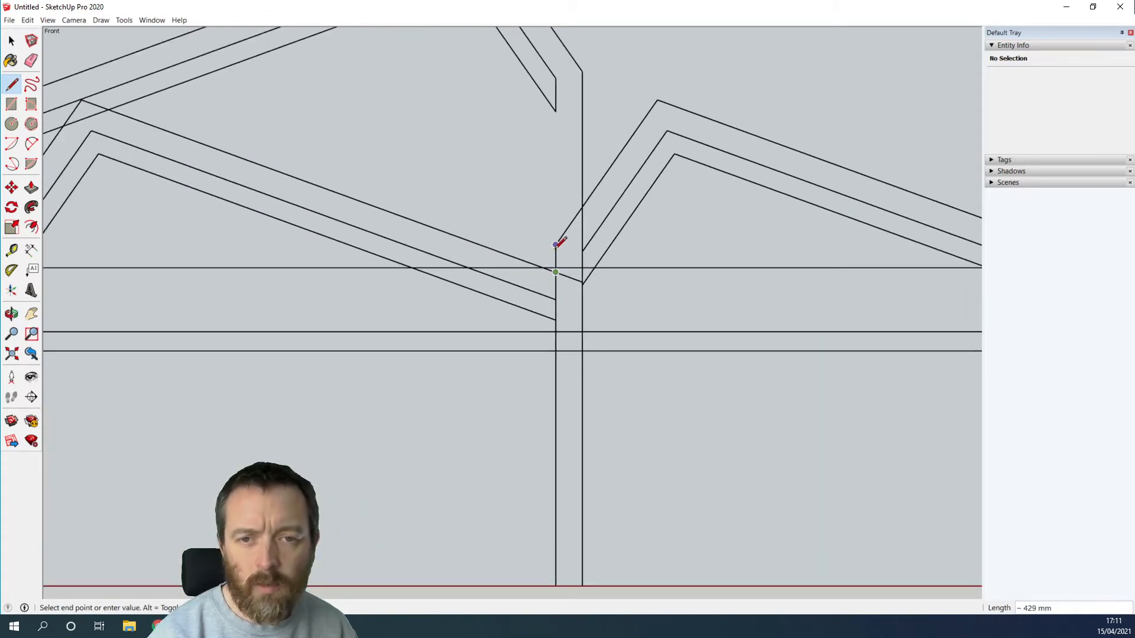
click(658, 99)
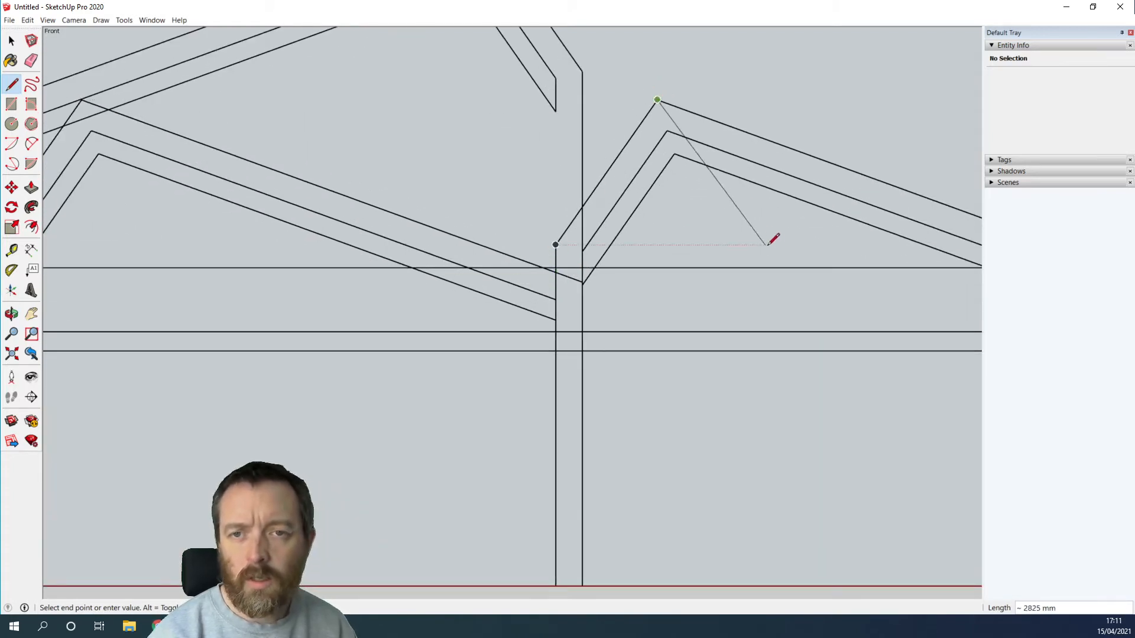
shift+middle_drag(781, 246, 444, 218)
click(807, 247)
Continue the two-gable outline down to the ground, back along the base and up the left wall, closing it across the left gable.
scroll(790, 408, down, 2)
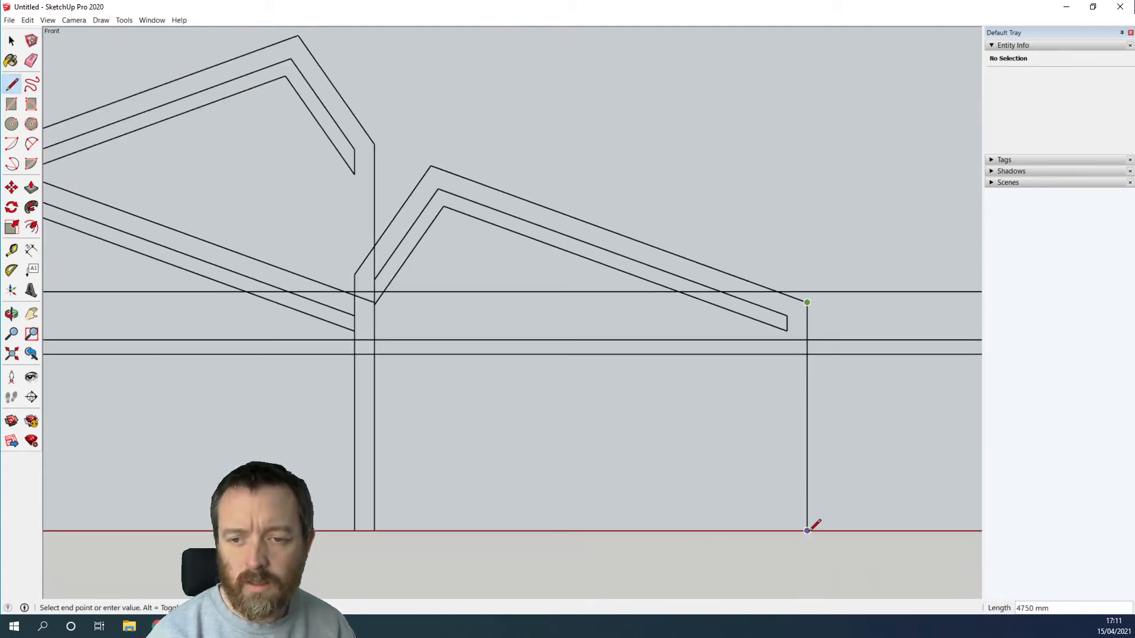
shift+middle_drag(348, 510, 813, 475)
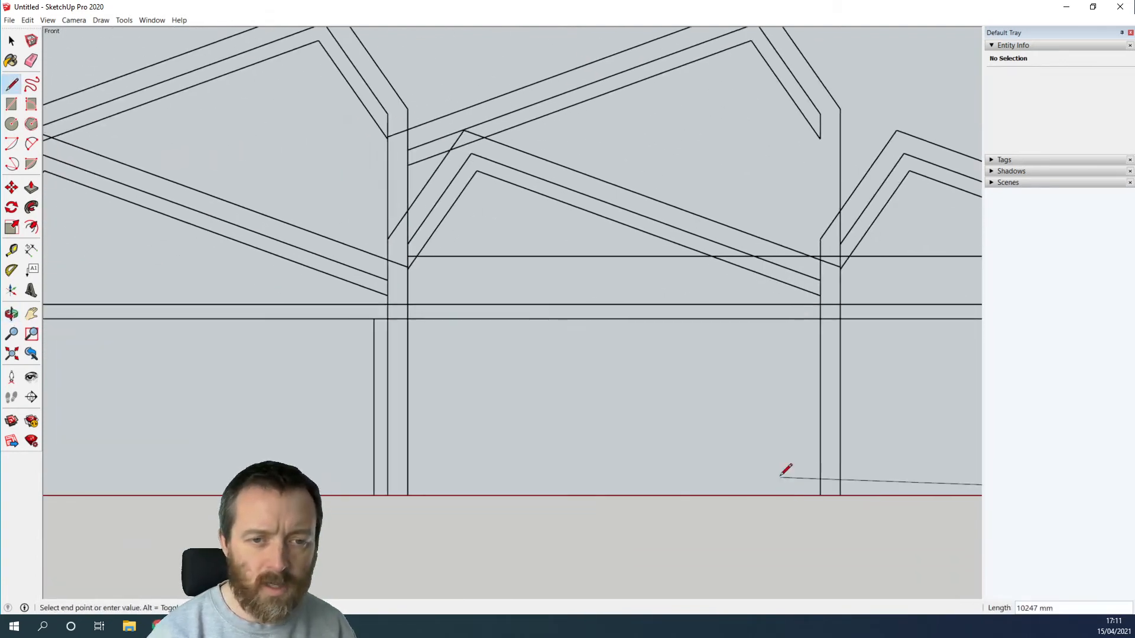
click(387, 494)
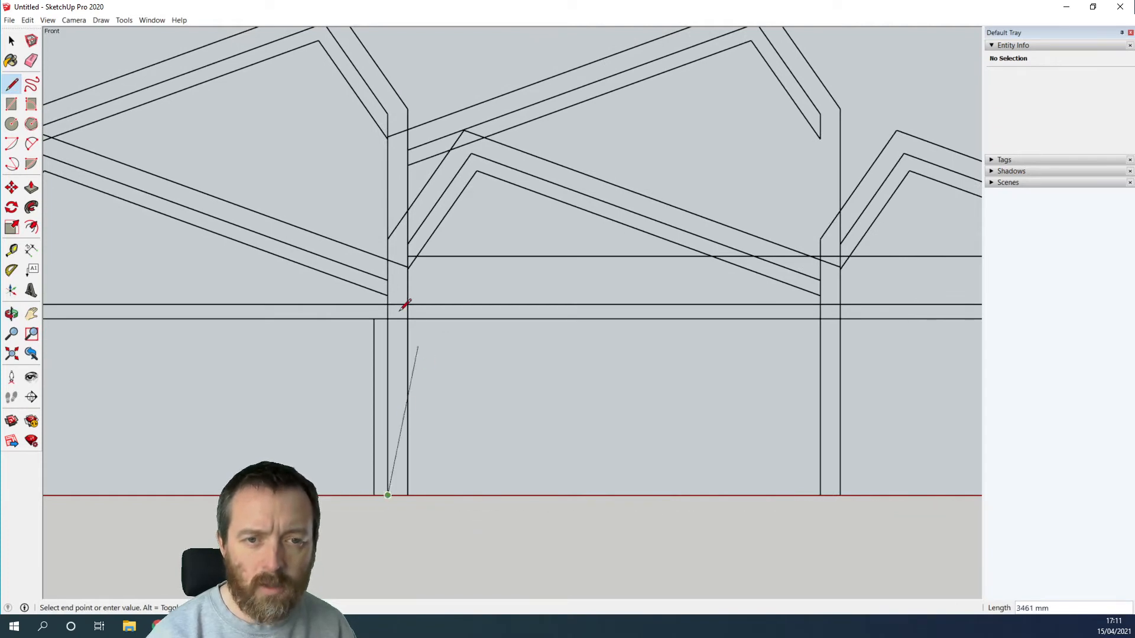
click(388, 239)
click(465, 130)
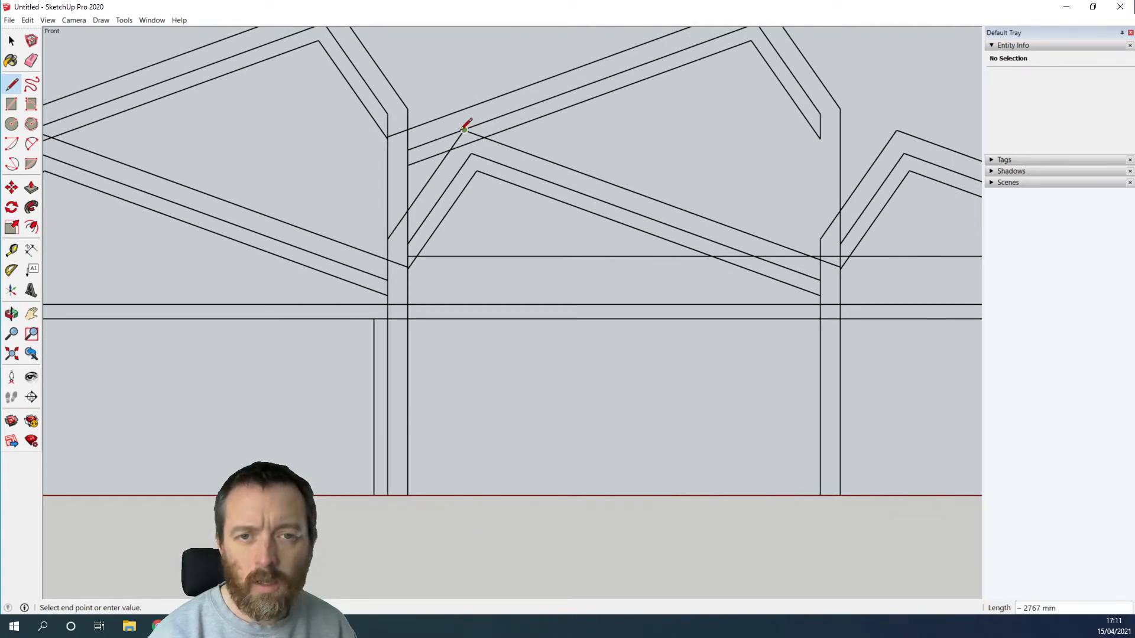
click(820, 259)
scroll(697, 360, down, 4)
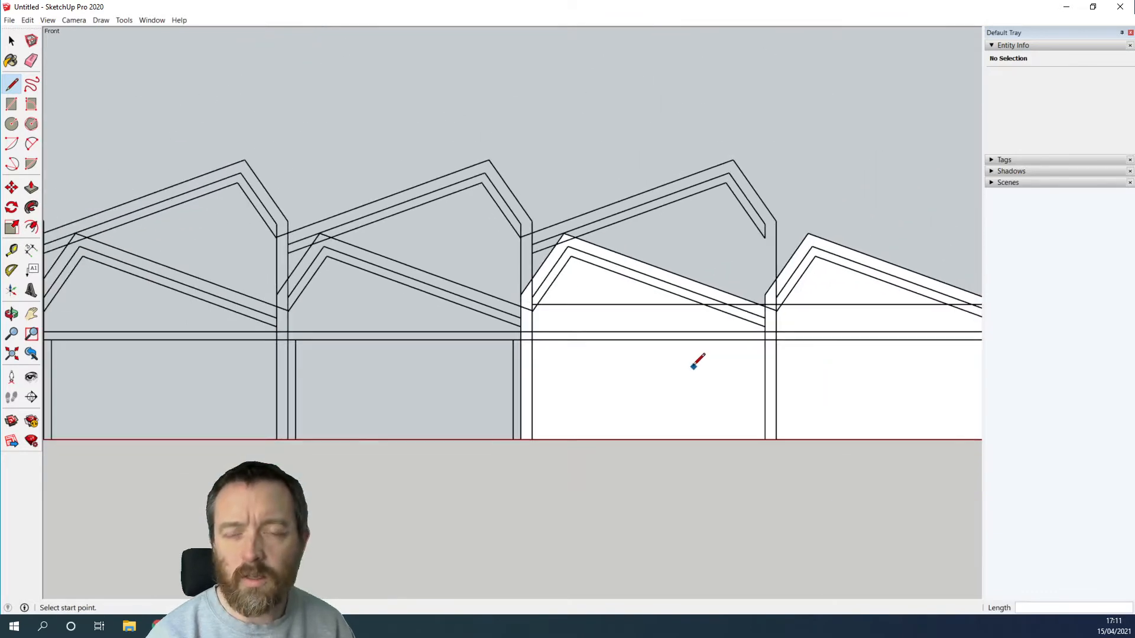
Extrude the rightmost double-gable face 415 mm with Push/Pull.
middle_drag(646, 412, 887, 467)
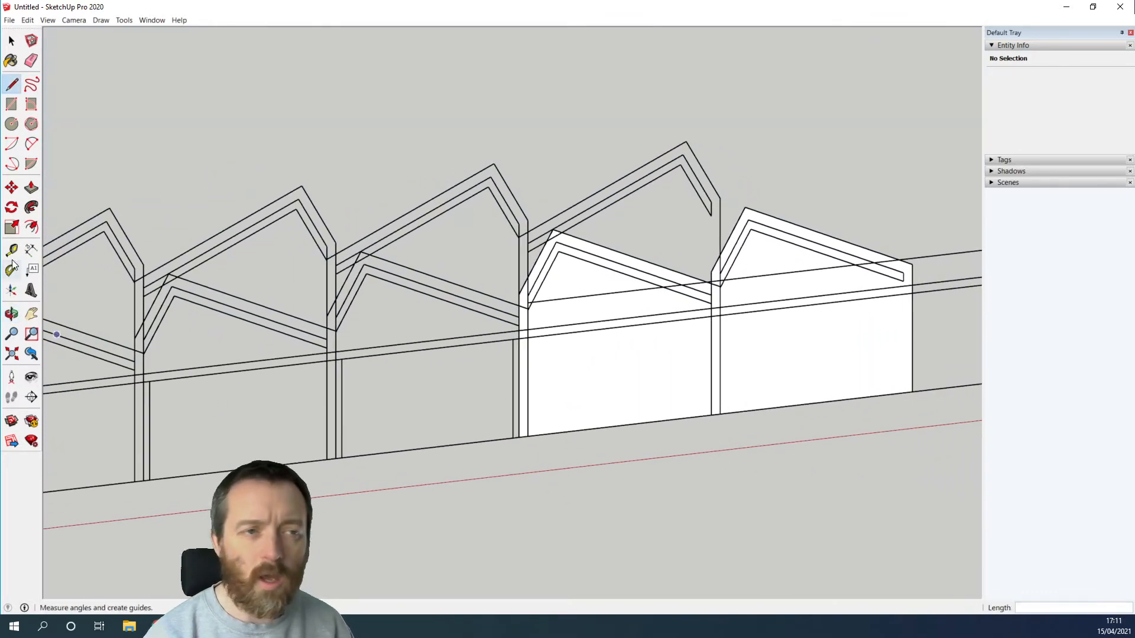
click(27, 192)
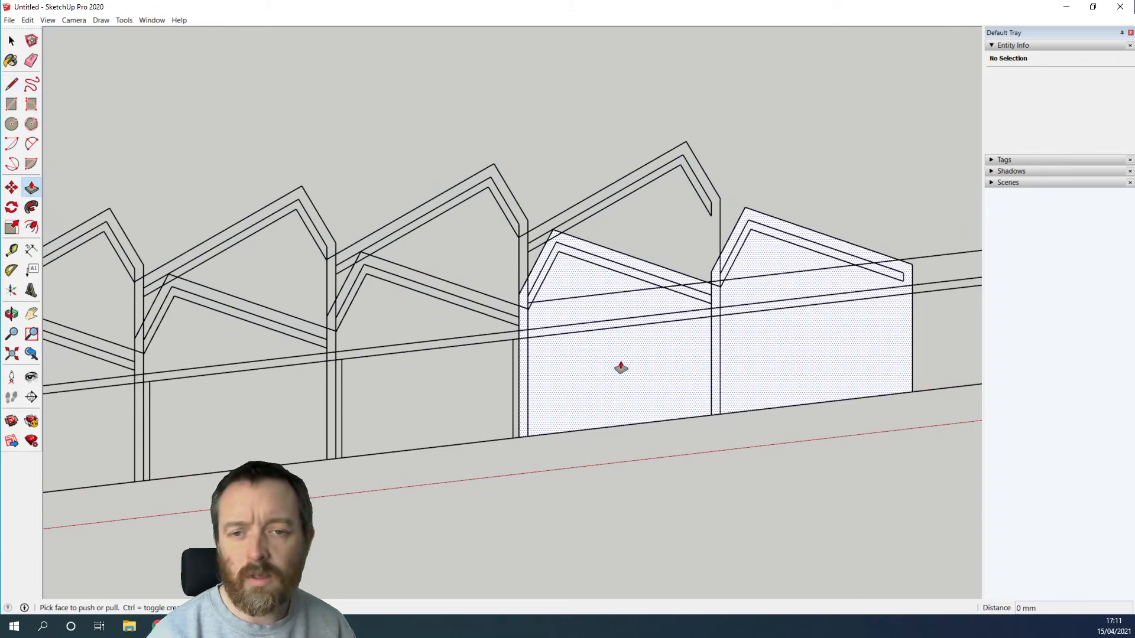
click(622, 369)
text(415)
key(Return)
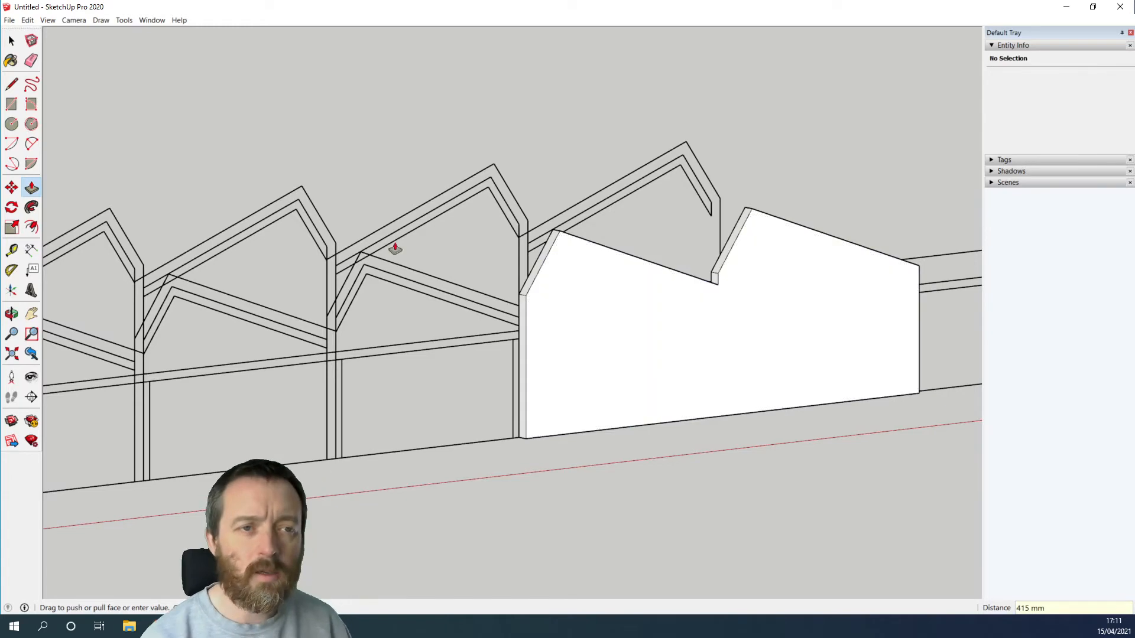
Try grouping only the front face and edges of the extruded double-gable wall and hiding that group.
click(9, 39)
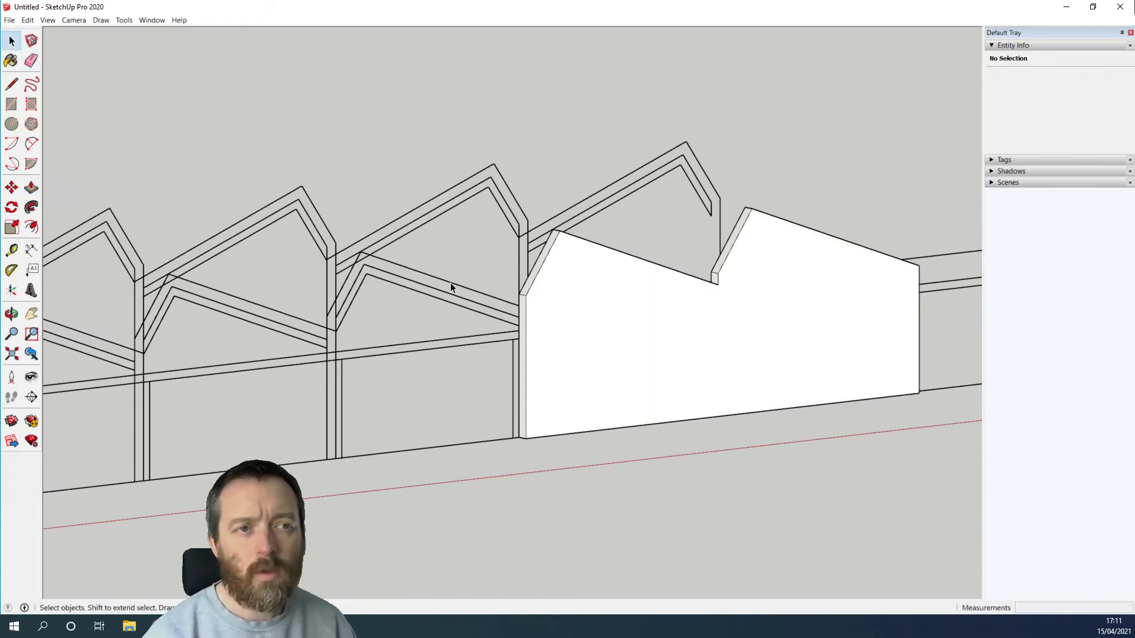
double_click(649, 355)
right_click(650, 350)
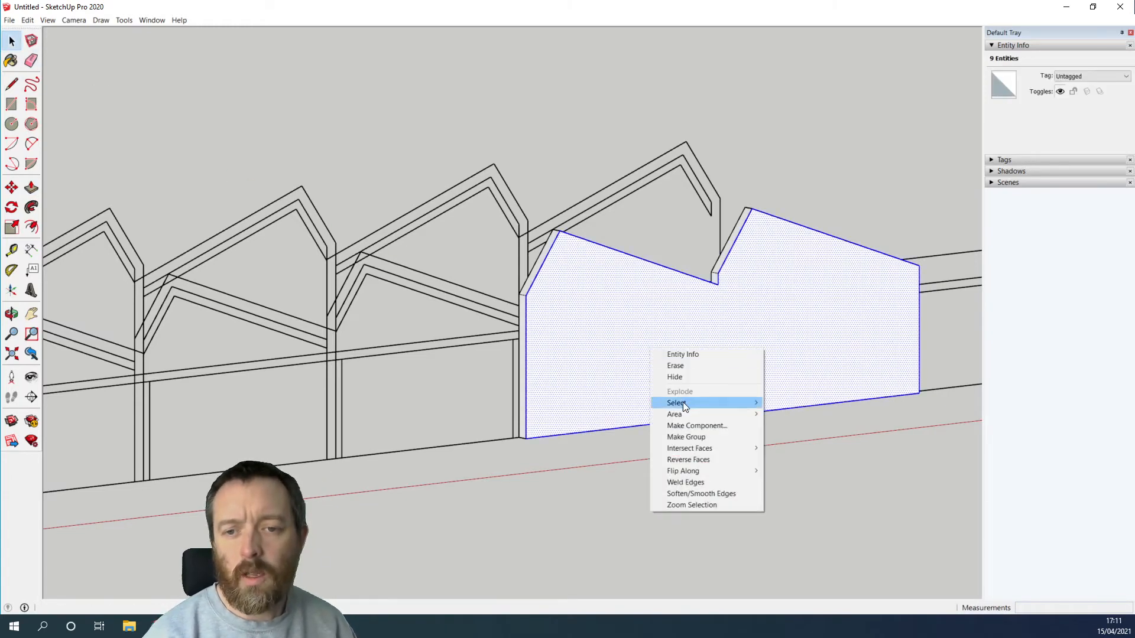
click(689, 438)
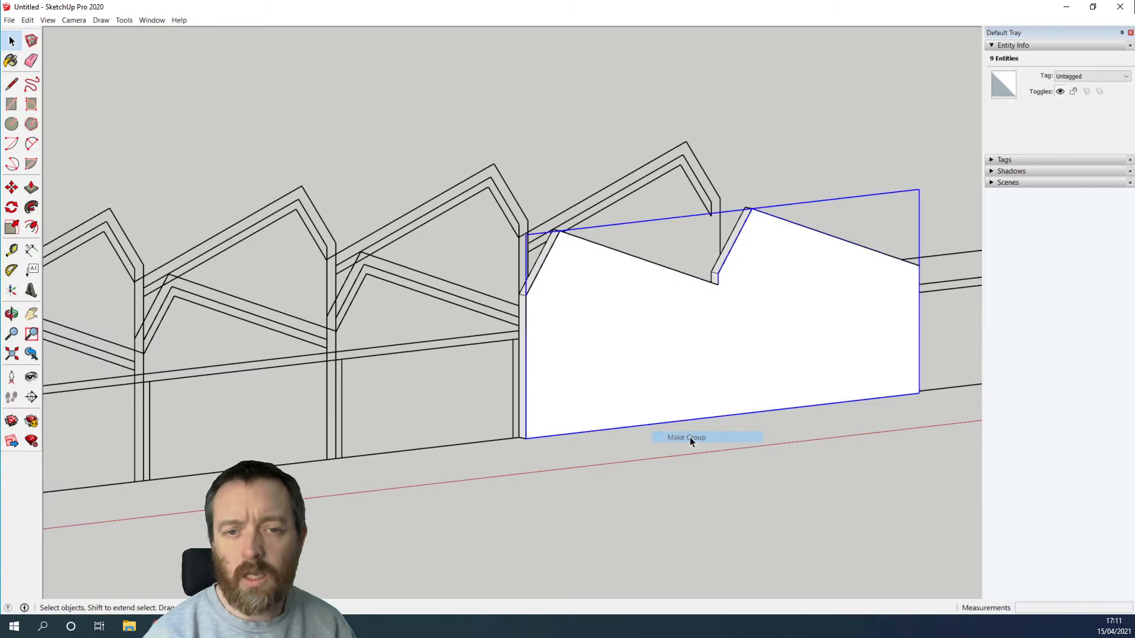
right_click(651, 303)
click(674, 329)
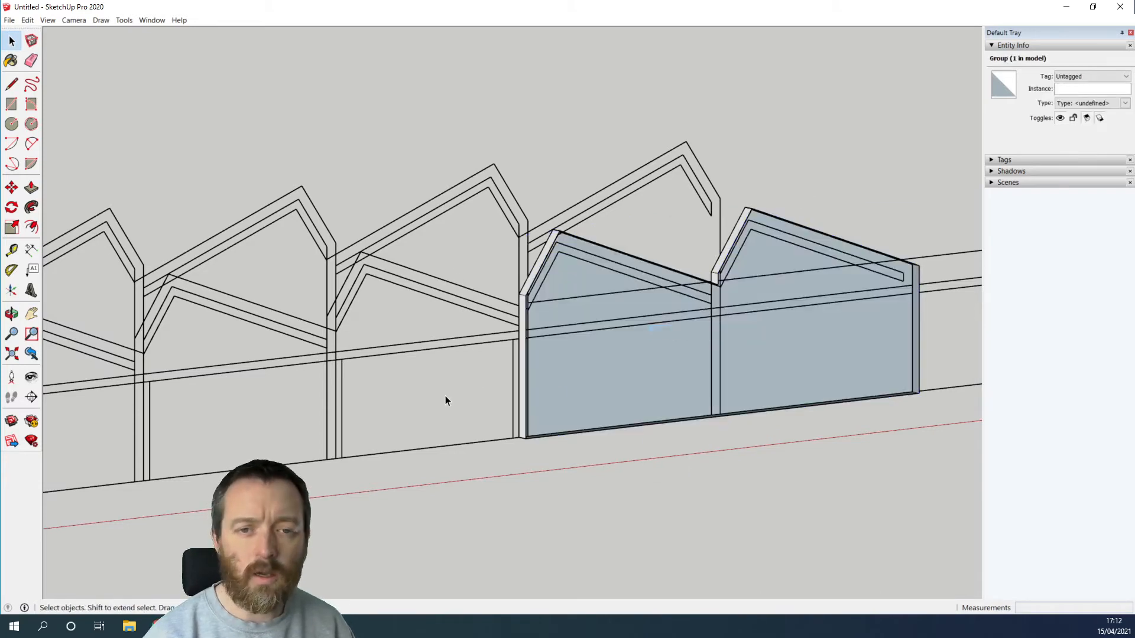
Undo the hiding of the front-face group and explode that group back into loose geometry.
click(446, 396)
key(ctrl+z)
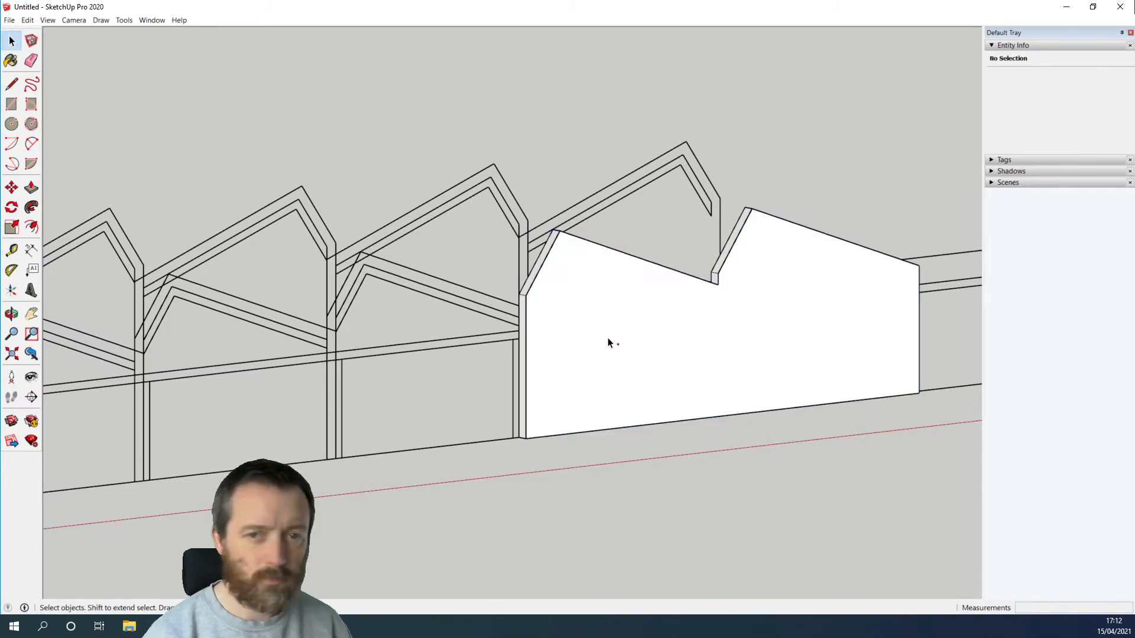
double_click(608, 336)
click(607, 337)
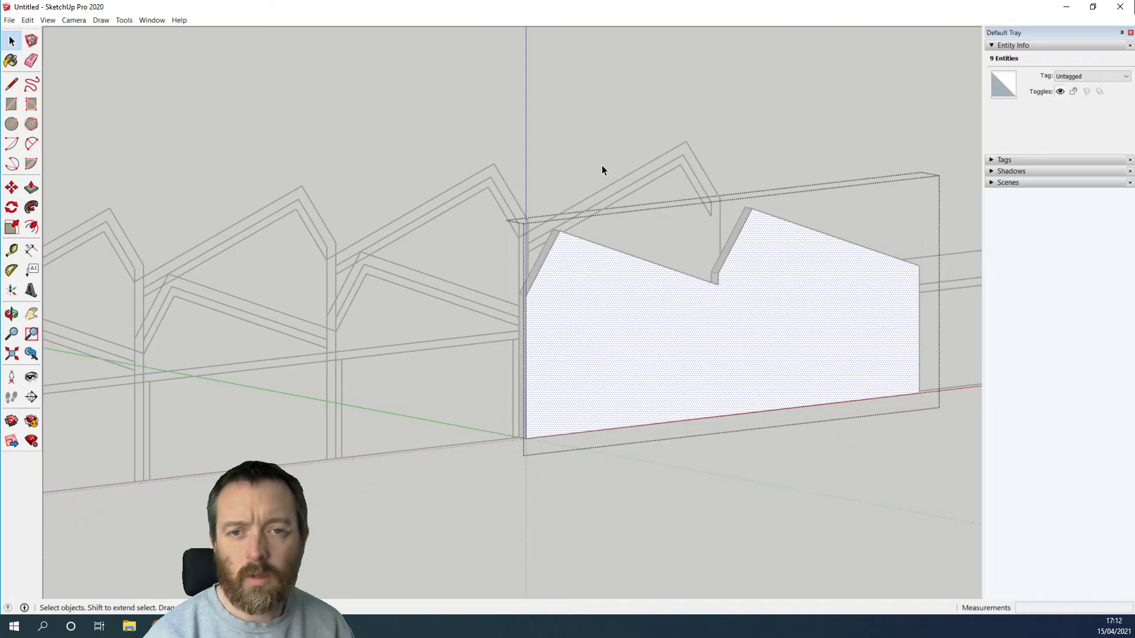
click(597, 135)
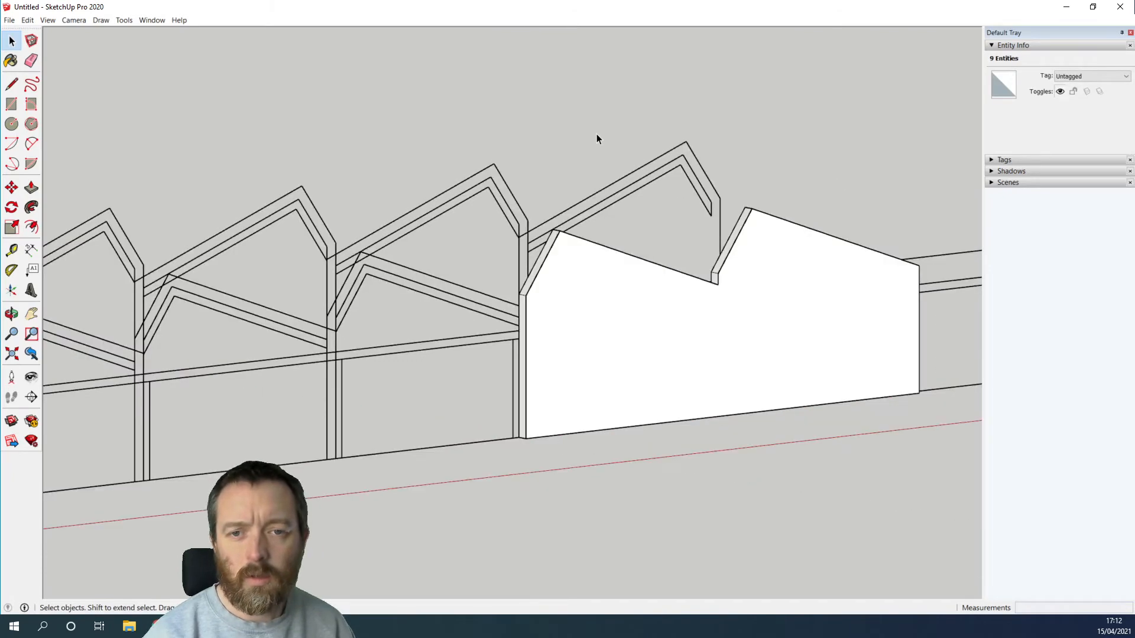
click(541, 271)
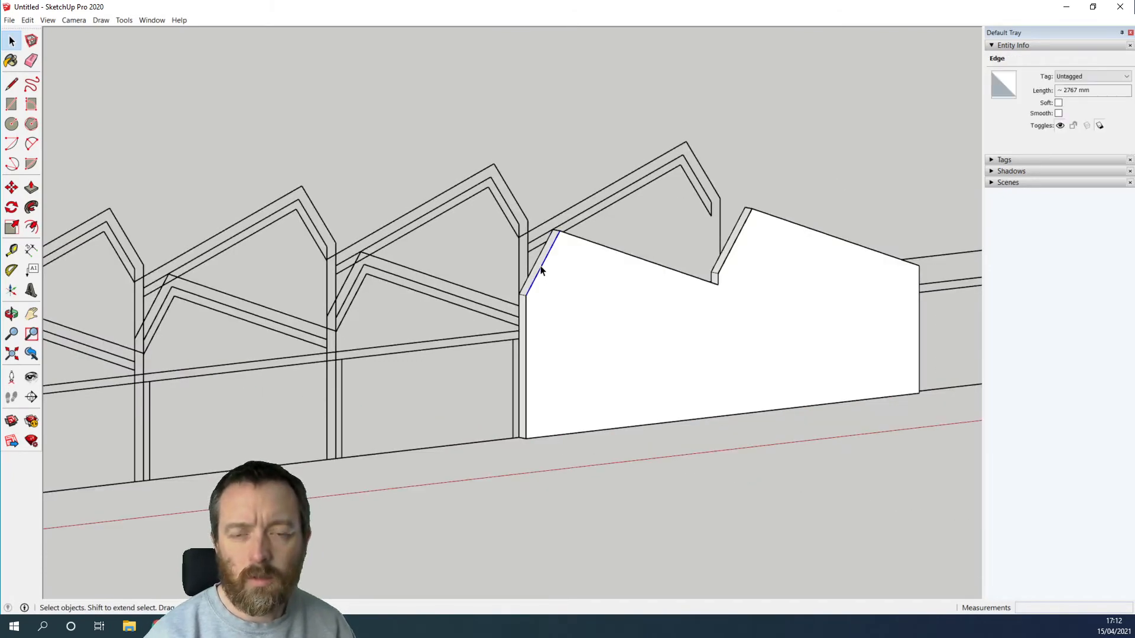
key(ctrl+z)
key(ctrl+z)
click(591, 336)
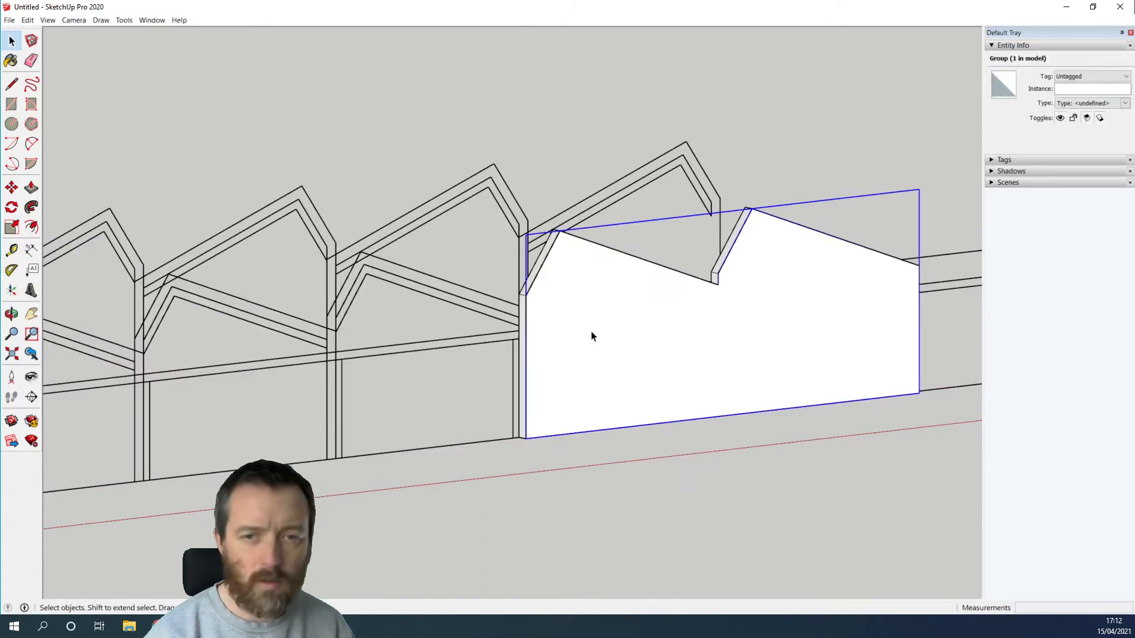
right_click(593, 335)
click(628, 413)
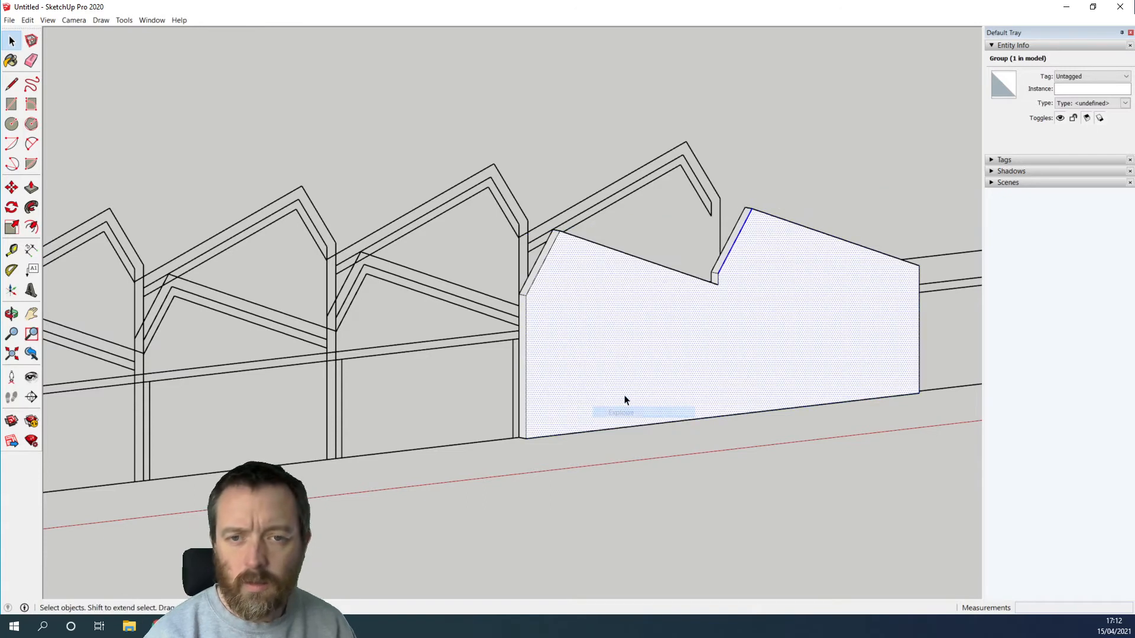
Group the complete geometry of the extruded double-gable wall and hide the group.
right_click(601, 332)
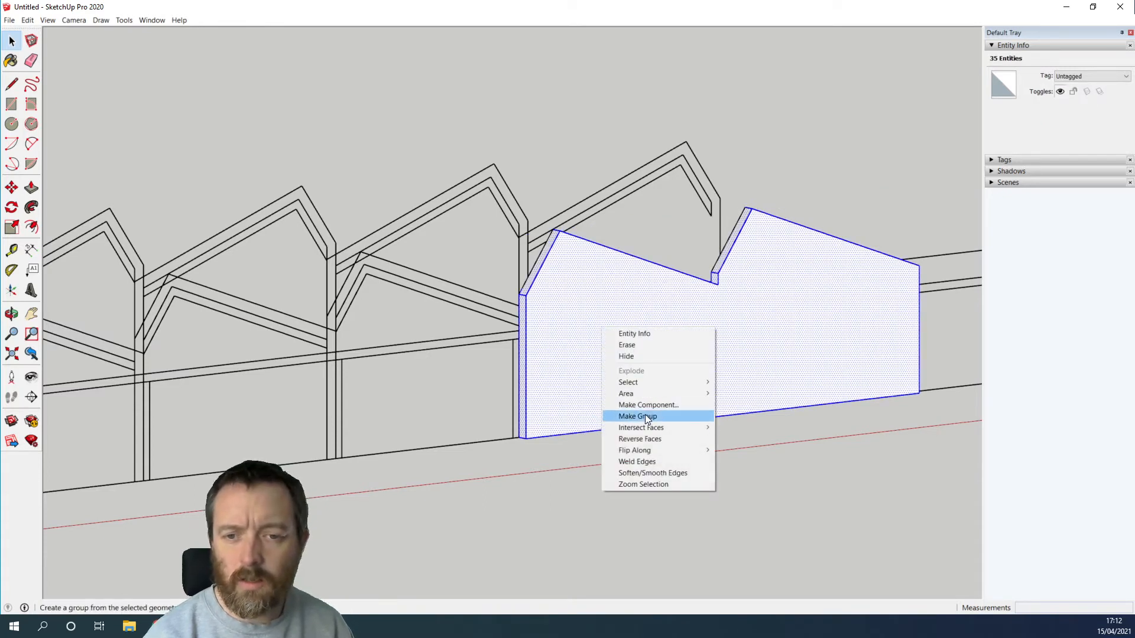
click(645, 416)
right_click(616, 302)
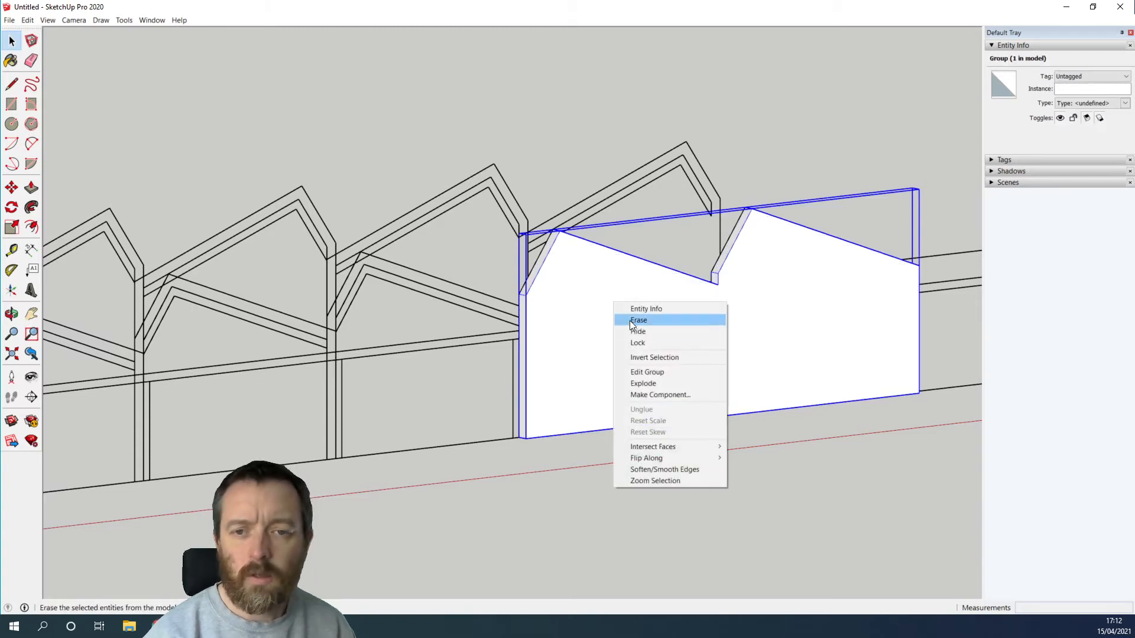
click(651, 330)
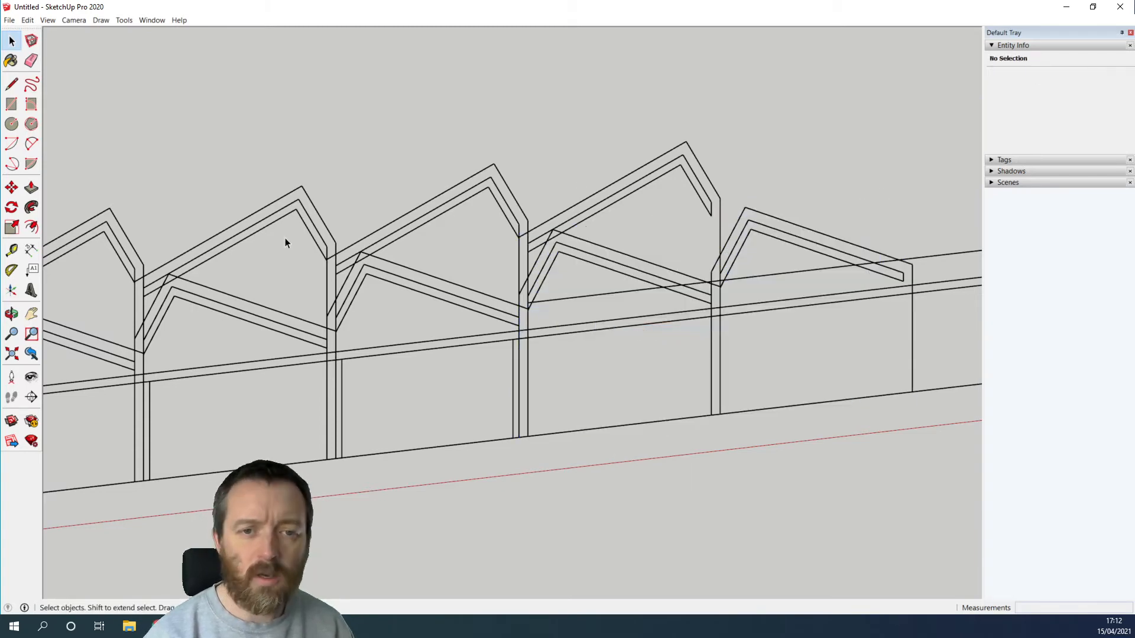
Trace the upper roof outline over the two neighbouring lower gables in the middle, from the left ridge to the right eaves.
click(11, 84)
scroll(189, 308, up, 2)
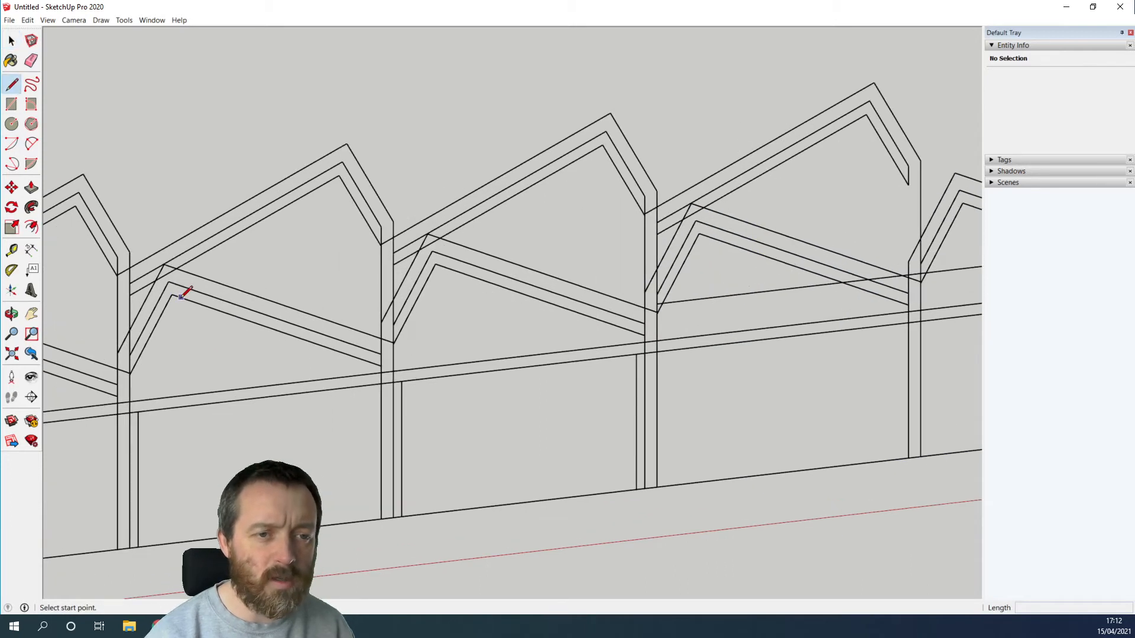
click(164, 264)
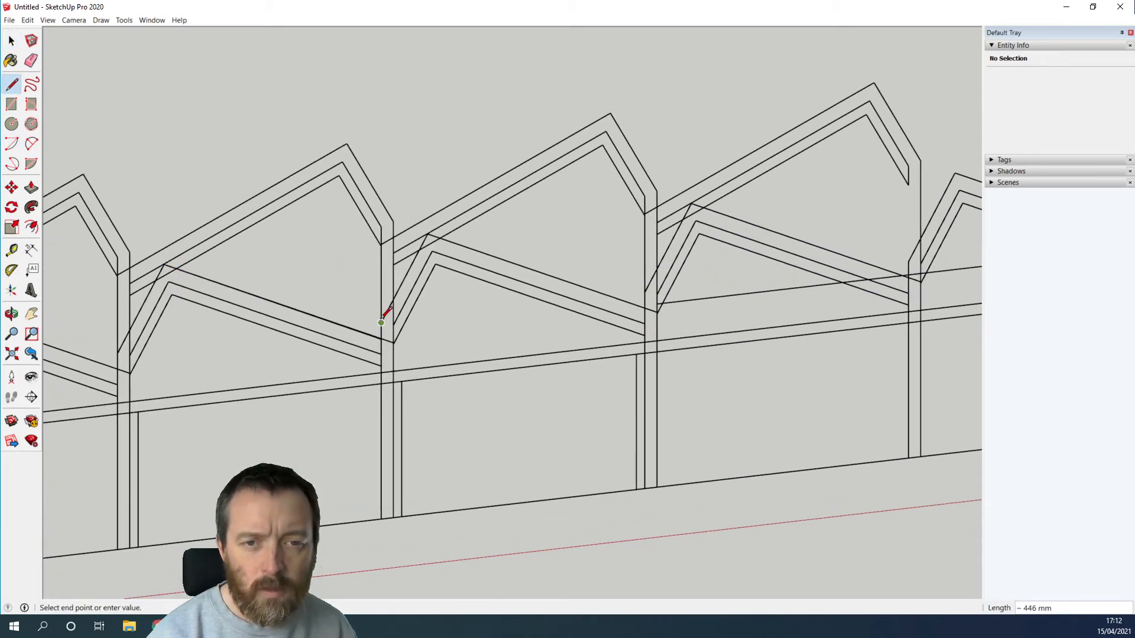
click(428, 234)
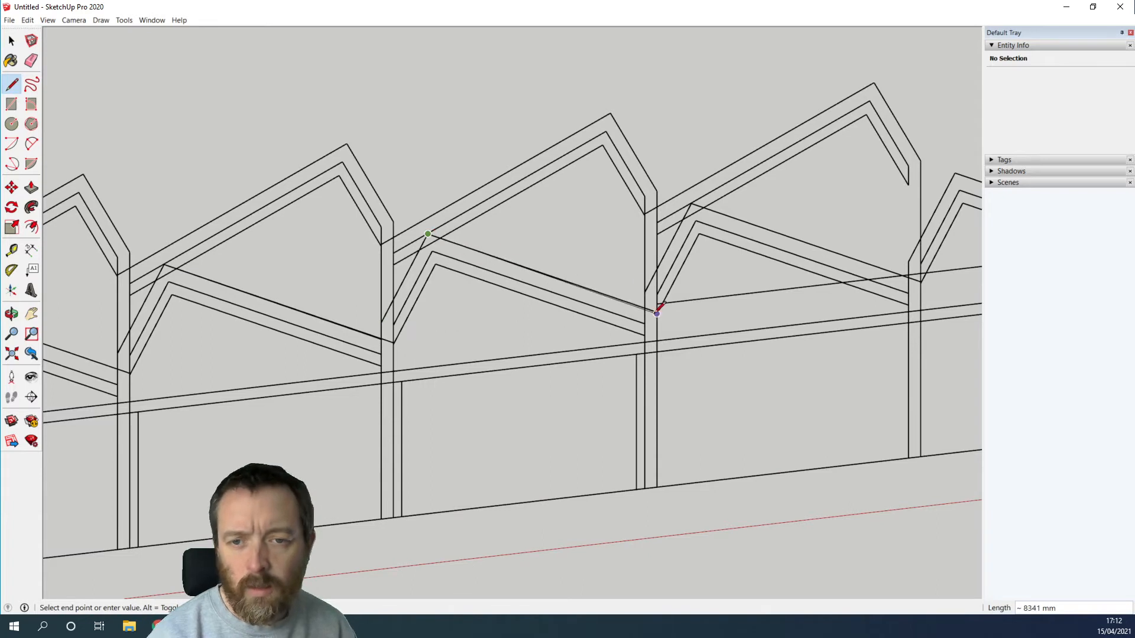
scroll(657, 313, up, 3)
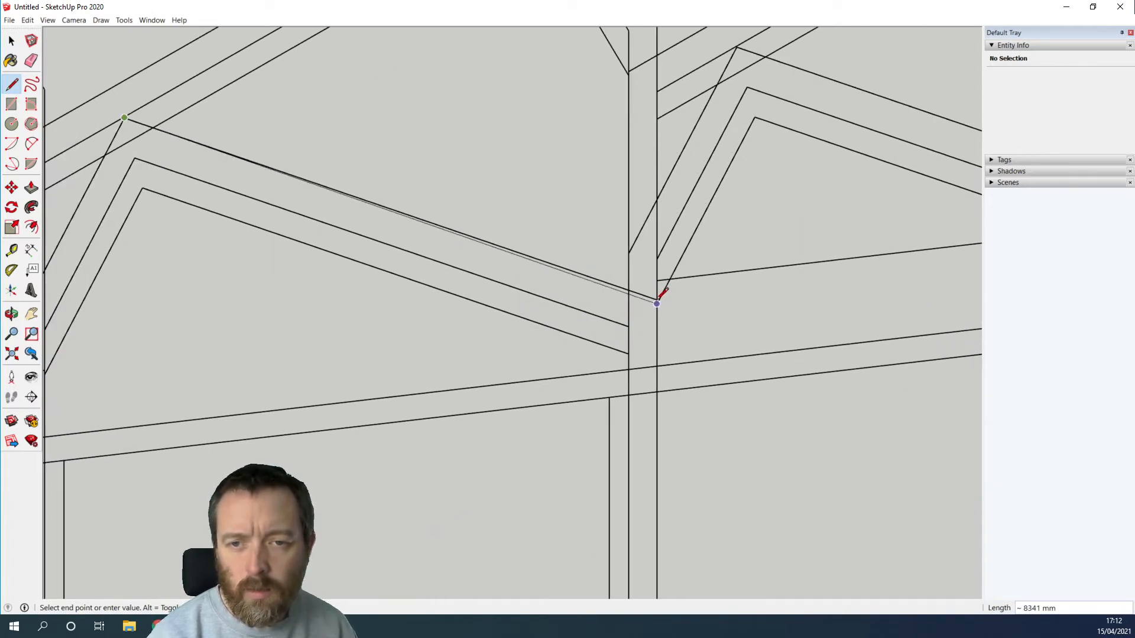
scroll(657, 303, up, 2)
click(658, 302)
Continue the double-gable outline down the right wall edge to the ground line and along the base to the left wall.
scroll(659, 402, down, 5)
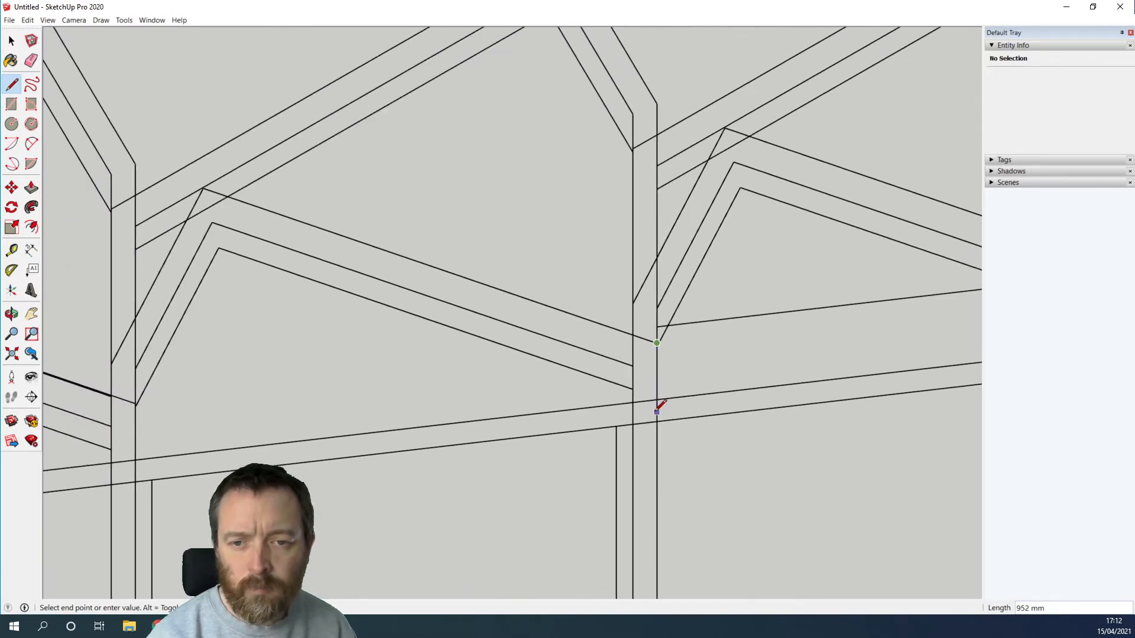
shift+middle_drag(646, 461, 604, 204)
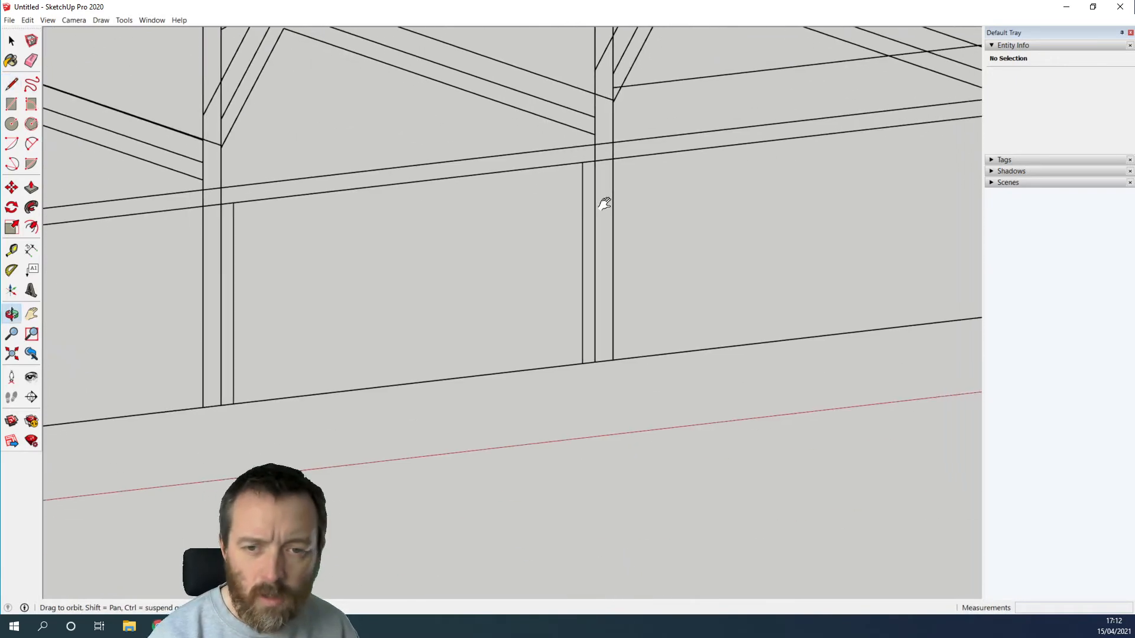
click(613, 360)
middle_drag(332, 370, 570, 380)
click(223, 411)
Draw the left gable's long roof slope from its ridge to the valley endpoint to close the outline into a face.
shift+middle_drag(342, 96, 278, 337)
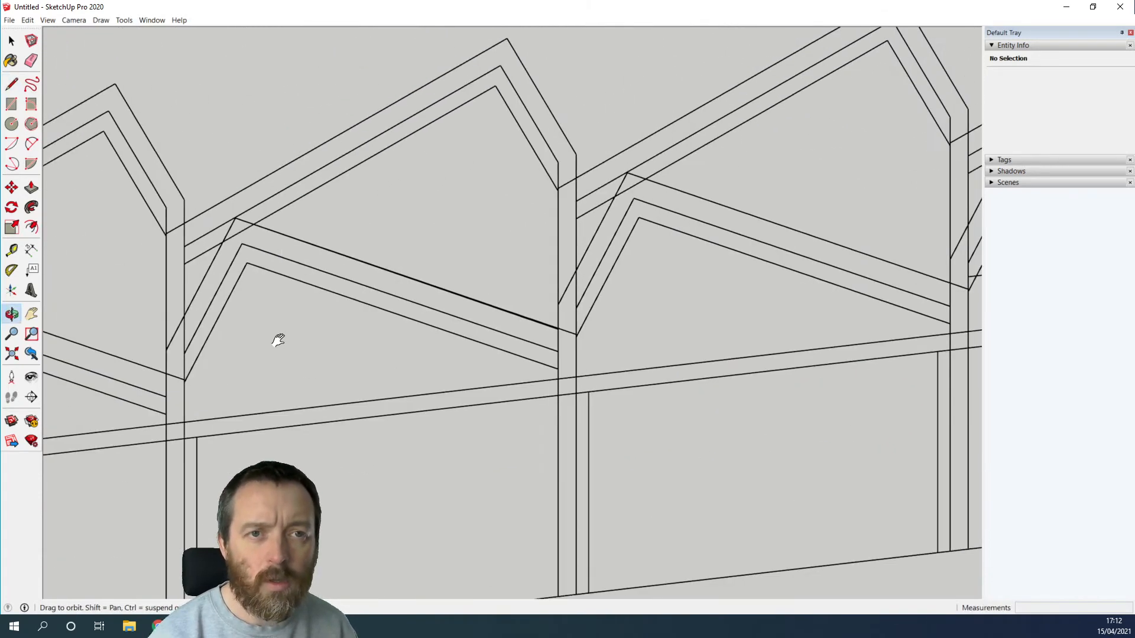
click(225, 242)
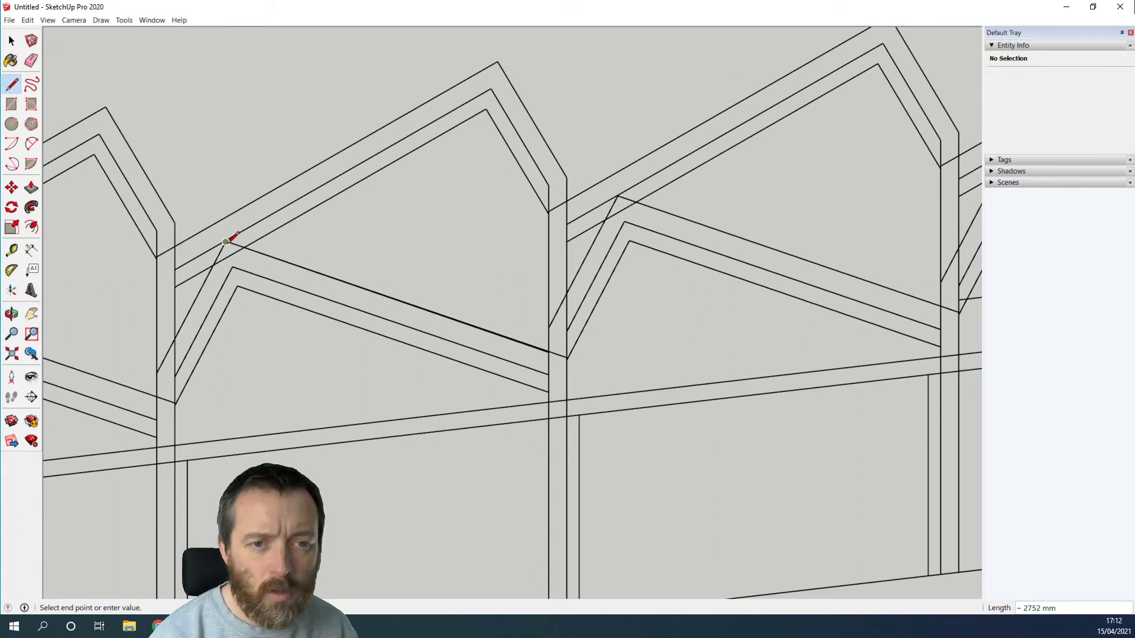
scroll(555, 353, up, 6)
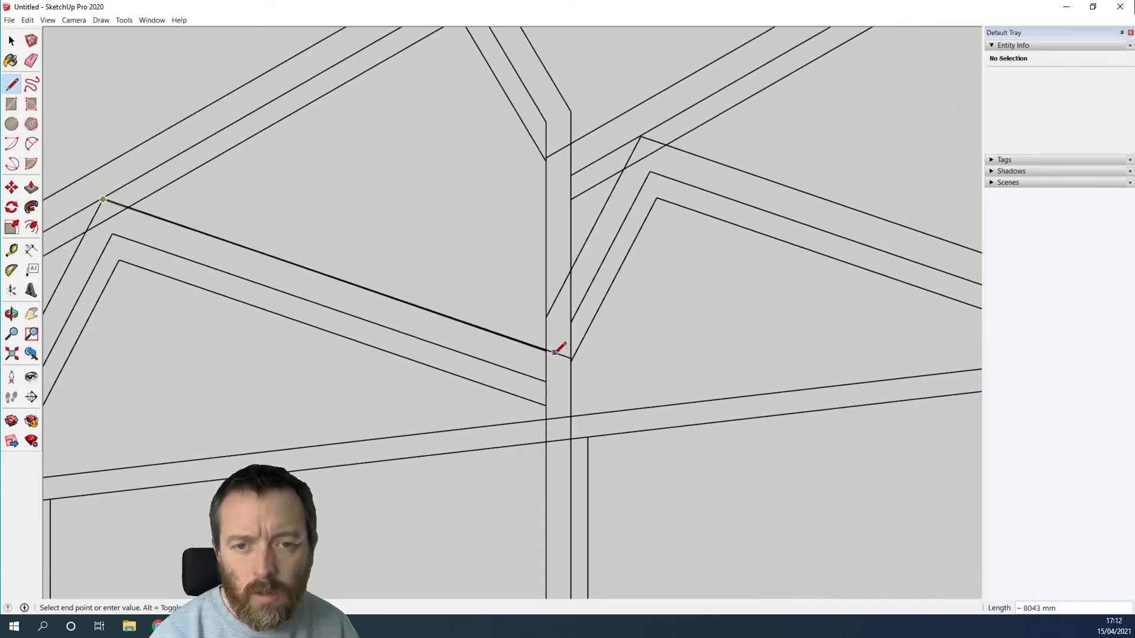
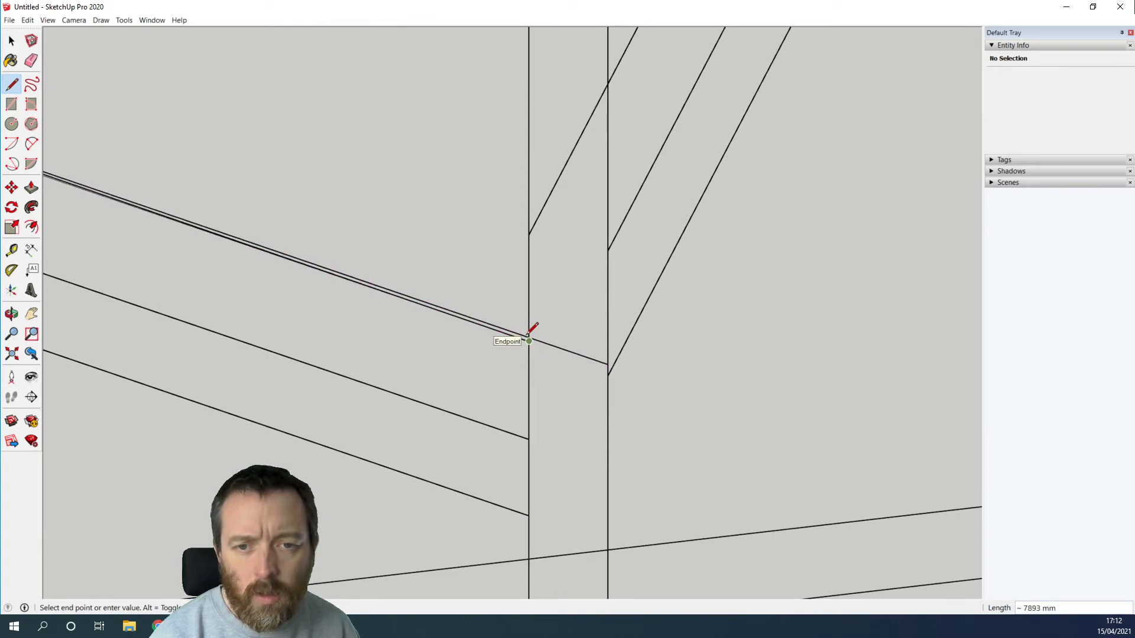
click(529, 341)
scroll(522, 302, down, 6)
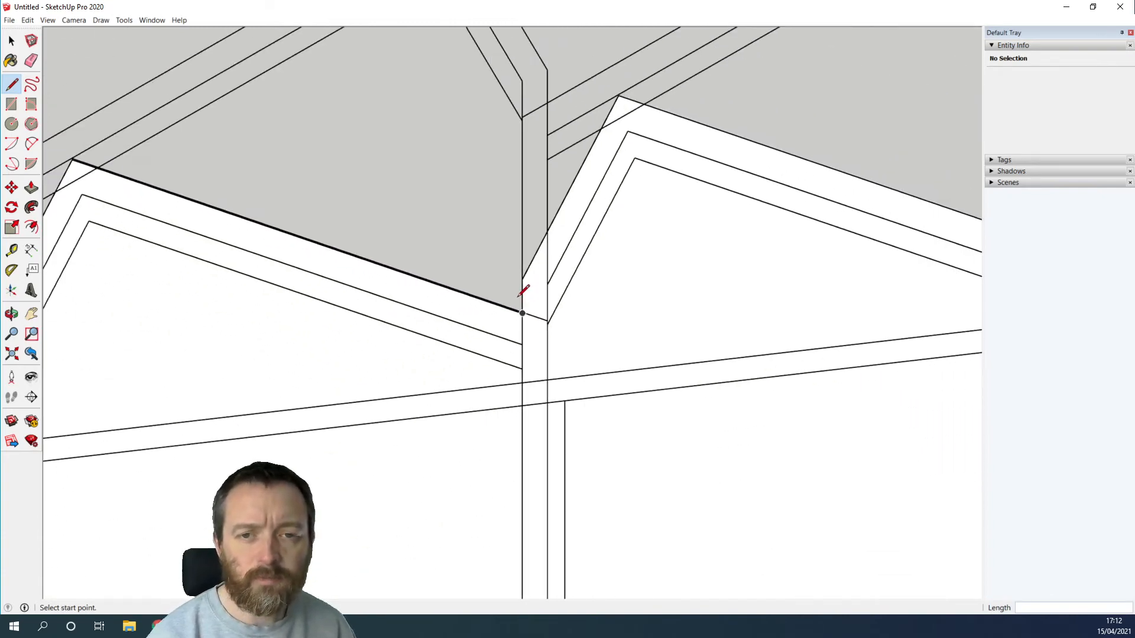
Extrude the double-gable wall face forward by 415 mm.
scroll(520, 302, down, 2)
click(30, 187)
click(373, 295)
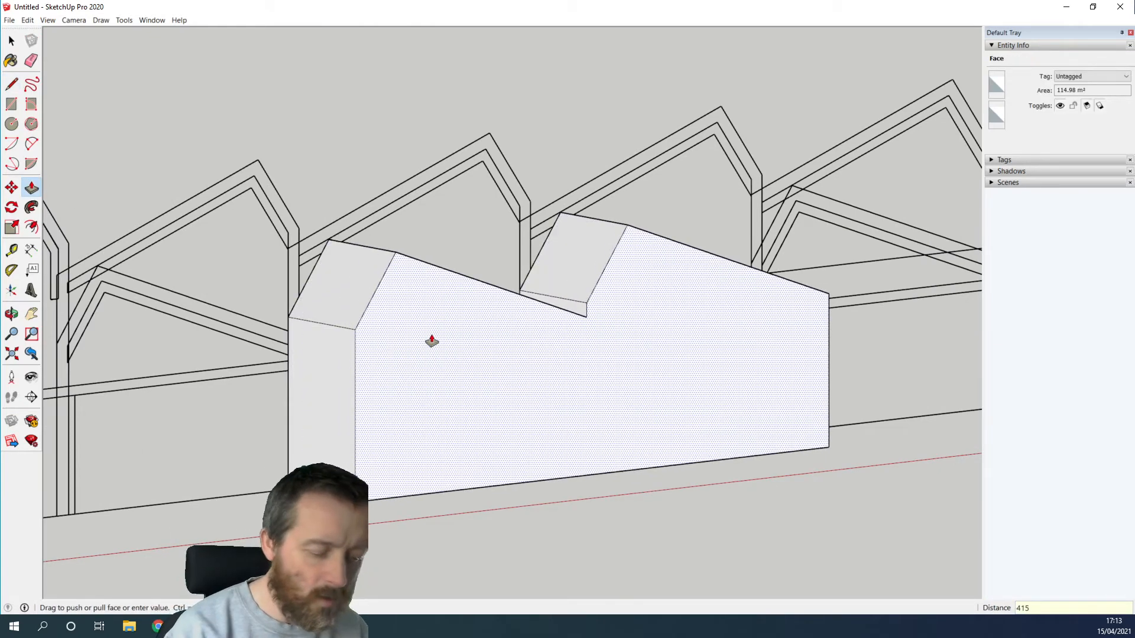
key(Return)
Group the complete geometry of the newly extruded double-gable wall.
click(10, 41)
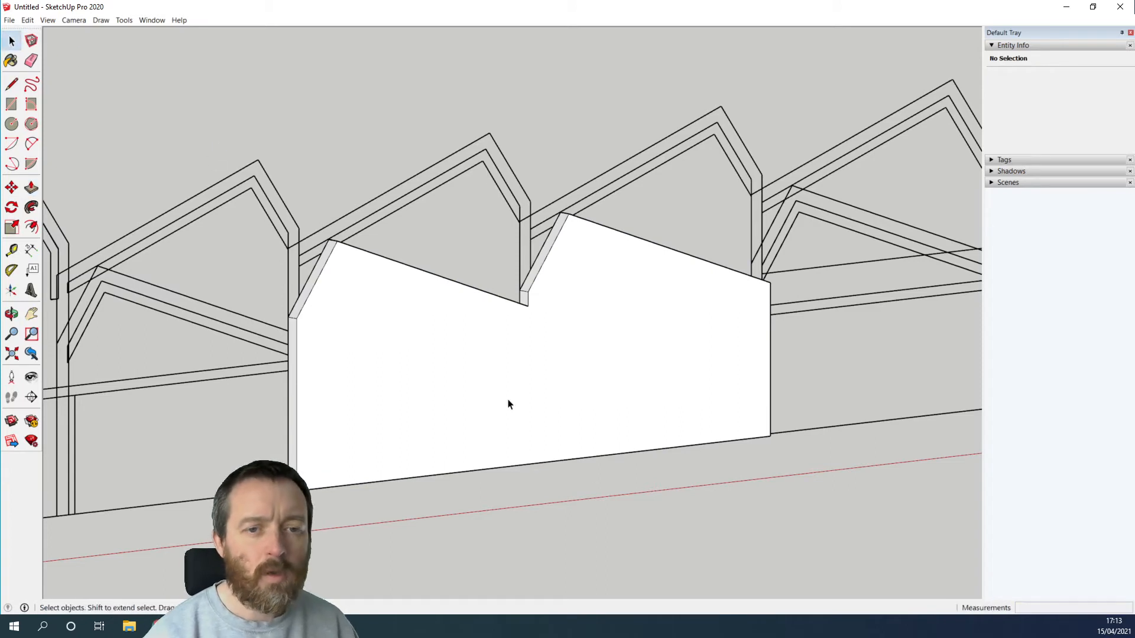
triple_click(539, 435)
right_click(539, 433)
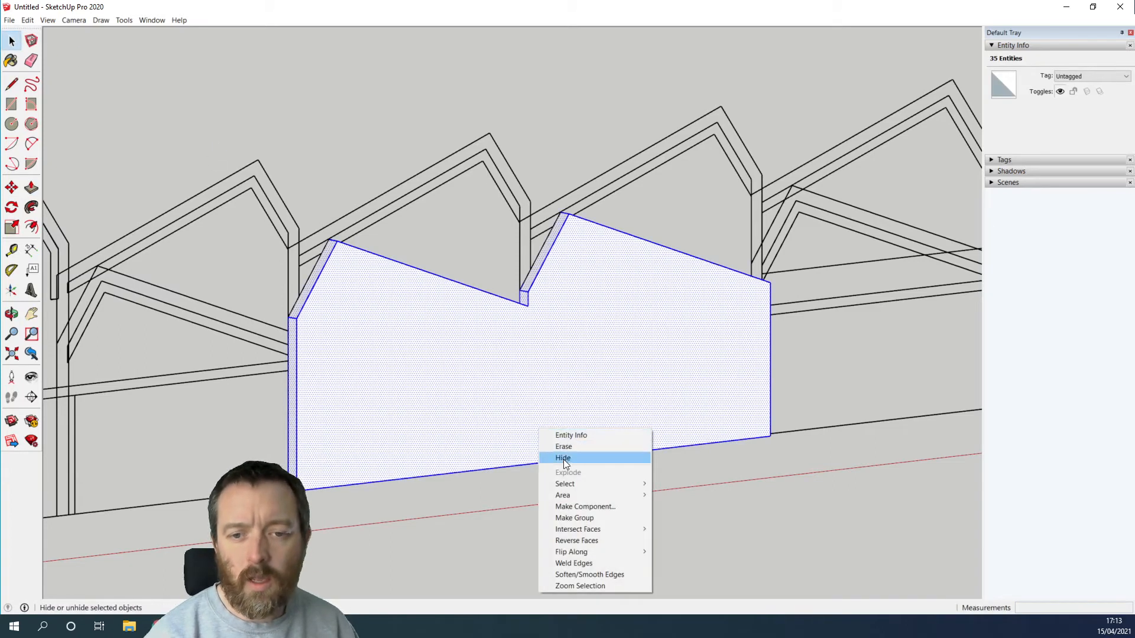
click(593, 517)
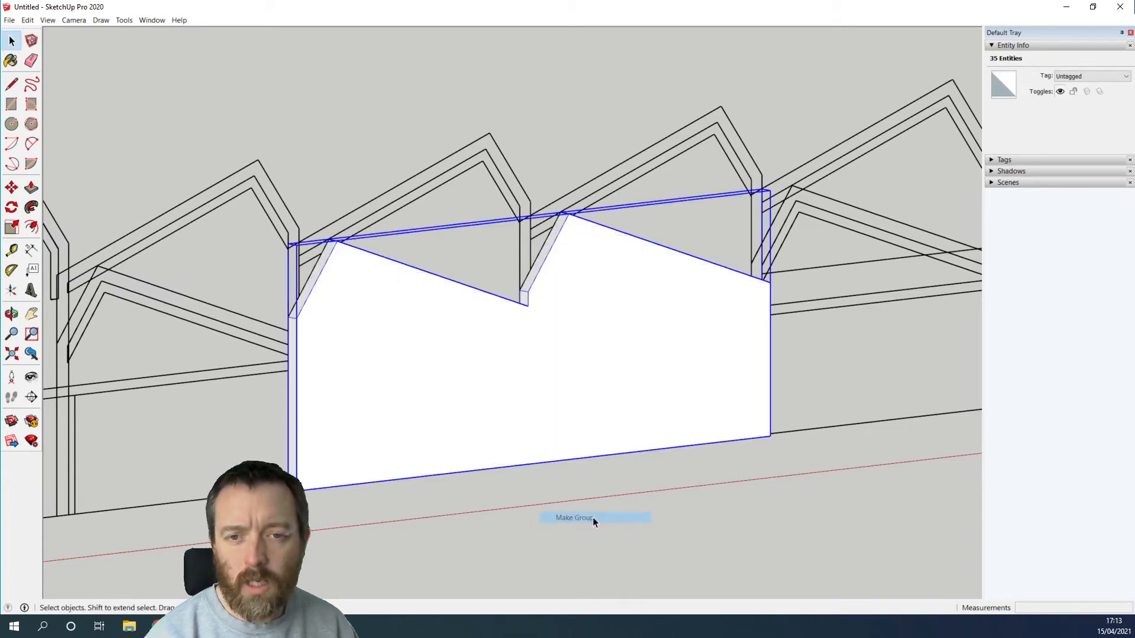
Unhide all hidden wall groups in the model.
click(27, 20)
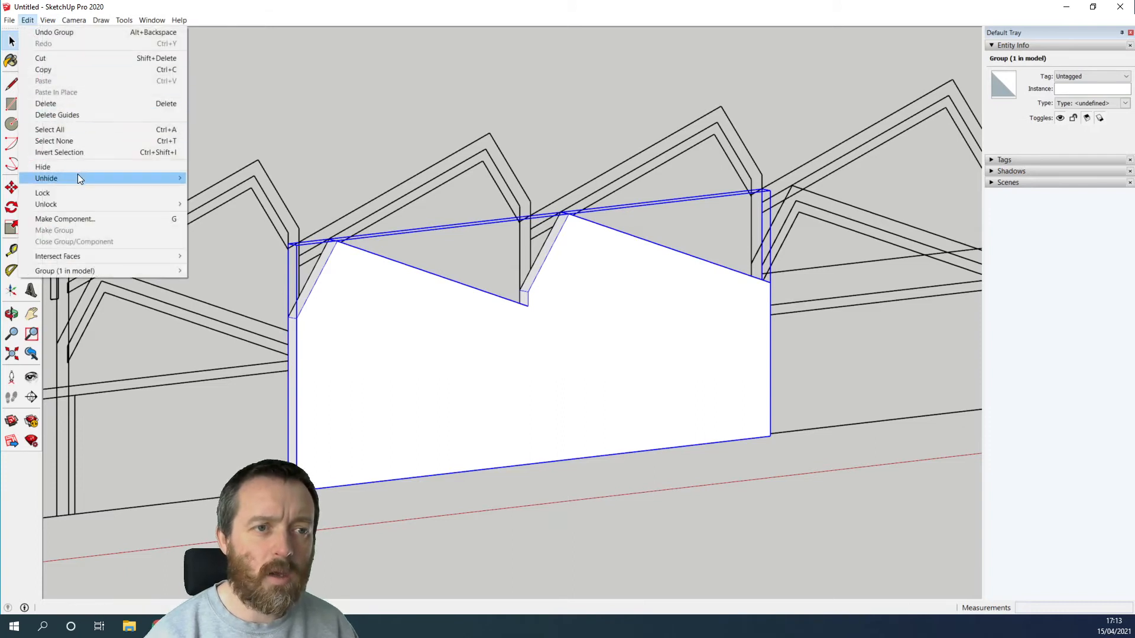
mouse_move(79, 179)
click(233, 201)
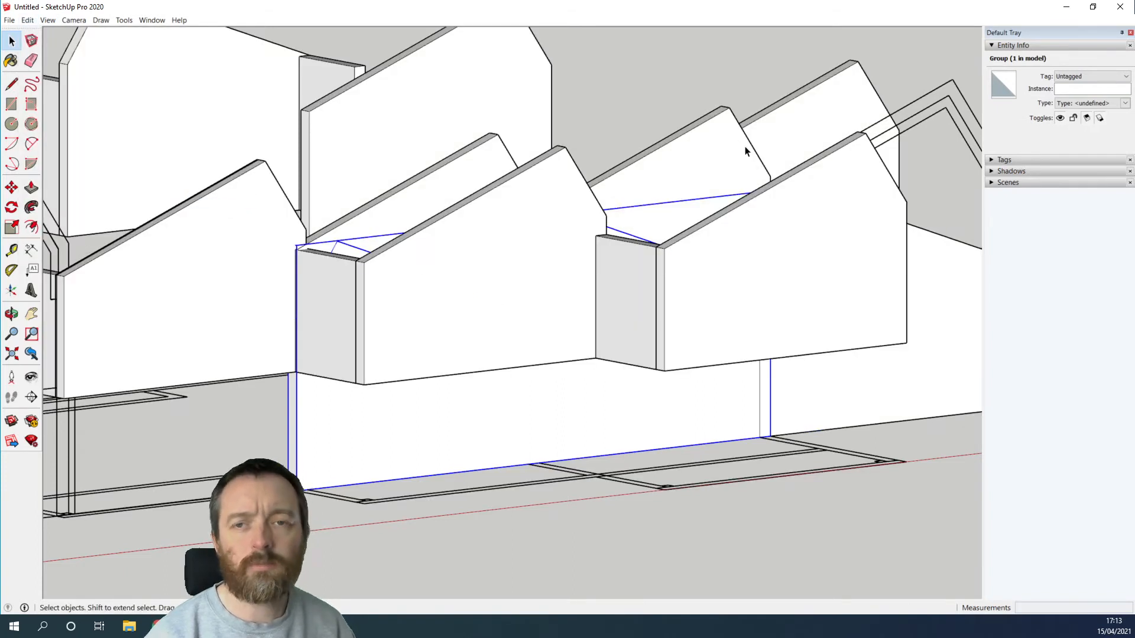
Look at the model from the top and move one middle double-gable wall about 11192 mm back from the front elevation line.
click(83, 22)
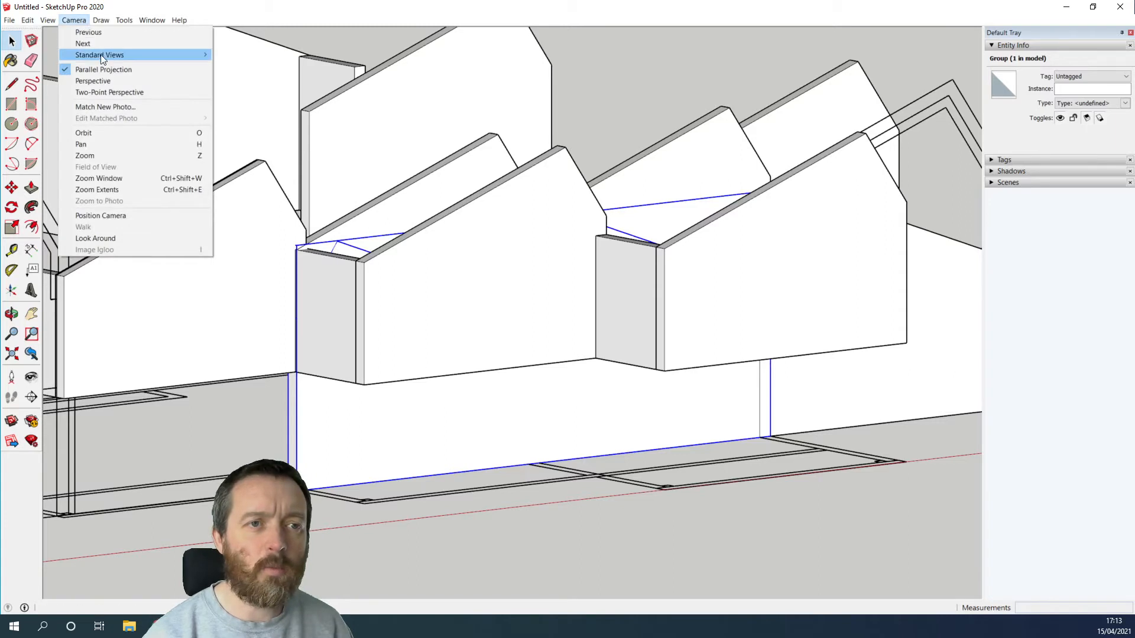
mouse_move(136, 57)
click(256, 55)
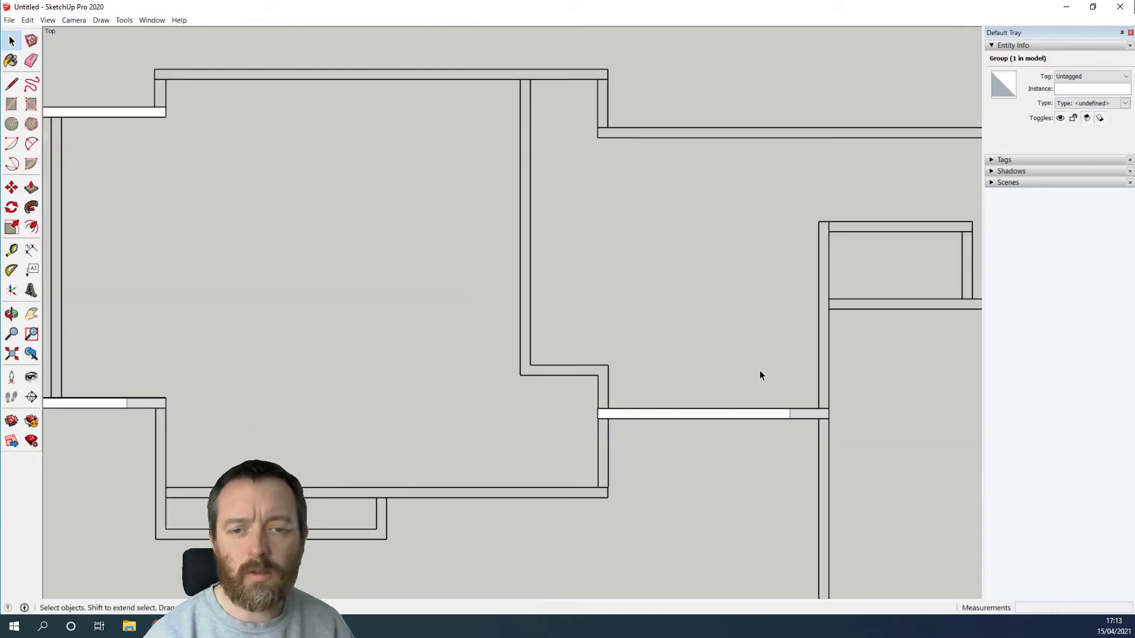
shift+middle_drag(585, 482, 501, 140)
scroll(459, 252, up, 2)
scroll(458, 257, down, 1)
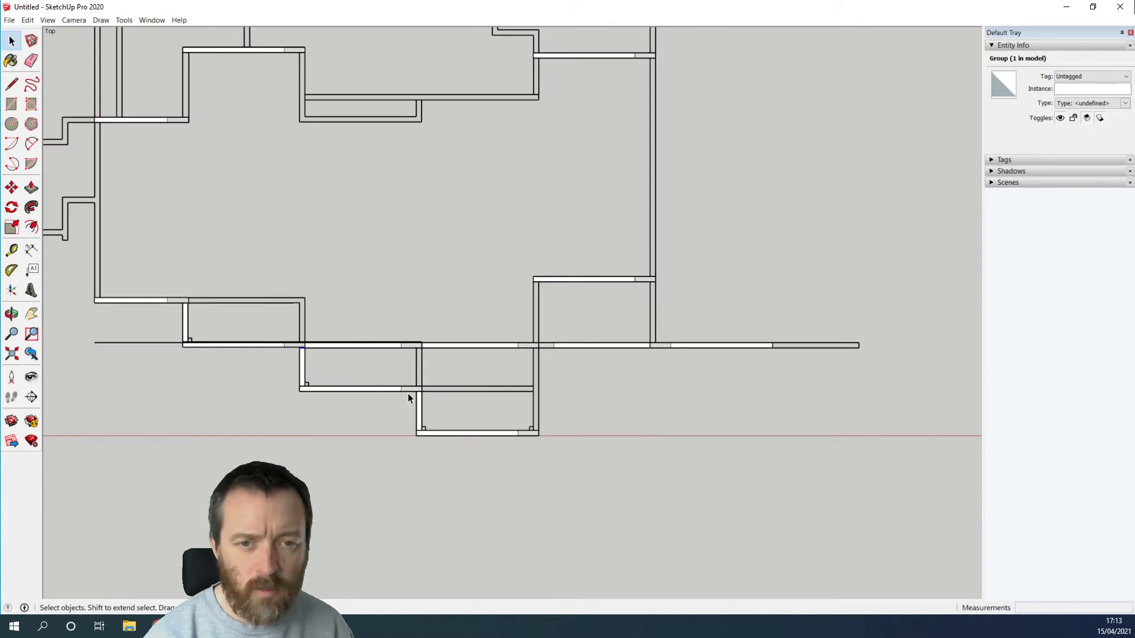
scroll(408, 393, up, 1)
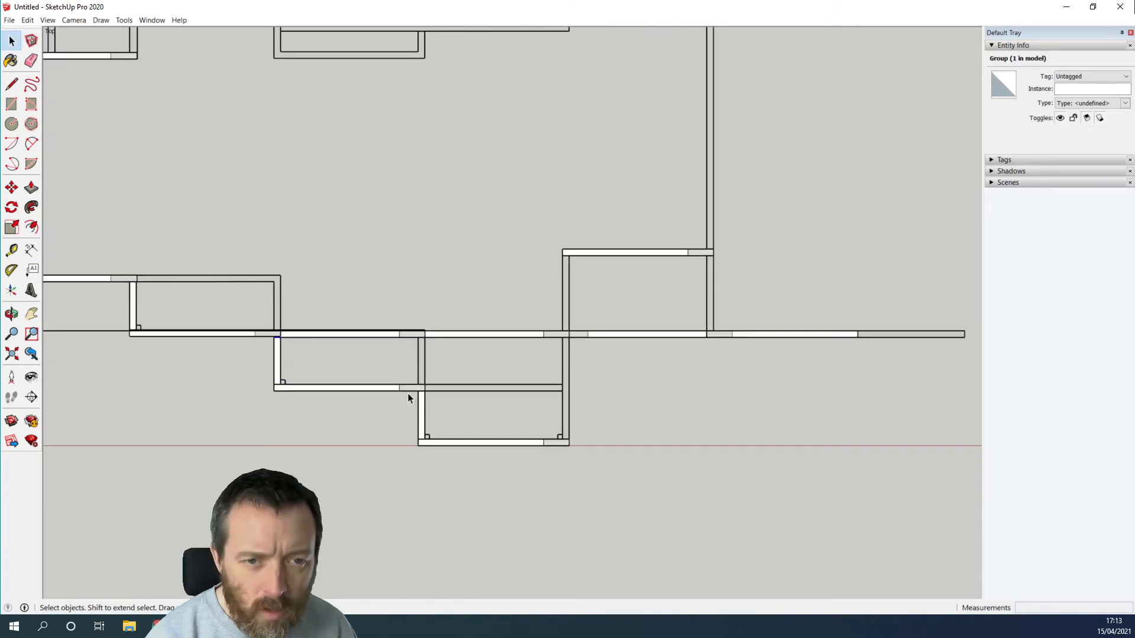
click(11, 188)
click(360, 332)
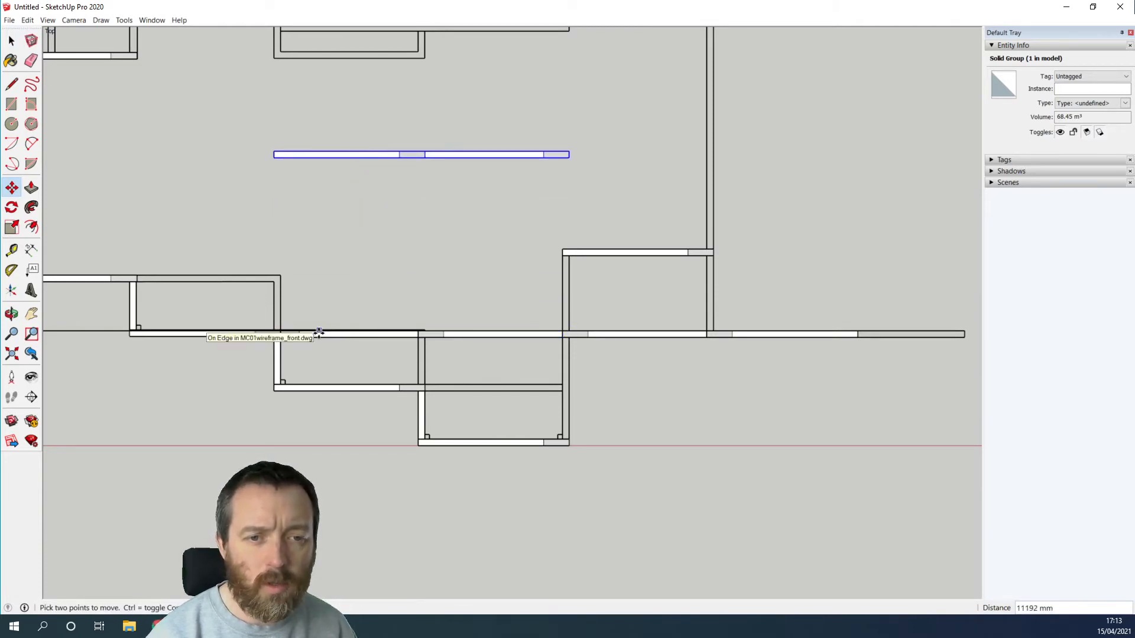
click(12, 42)
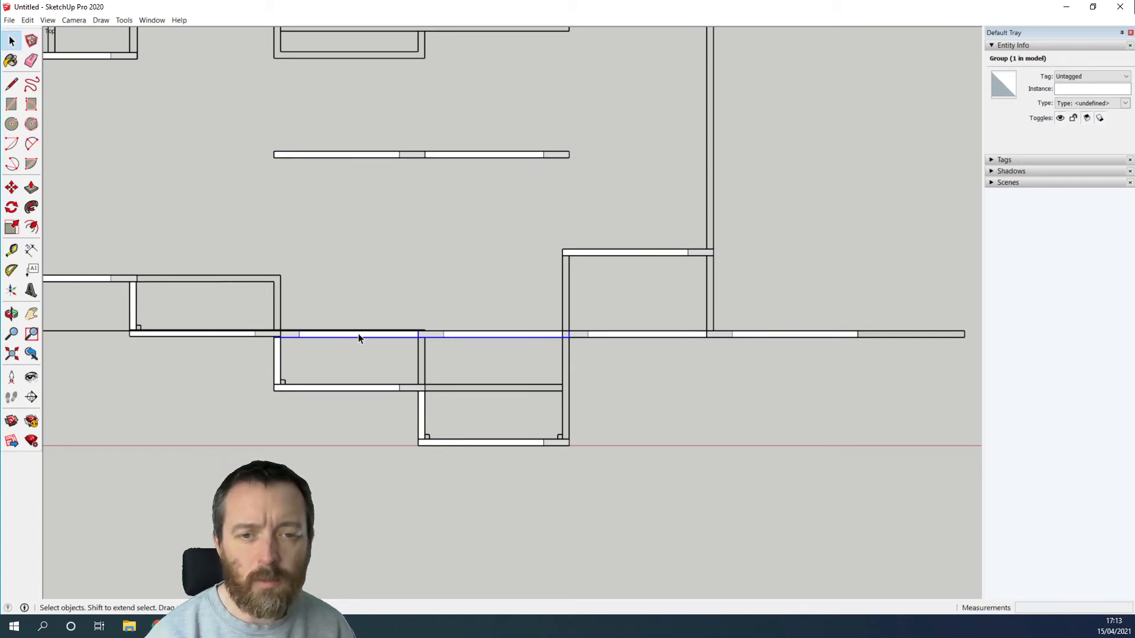
mouse_move(444, 387)
middle_down()
mouse_move(469, 269)
mouse_move(469, 150)
mouse_move(444, 335)
mouse_move(453, 375)
middle_up()
click(86, 19)
mouse_move(105, 54)
click(232, 55)
click(230, 47)
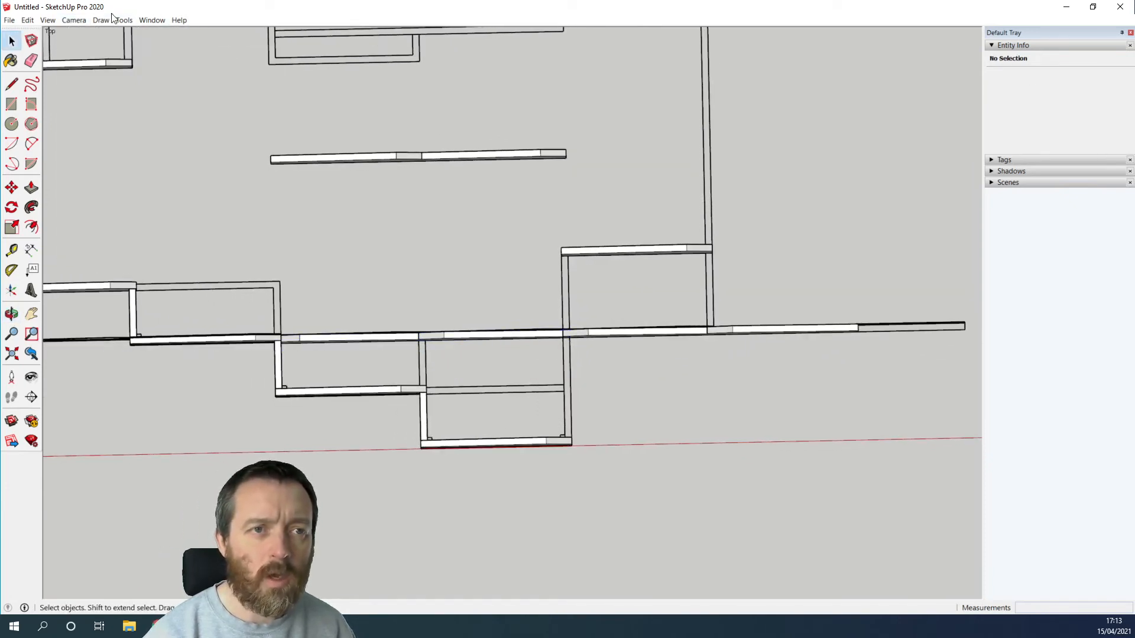
click(74, 20)
mouse_move(115, 54)
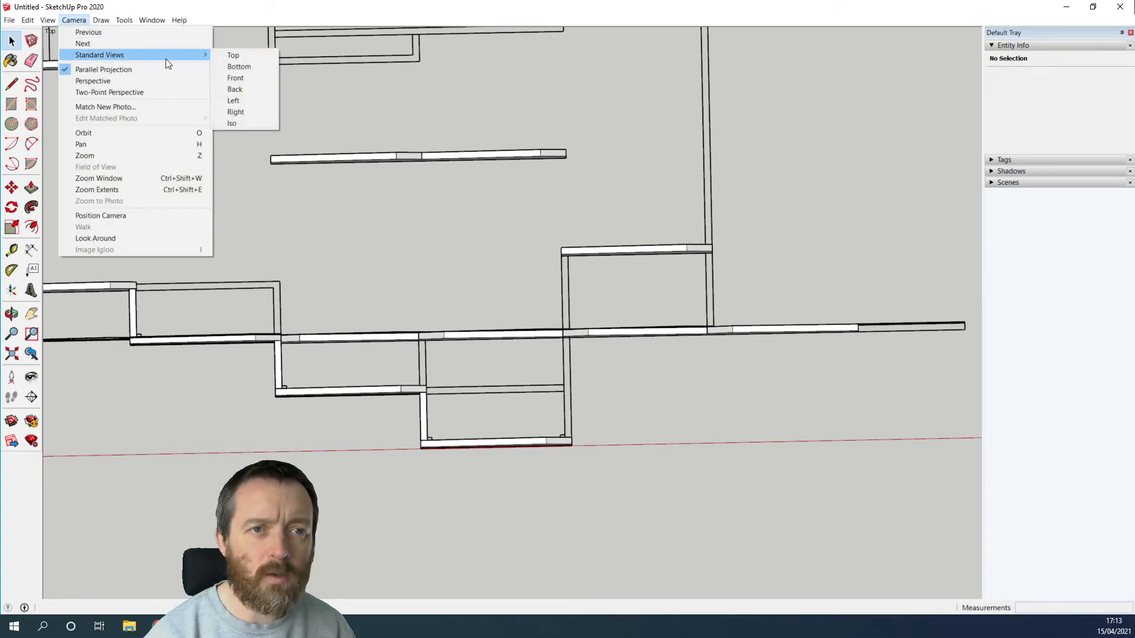
click(220, 54)
Move the double-gable wall left on the front elevation line about 36122 mm back along the green axis onto the rear plan wall.
click(14, 188)
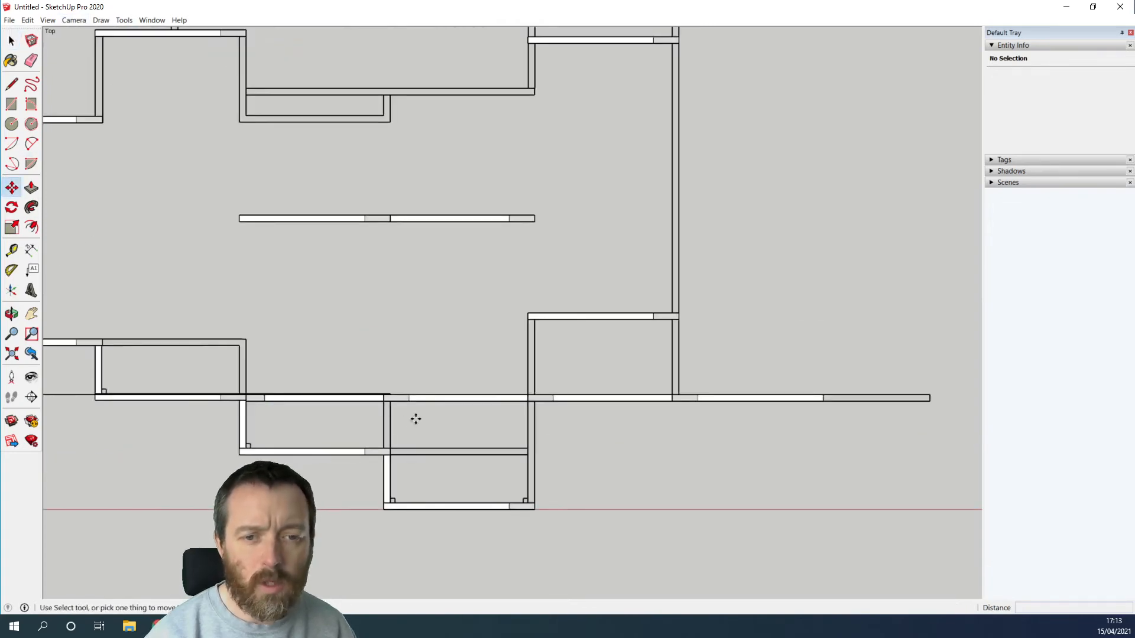
click(414, 399)
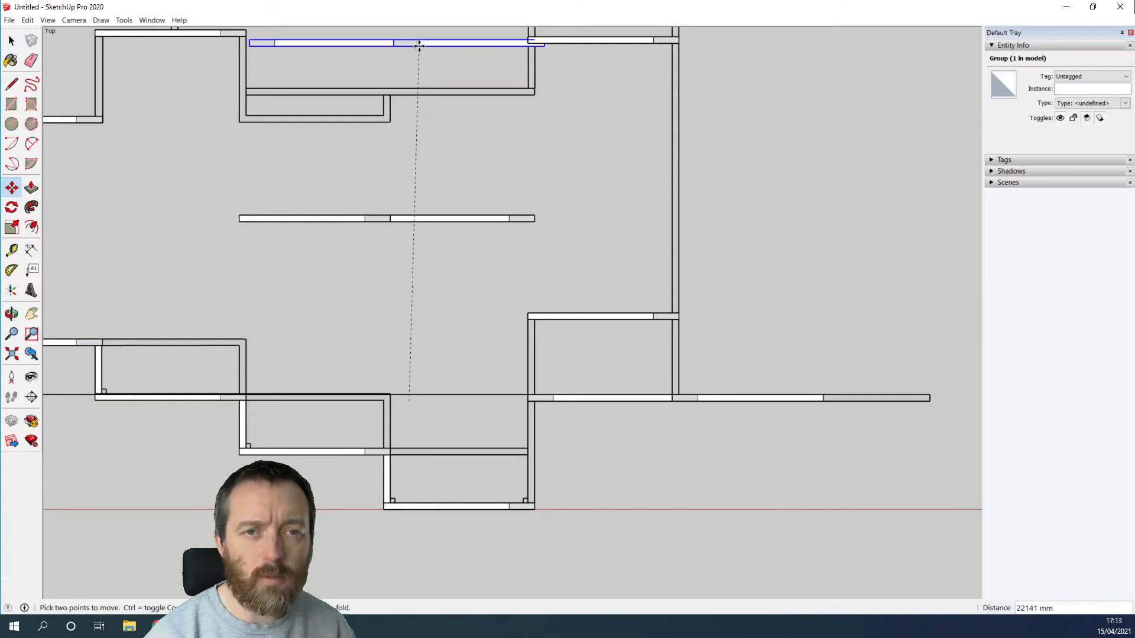
shift+middle_drag(419, 45, 400, 502)
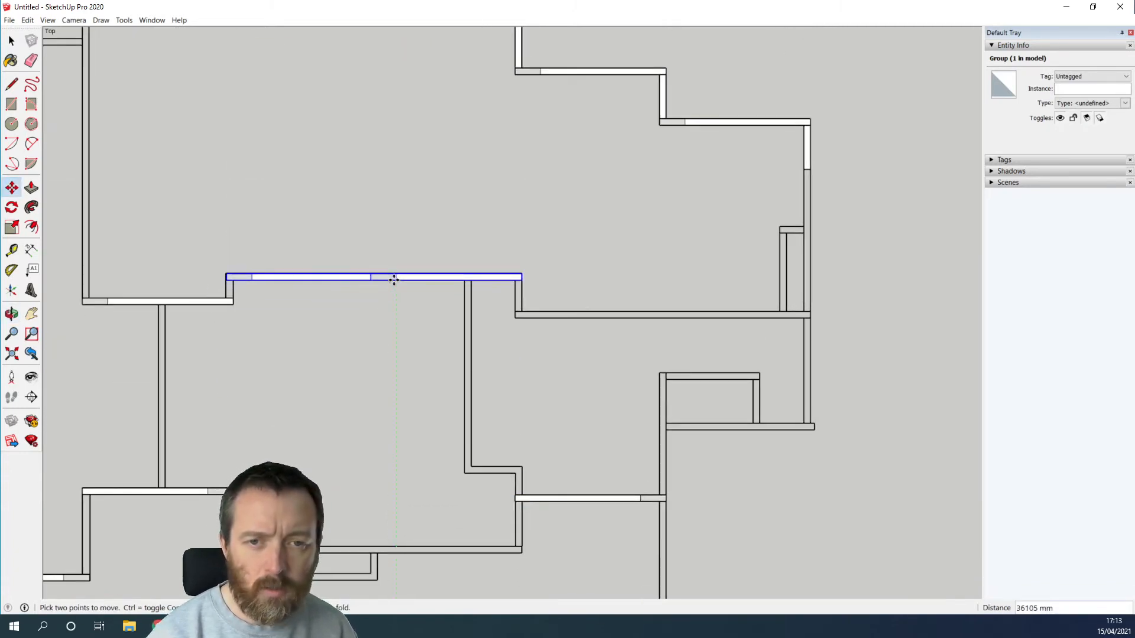
scroll(394, 278, up, 3)
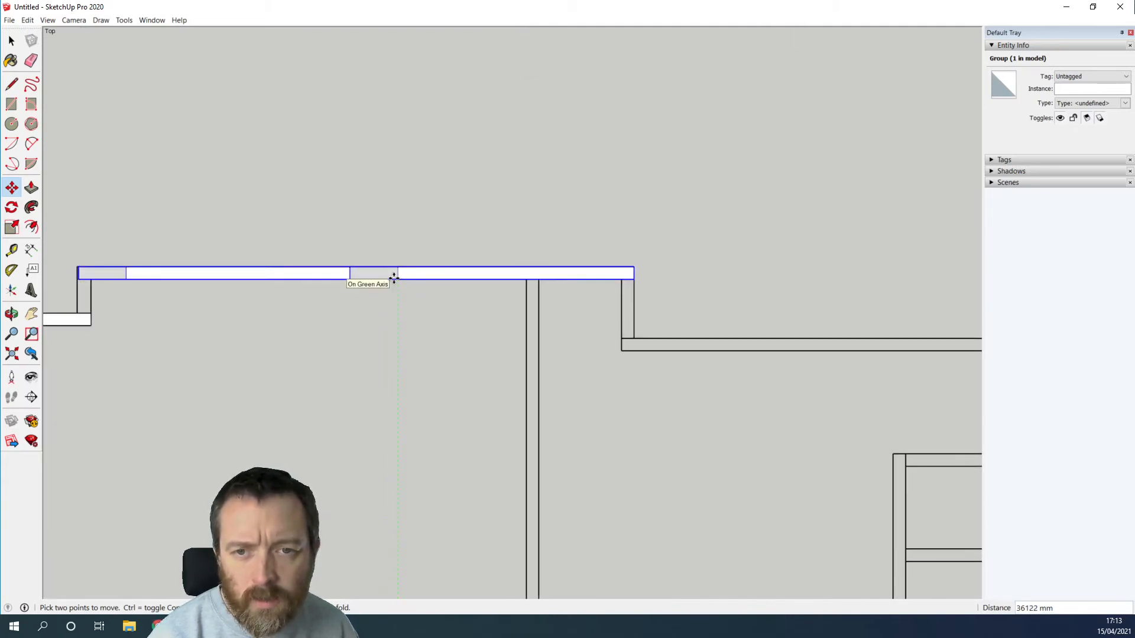
click(394, 278)
Move the rightmost double-gable wall about 33737 mm back along the green axis onto the rear plan wall beside the right outer wall.
scroll(383, 538, down, 3)
shift+middle_drag(383, 535, 210, 87)
key(m)
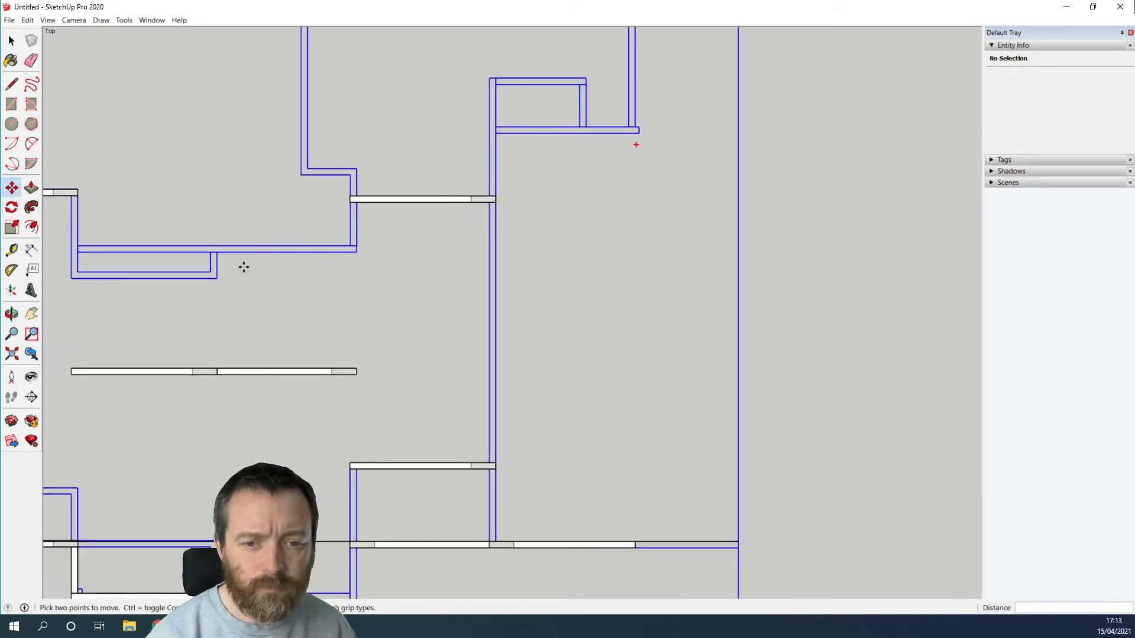
click(474, 545)
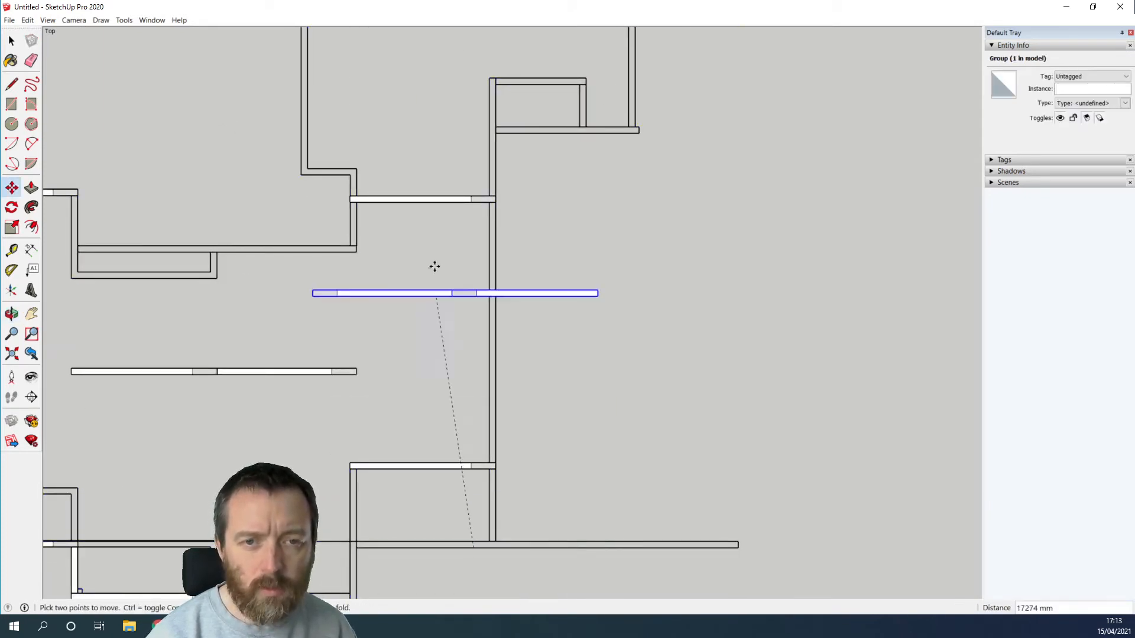
click(456, 106)
shift+middle_drag(456, 107, 449, 432)
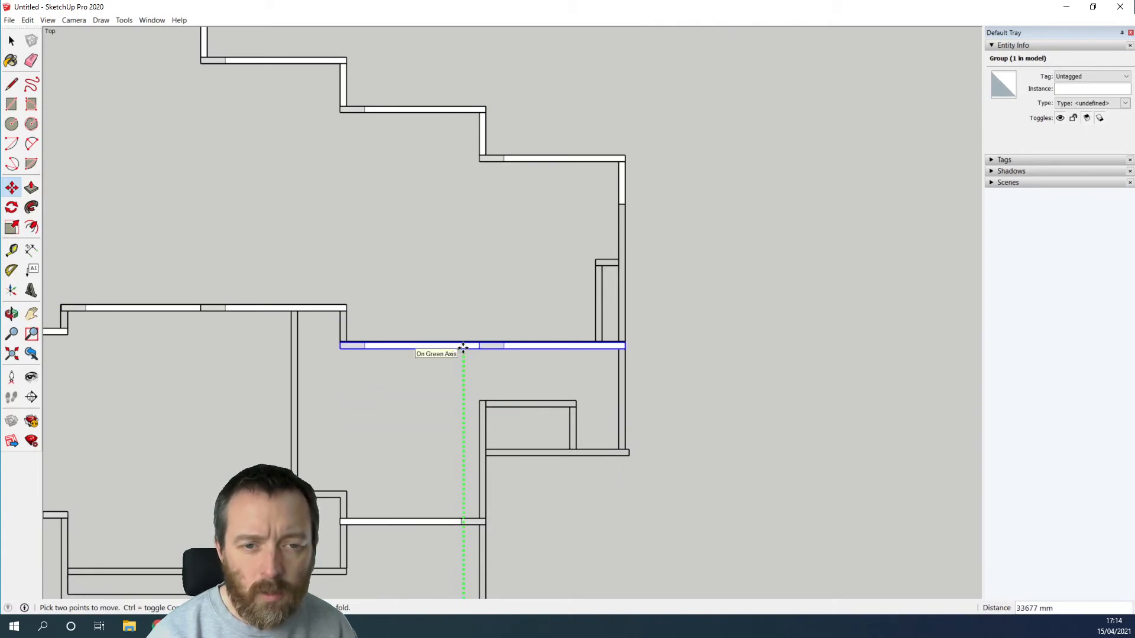
scroll(462, 346, up, 4)
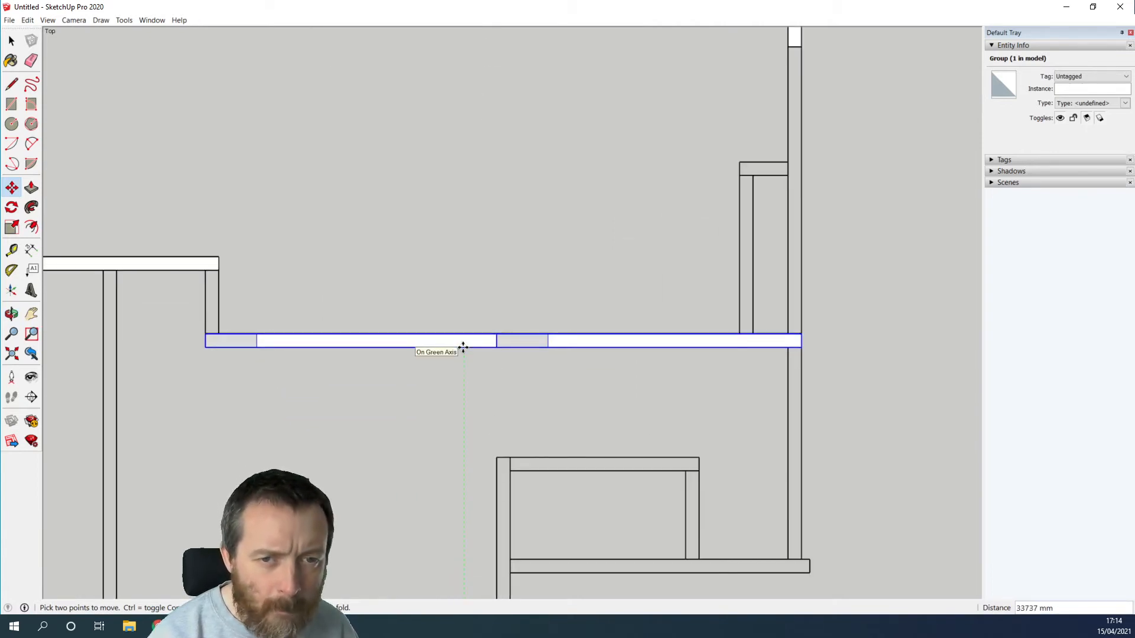
click(462, 346)
scroll(447, 480, down, 4)
Move the remaining double-gable wall in the open middle area back along the green axis onto the nearest long plan wall.
scroll(425, 518, up, 4)
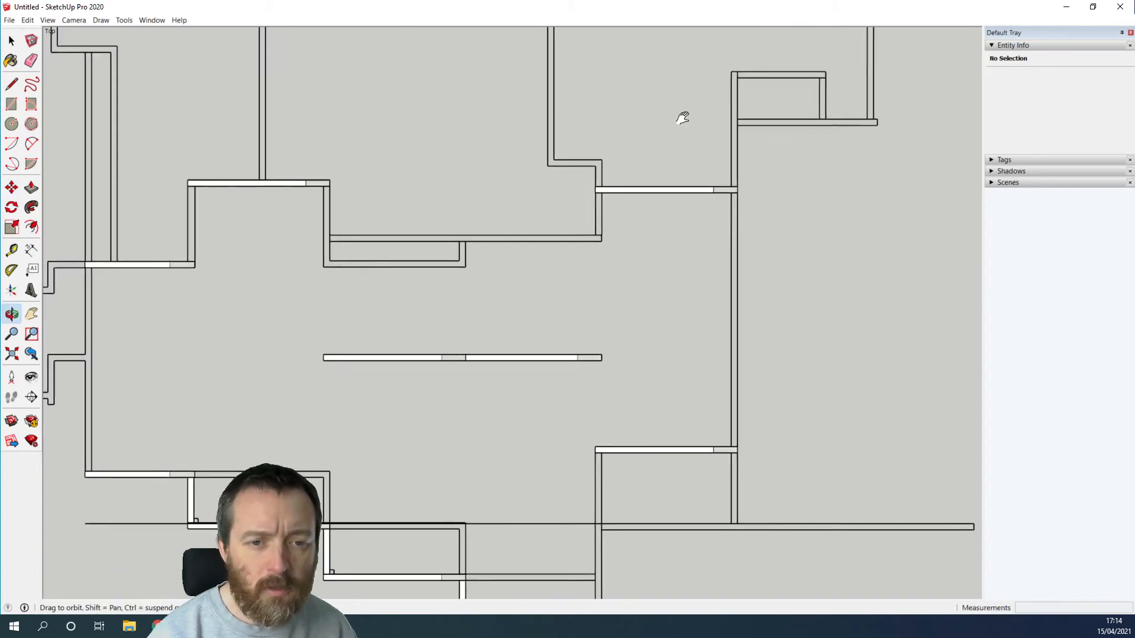
click(489, 351)
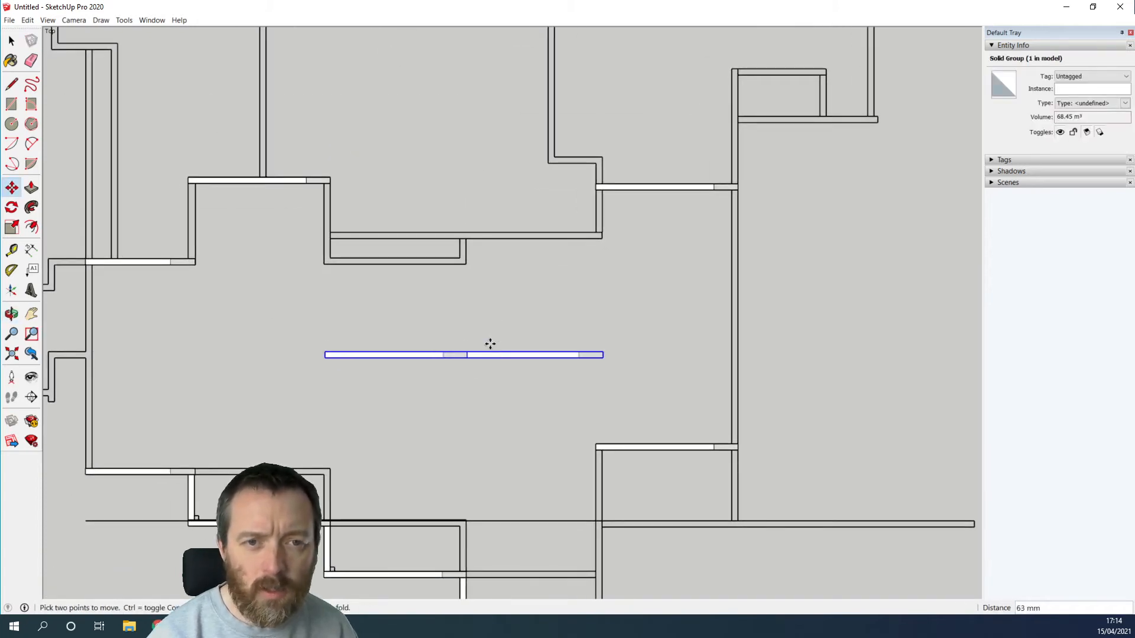
click(492, 232)
scroll(534, 447, down, 2)
scroll(534, 446, down, 1)
middle_drag(535, 451, 381, 51)
click(512, 304)
middle_drag(512, 304, 585, 284)
key(m)
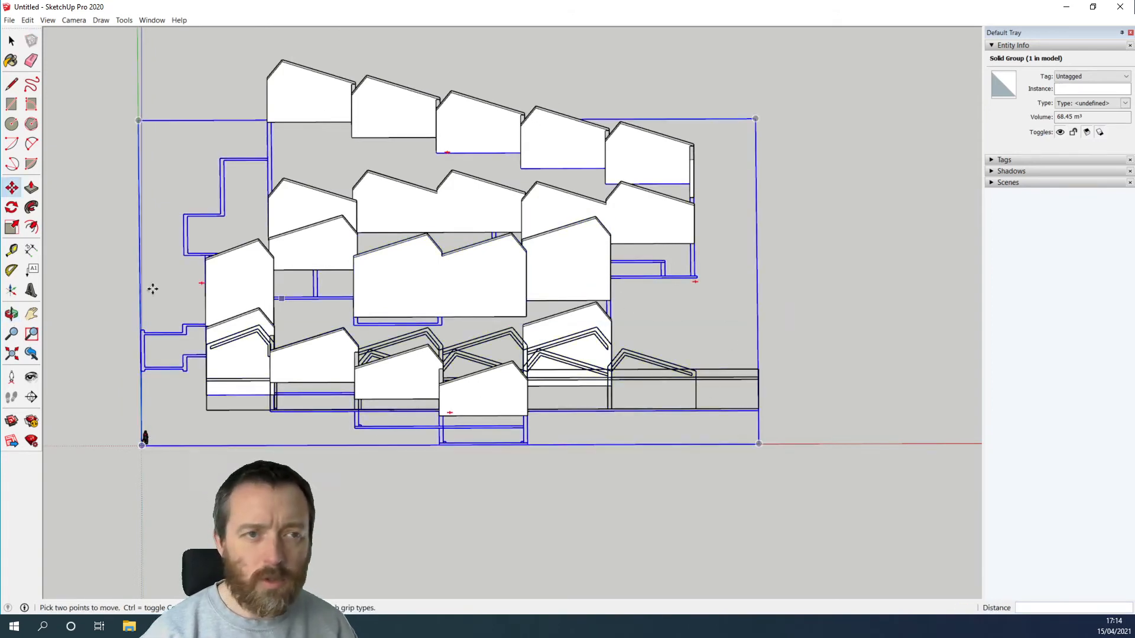
Remove the imported front-elevation wireframe drawing from view.
click(13, 40)
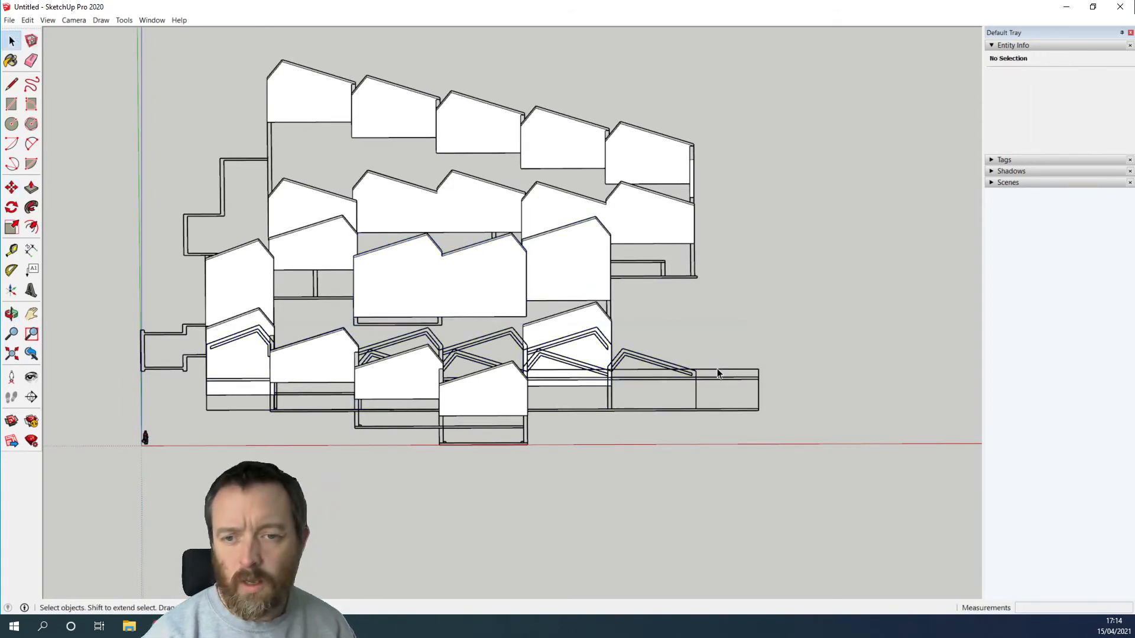
click(716, 369)
right_click(715, 371)
click(716, 367)
click(716, 369)
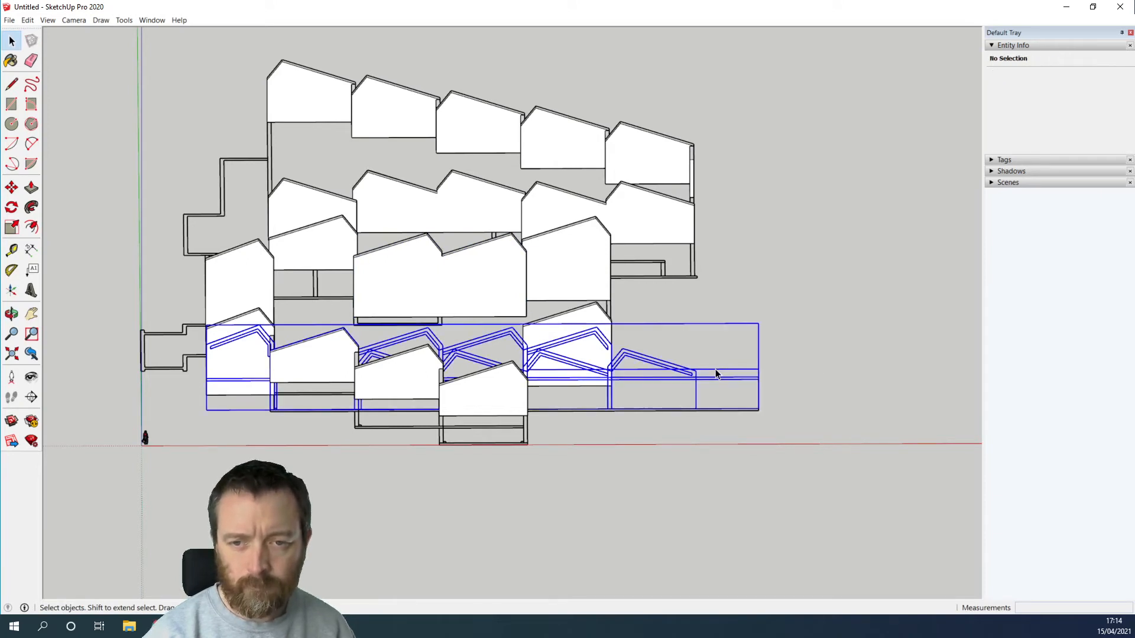
right_click(716, 369)
click(762, 146)
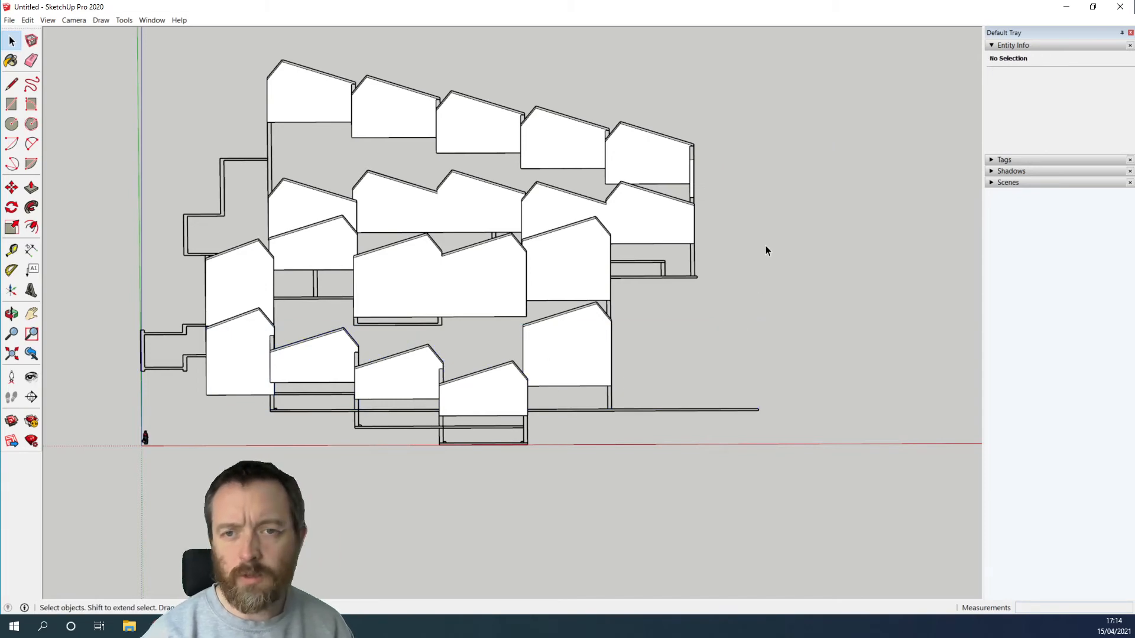
Extend the short end wall near the origin by pulling its end face 15830 mm to the far corner of the floor plan.
middle_drag(771, 256, 803, 304)
scroll(802, 304, up, 5)
double_click(771, 276)
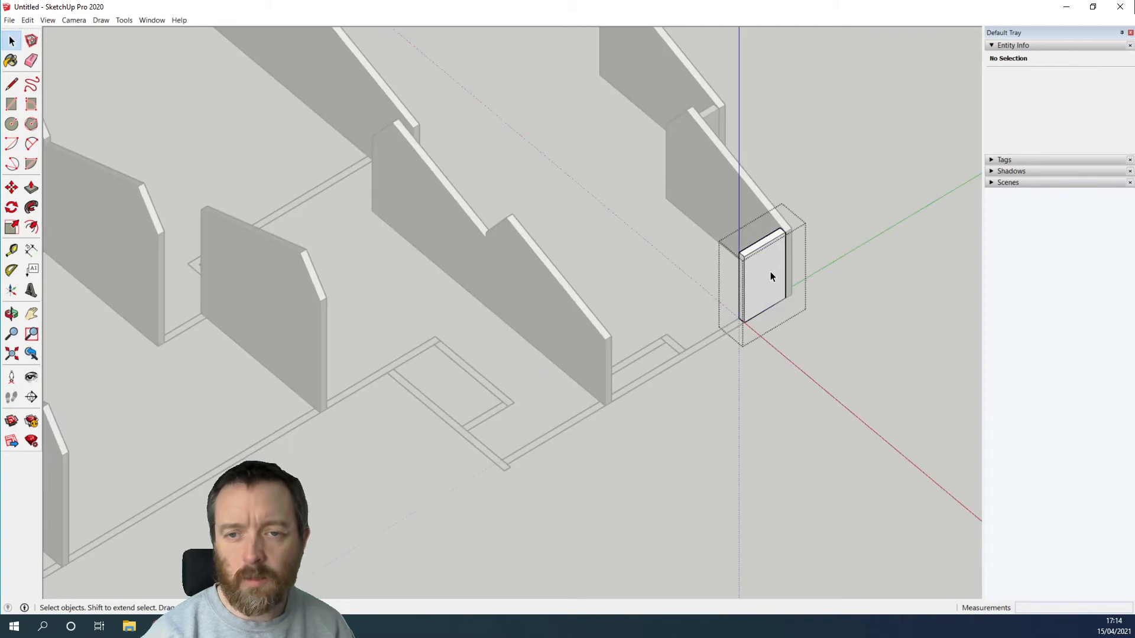
click(32, 188)
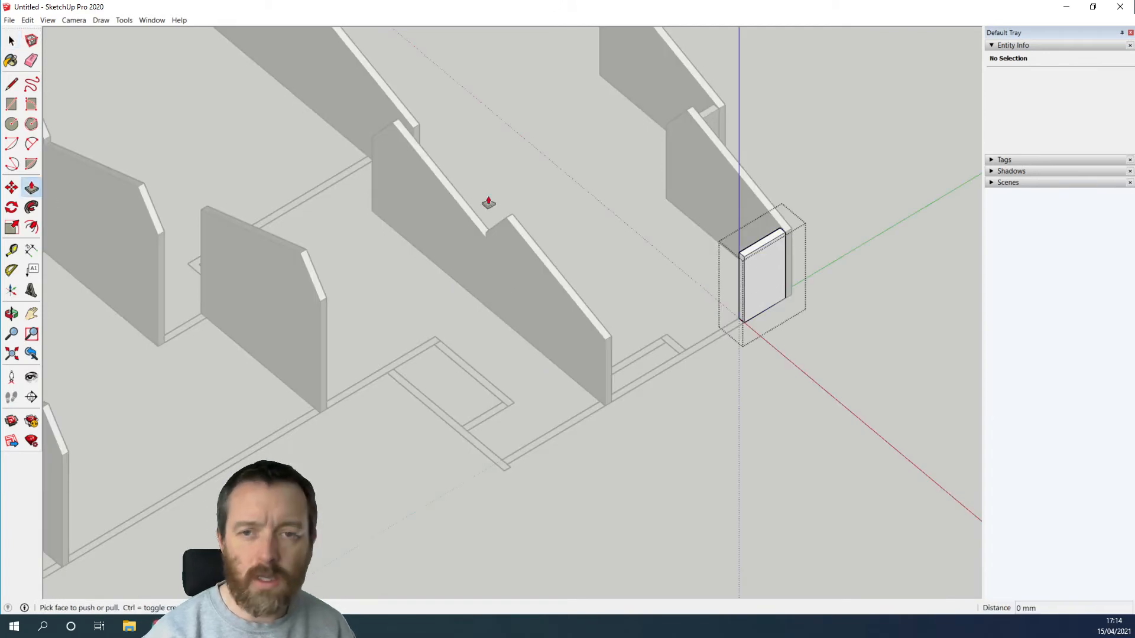
drag(742, 283, 511, 470)
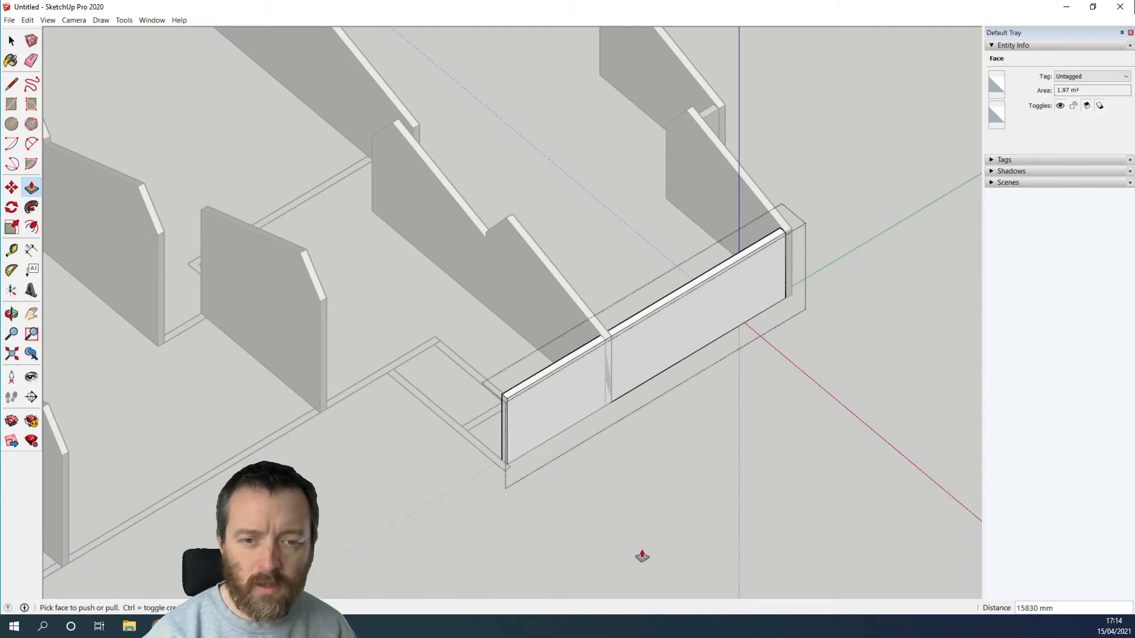
click(12, 40)
Try to draw a rectangle over the short floor-plan strip between the two offset gable walls.
middle_drag(571, 246, 526, 491)
scroll(527, 491, up, 5)
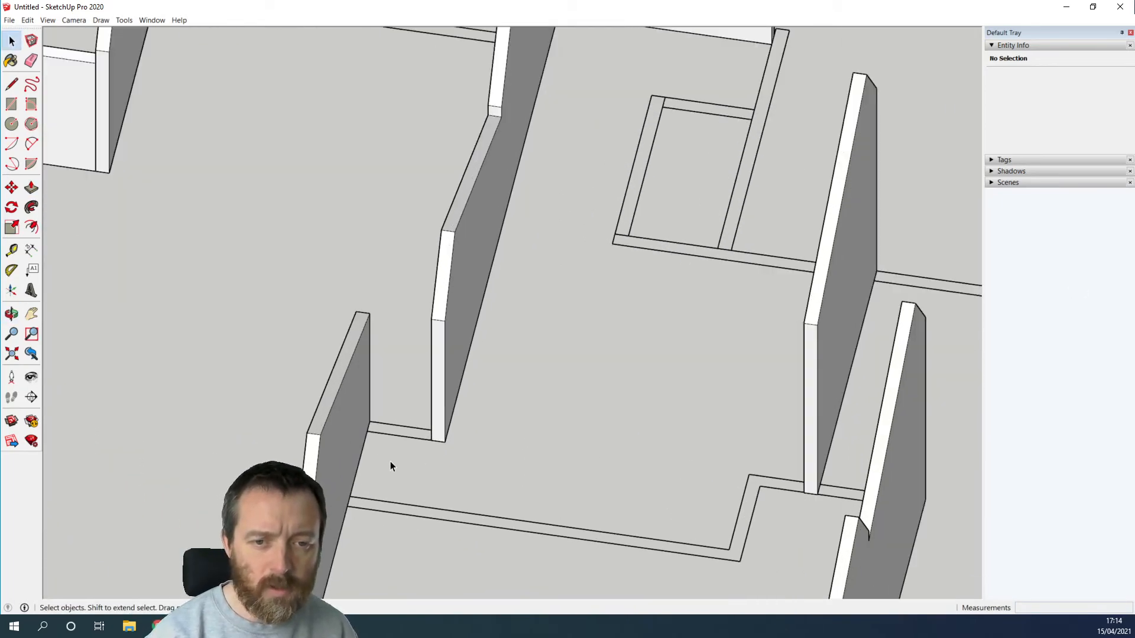
click(20, 104)
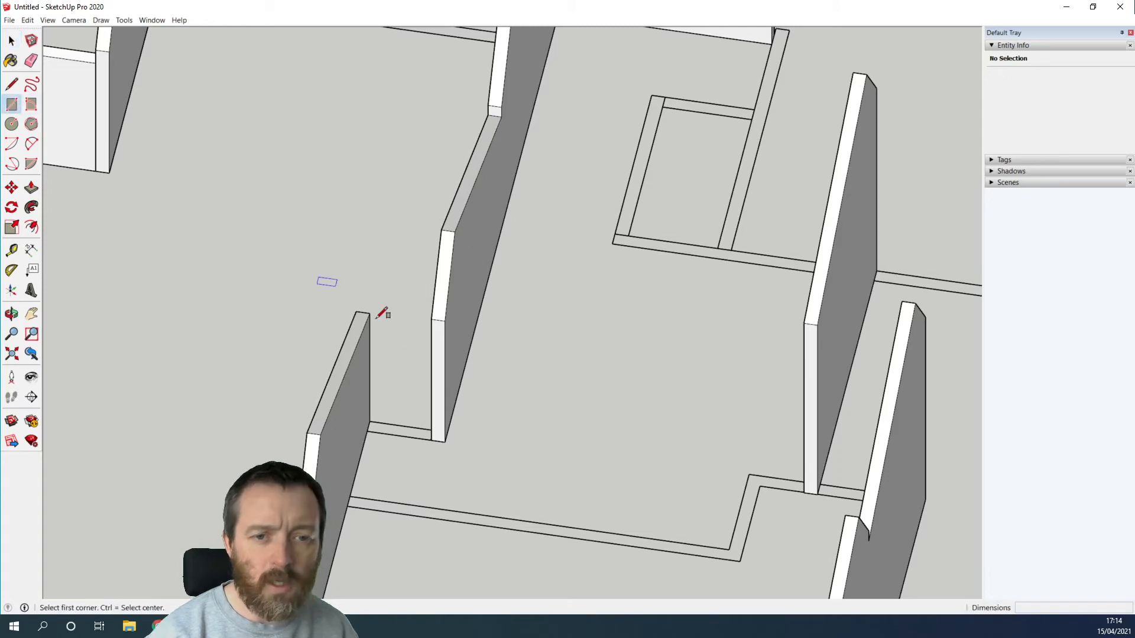
click(371, 421)
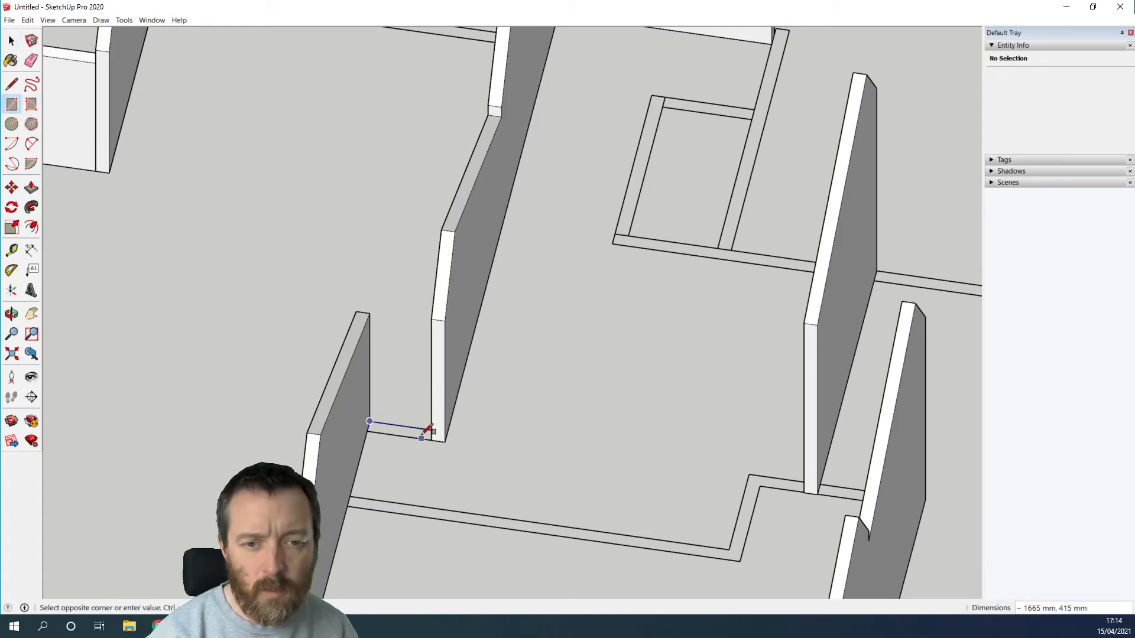
middle_drag(429, 433, 526, 449)
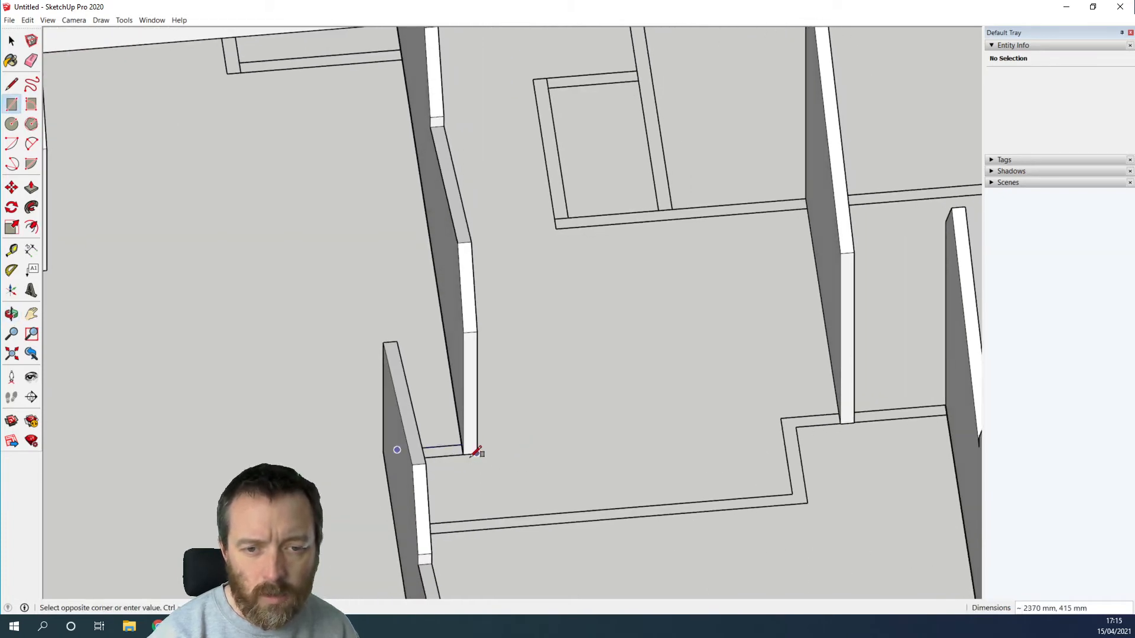
scroll(466, 445, up, 8)
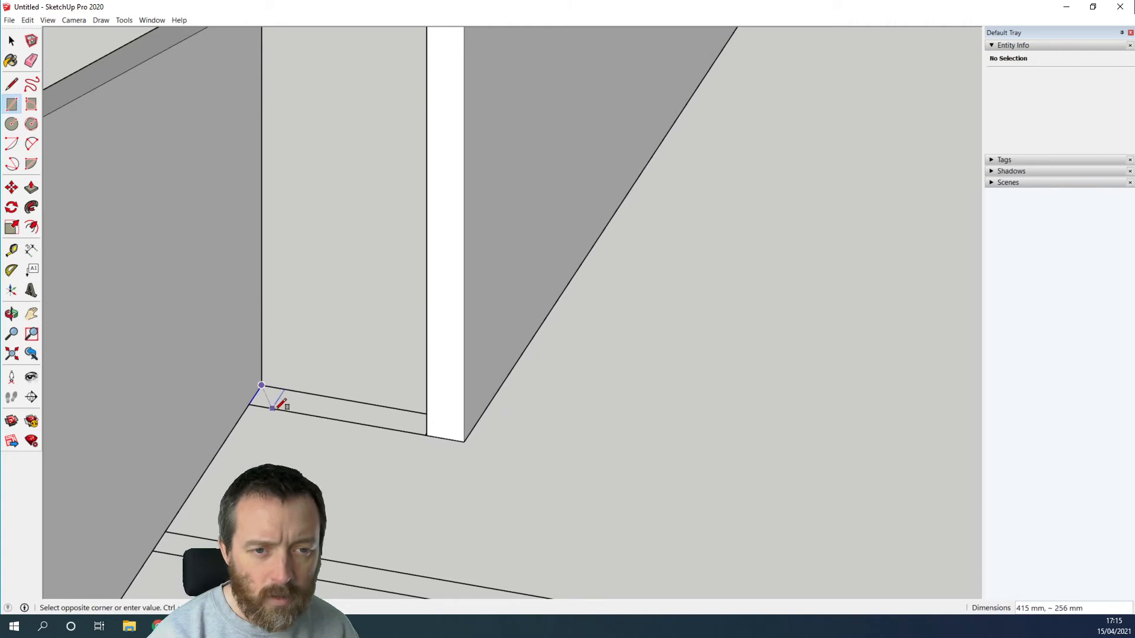
click(426, 436)
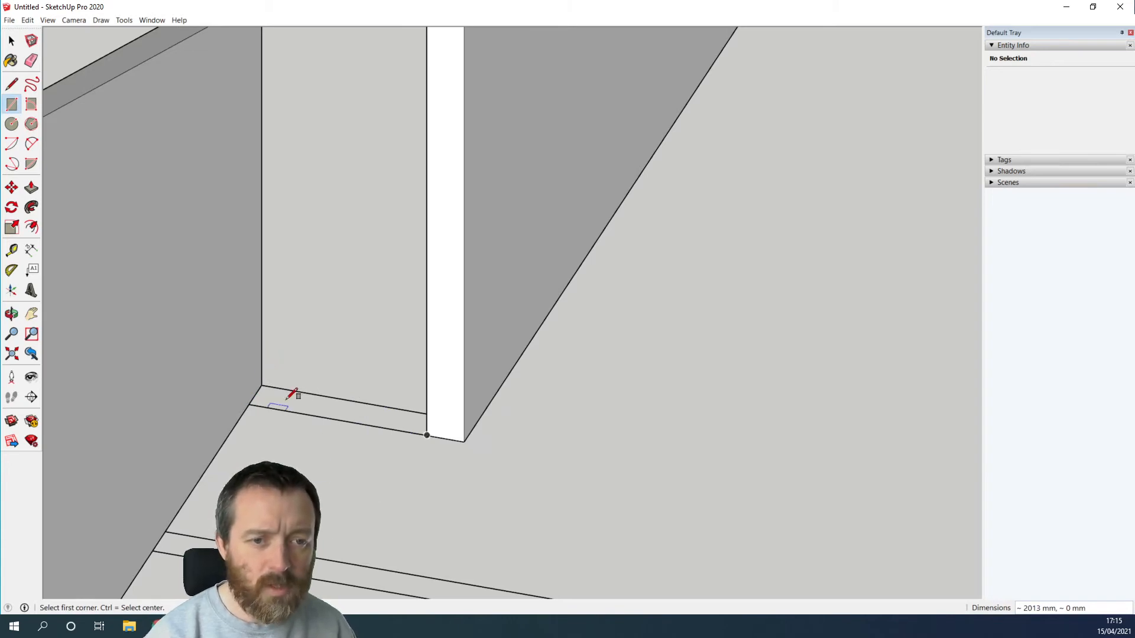
Draw a 415 by 1955 mm rectangle on the strip between the two gable walls and extrude it 4750 mm up to the eaves.
click(251, 400)
middle_drag(256, 398, 540, 482)
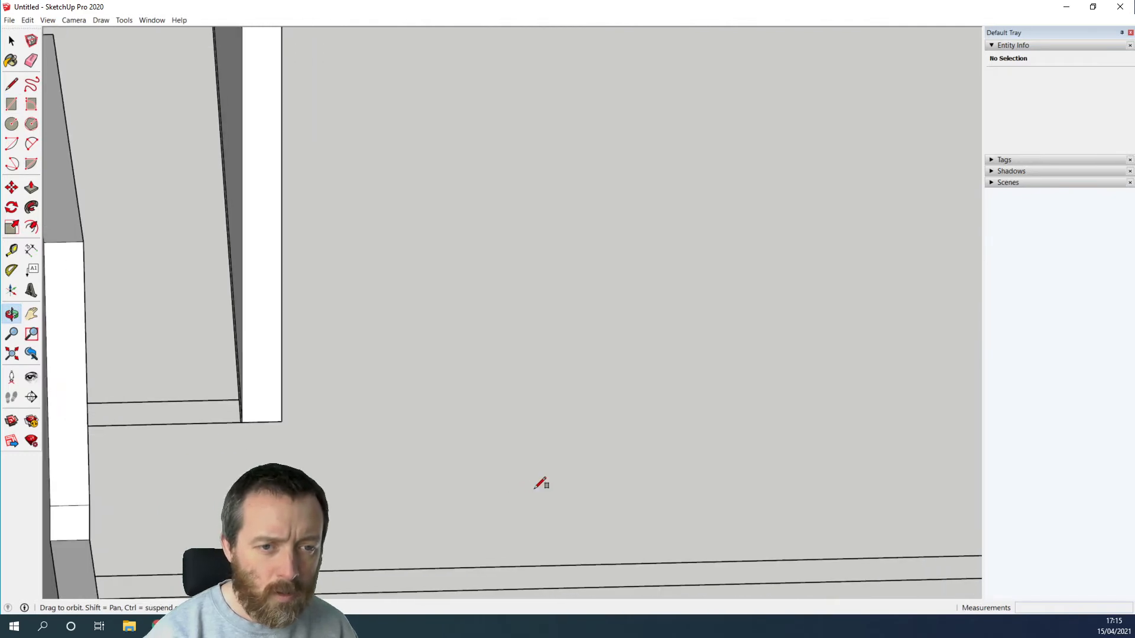
click(241, 397)
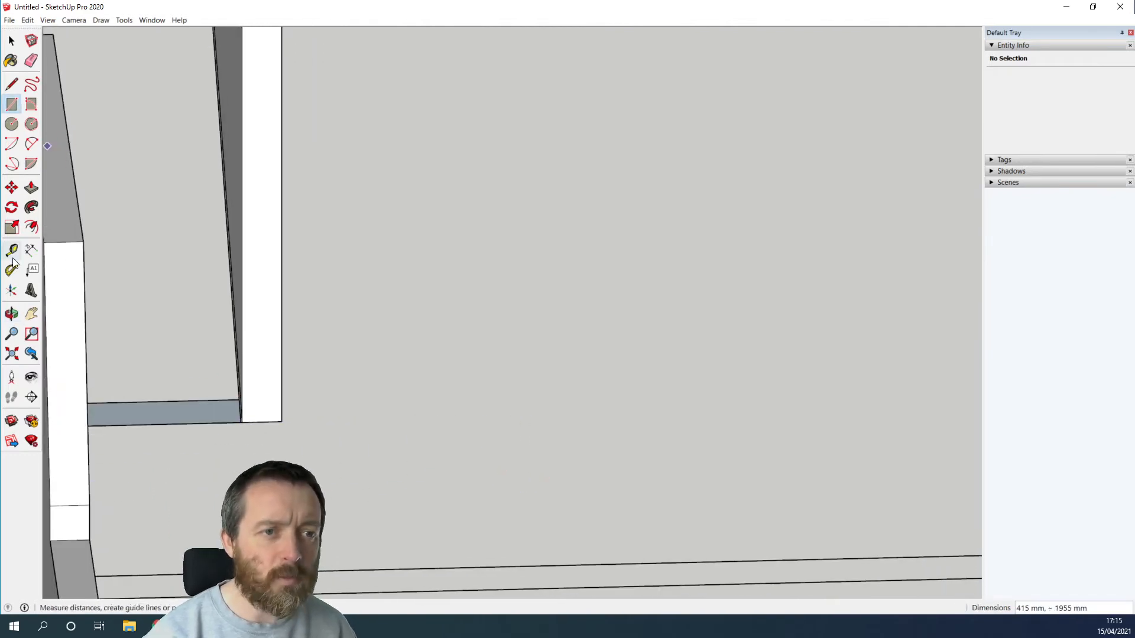
click(27, 189)
click(183, 416)
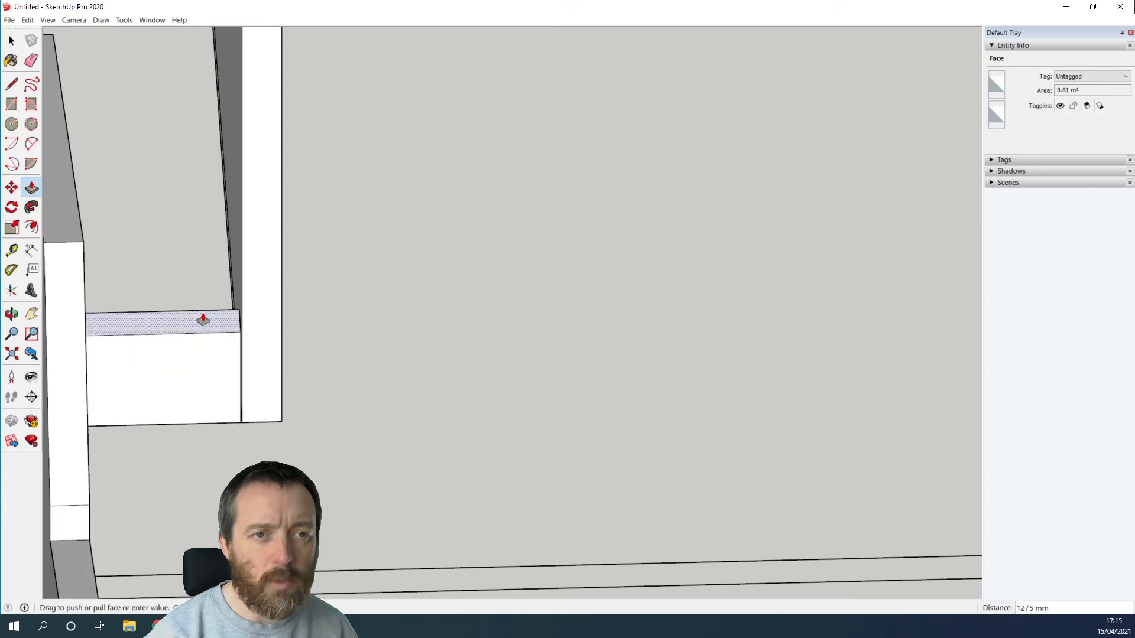
shift+middle_drag(195, 223, 234, 450)
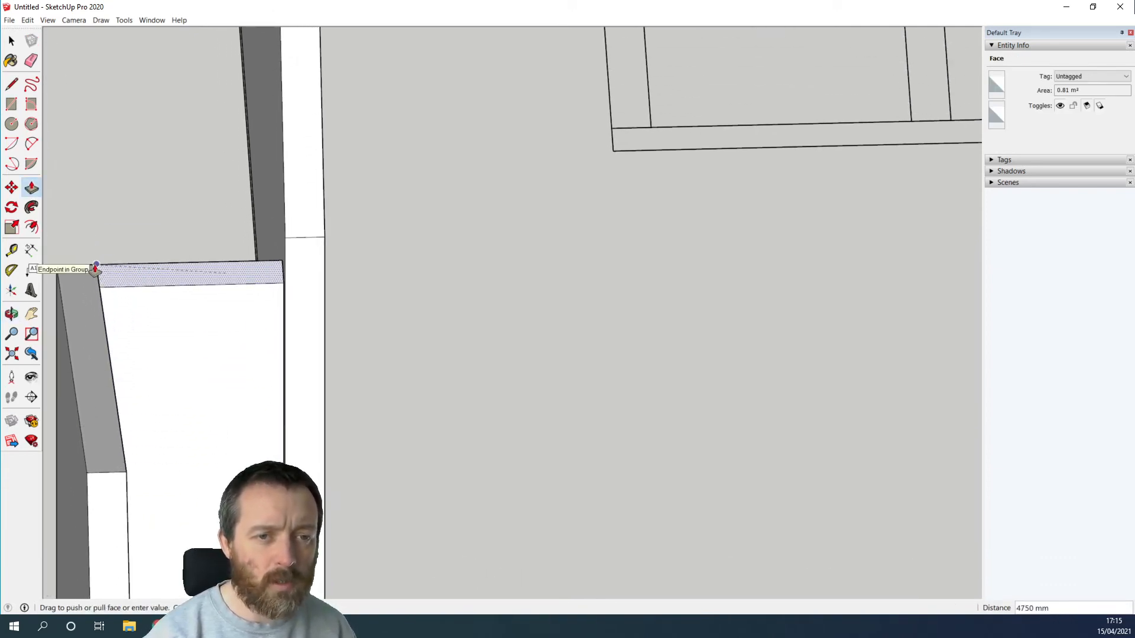
click(94, 269)
Make the new connecting wall between the two gable walls a group.
key(space)
triple_click(215, 327)
right_click(216, 324)
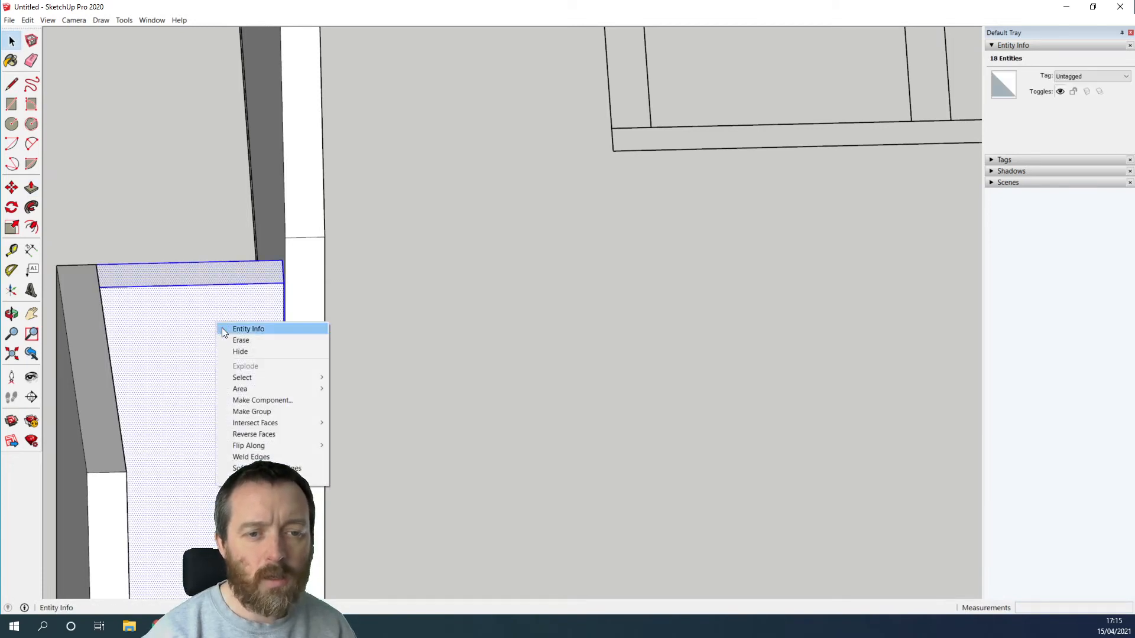
click(274, 413)
Start tracing the stepped projecting bay's wall outline on the floor plan, from the foot of the adjoining gable wall.
scroll(445, 423, down, 10)
middle_drag(437, 483, 836, 433)
middle_drag(599, 445, 827, 492)
middle_drag(286, 413, 775, 502)
middle_drag(266, 464, 303, 520)
scroll(230, 563, up, 5)
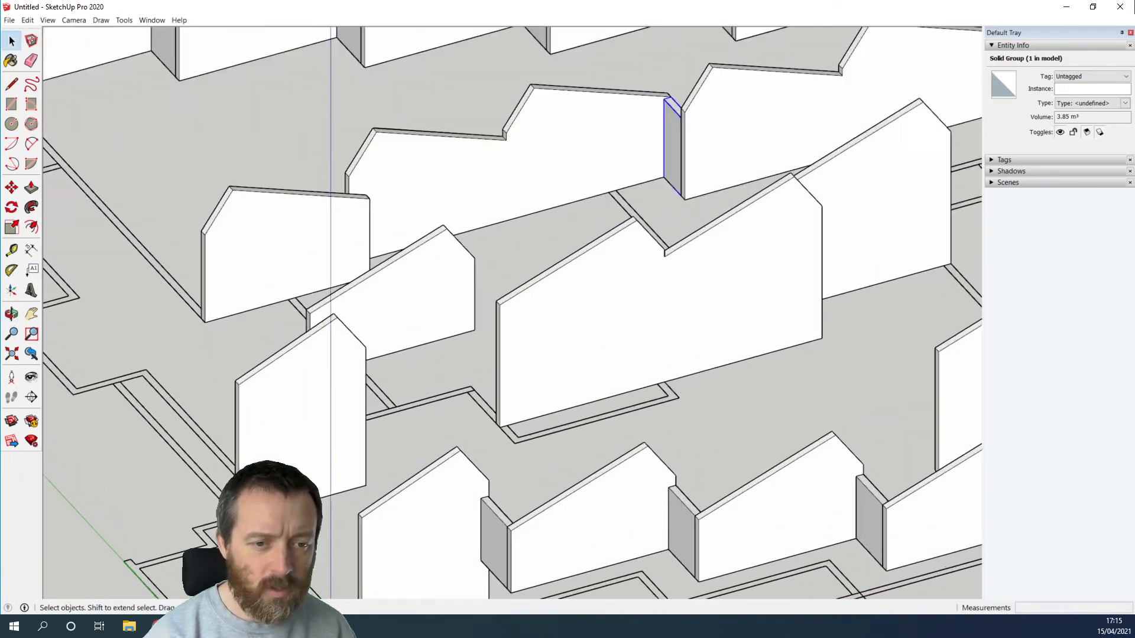
click(10, 86)
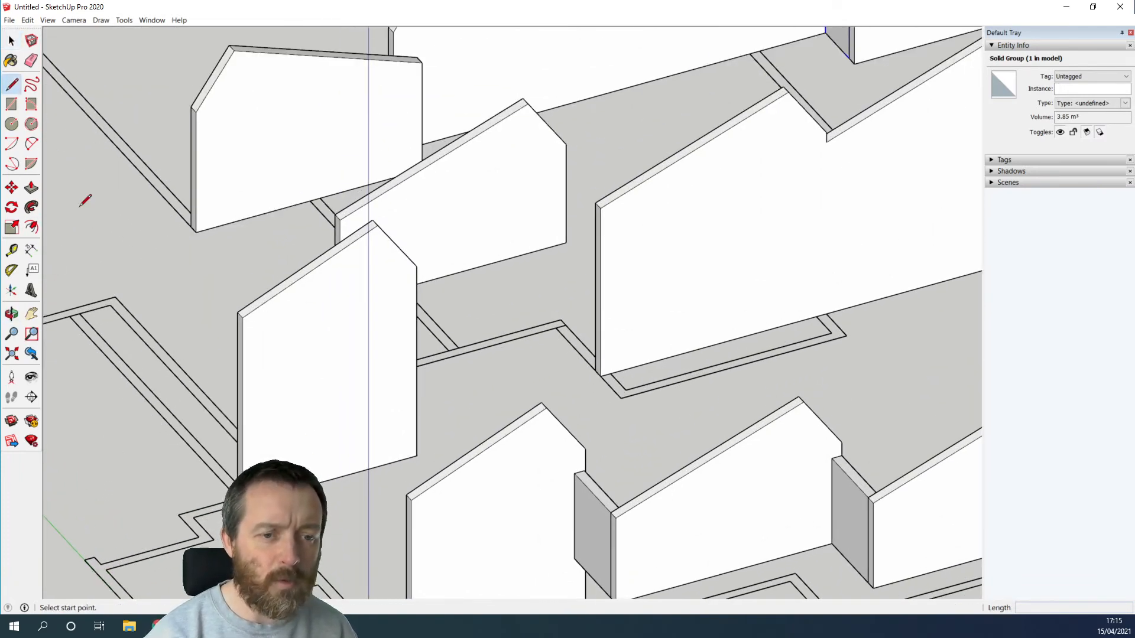
click(238, 499)
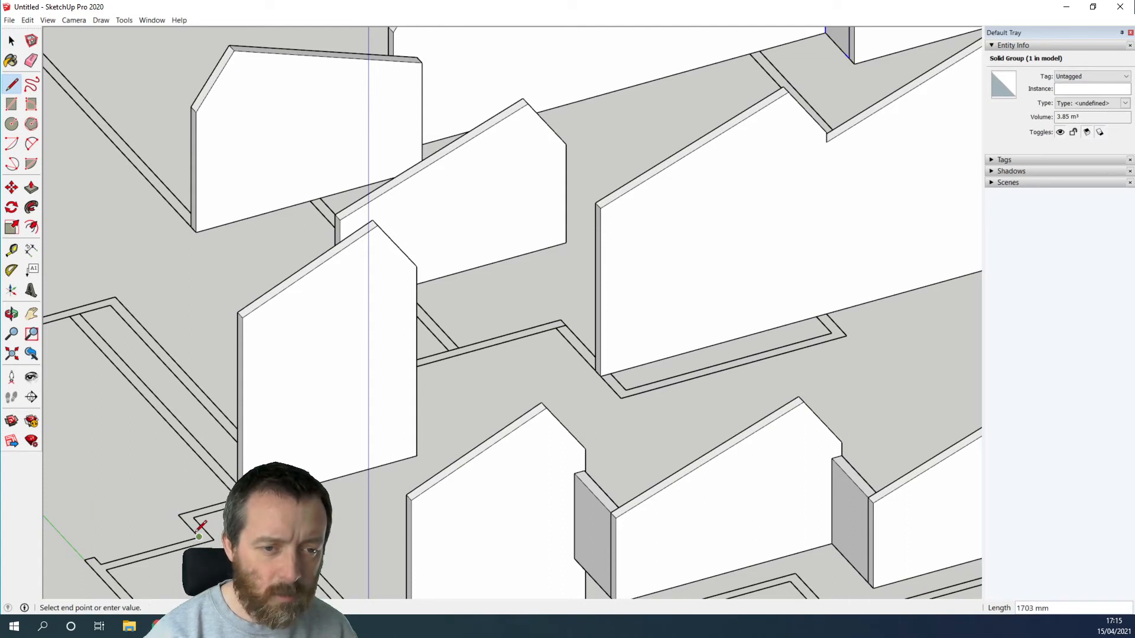
shift+middle_drag(197, 532, 279, 322)
click(185, 353)
click(168, 349)
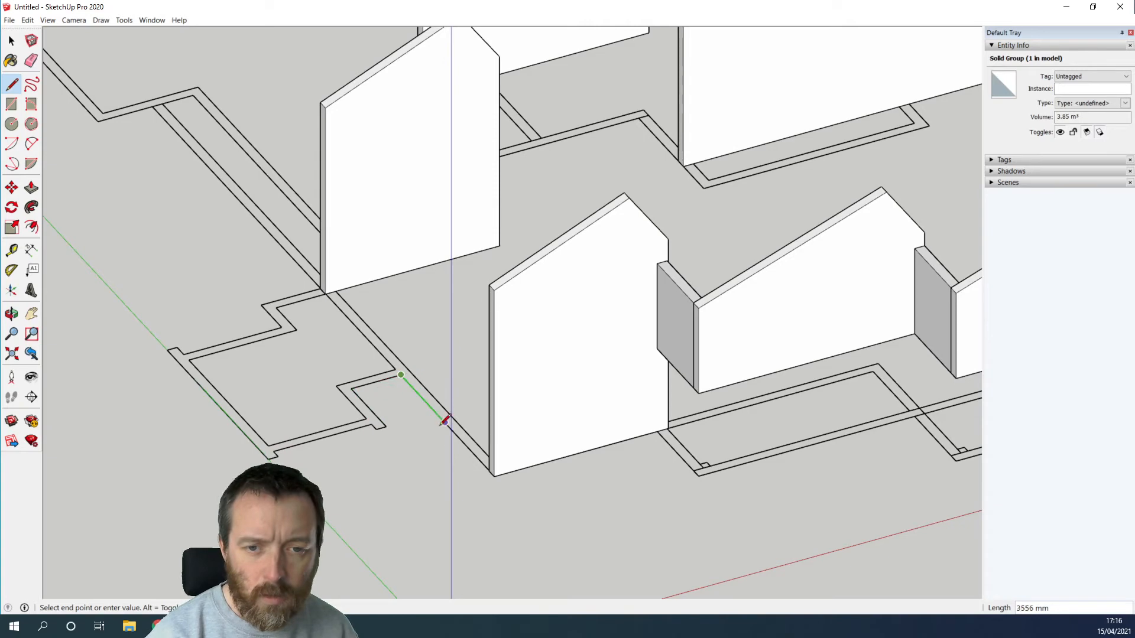
Continue the bay's outline to the front gable wall's base and back along its inner edges, closing it into one wall face.
middle_drag(477, 493, 645, 376)
click(633, 369)
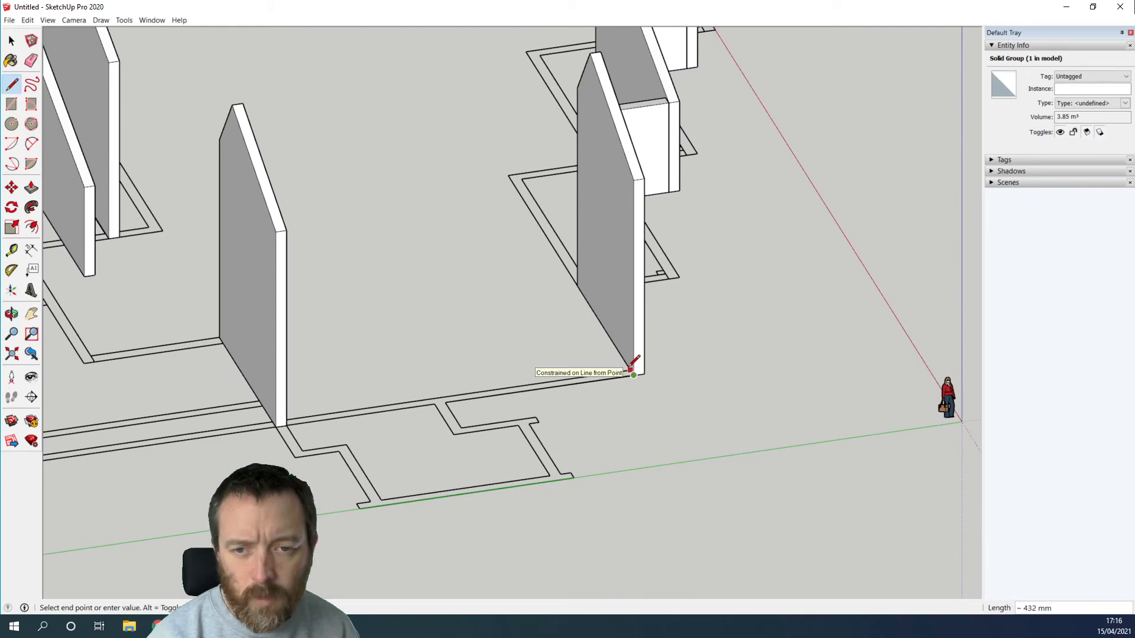
click(432, 398)
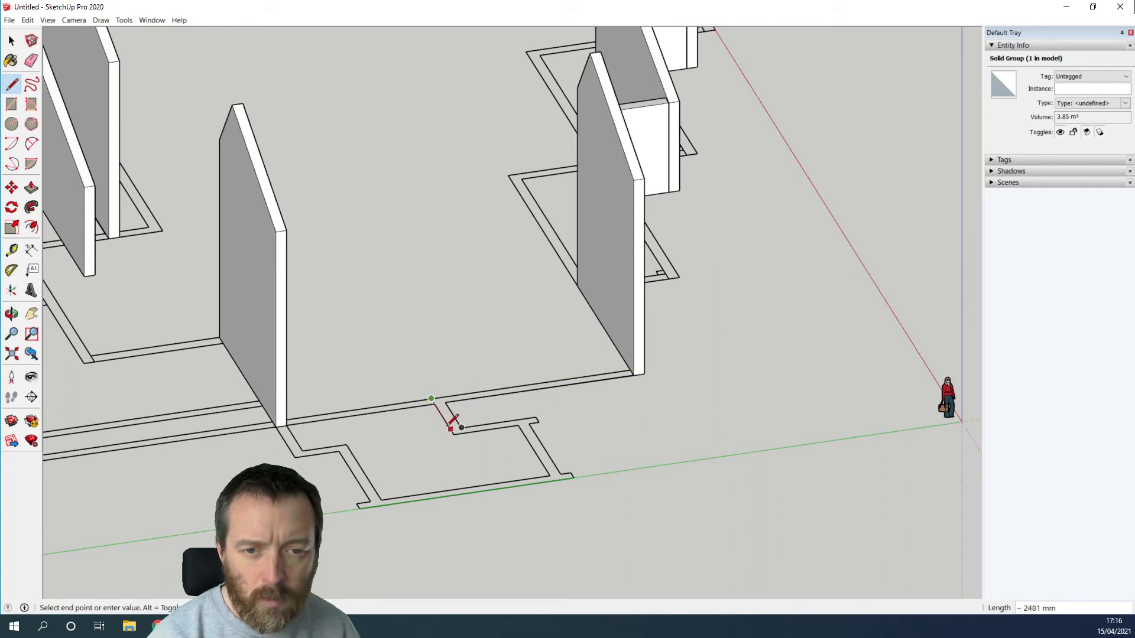
click(517, 425)
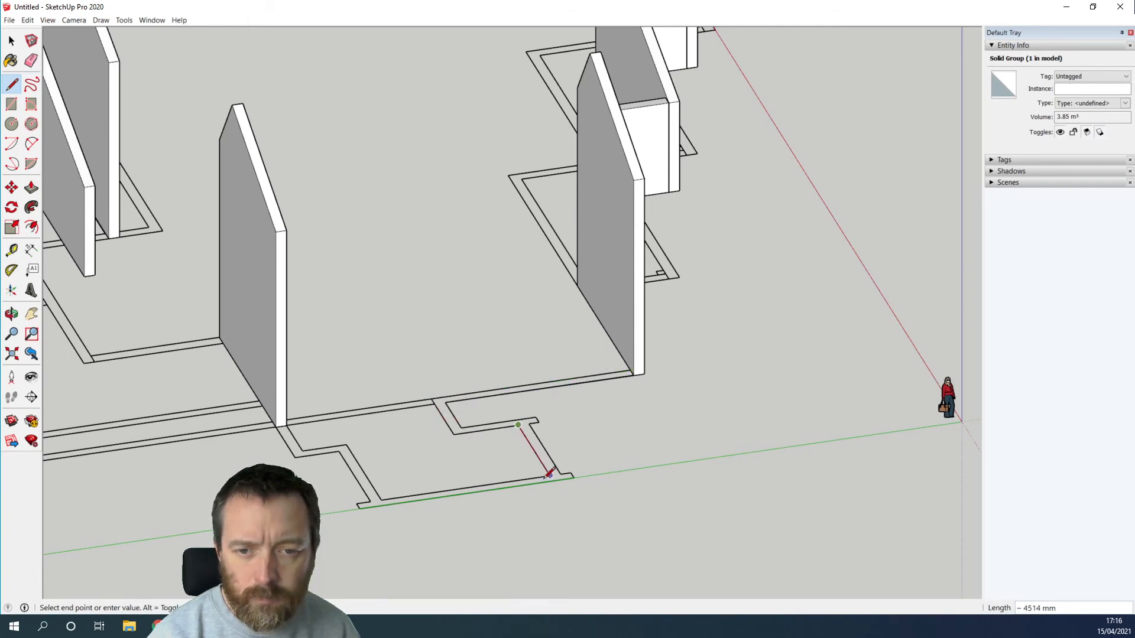
click(550, 475)
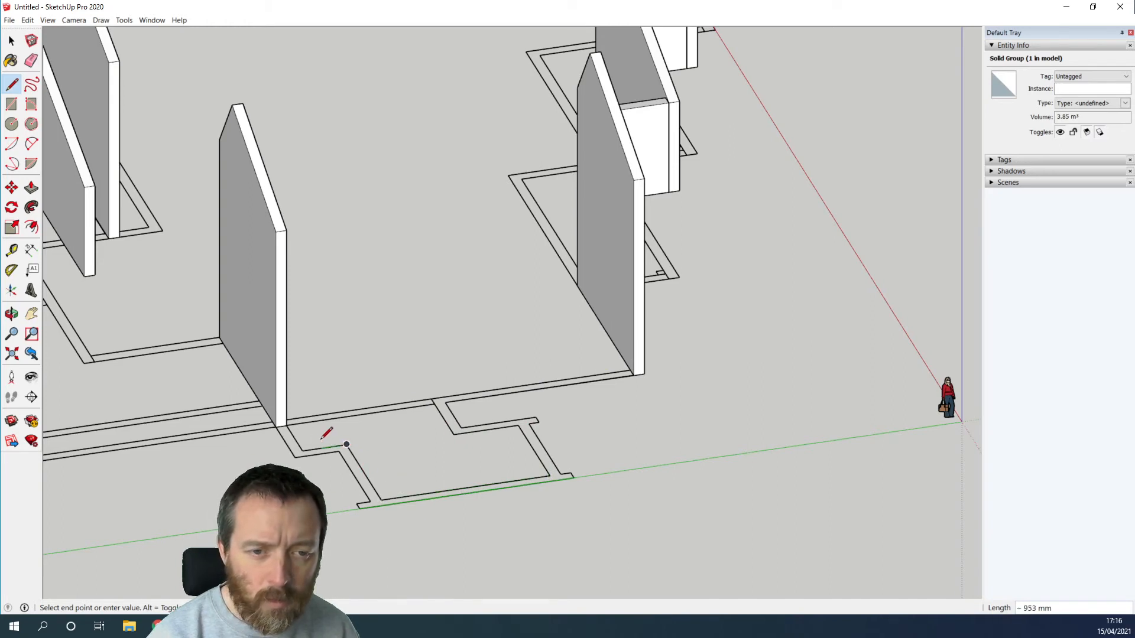
click(282, 424)
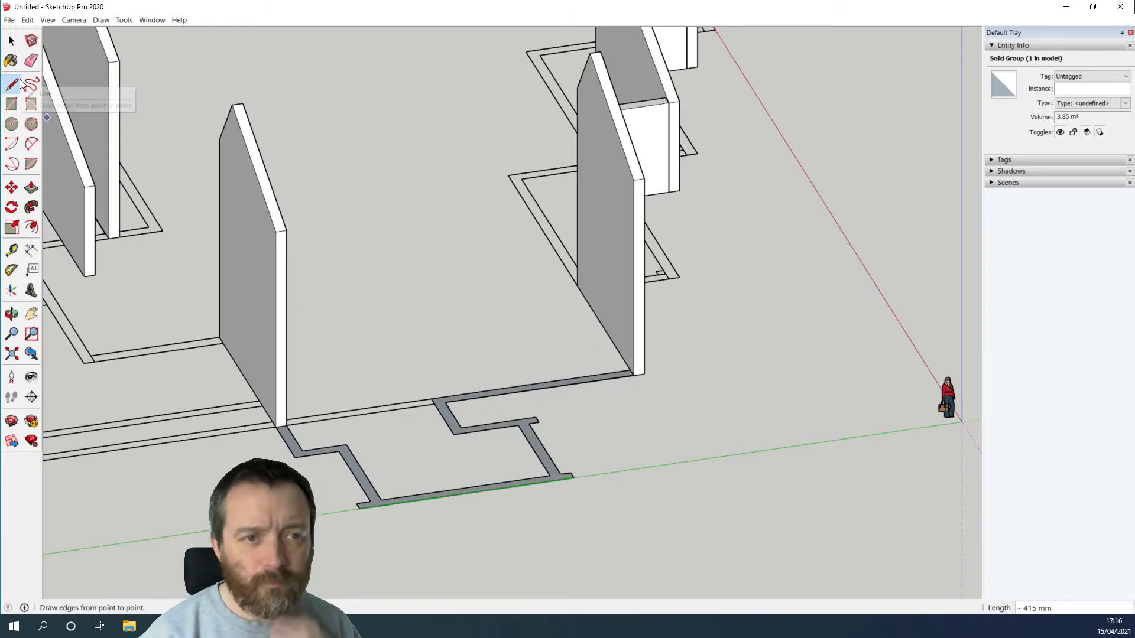
Extrude the stepped bay's wall face 4750 mm upward.
click(31, 188)
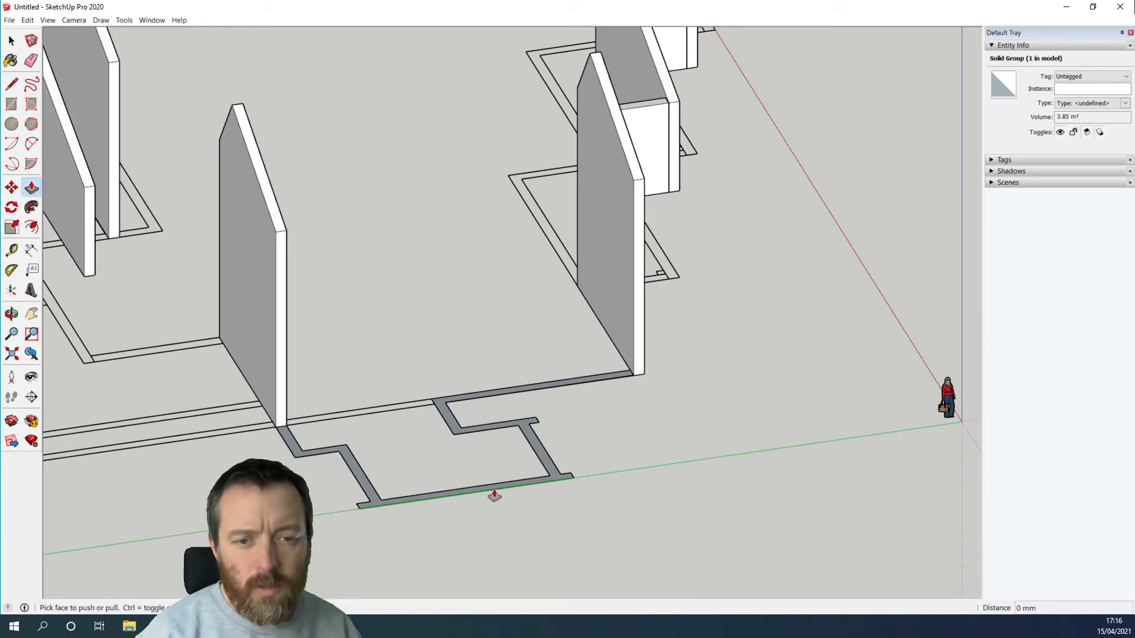
drag(478, 495, 481, 402)
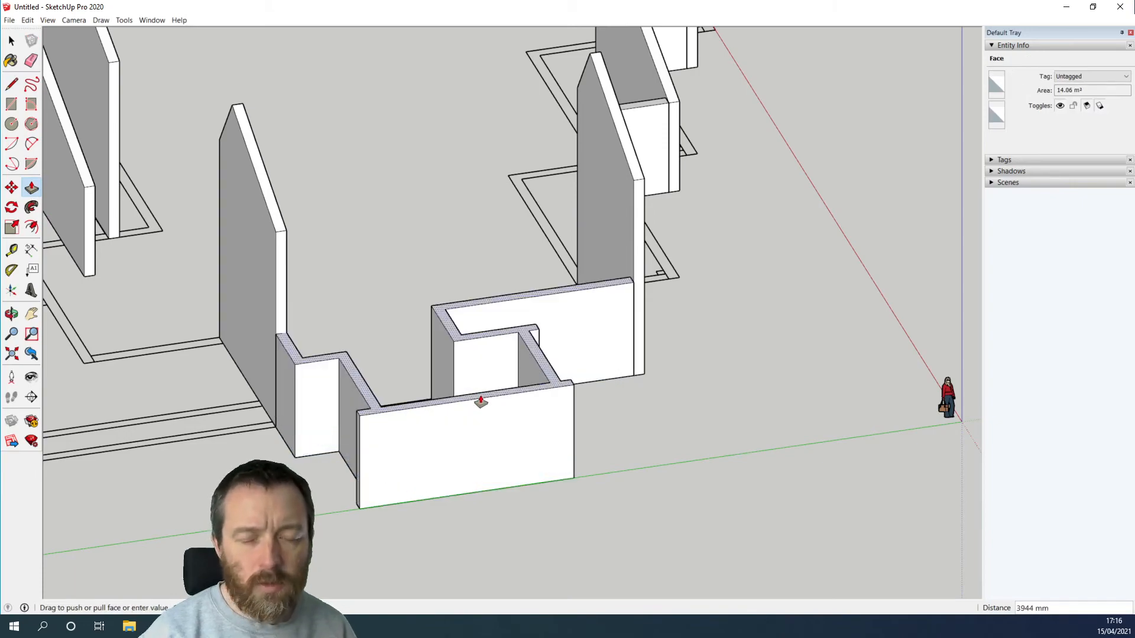
middle_drag(505, 393, 332, 256)
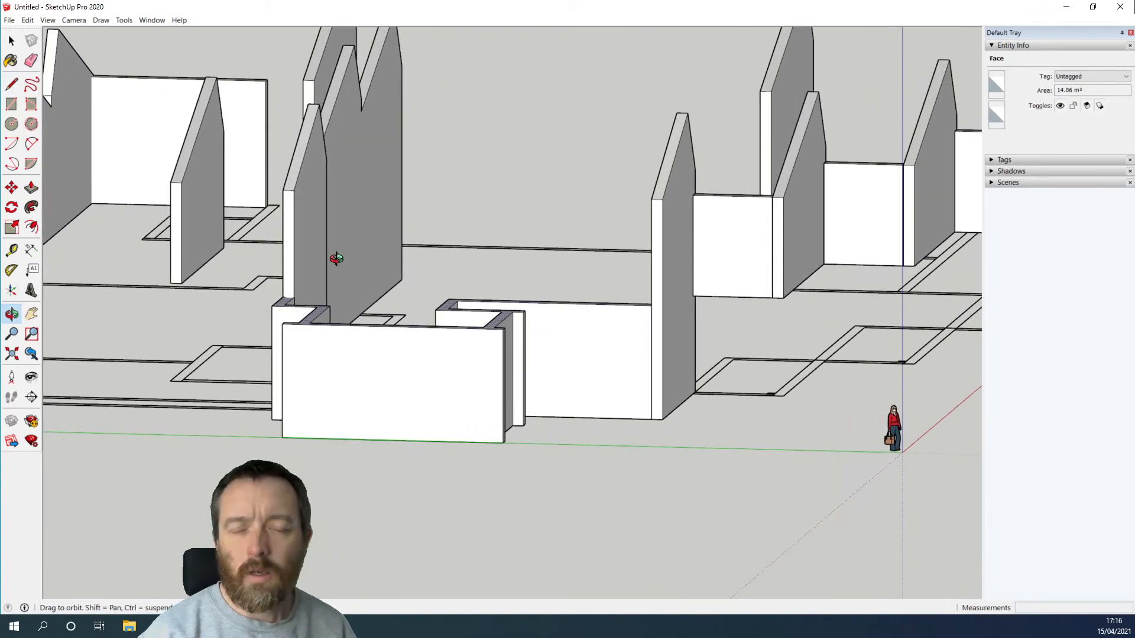
click(240, 87)
middle_drag(278, 418, 390, 473)
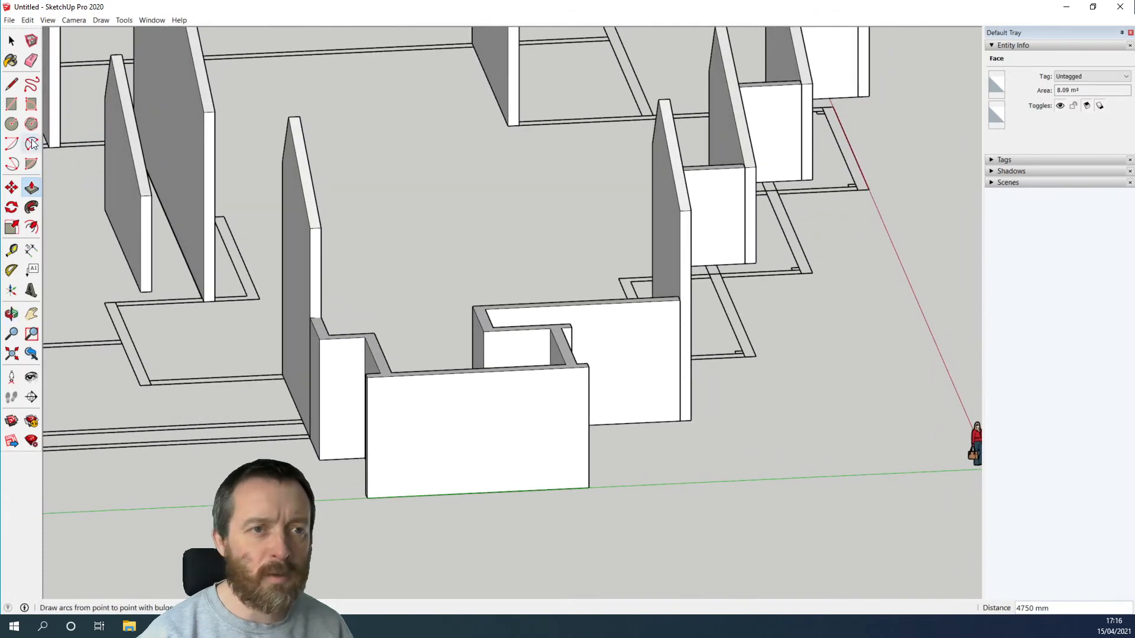
Select all of the extruded stepped bay walls and make them a group.
key(space)
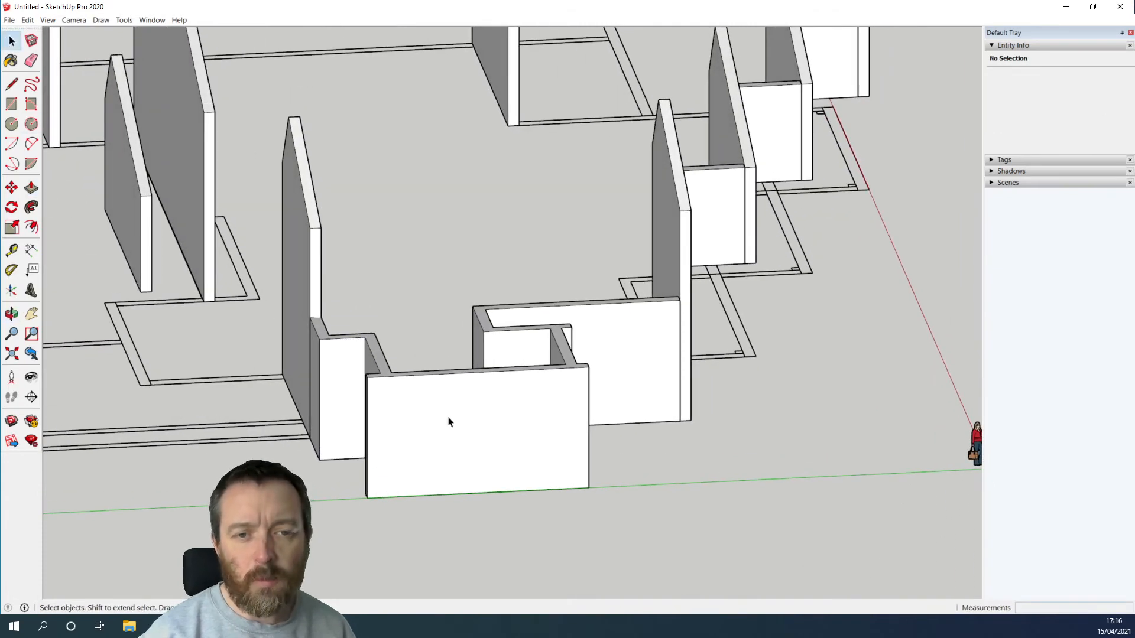
triple_click(448, 422)
right_click(449, 421)
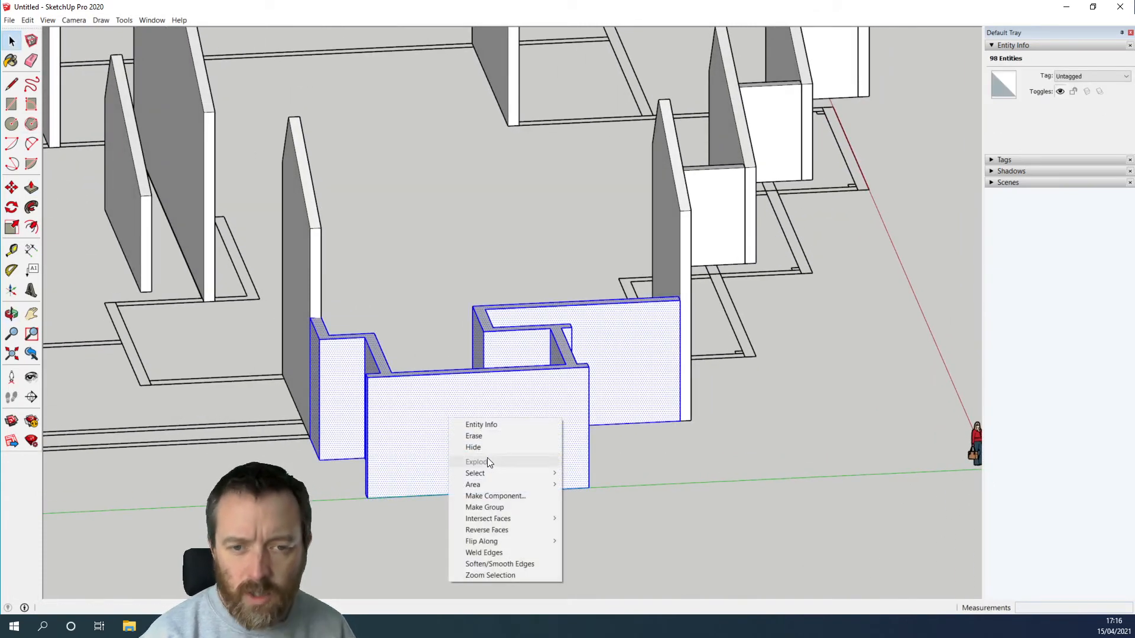
click(505, 507)
Switch the camera to perspective projection with the stepped front gable walls in view.
scroll(566, 491, down, 2)
middle_drag(636, 498, 337, 462)
middle_drag(546, 412, 329, 480)
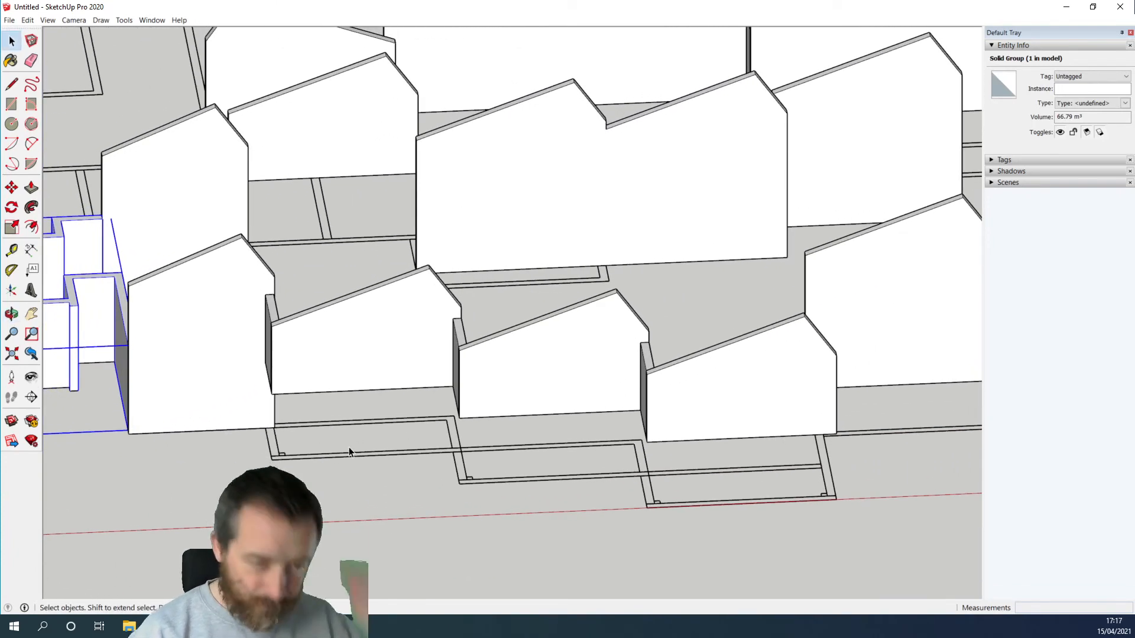
middle_drag(400, 431, 449, 446)
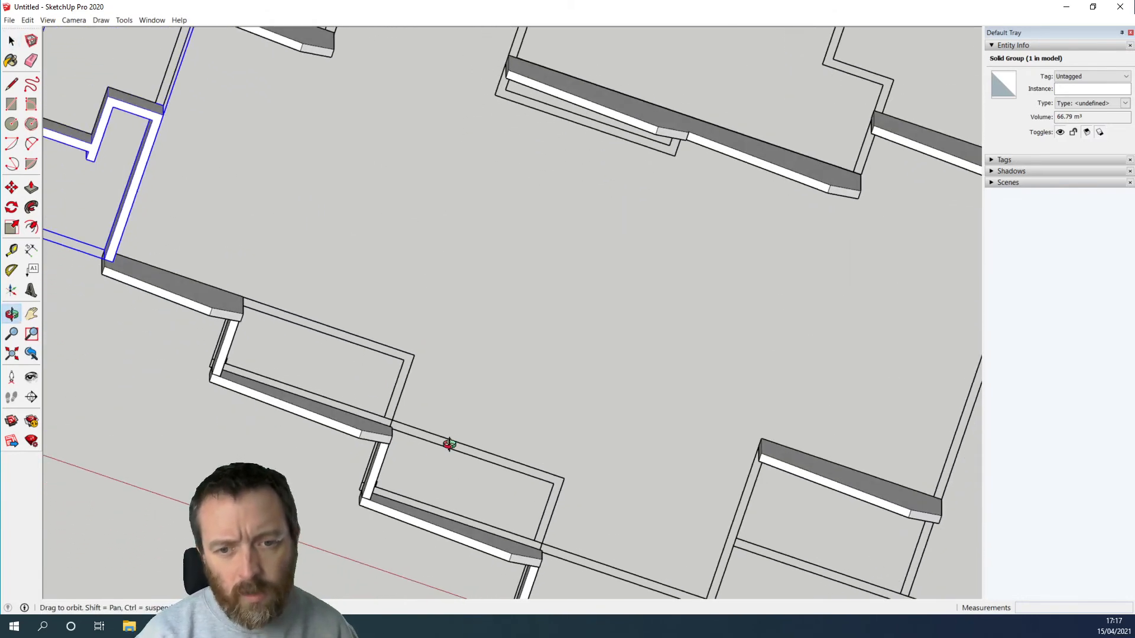
click(68, 20)
click(107, 77)
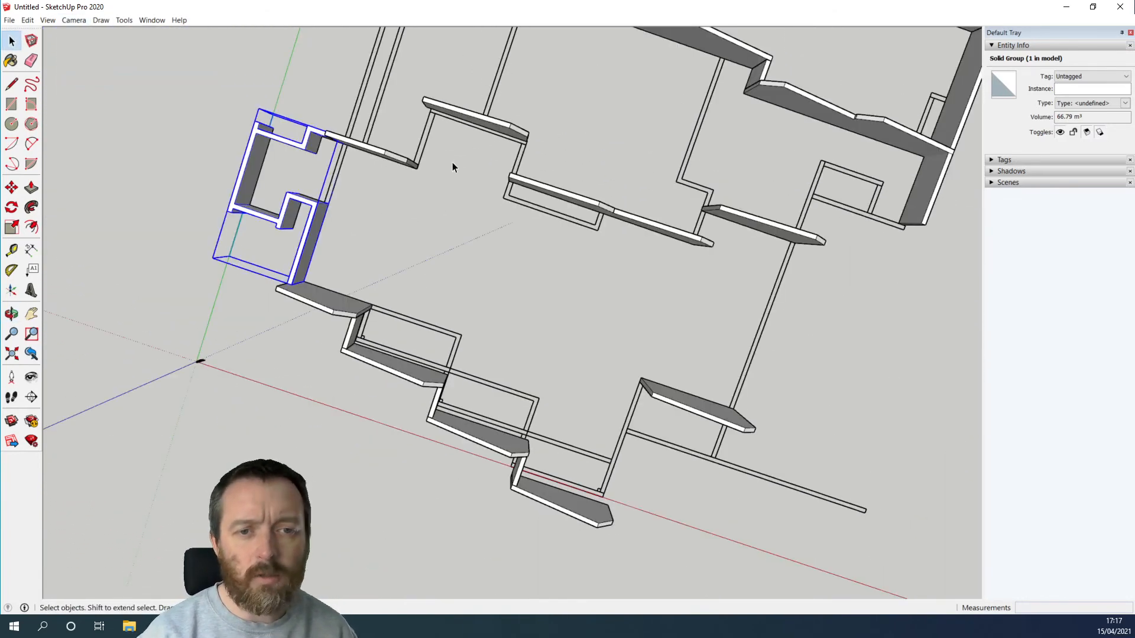
Try to trace the inner edge of the stepped front walls on the floor plan, from the gable wall's corner to the rear cross wall.
scroll(481, 414, up, 8)
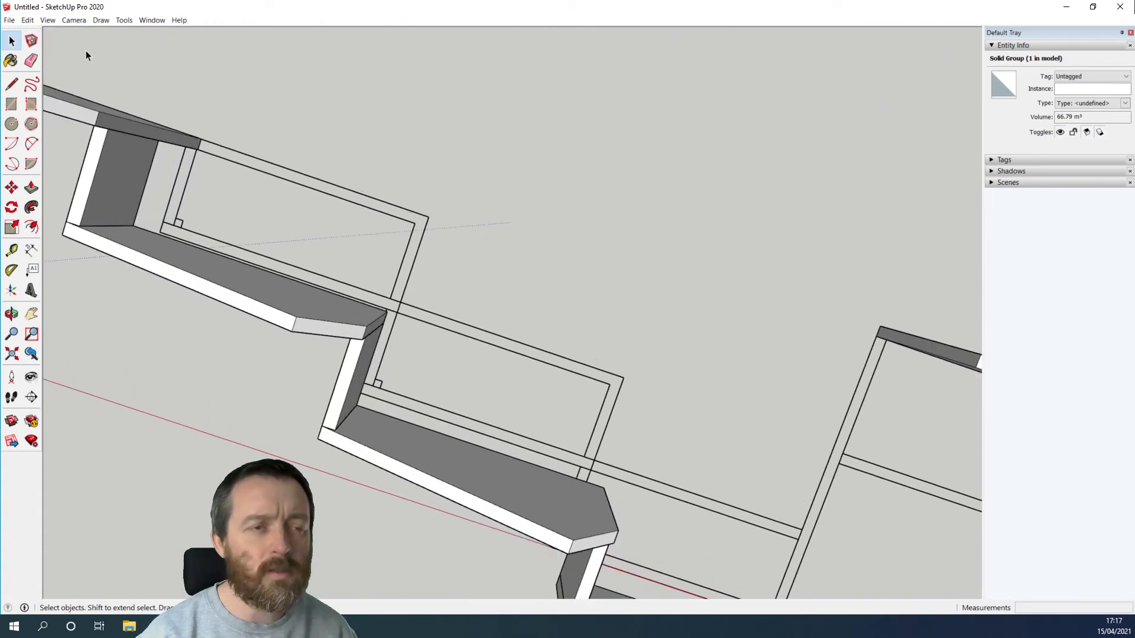
click(11, 83)
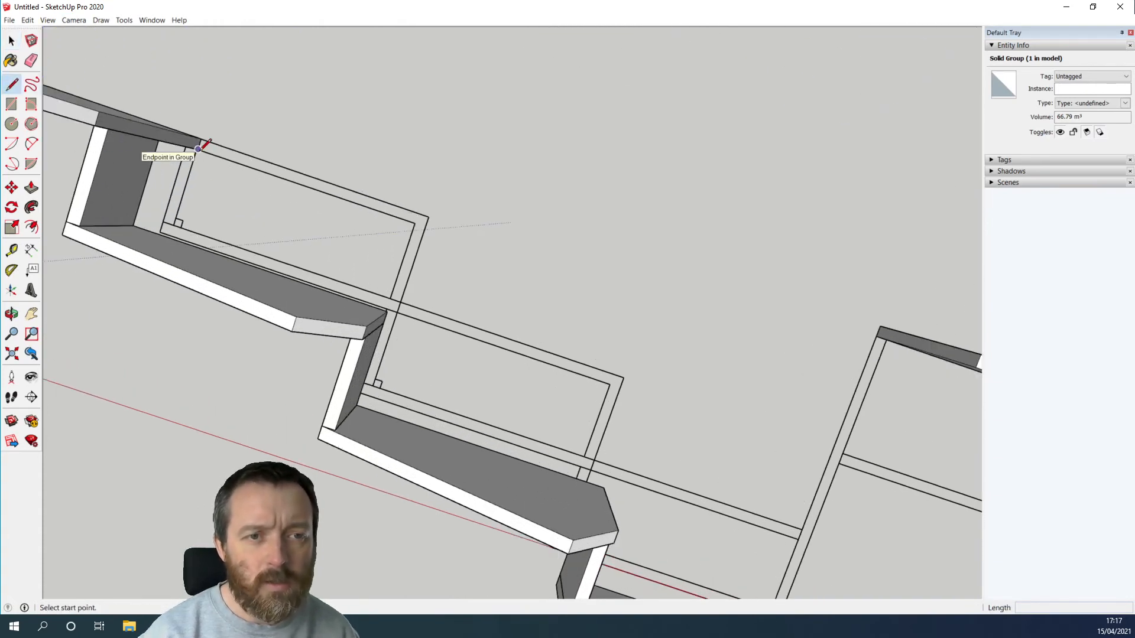
click(415, 224)
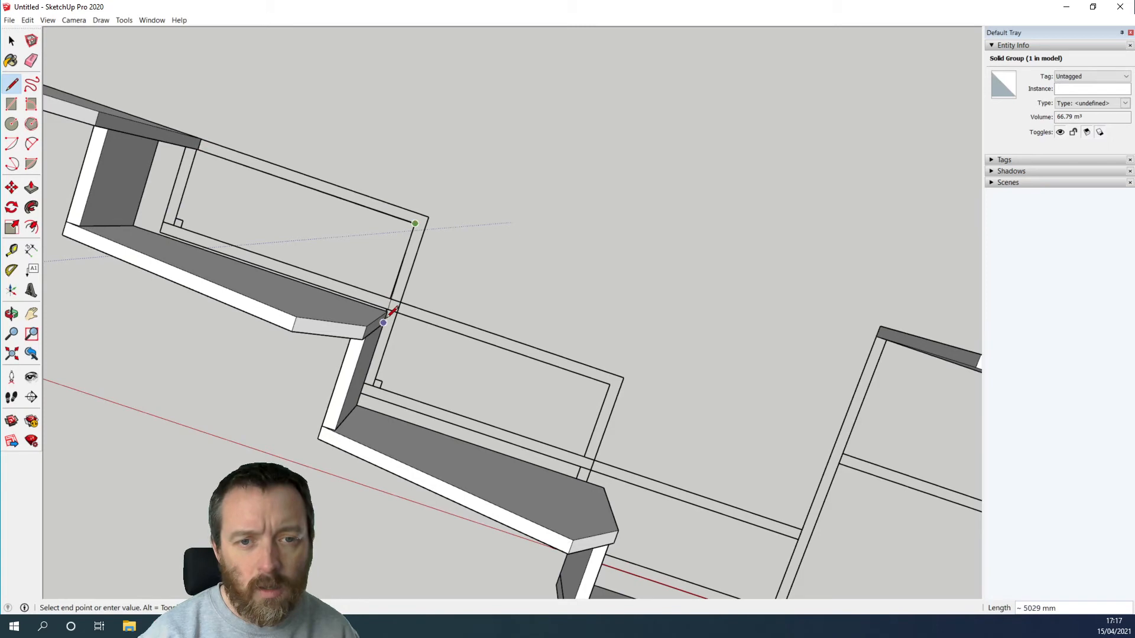
click(387, 312)
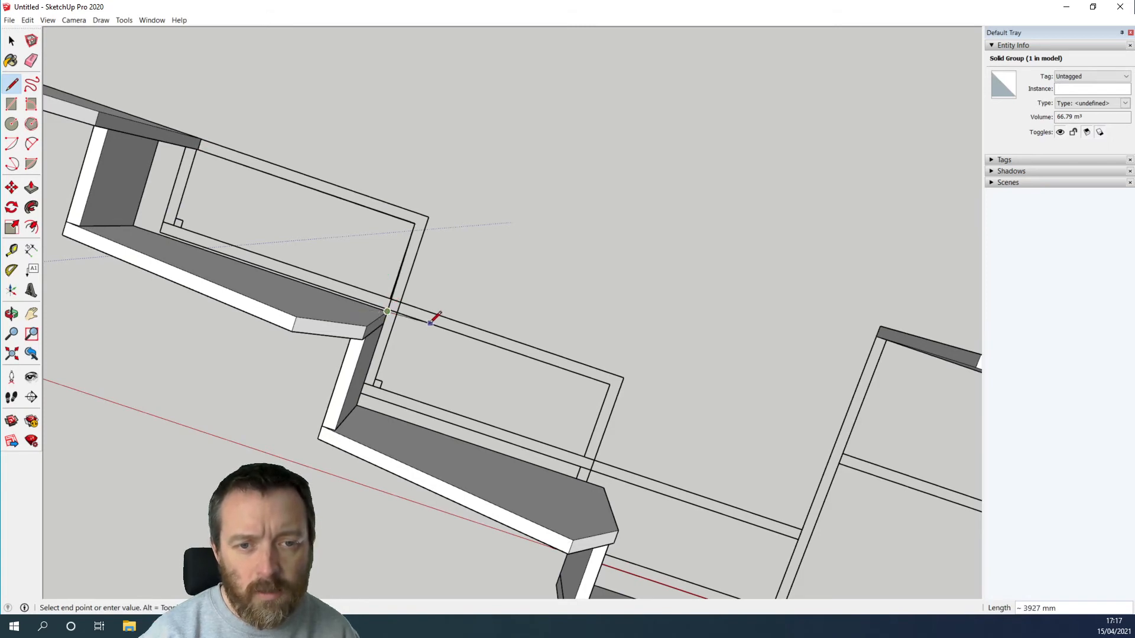
click(610, 384)
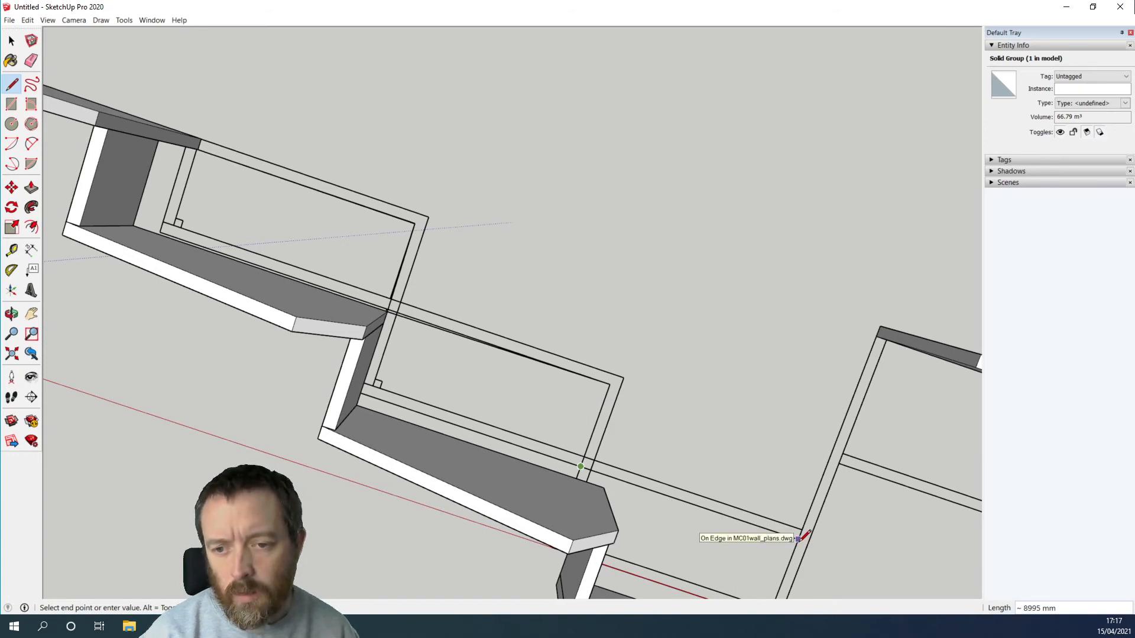
click(808, 542)
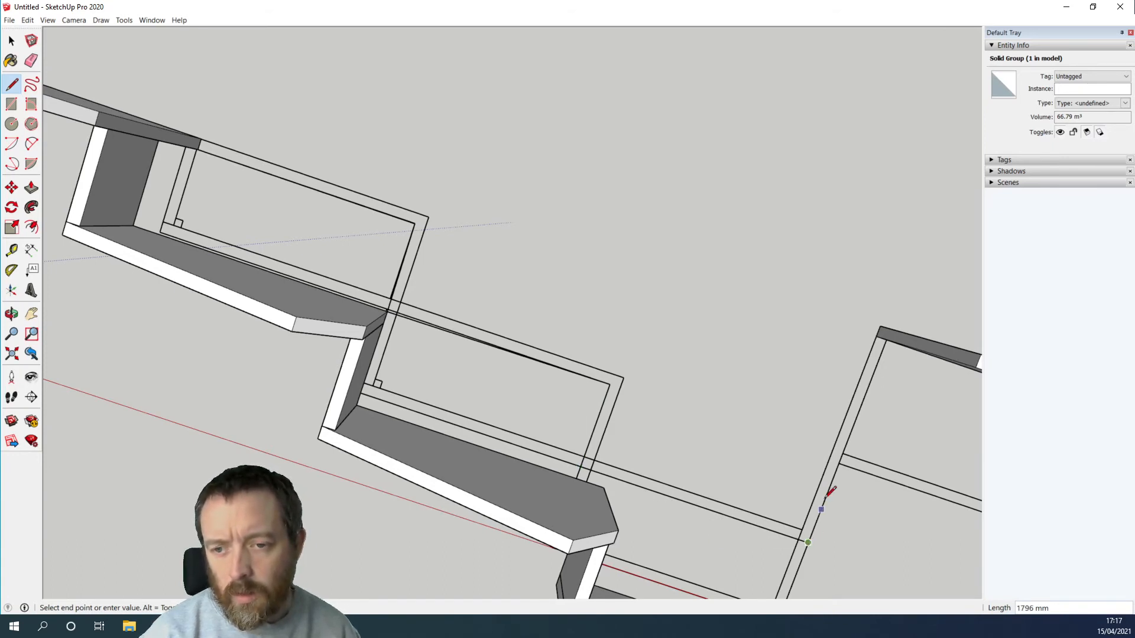
click(887, 338)
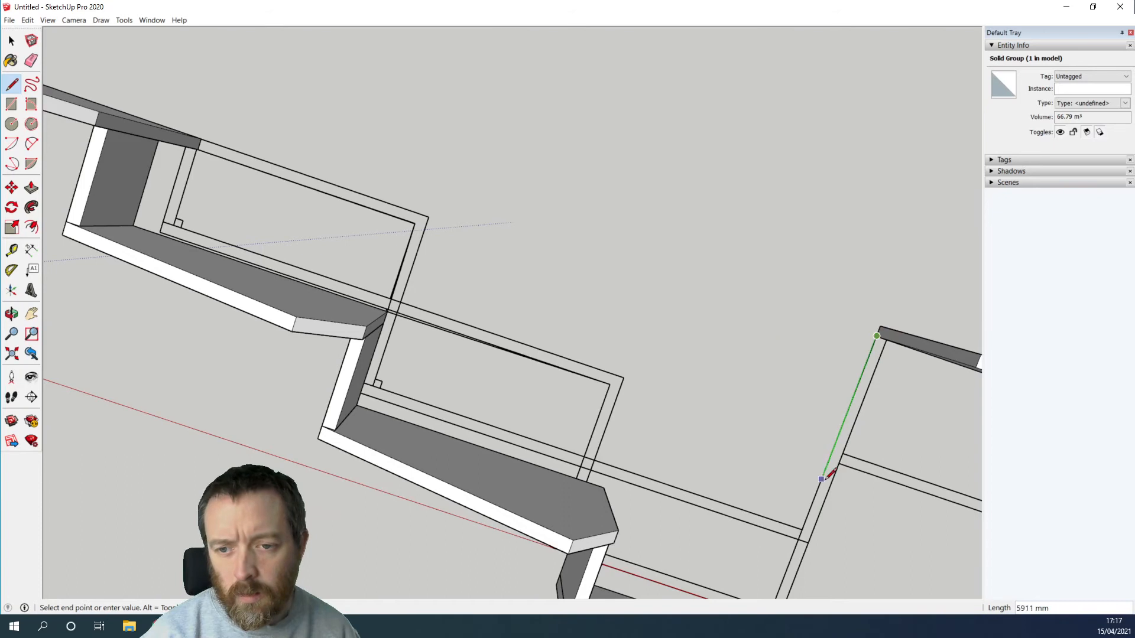
Try to close the stepped wall outline by tracing its opposite edge back to the gable wall and redrawing its first inner edges.
click(801, 529)
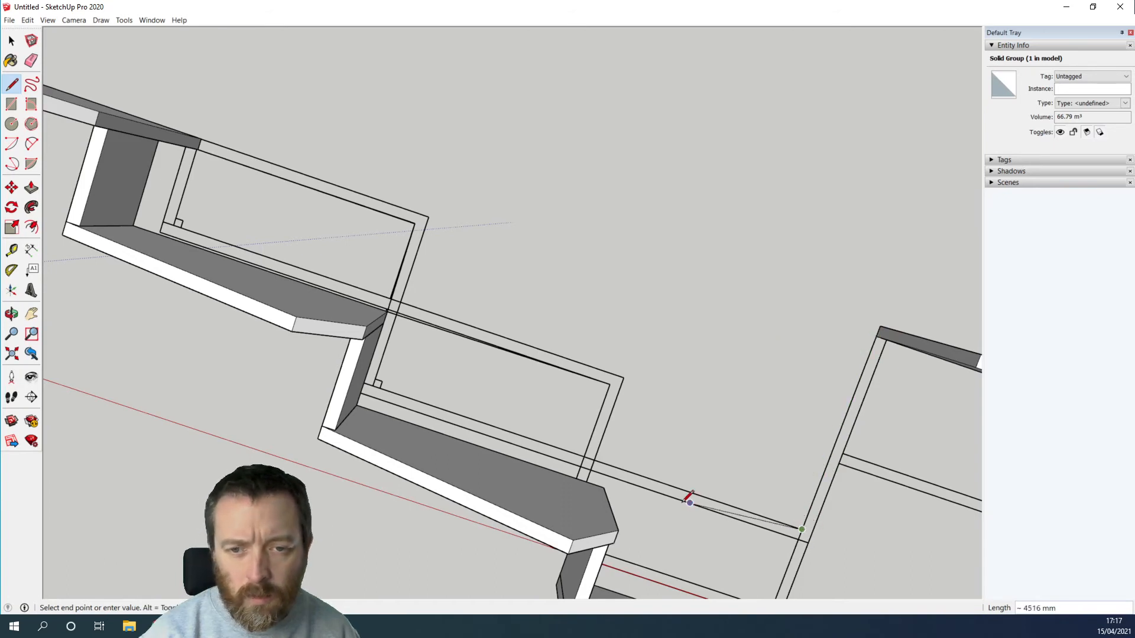
click(594, 459)
click(623, 378)
click(401, 301)
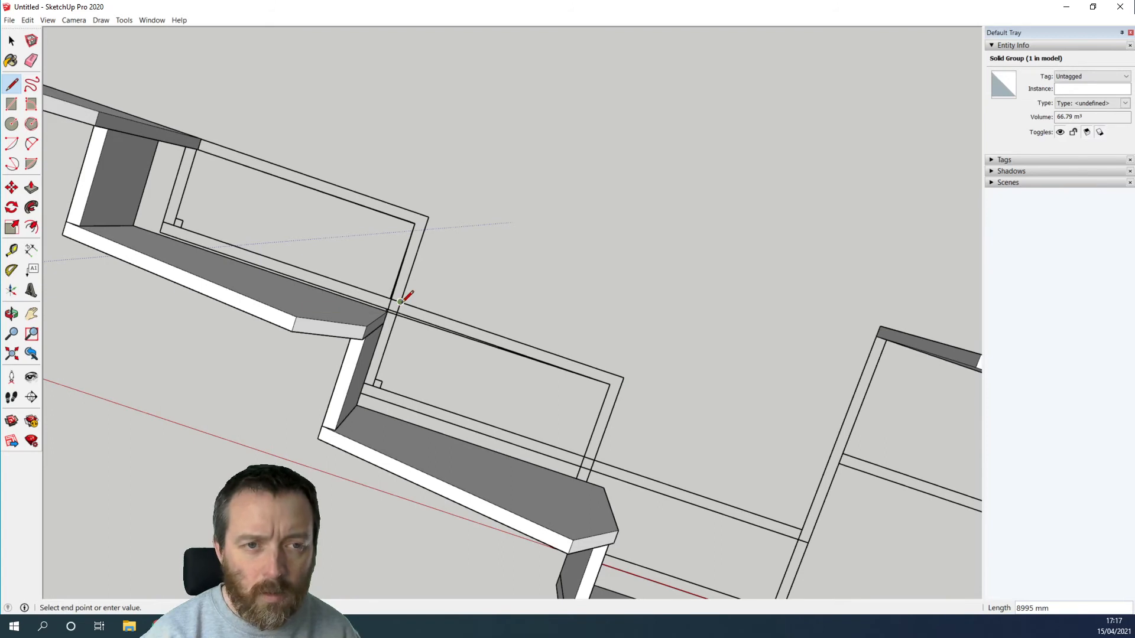
click(201, 139)
click(198, 149)
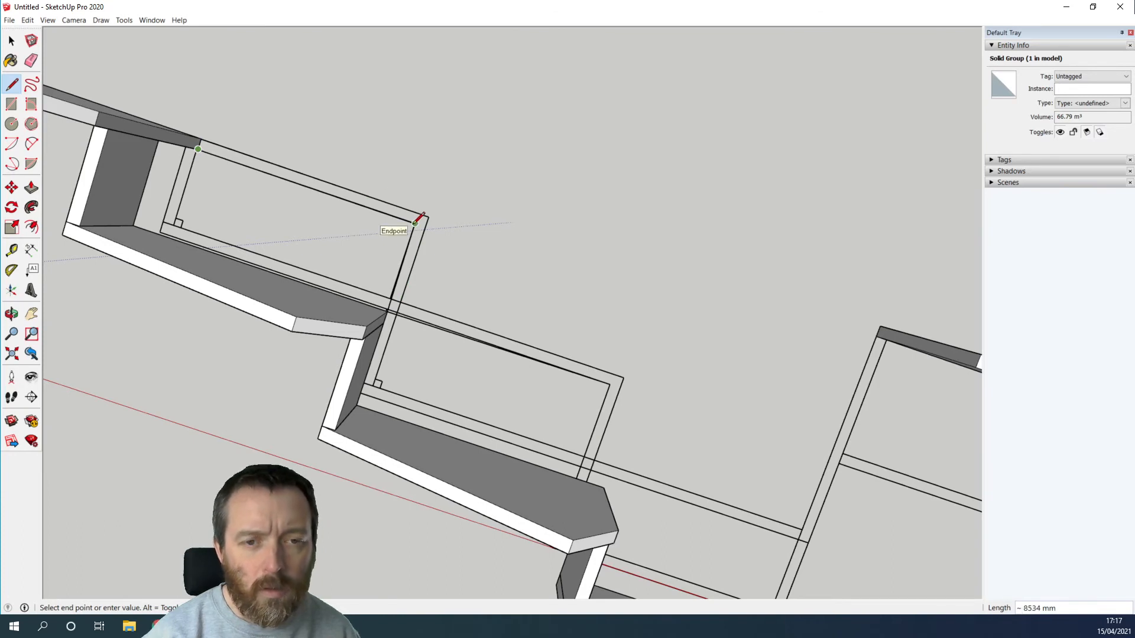
click(387, 312)
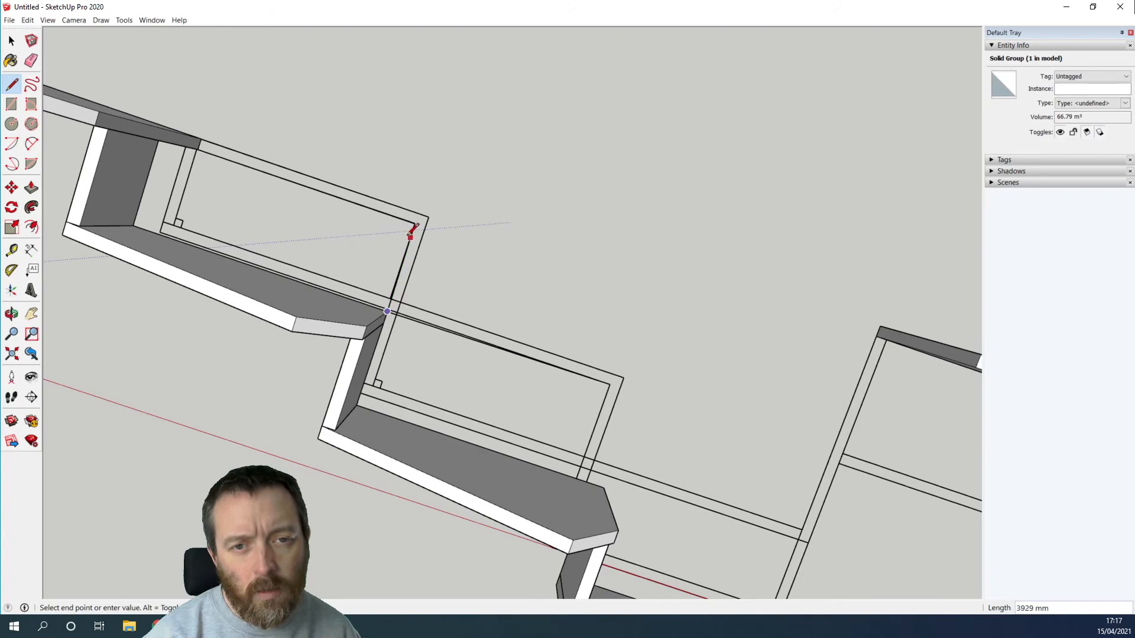
Undo the stray lines traced around the stepped front walls.
middle_drag(579, 385, 625, 296)
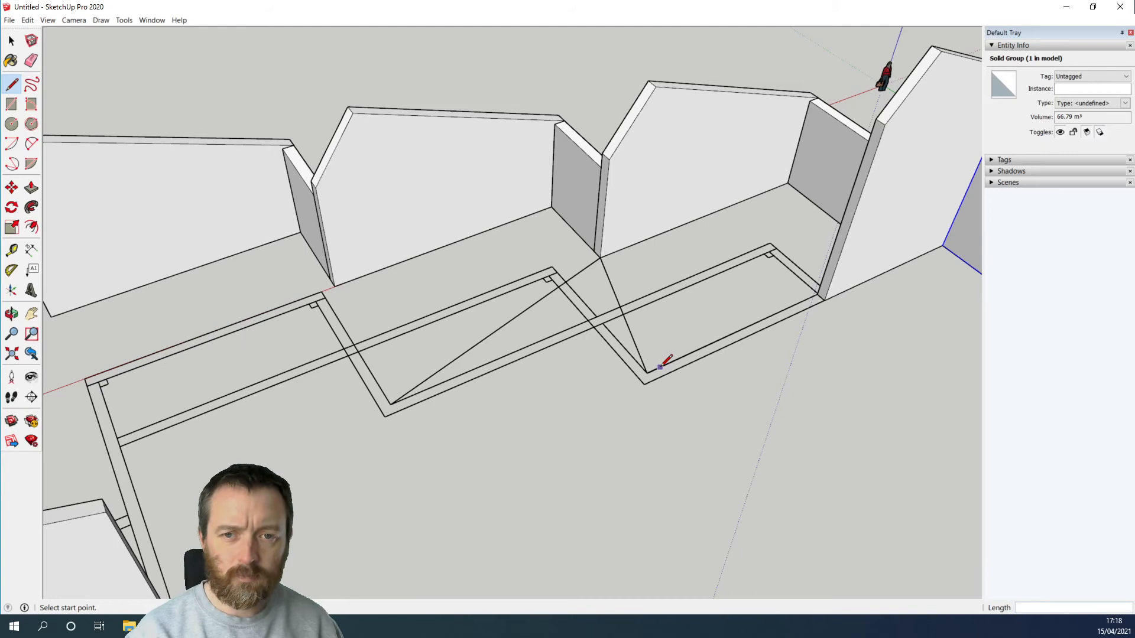
key(ctrl+z)
key(ctrl+z)
key(ctrl+z)
key(ctrl+z)
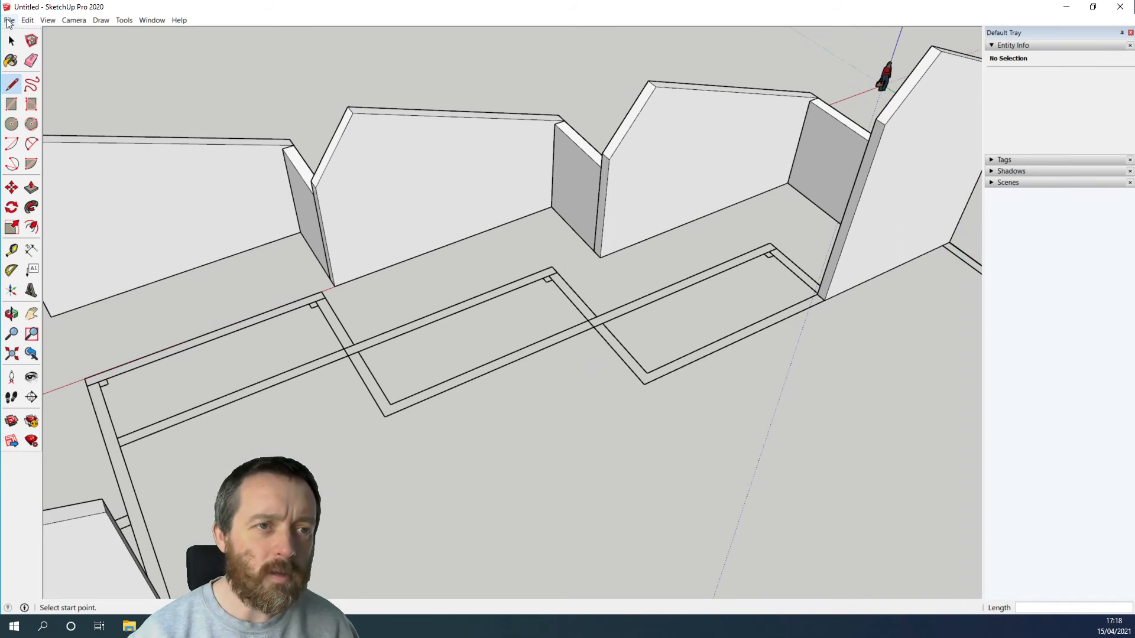
click(10, 20)
click(366, 432)
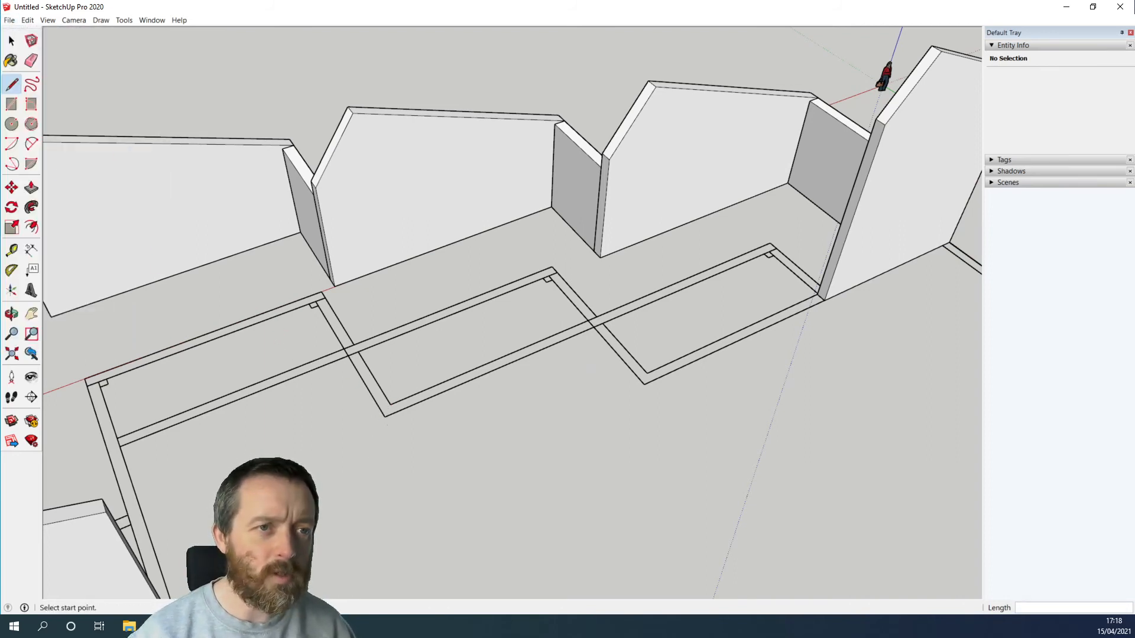
Select the MC01wall_plans.dwg floor plan component, invert the selection and hide everything else.
key(space)
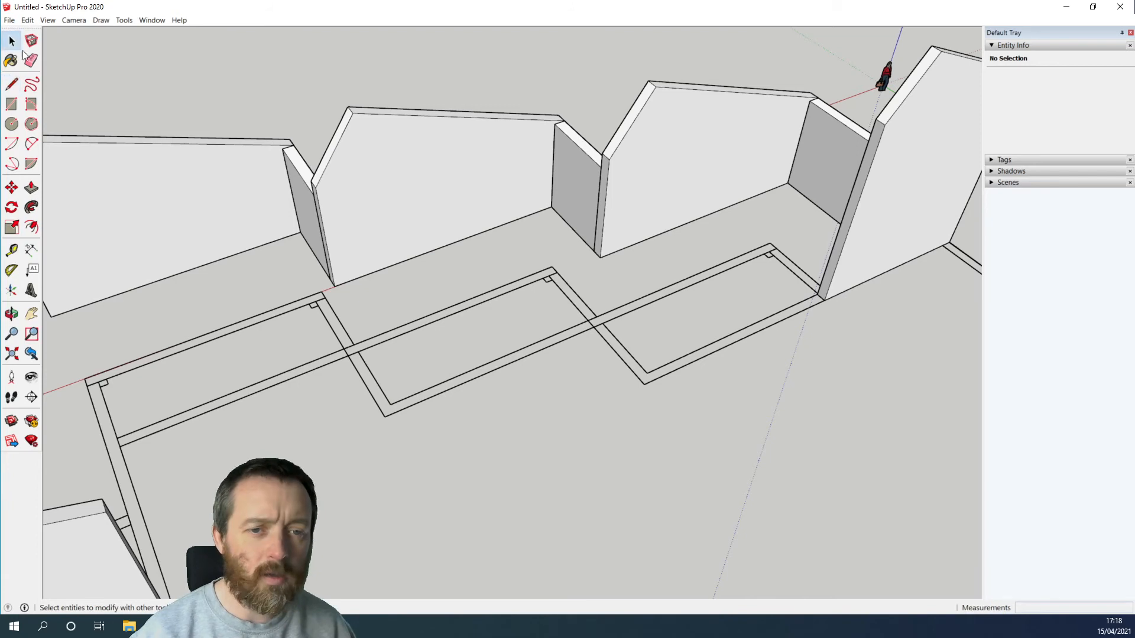
click(390, 417)
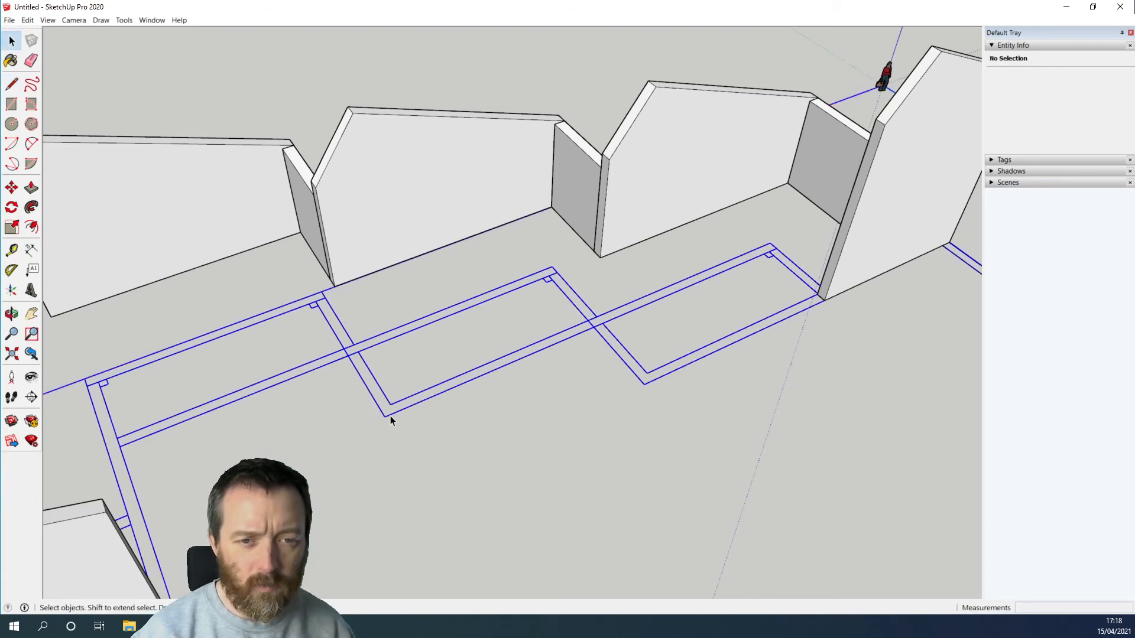
right_click(390, 416)
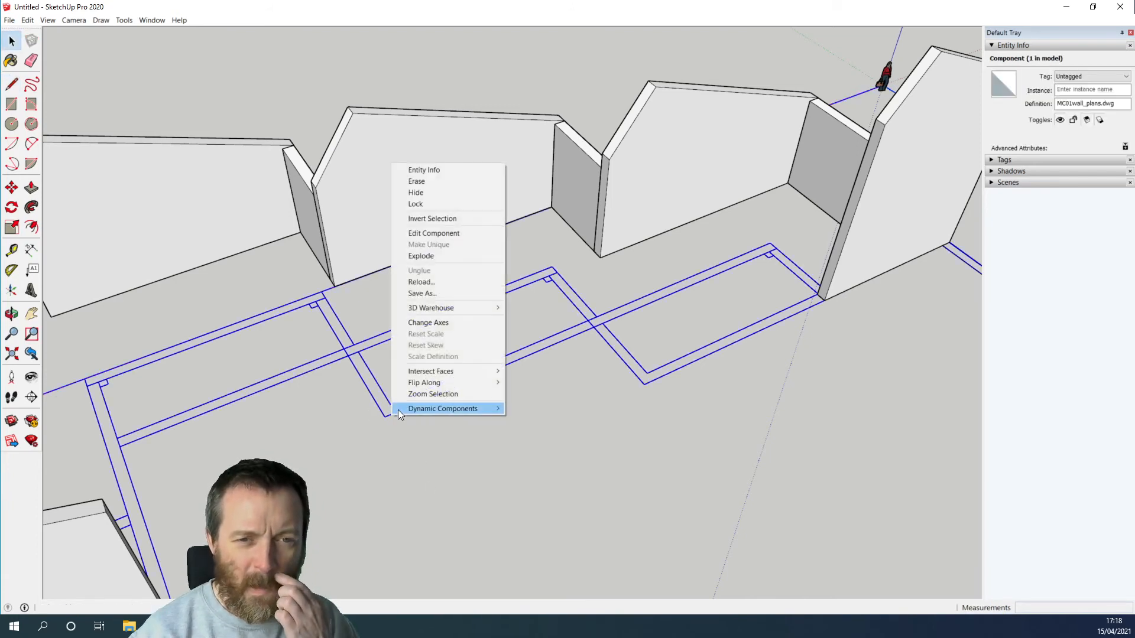
click(453, 217)
right_click(378, 206)
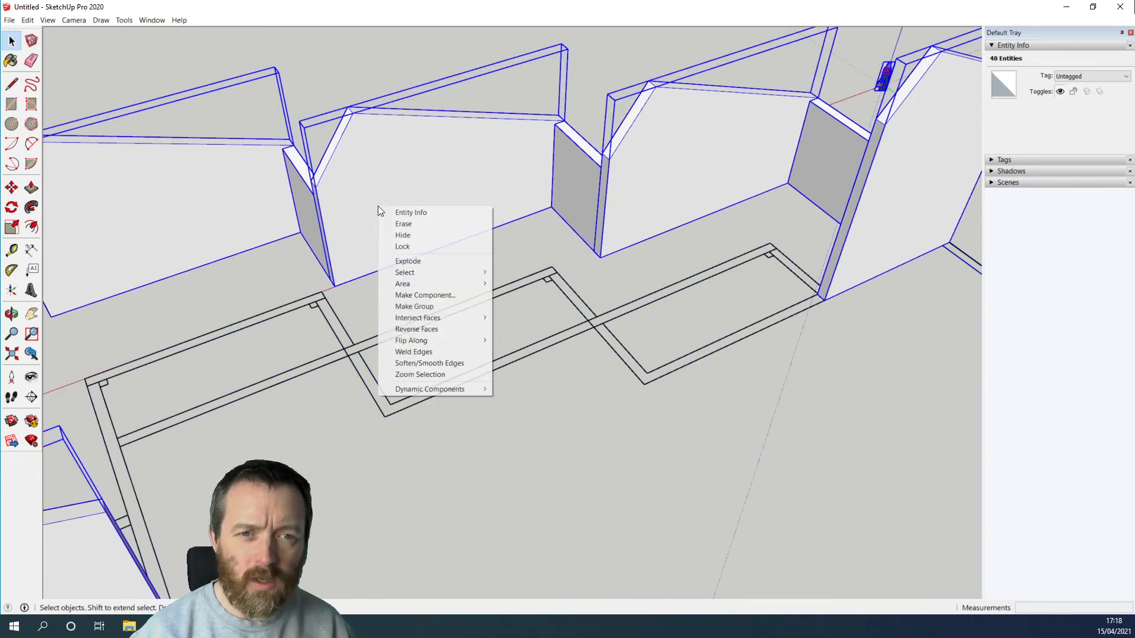
click(427, 234)
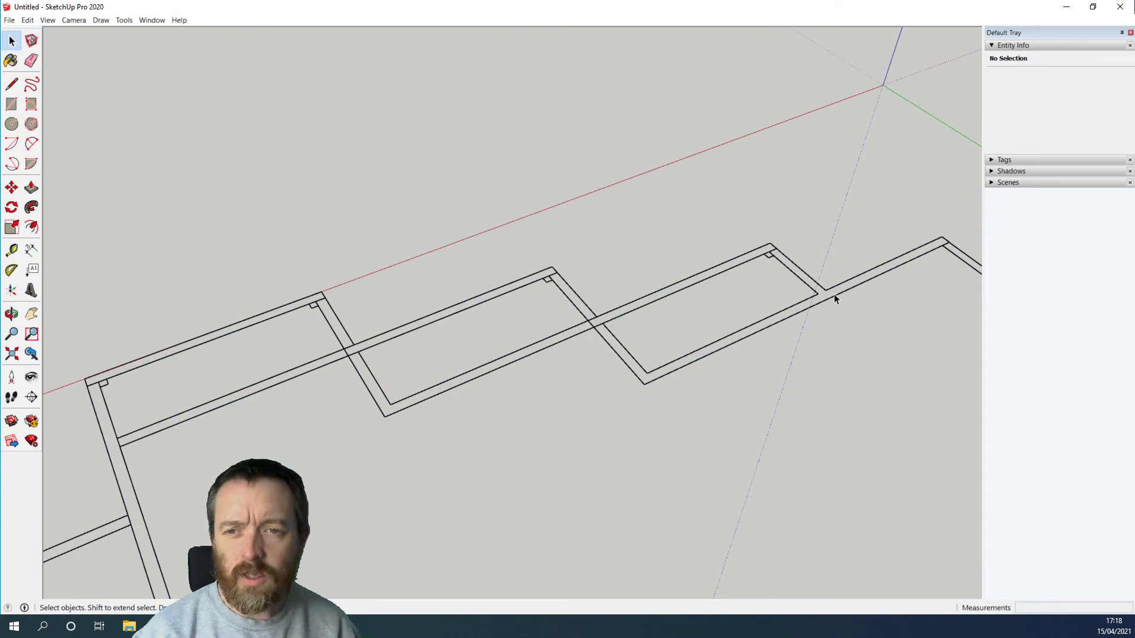
In the standard top view, trace the stepped front wall's end and rear edges across the first two steps with the Line tool.
click(65, 21)
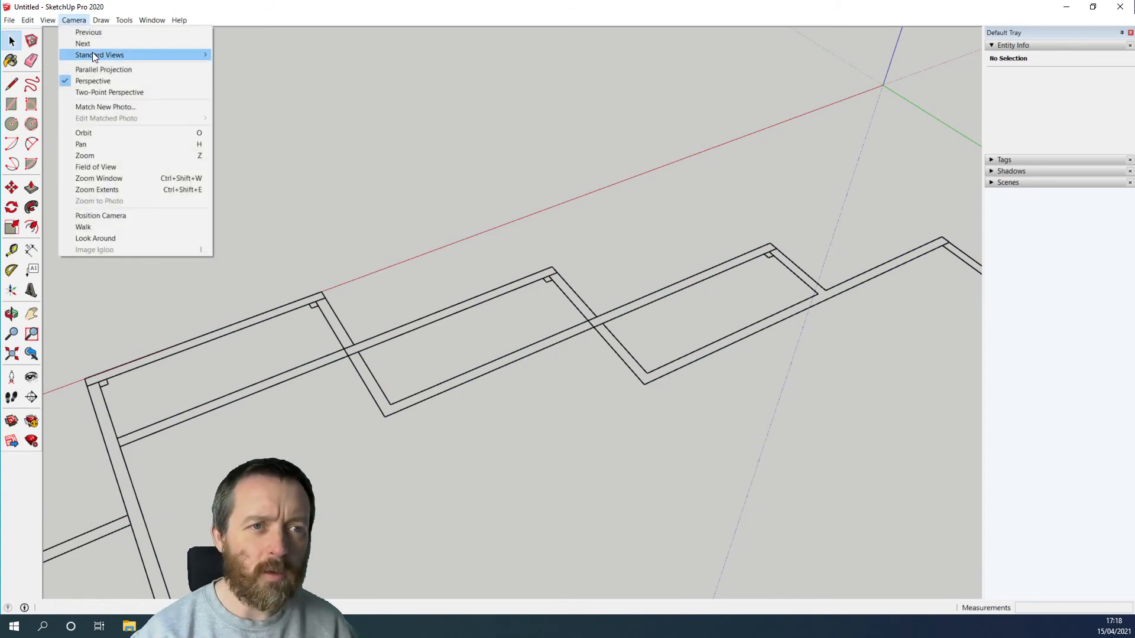
mouse_move(147, 56)
click(253, 55)
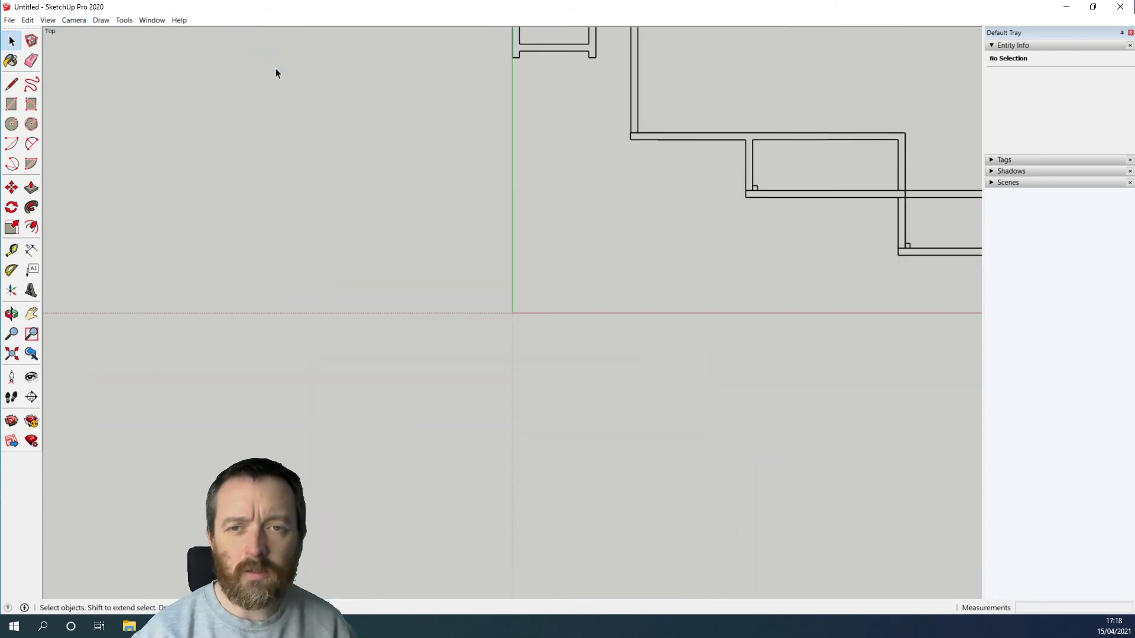
scroll(884, 161, up, 4)
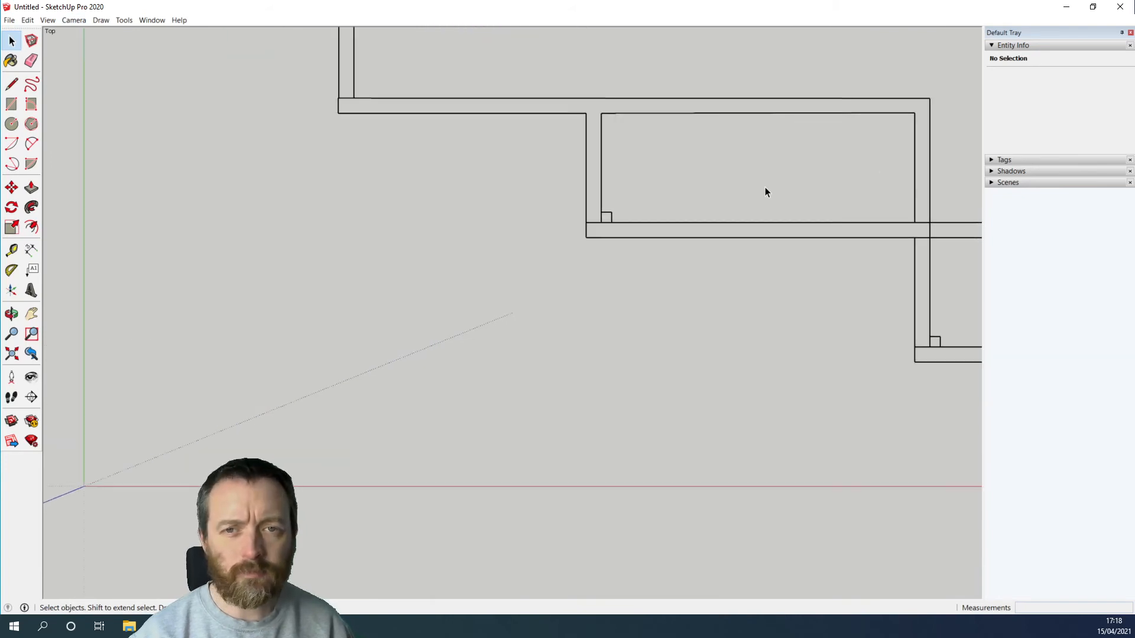
click(21, 89)
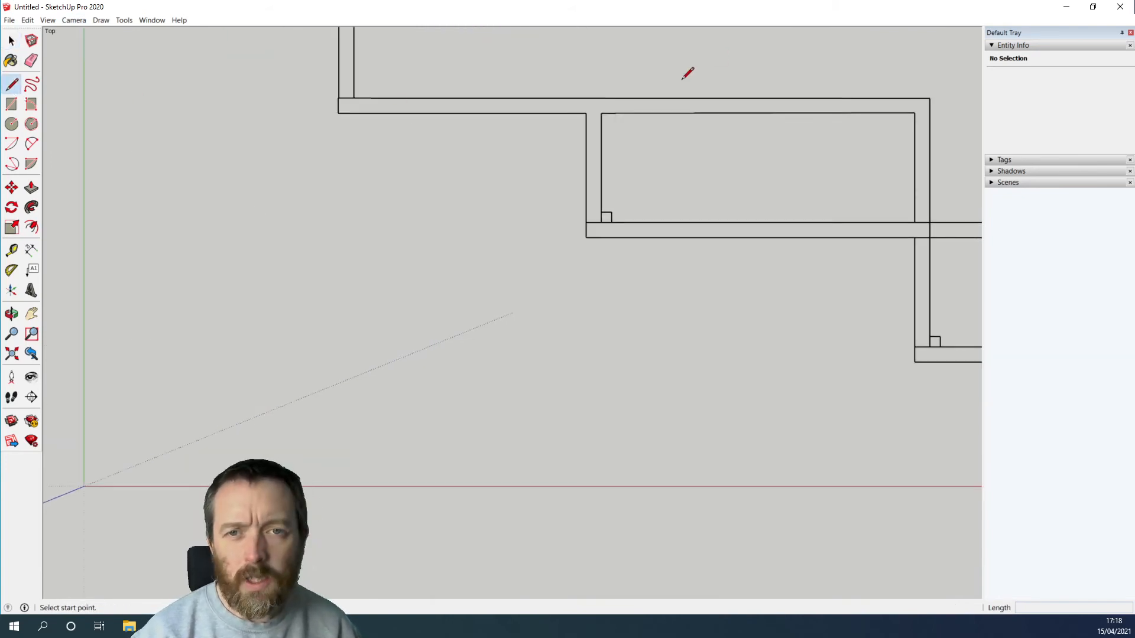
click(601, 113)
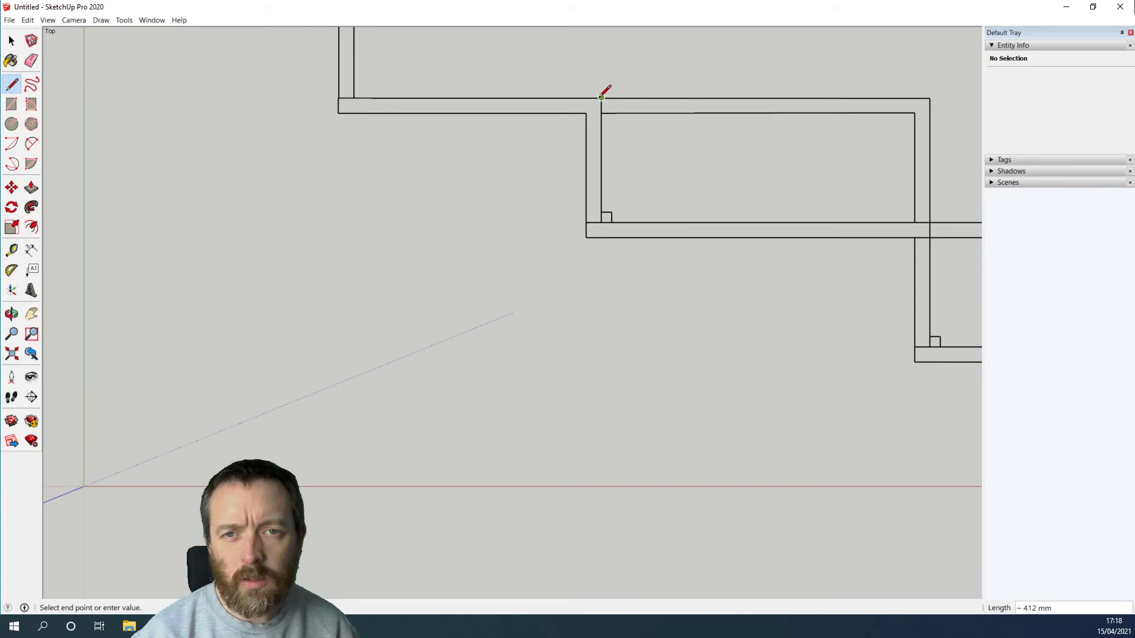
click(930, 98)
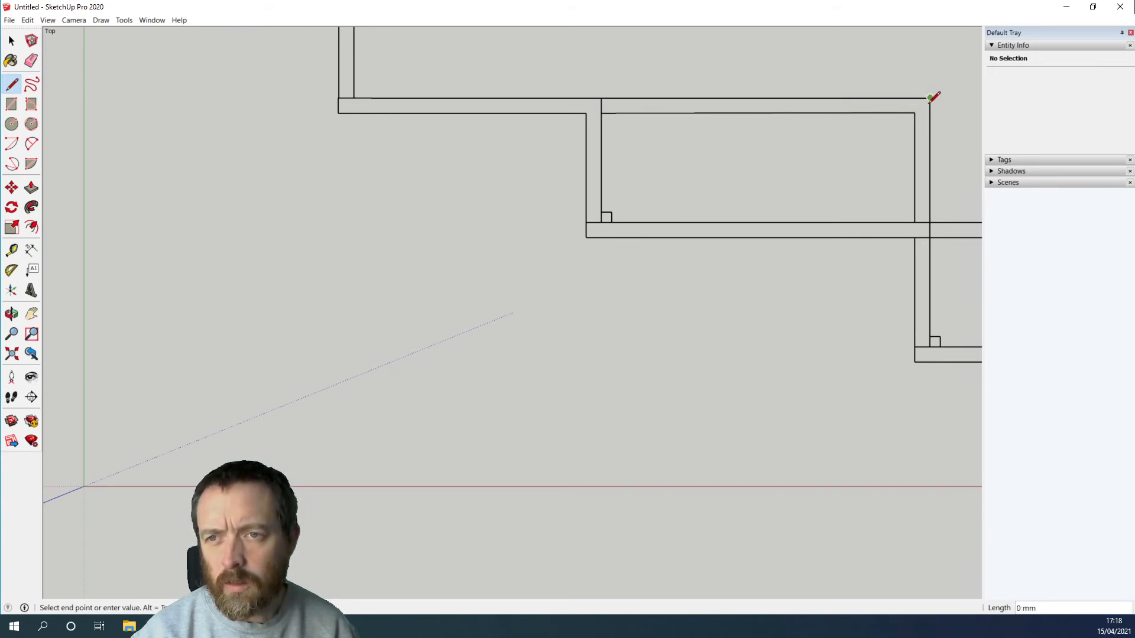
shift+middle_drag(930, 177, 377, 164)
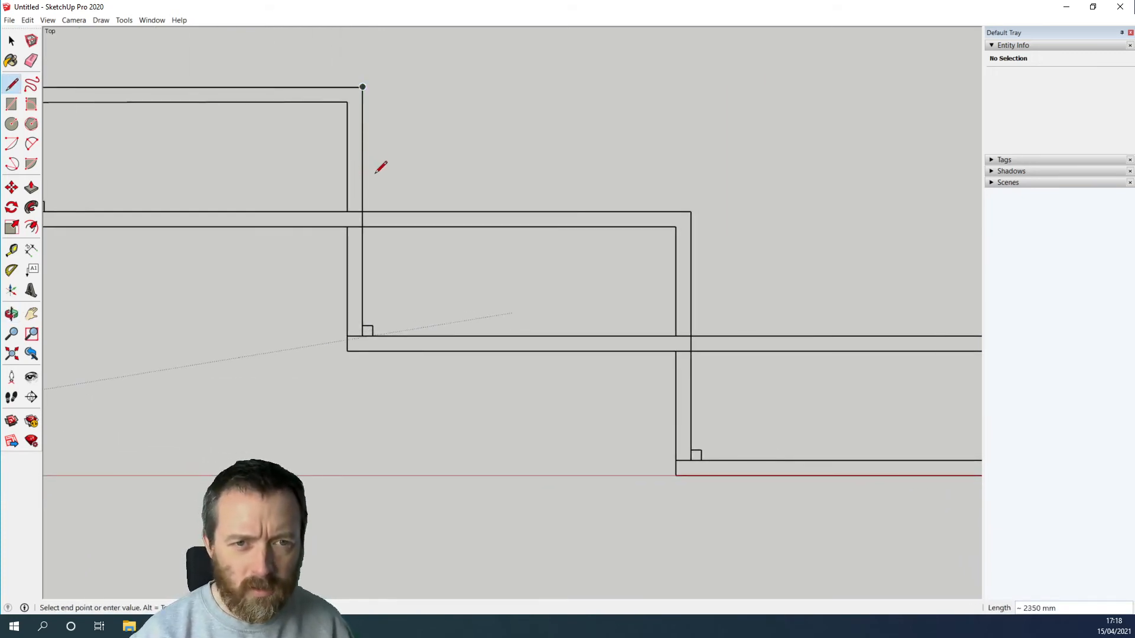
click(363, 211)
click(691, 211)
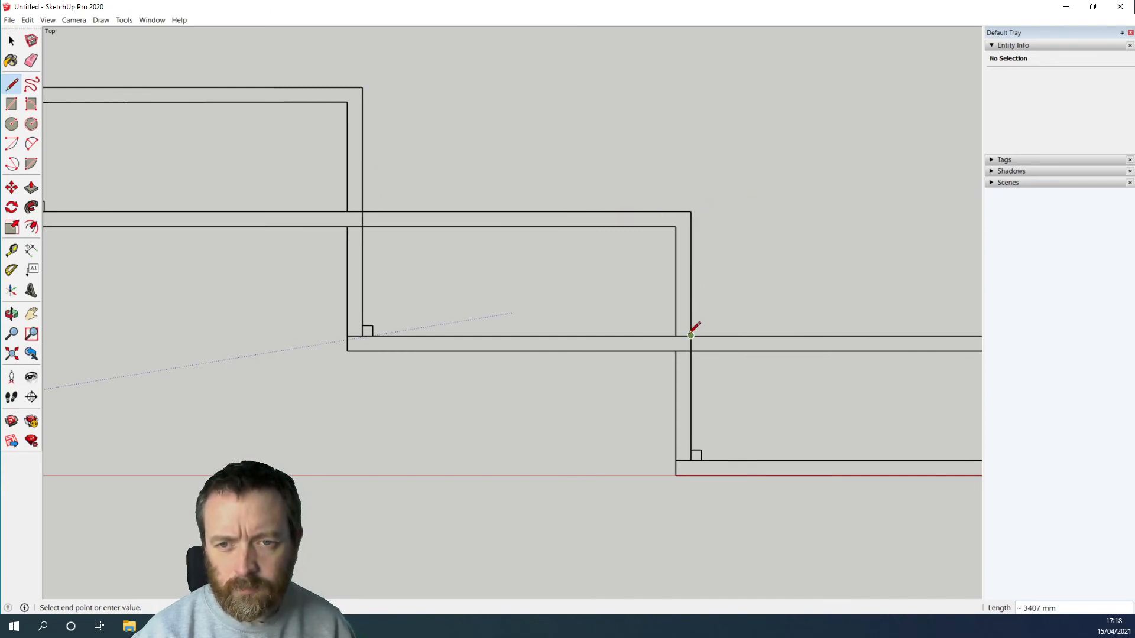
Continue the outline along the third wall run, around the long perpendicular wall's segment, and back to the second step's inner corner.
shift+middle_drag(847, 320, 428, 332)
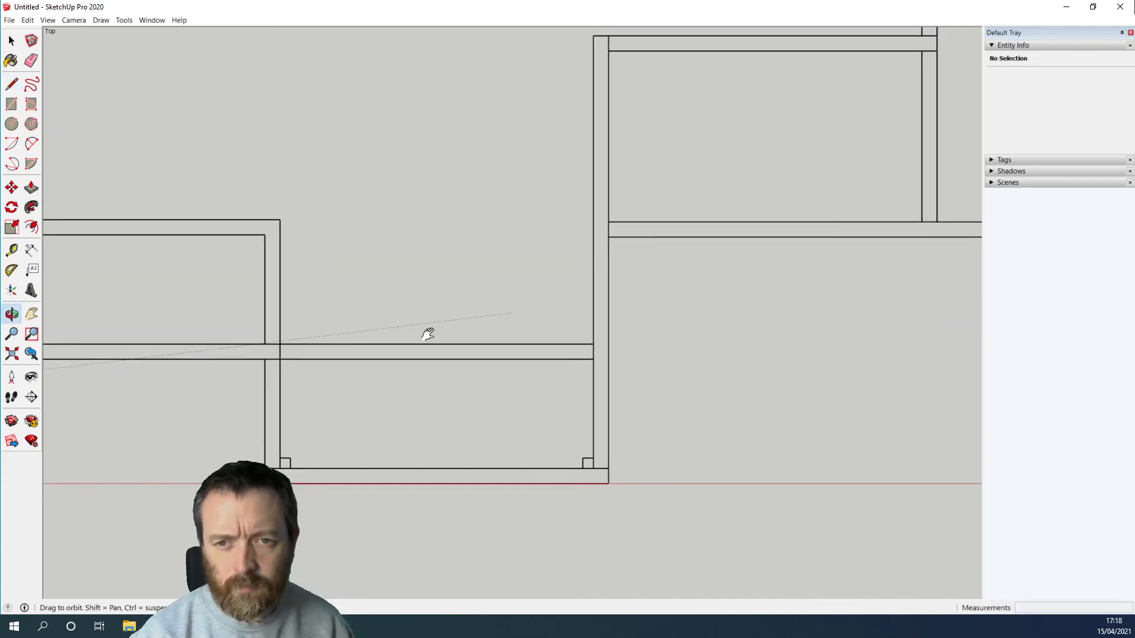
click(588, 342)
click(587, 34)
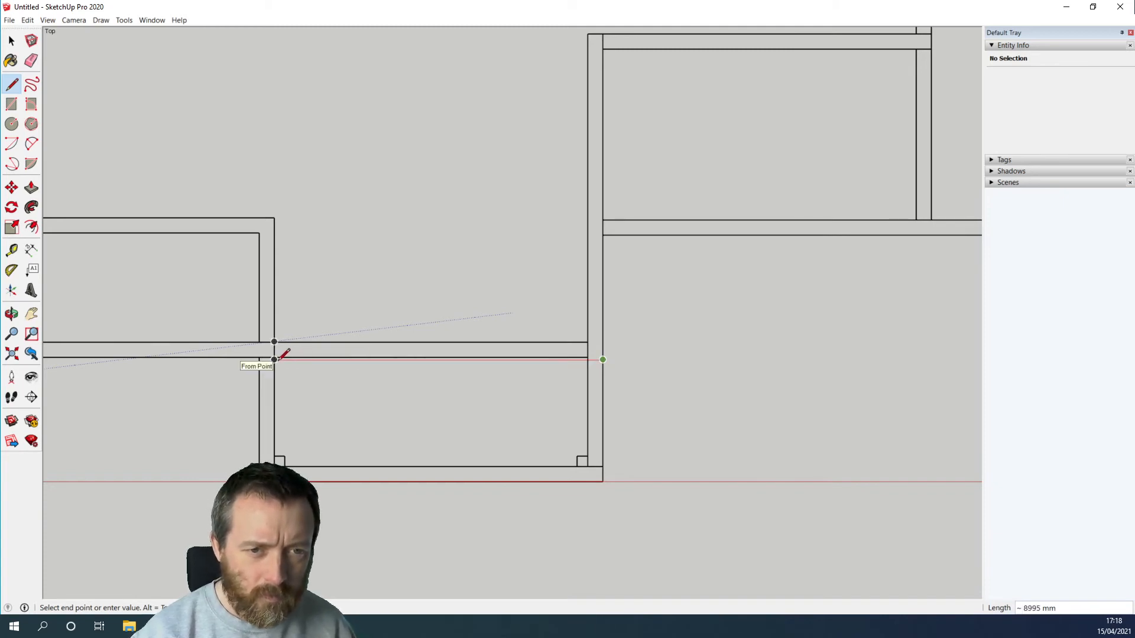
click(259, 359)
click(259, 232)
Trace the remaining inner edges back past the first step to the starting point, closing the stepped wall outline into one face.
shift+middle_drag(162, 275, 585, 337)
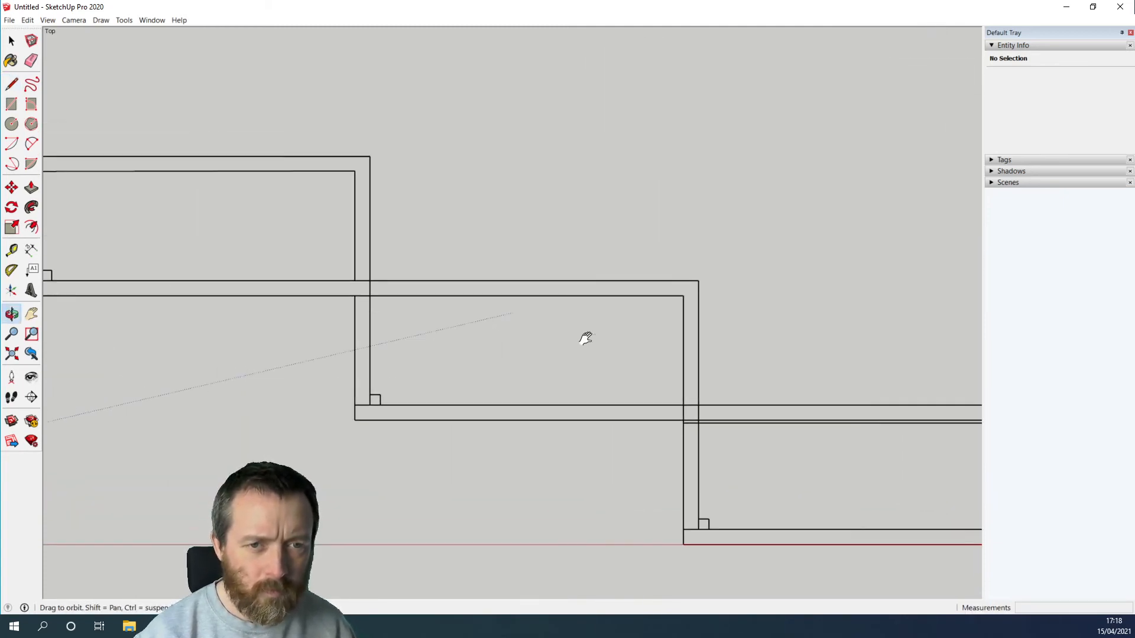
click(355, 295)
click(355, 171)
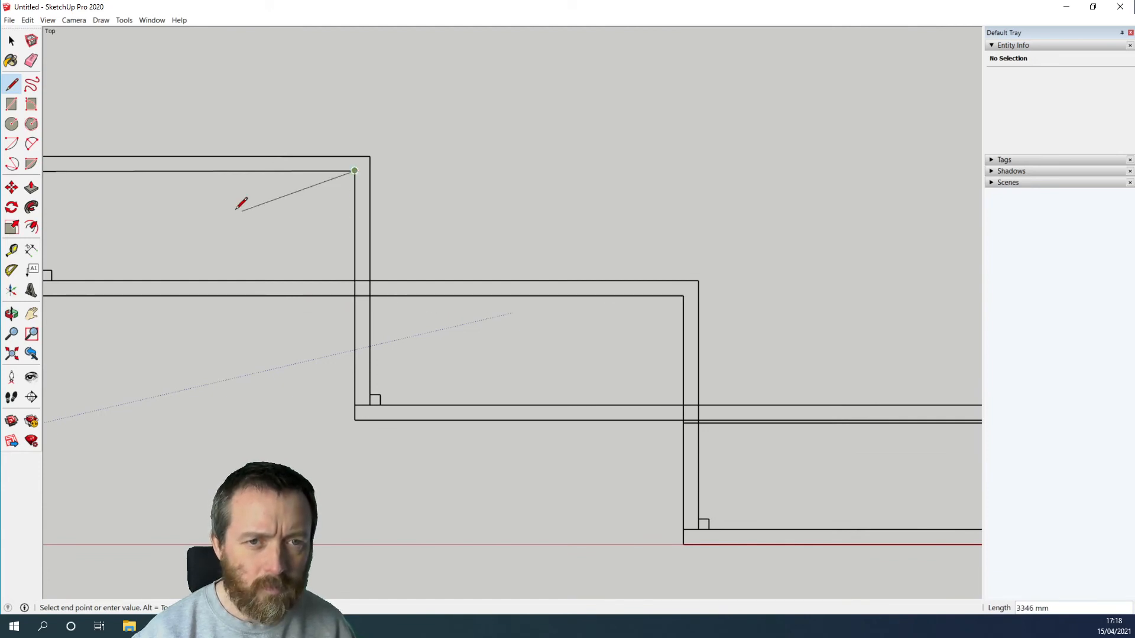
shift+middle_drag(241, 203, 536, 276)
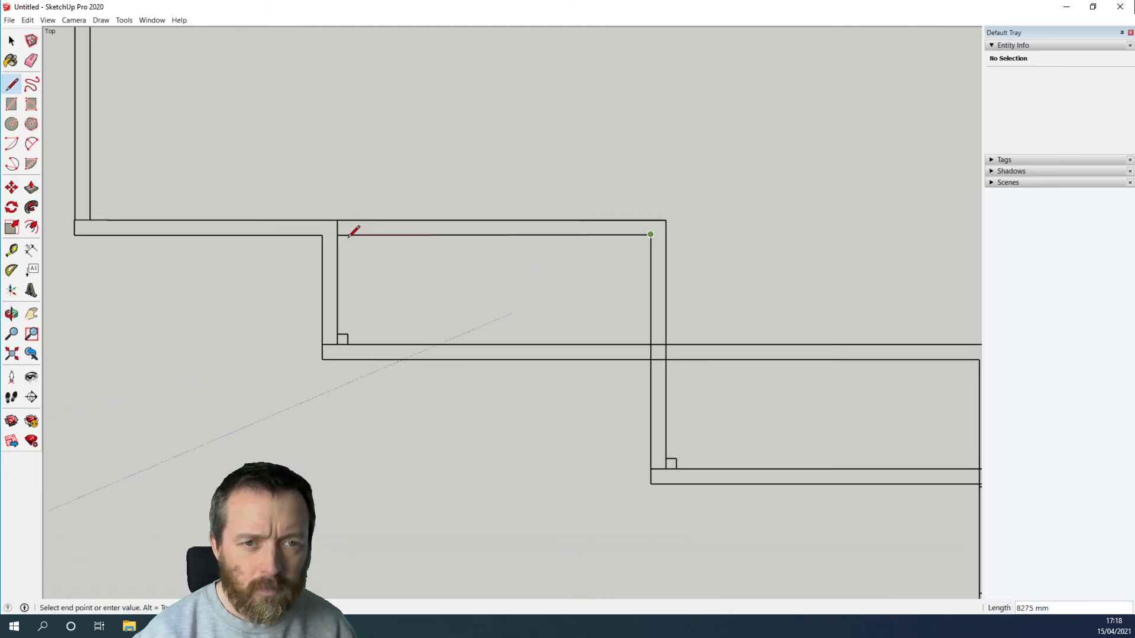
click(337, 220)
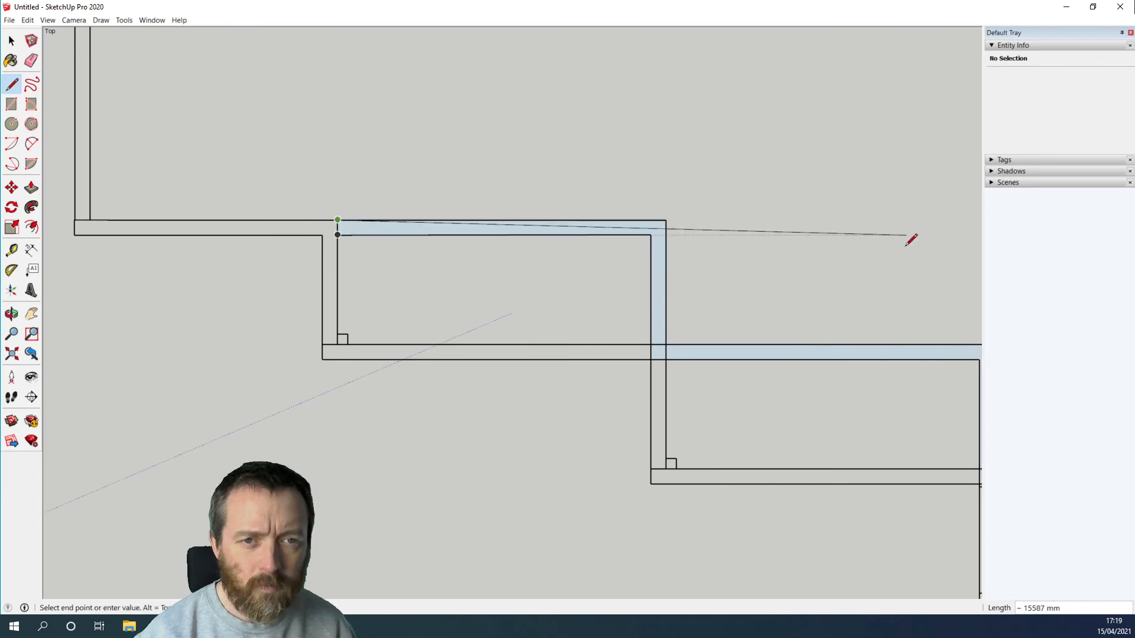
key(Escape)
middle_drag(755, 436, 795, 210)
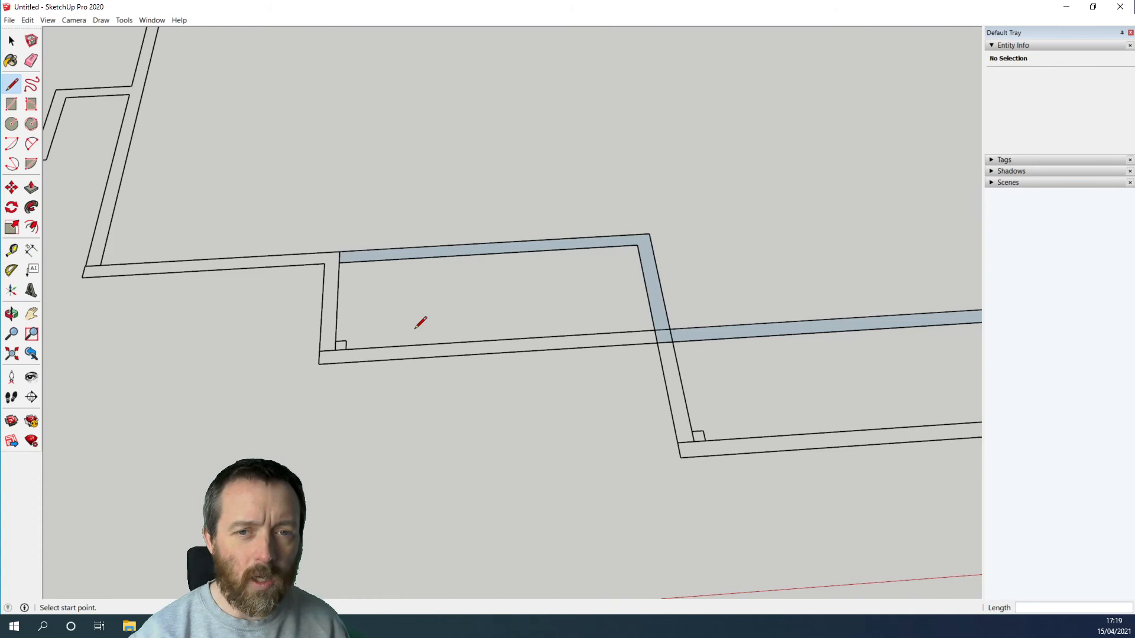
scroll(420, 322, down, 3)
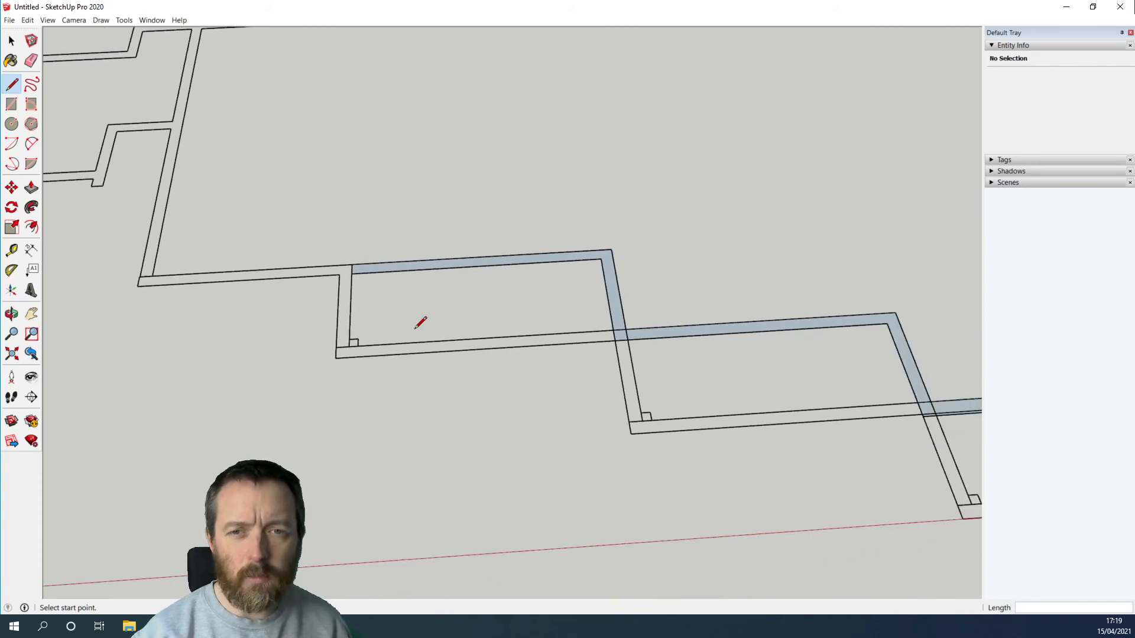
Extrude the traced stepped wall face upward about 5567 mm and make the resulting solid a group.
click(31, 188)
click(506, 286)
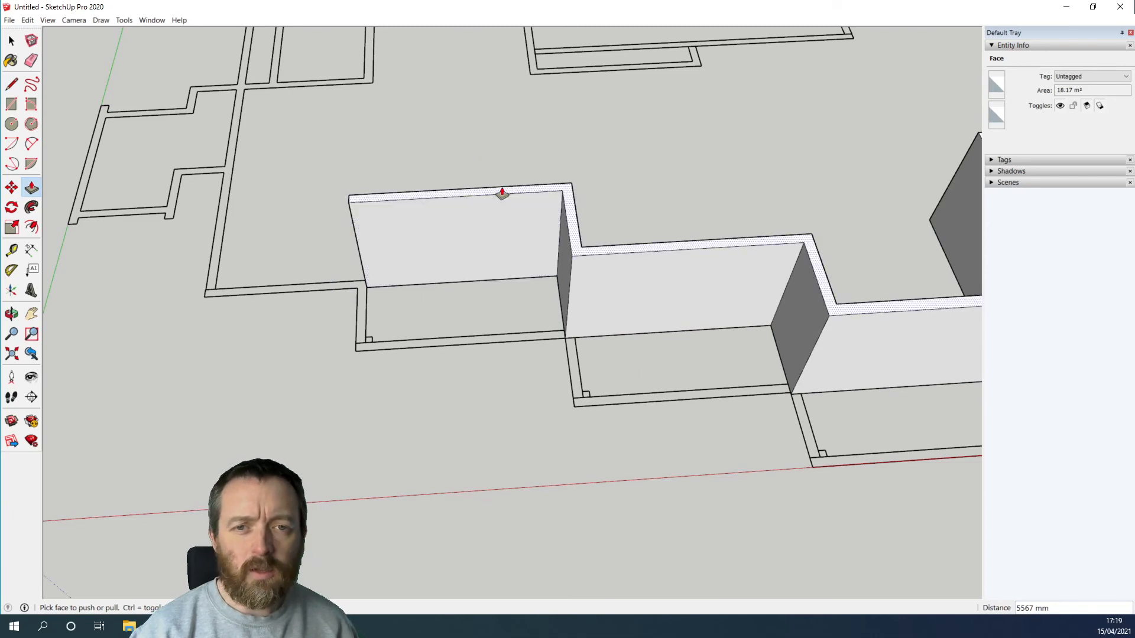
click(506, 192)
key(space)
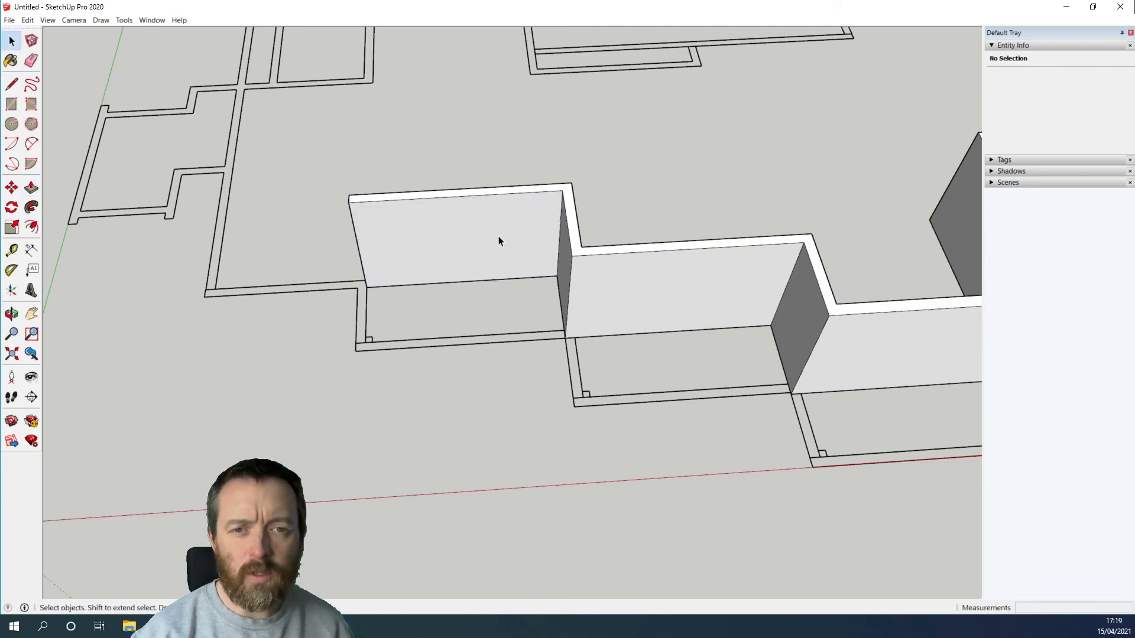
triple_click(498, 236)
right_click(498, 236)
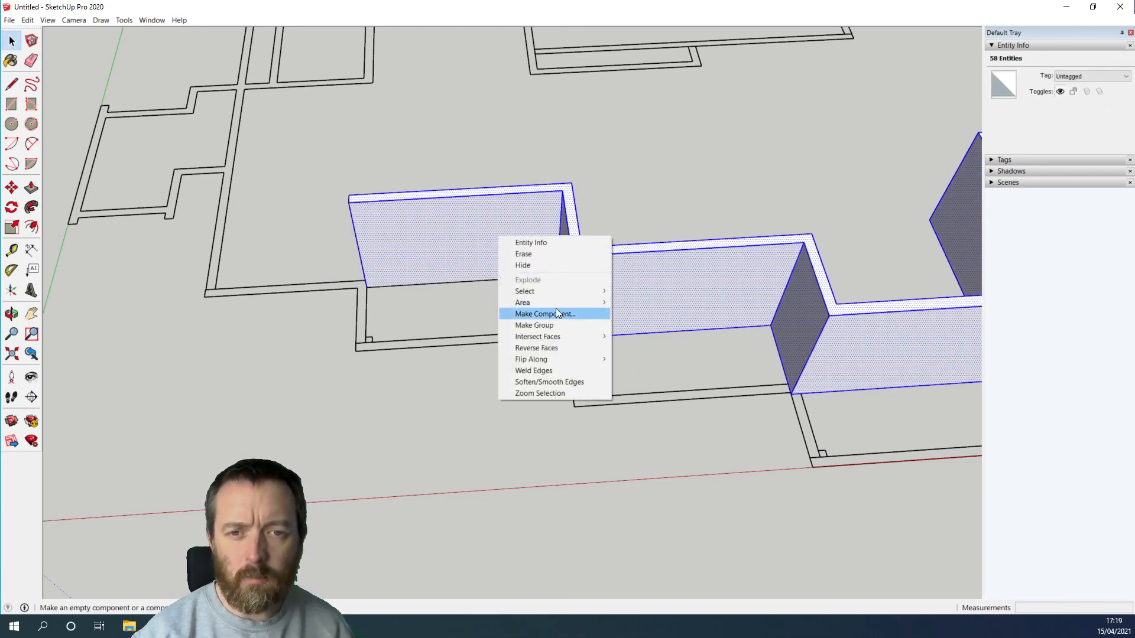
click(557, 325)
scroll(640, 351, down, 4)
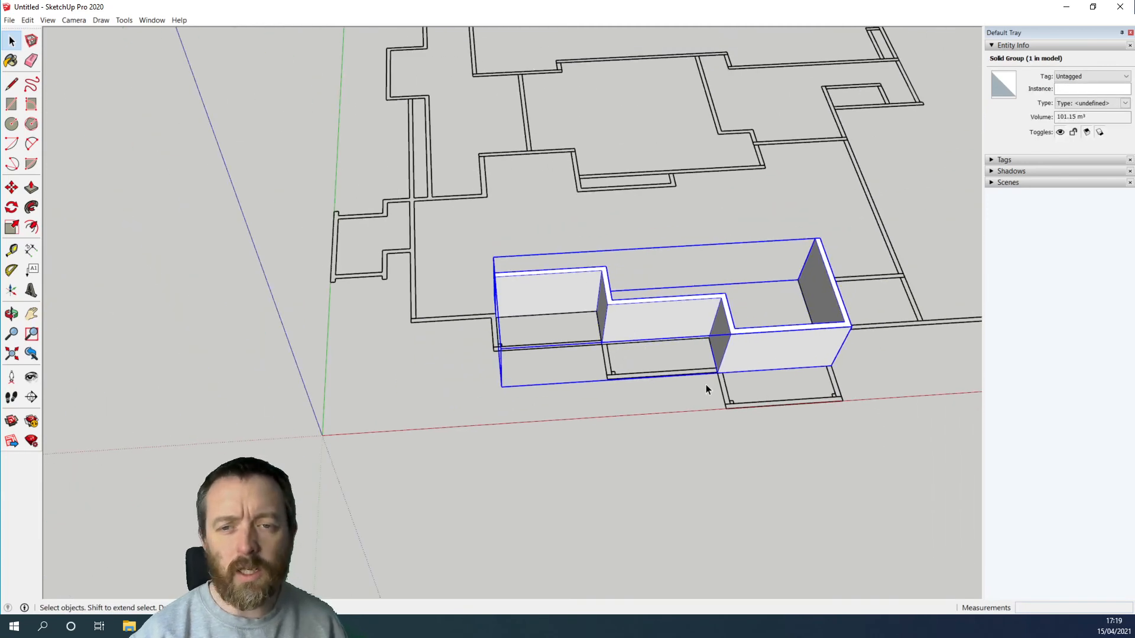
Unhide all hidden geometry to bring the gable walls and imported elevations back around the new stepped wall.
middle_drag(704, 388, 472, 348)
click(32, 22)
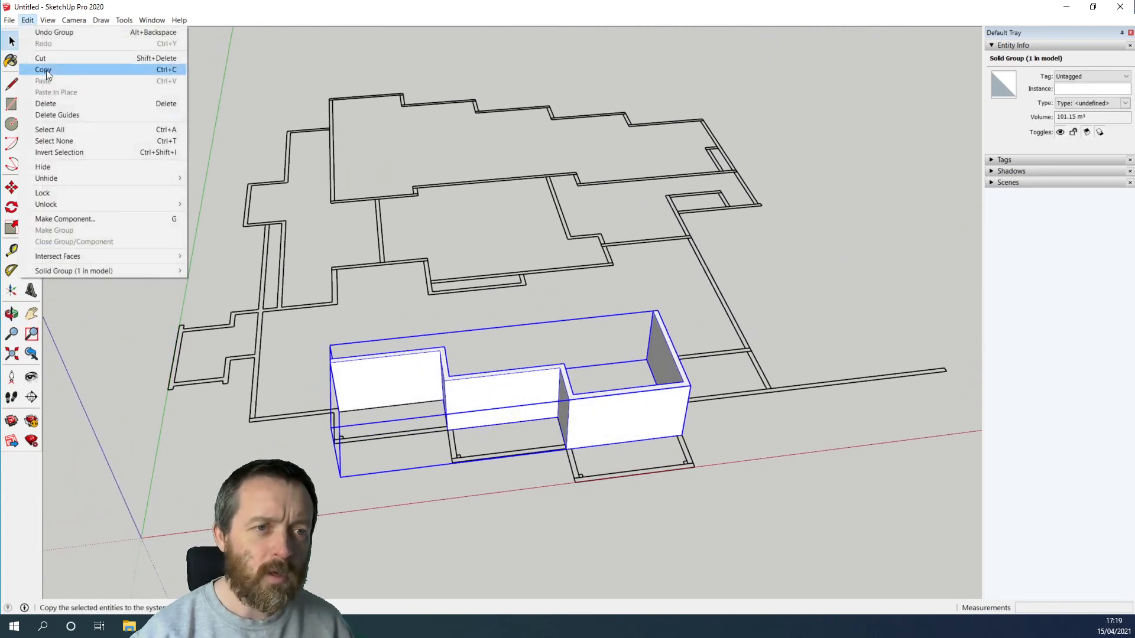
mouse_move(84, 181)
click(220, 202)
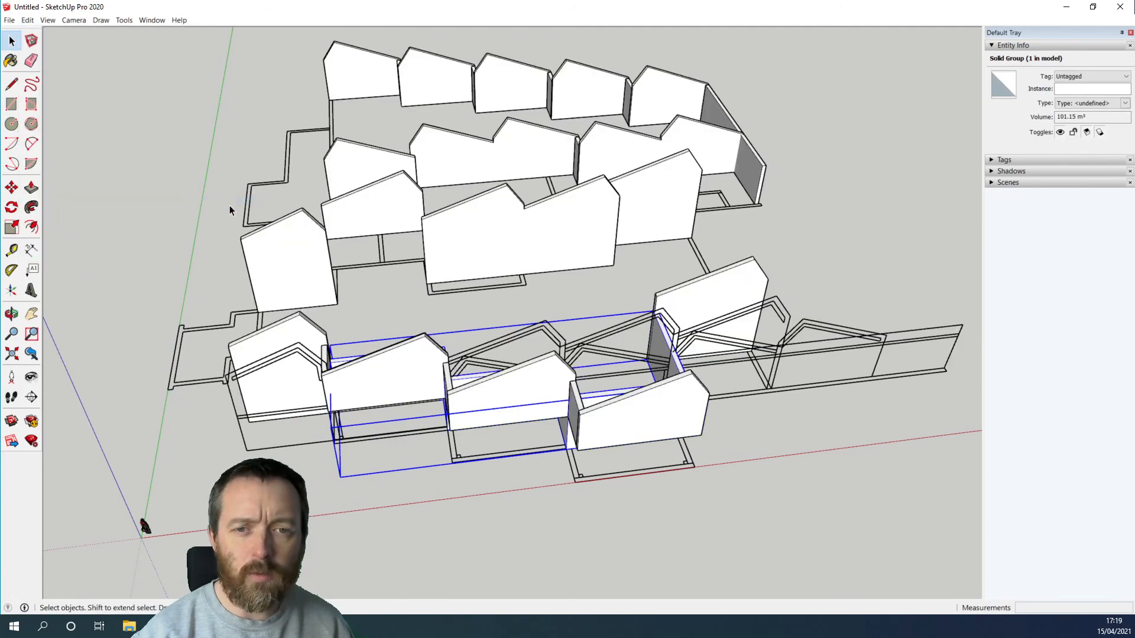
middle_drag(748, 359, 393, 292)
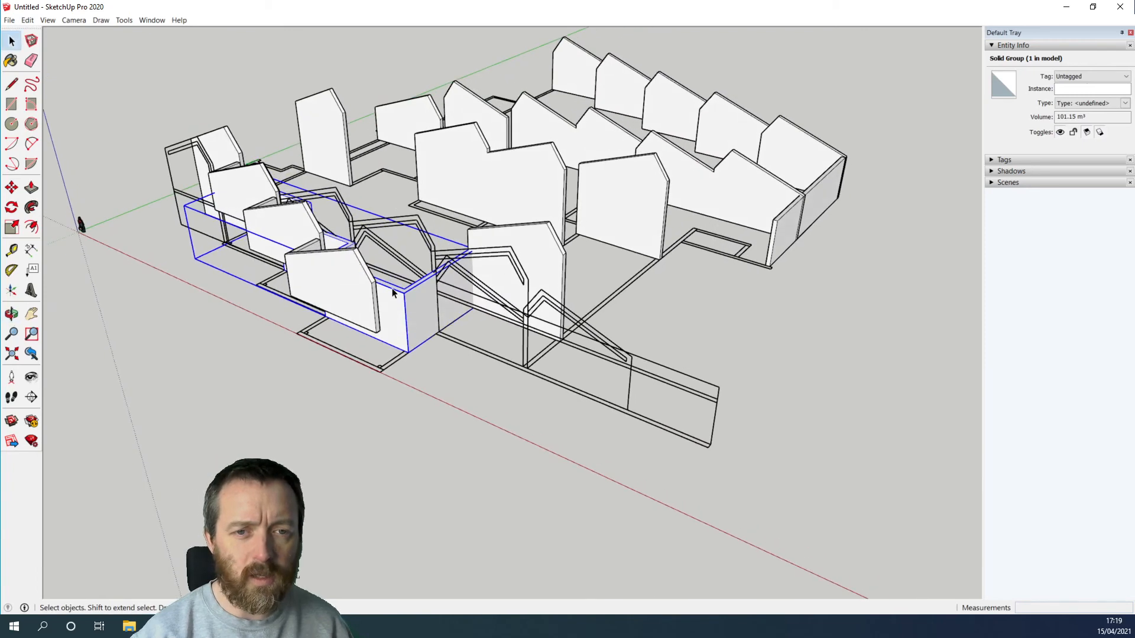
Inside the stepped wall group, lower the top face to the underside of the front gable walls and leave the group.
double_click(396, 296)
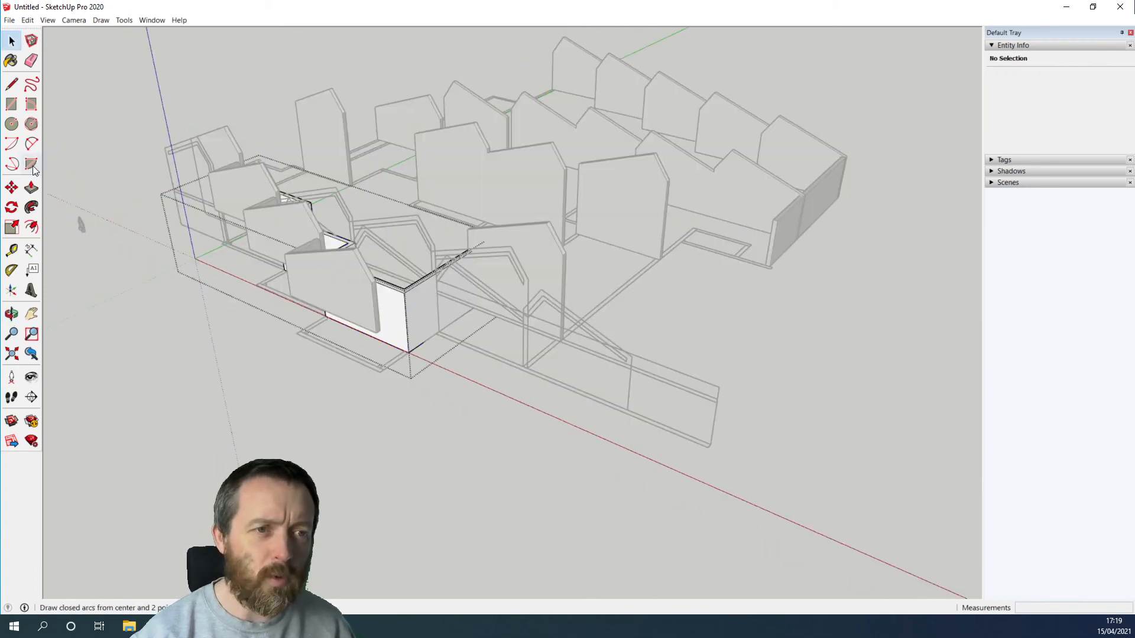
click(31, 188)
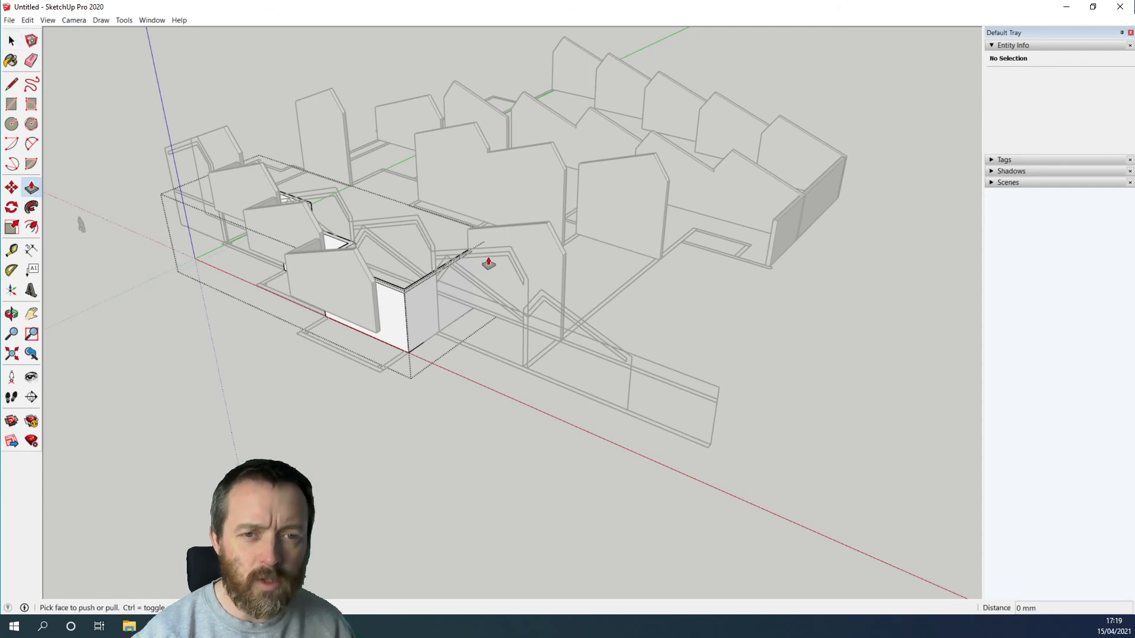
click(399, 294)
click(399, 295)
scroll(381, 324, up, 4)
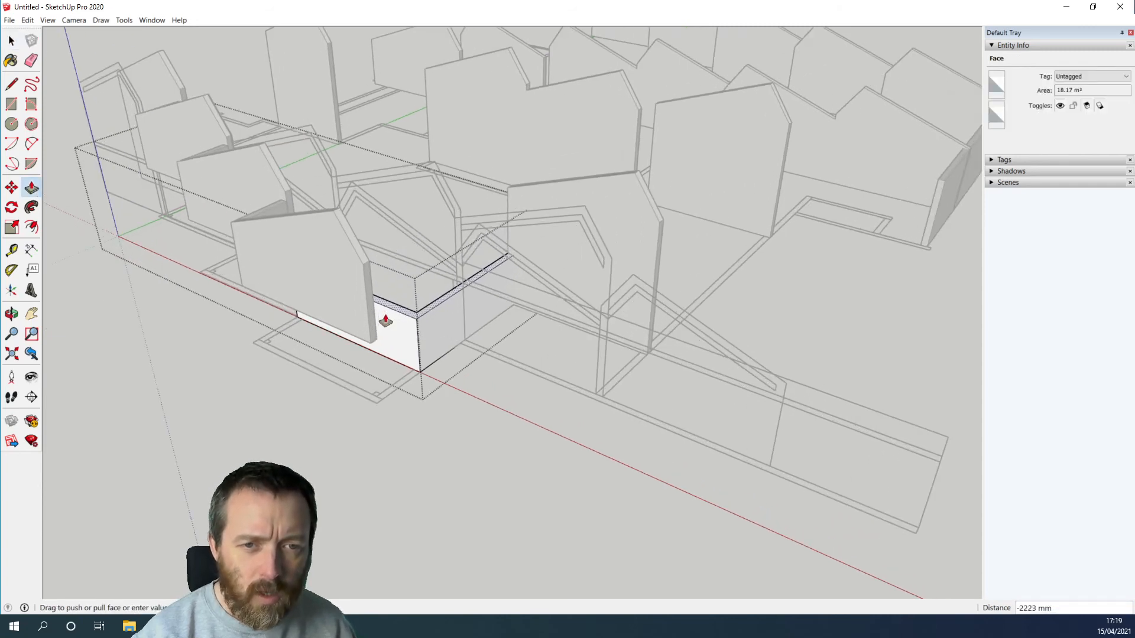
click(370, 357)
middle_drag(489, 375, 535, 344)
scroll(547, 349, down, 6)
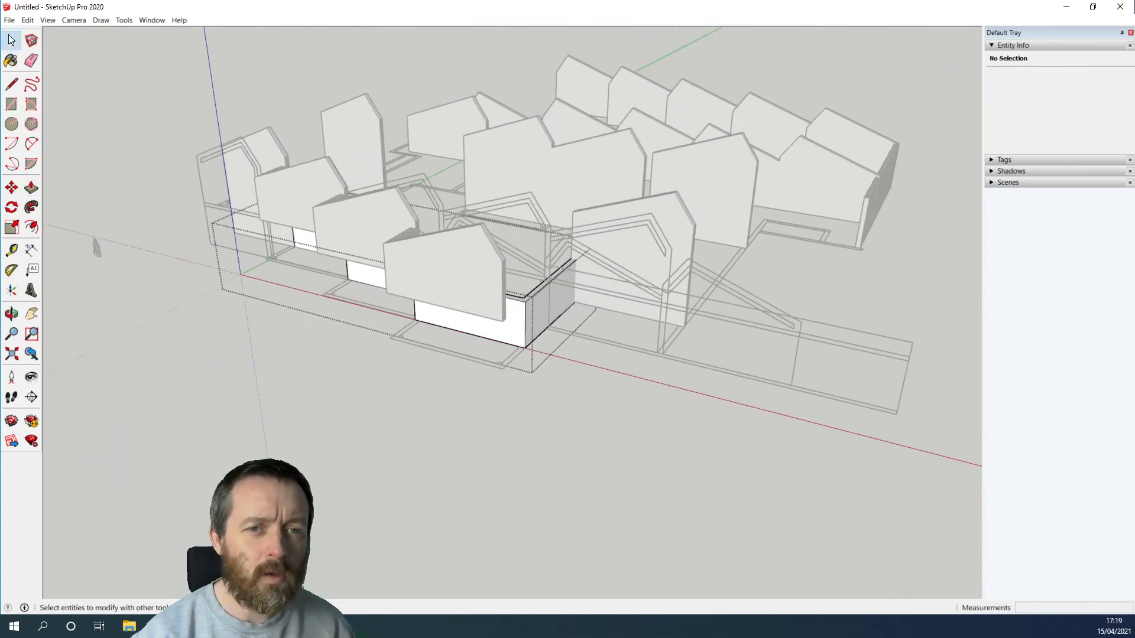
click(11, 40)
click(247, 363)
Draw a 700 by 700 mm square on the underside of the first projecting gable wall's front corner.
middle_drag(771, 391, 869, 374)
scroll(549, 351, up, 3)
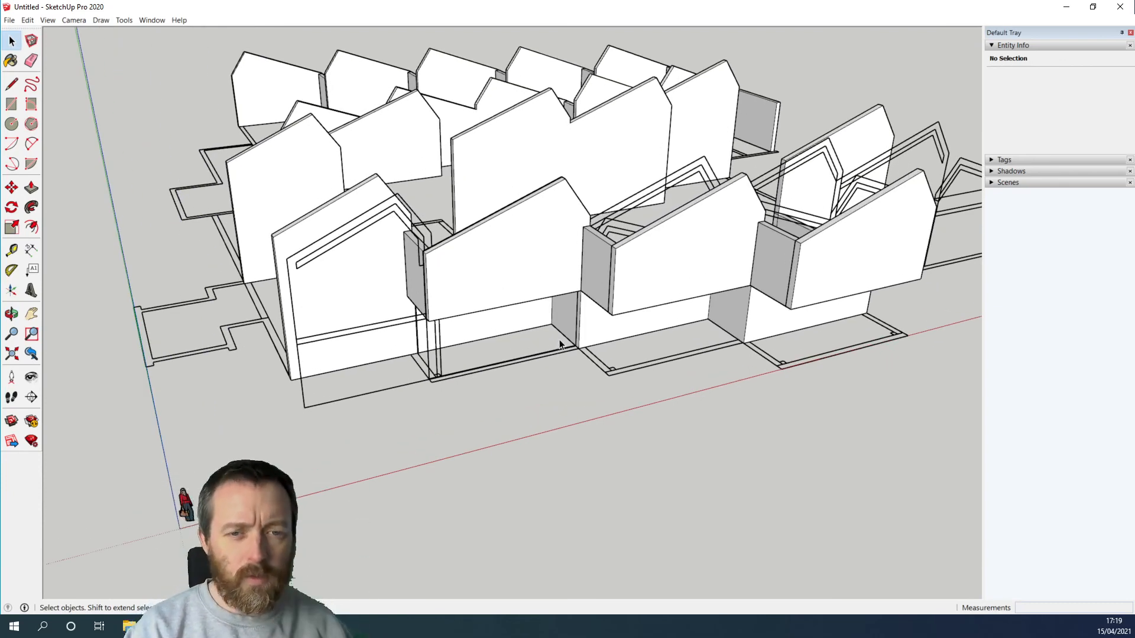
scroll(747, 331, up, 5)
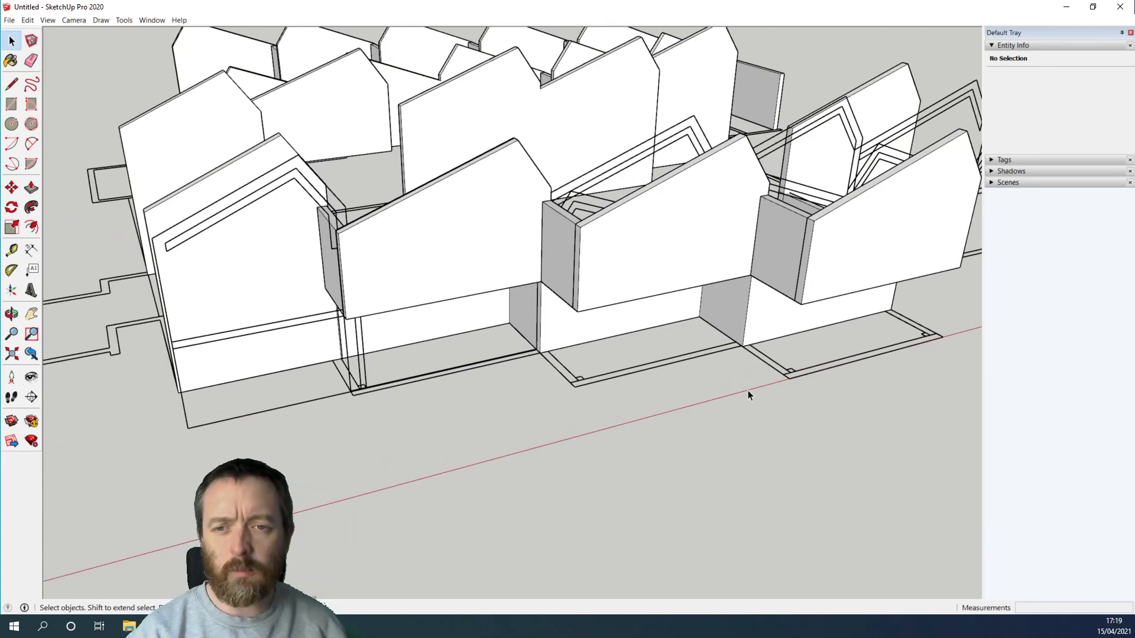
middle_drag(709, 398, 717, 104)
scroll(377, 98, up, 5)
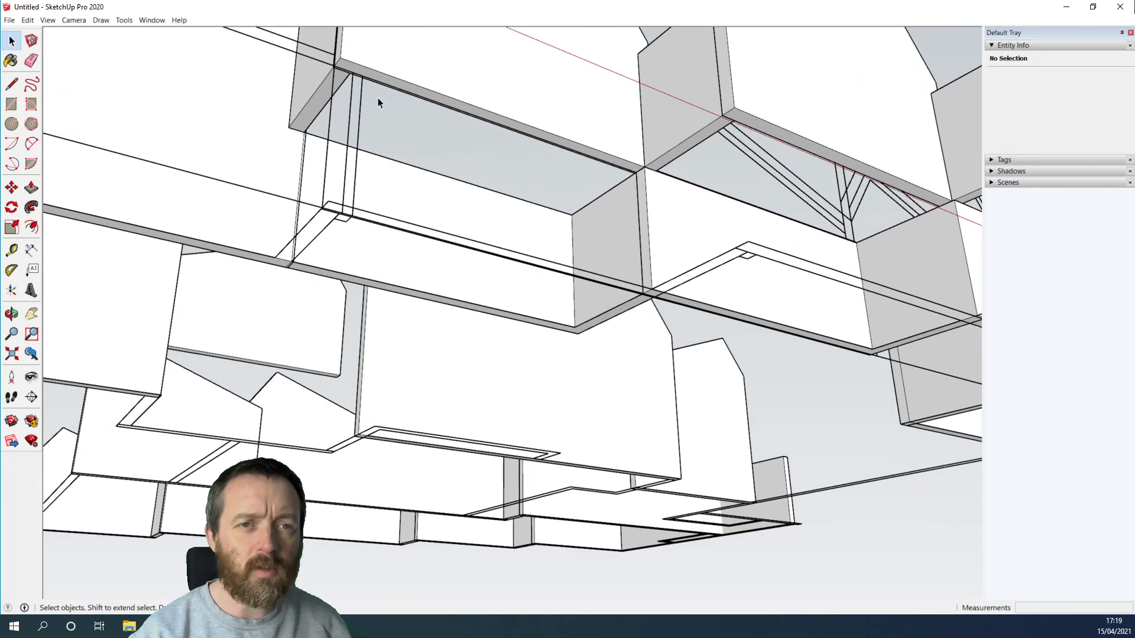
click(11, 104)
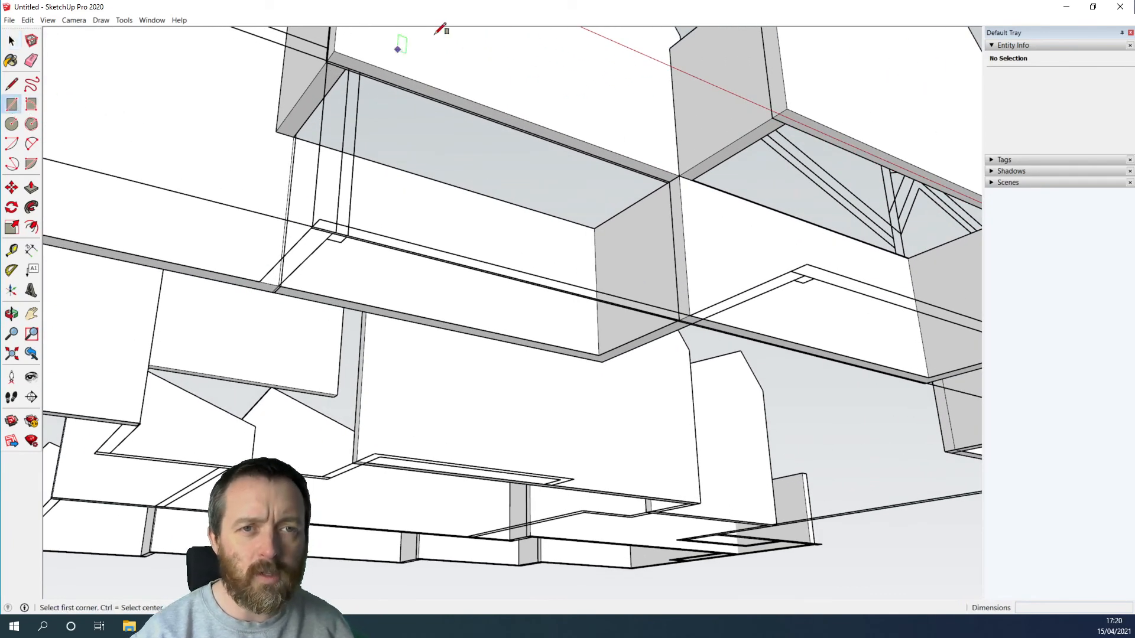
click(335, 50)
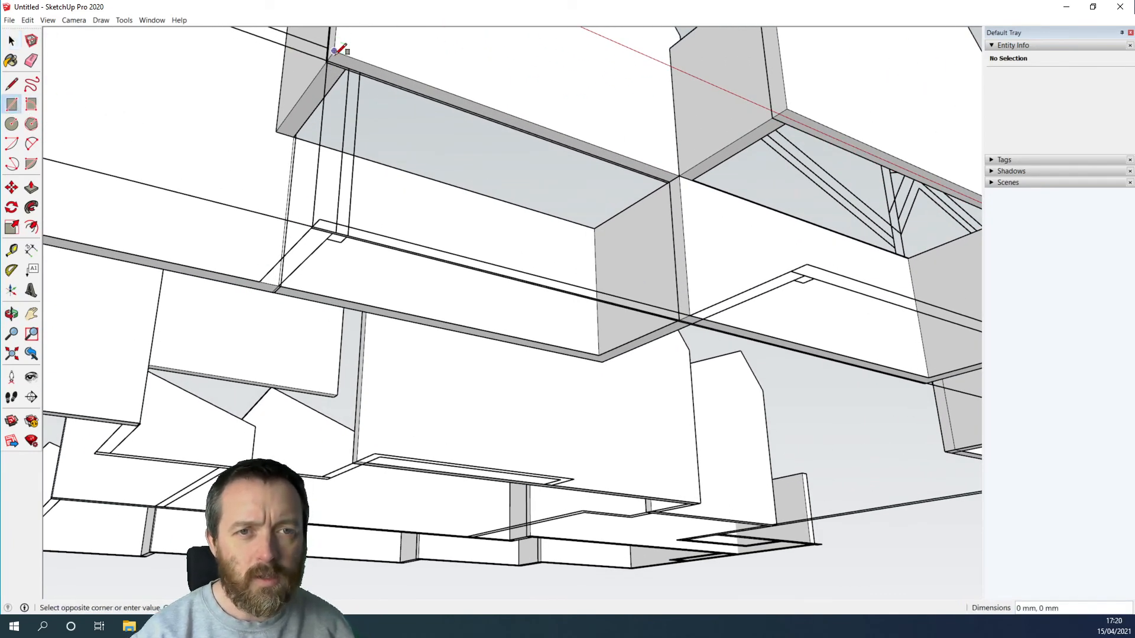
click(362, 89)
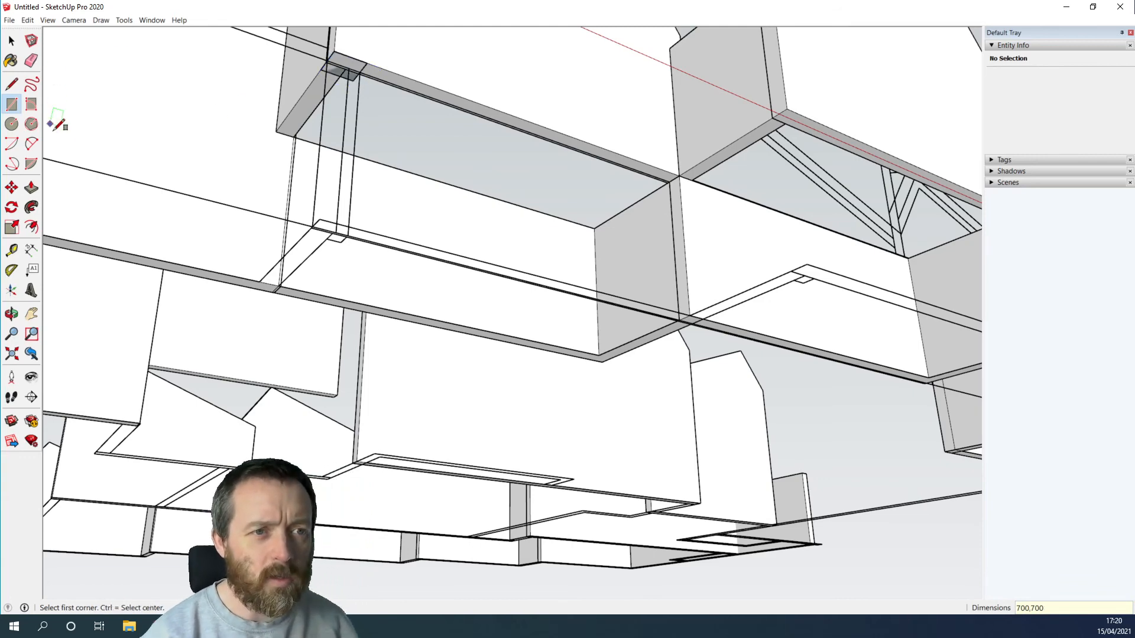
Extrude the square down to the floor plan and make the post a component named Column.
click(40, 188)
drag(345, 65, 325, 228)
click(325, 225)
click(11, 41)
right_click(347, 142)
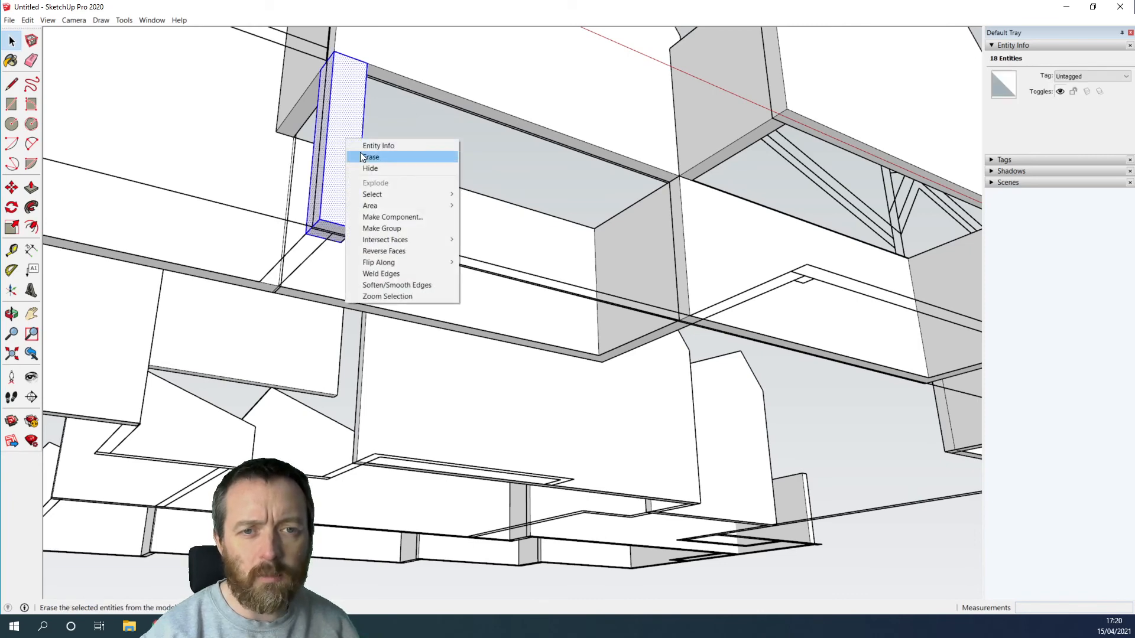
click(413, 218)
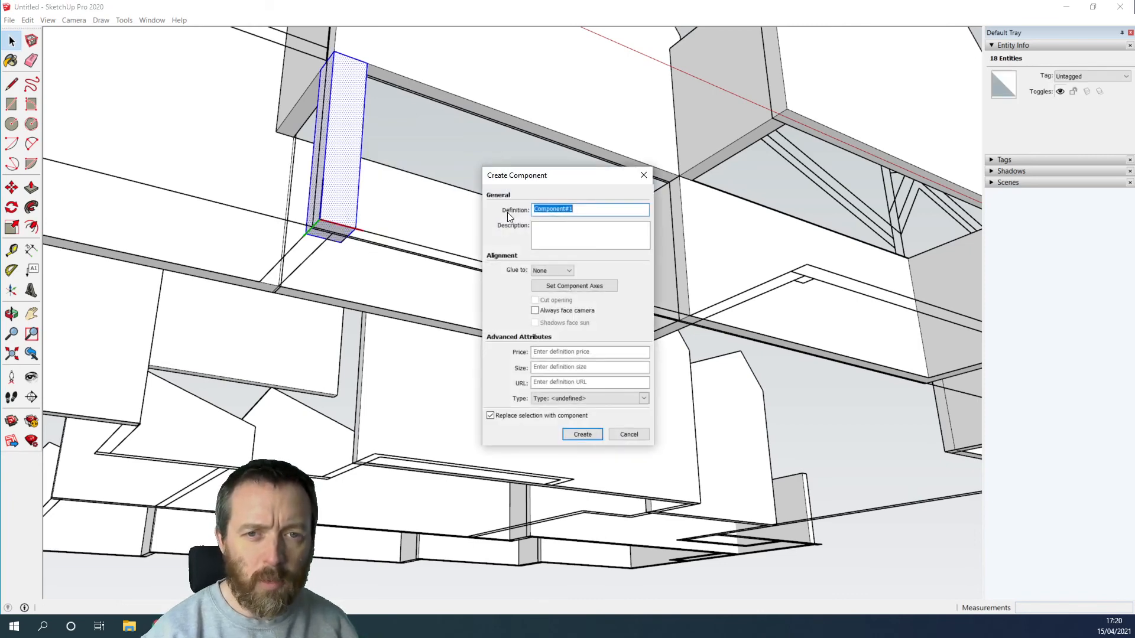
text(Column)
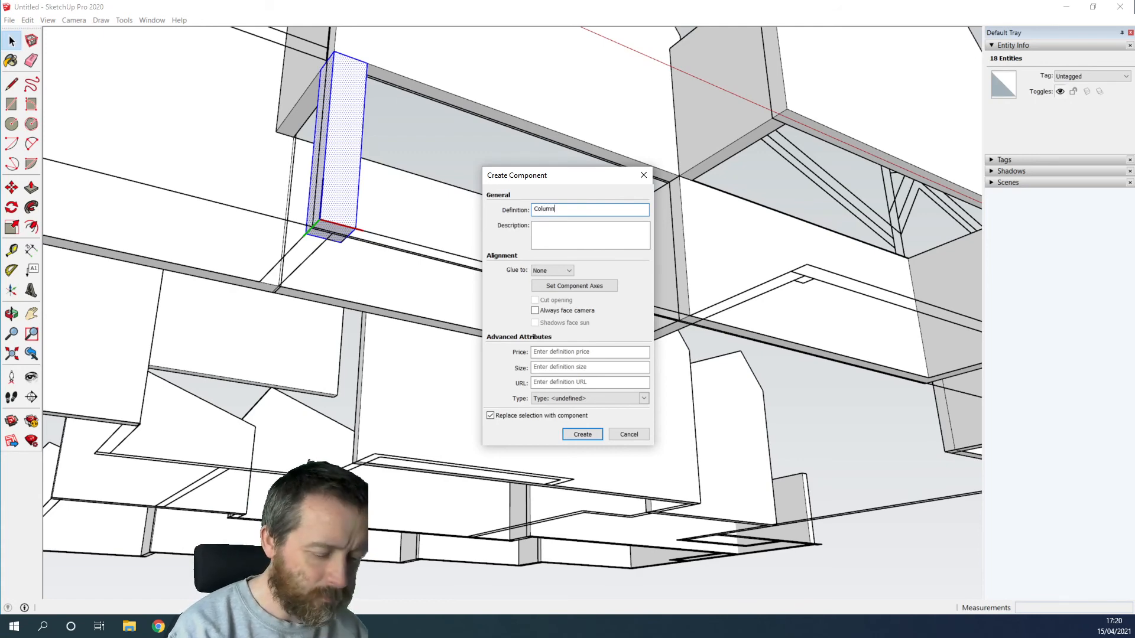
key(Return)
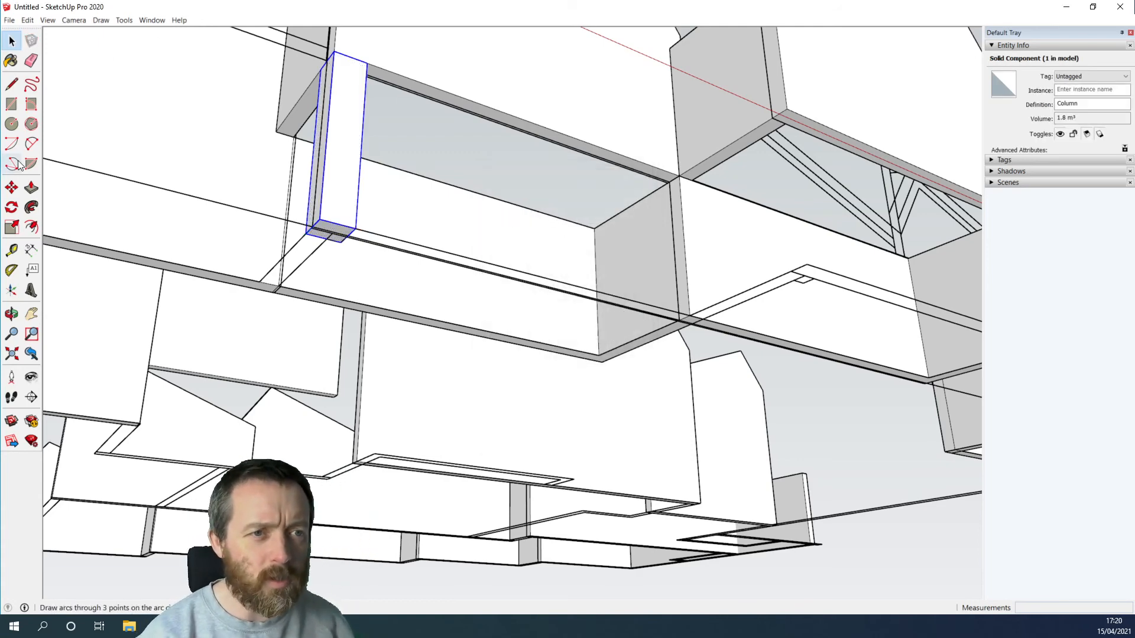
Copy the Column component to the matching front corners of the next two projecting gable walls.
click(10, 188)
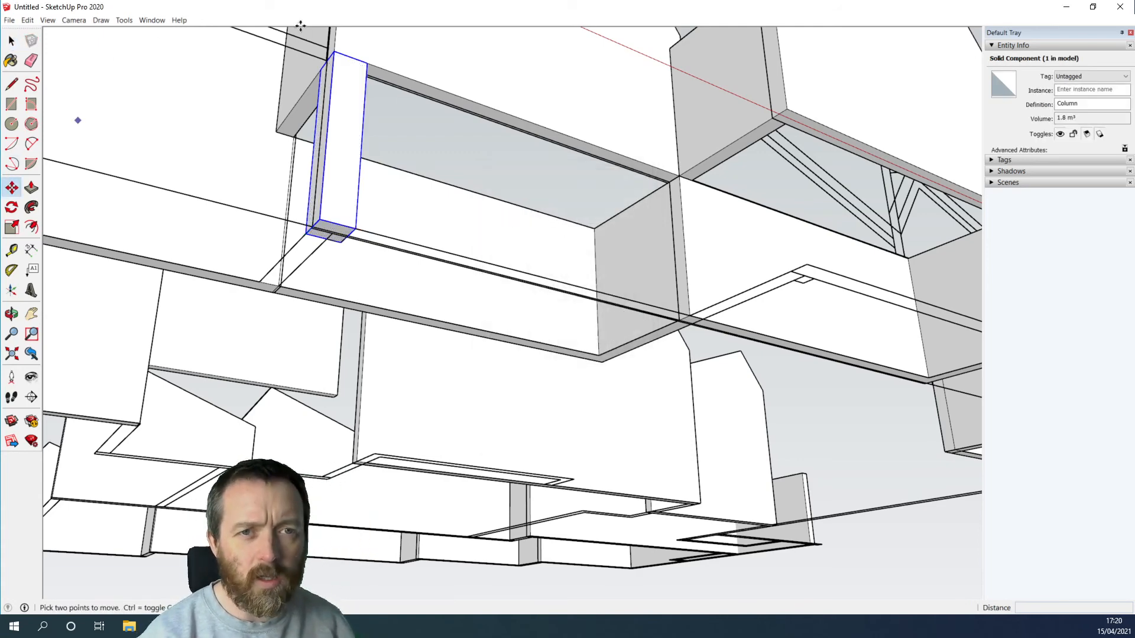
click(327, 52)
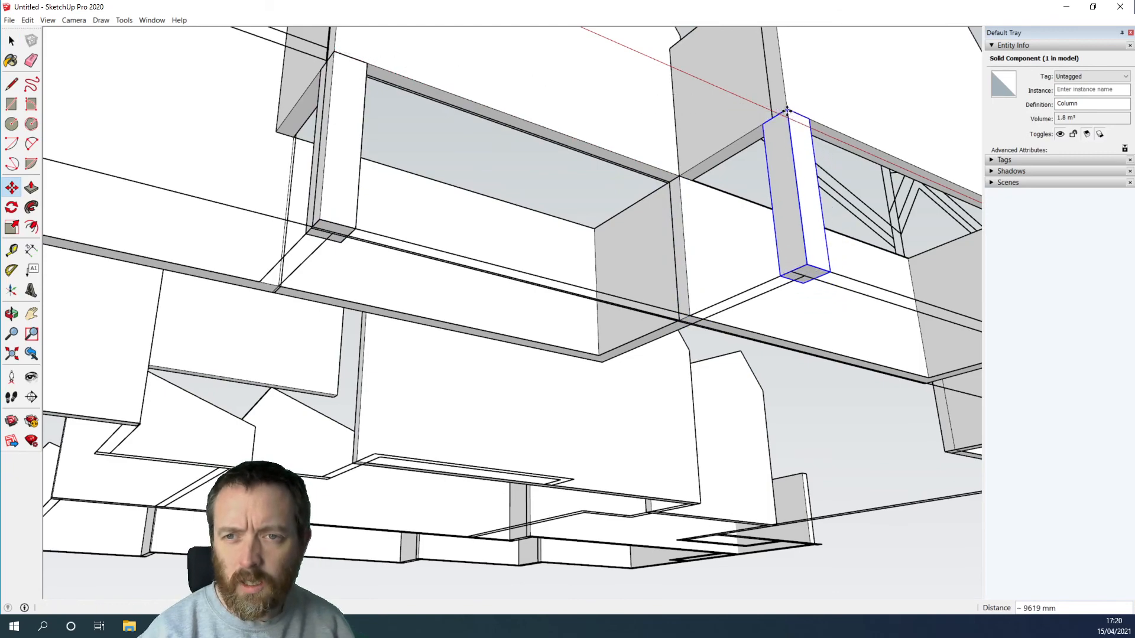
click(867, 229)
middle_drag(897, 261, 410, 291)
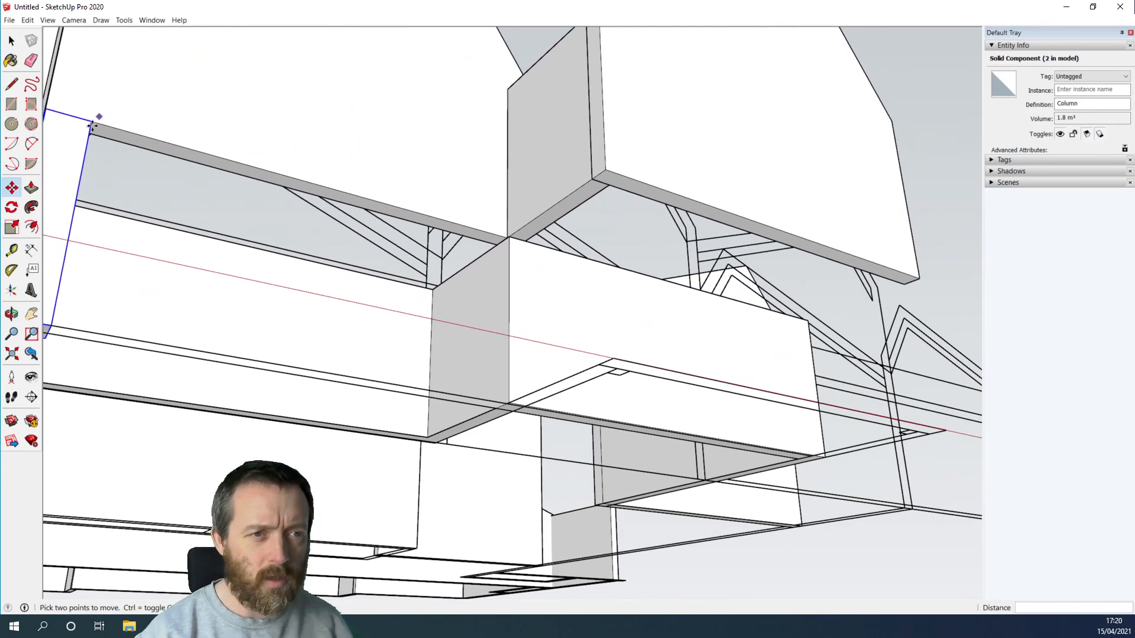
click(45, 108)
key(ctrl)
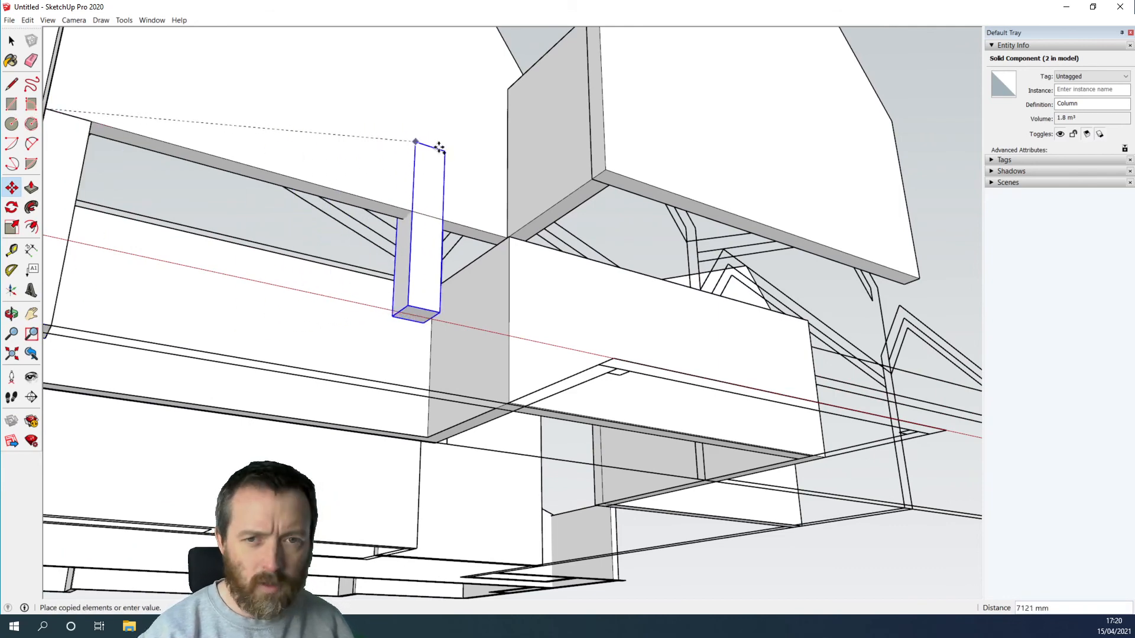
click(606, 170)
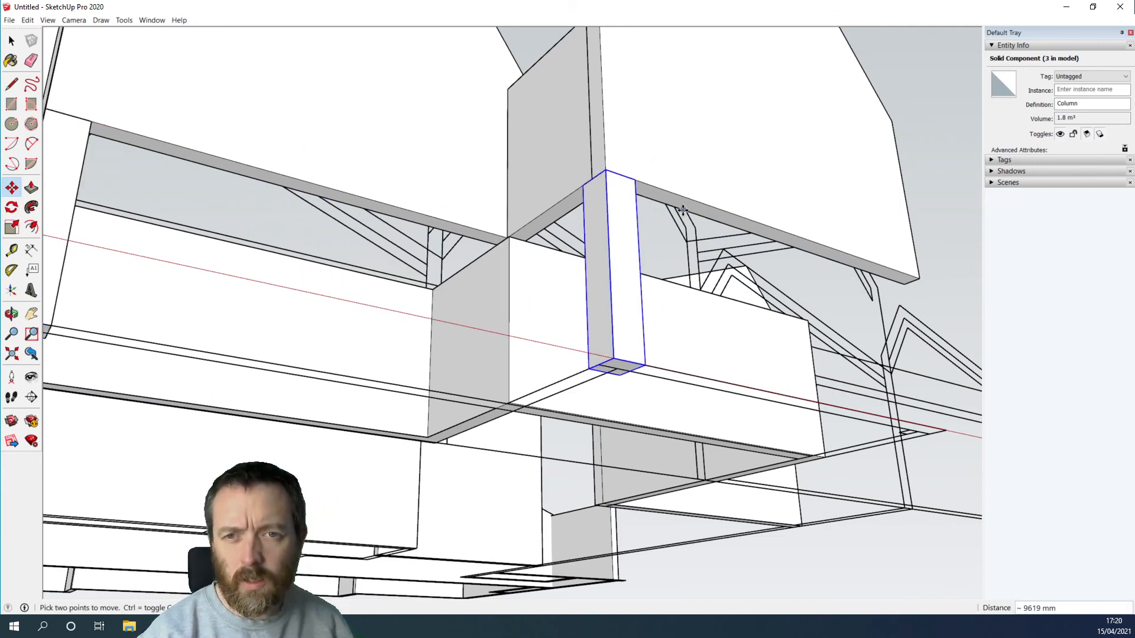
Copy the last column to the far end corner of the final projecting gable wall.
click(635, 180)
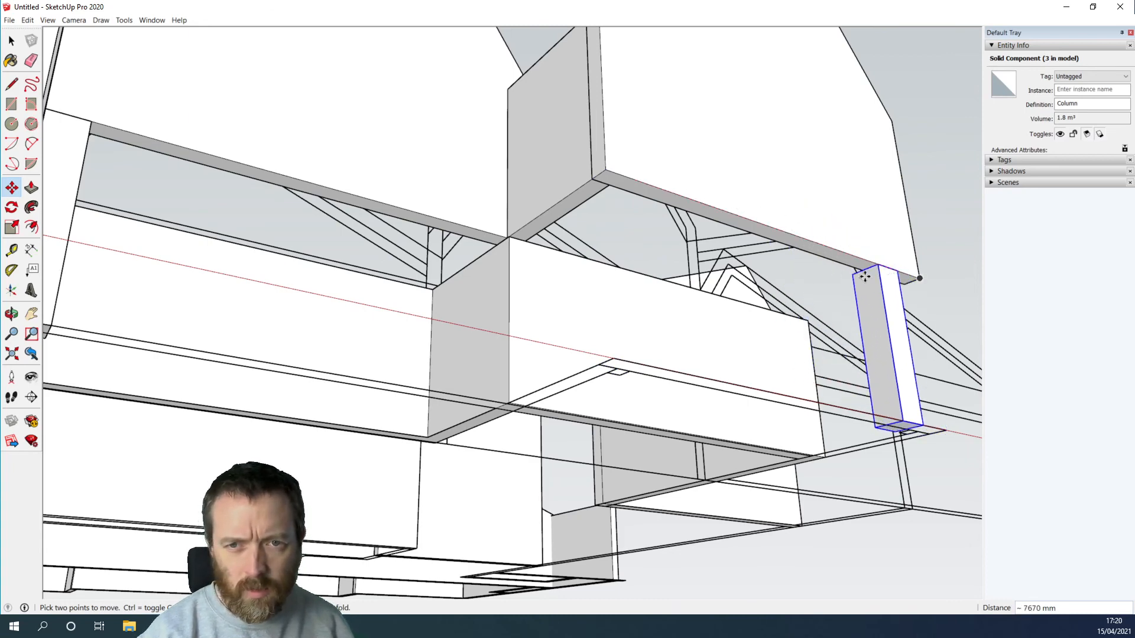
key(ctrl)
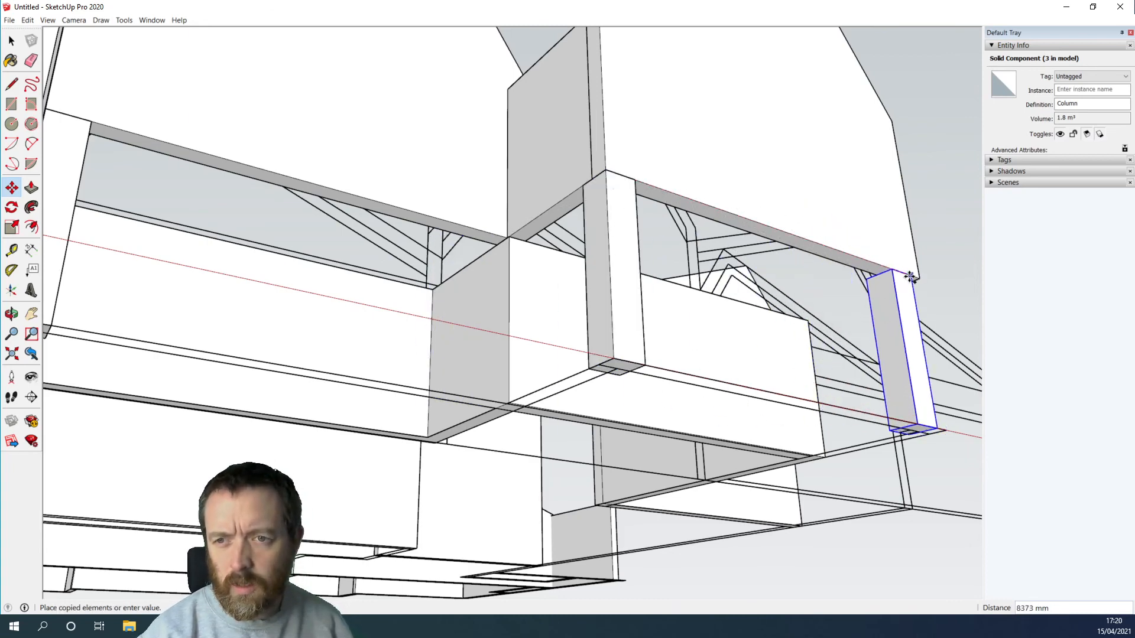
scroll(851, 322, down, 10)
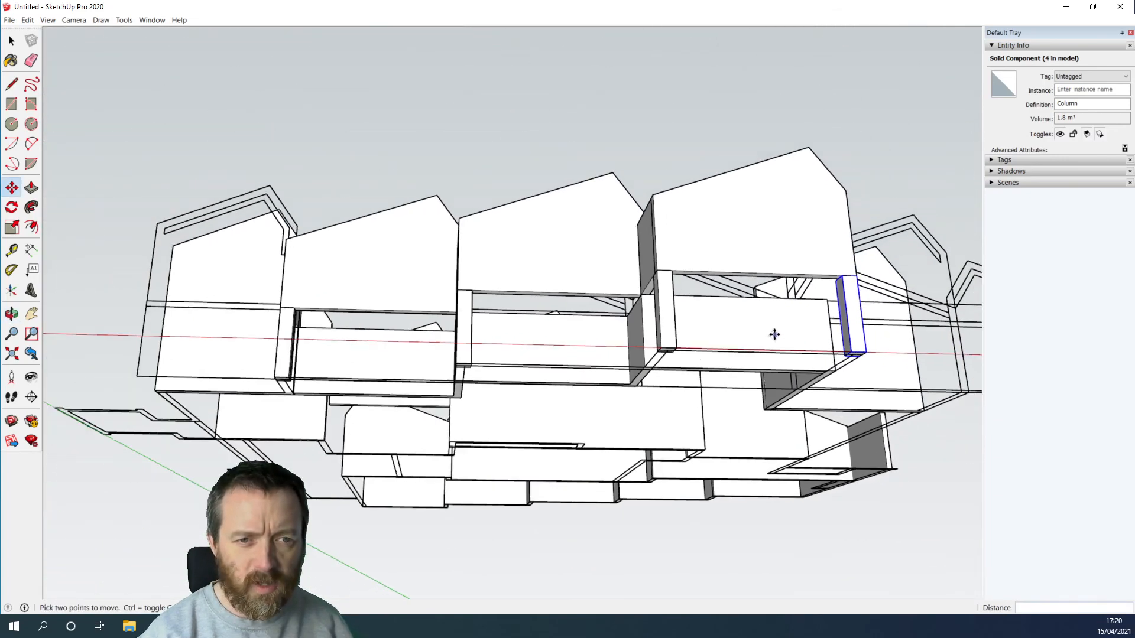
middle_drag(775, 334, 572, 472)
key(m)
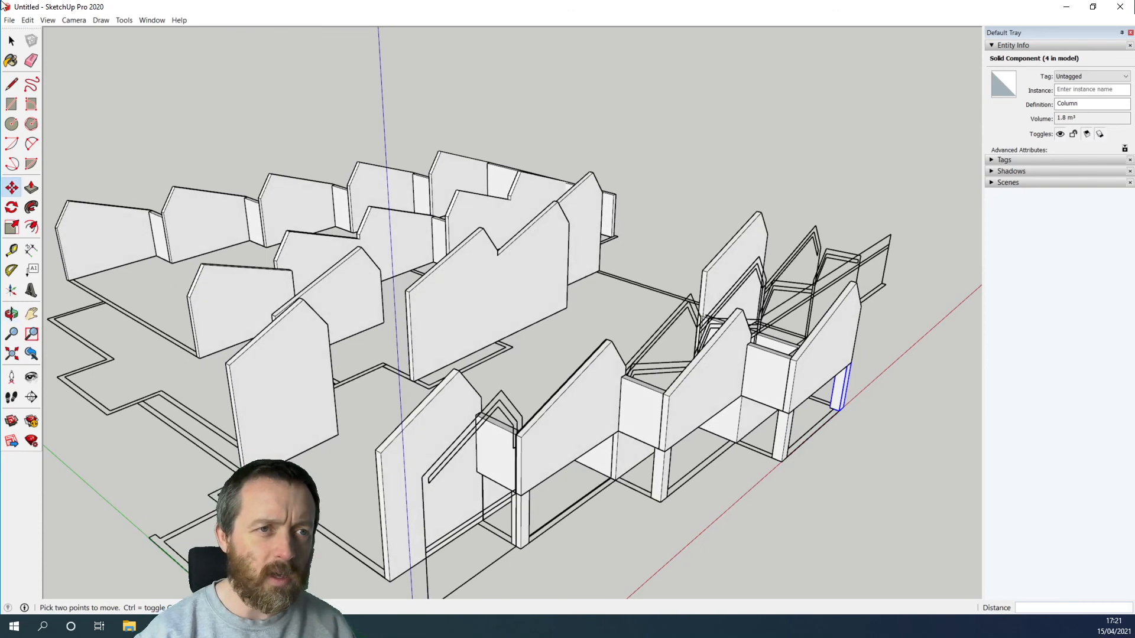
Open the recent model MC01.skp without saving the changes to the untitled model.
click(10, 21)
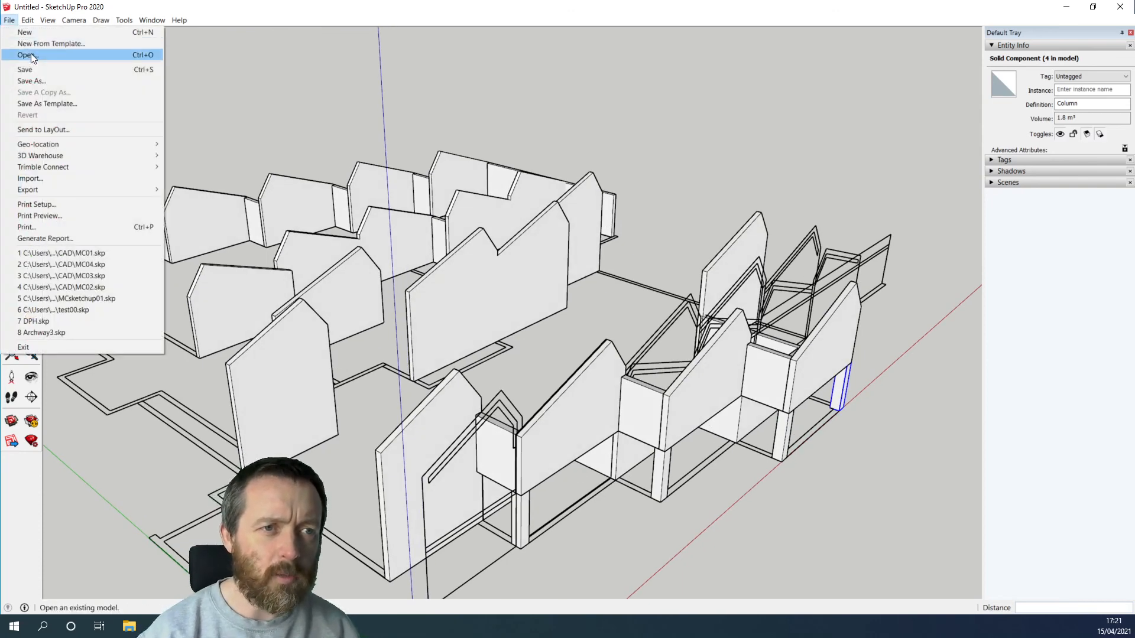
click(111, 254)
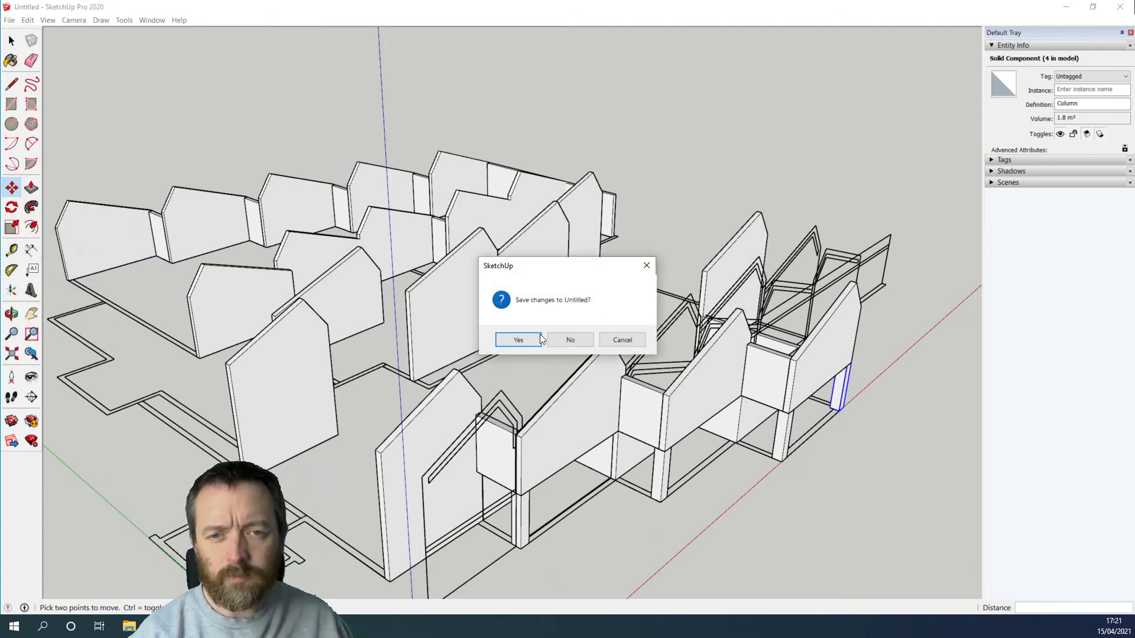
click(568, 340)
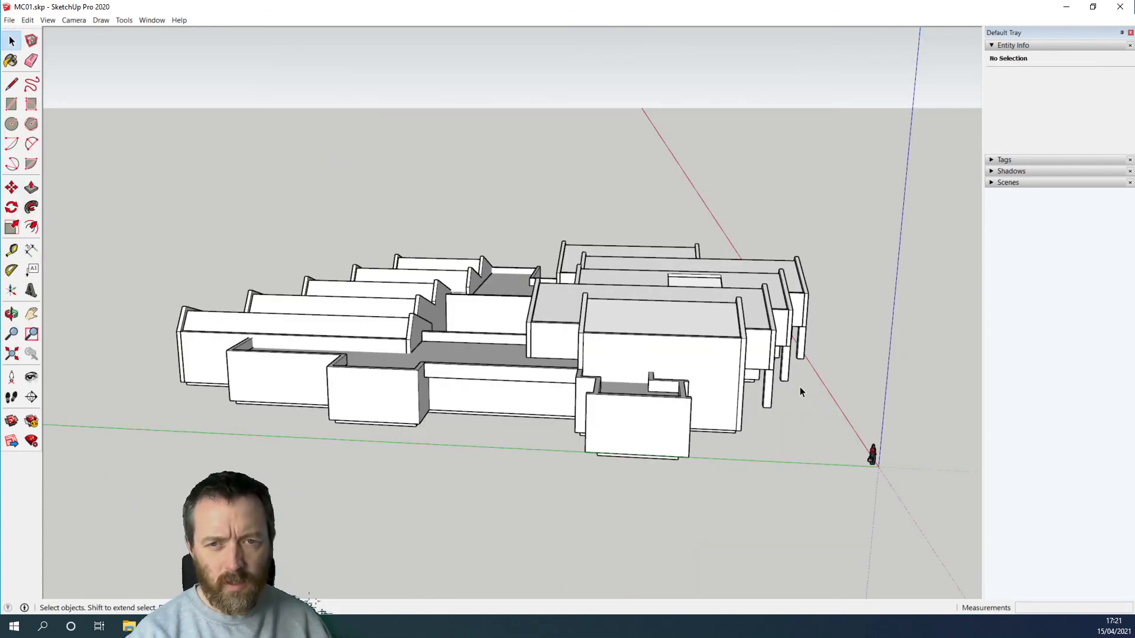
Select all the pitched roof groups together with the flat roof and hide them.
middle_drag(800, 387, 559, 465)
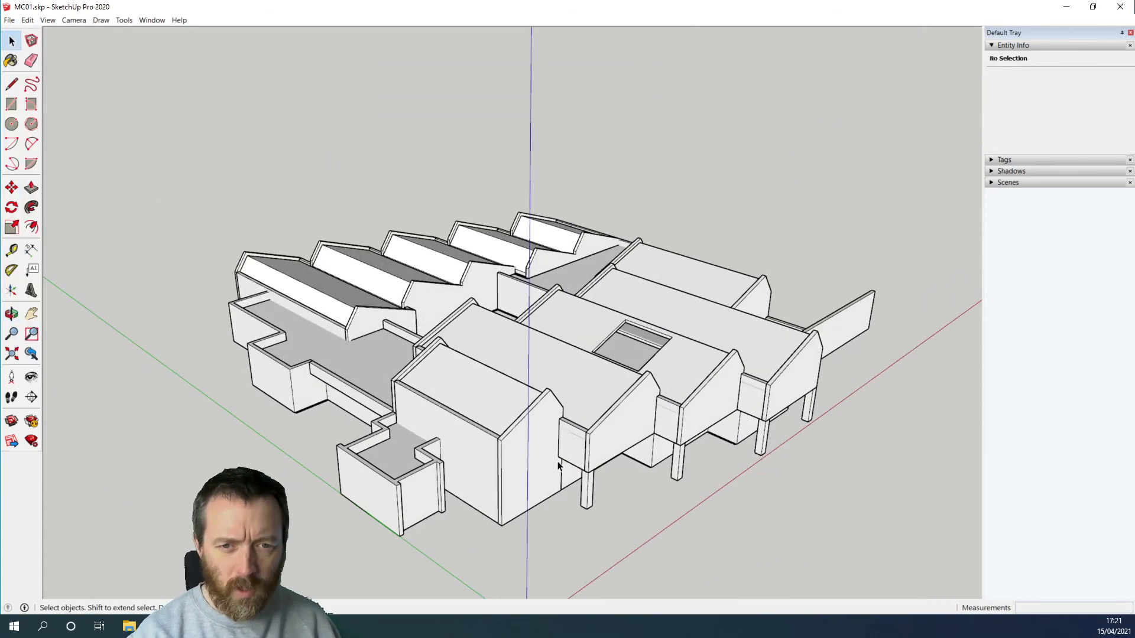
click(488, 405)
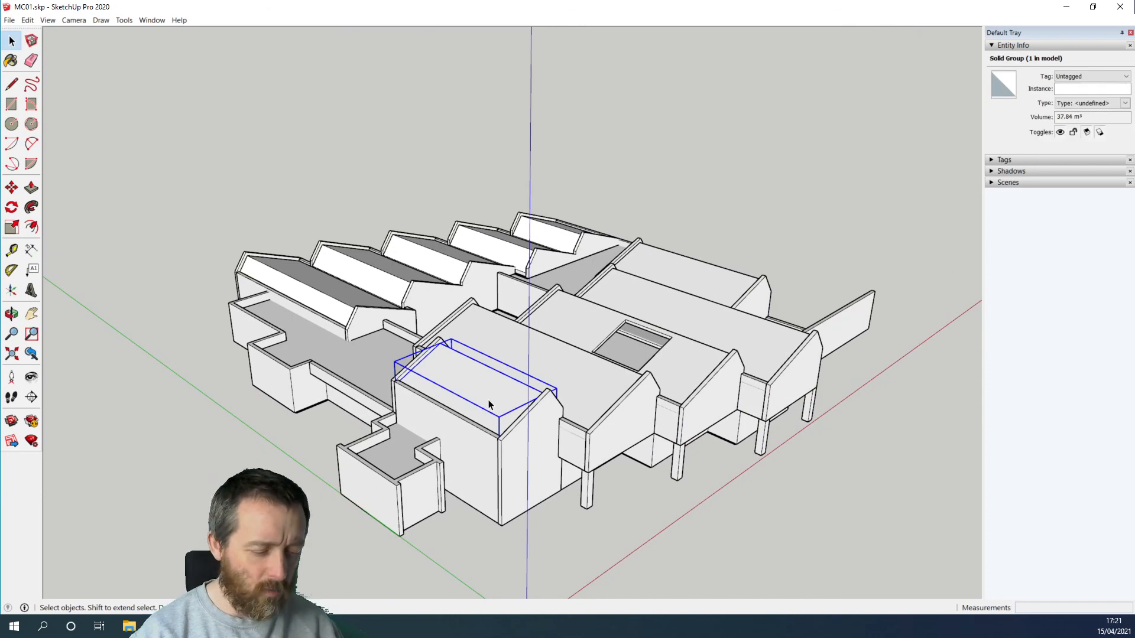
shift+click(586, 372)
shift+click(707, 314)
shift+click(696, 272)
shift+click(563, 238)
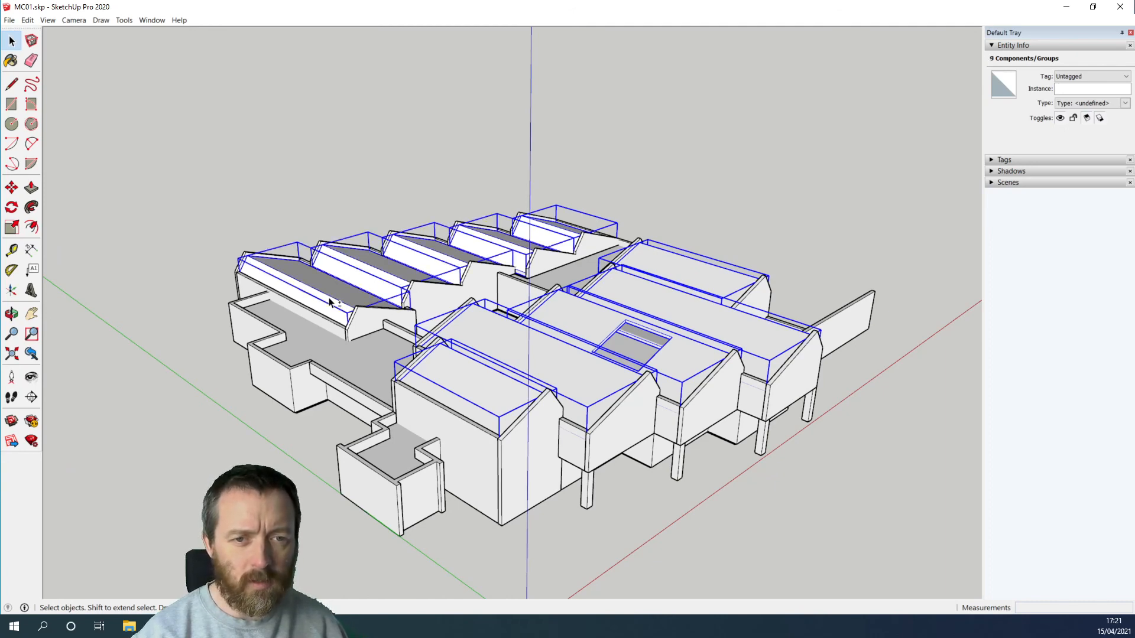
shift+click(364, 343)
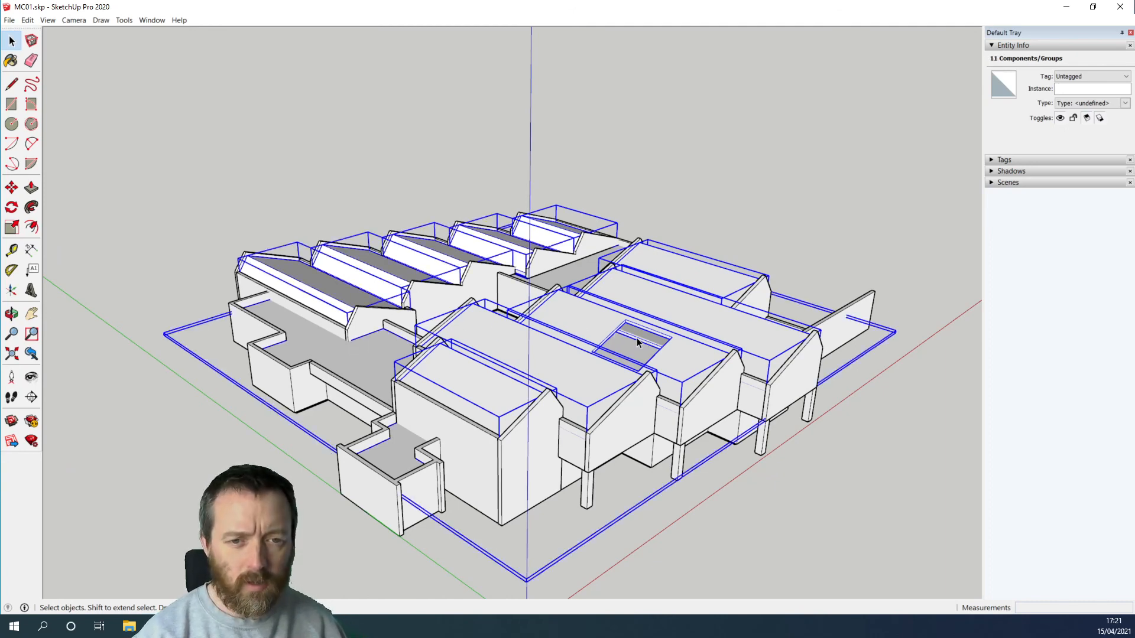
right_click(519, 348)
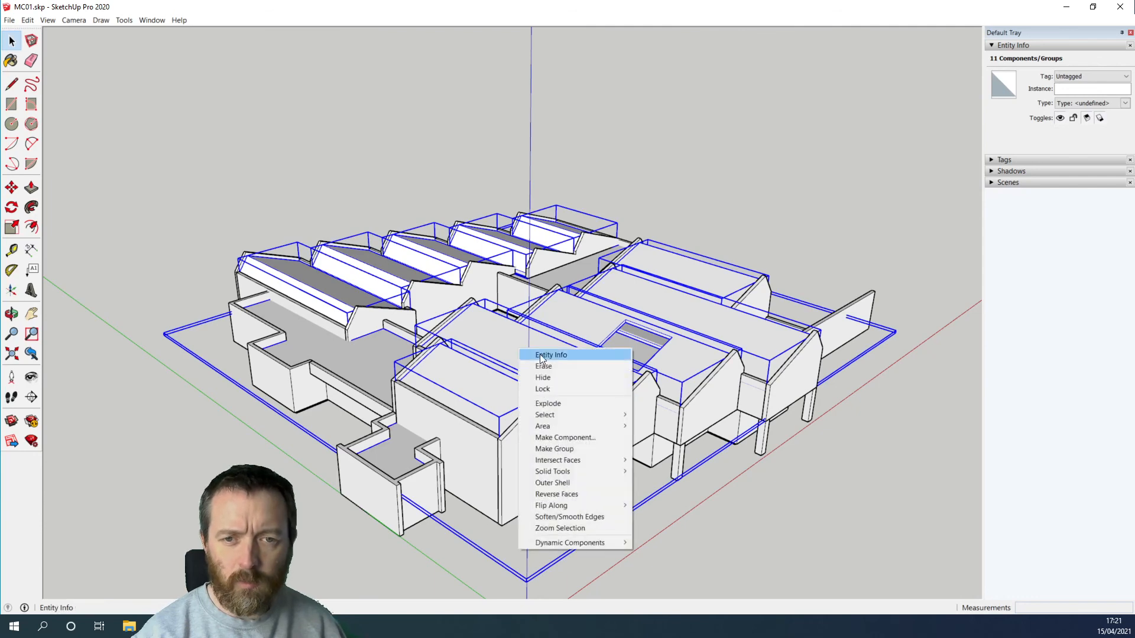
click(574, 377)
Hide the floor slab group so only the building's walls and columns remain.
click(697, 347)
right_click(697, 347)
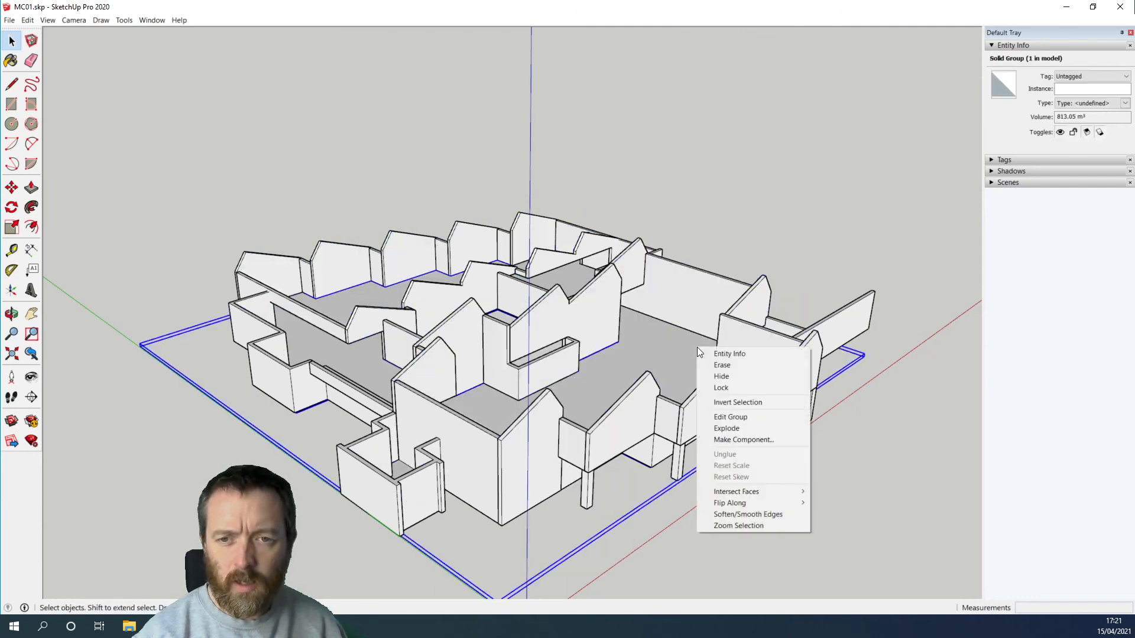
click(727, 377)
middle_drag(766, 376, 743, 350)
middle_drag(446, 335, 578, 331)
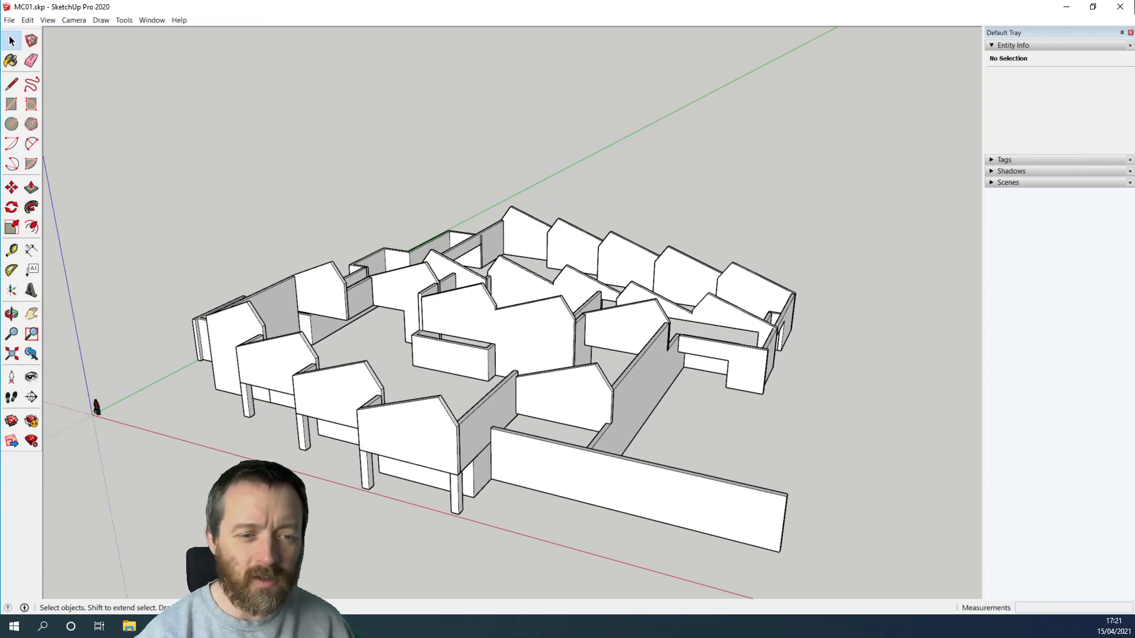